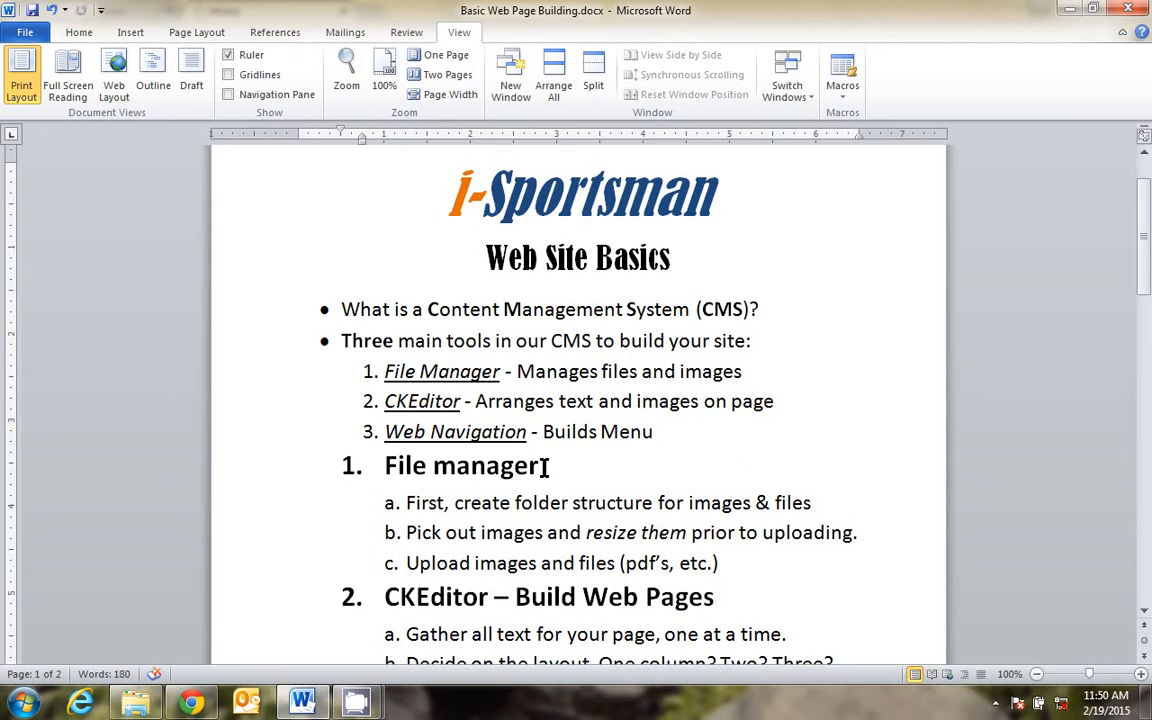
Switch to Chrome and look through the Venus home page from the photo banner down to the numbered function list.
left_click(193, 703)
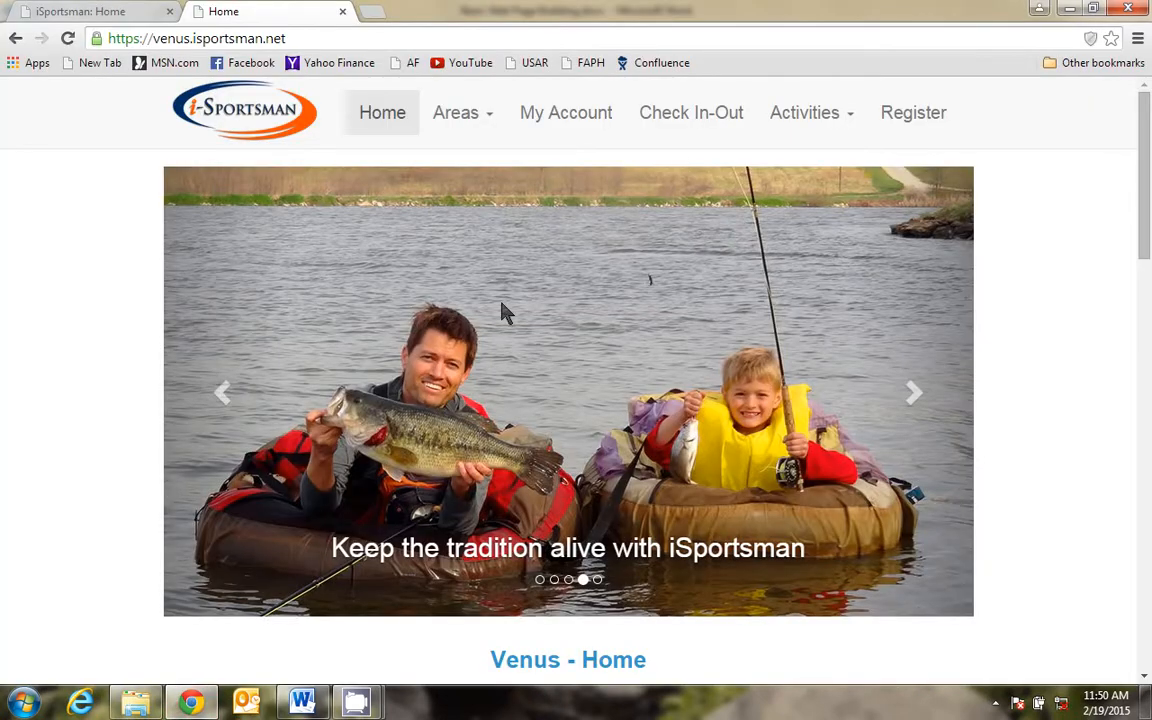
scroll(640, 300, "down", 5)
scroll(746, 290, "up", 5)
scroll(748, 290, "down", 5)
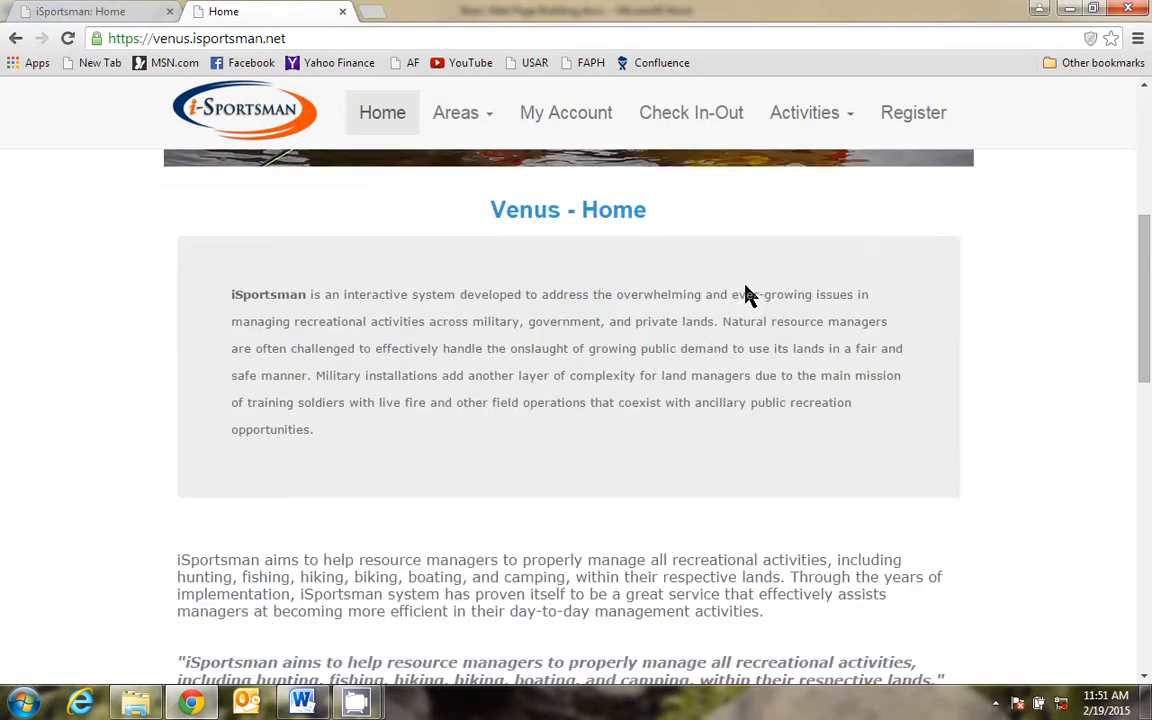
scroll(548, 512, "down", 4)
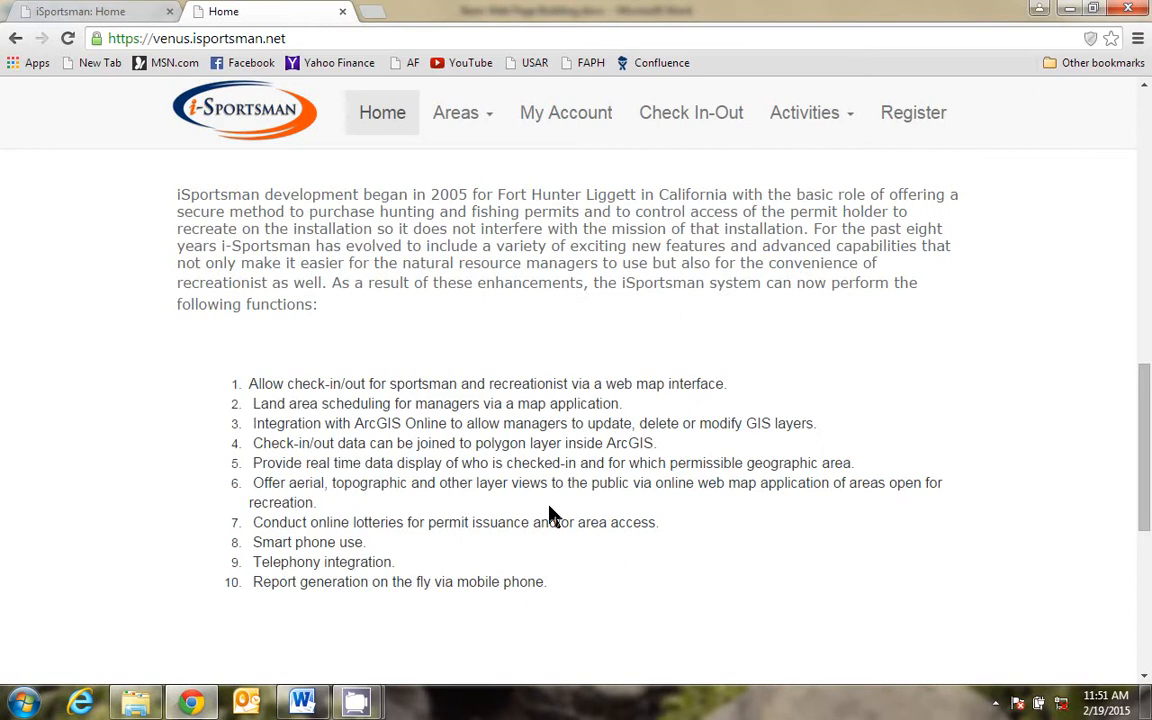
scroll(548, 512, "up", 8)
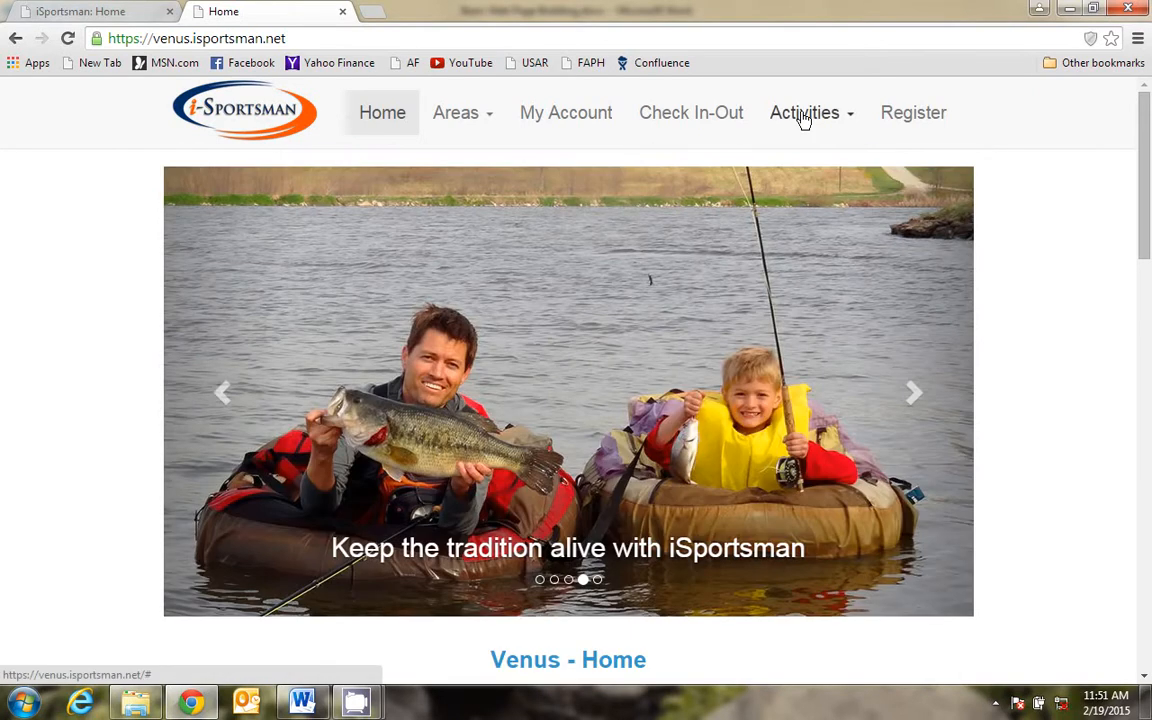
Open the Hunting and Fishing activity pages of the Venus site and examine how the Fishing page arranges text and images.
left_click(804, 118)
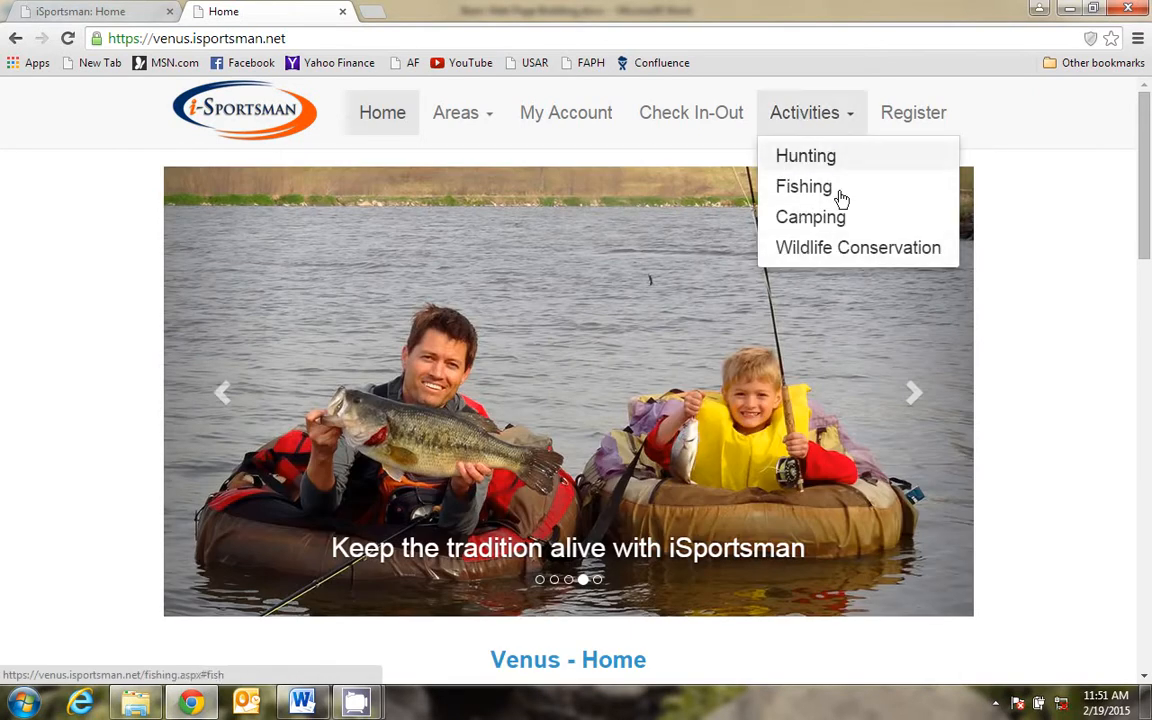
left_click(812, 163)
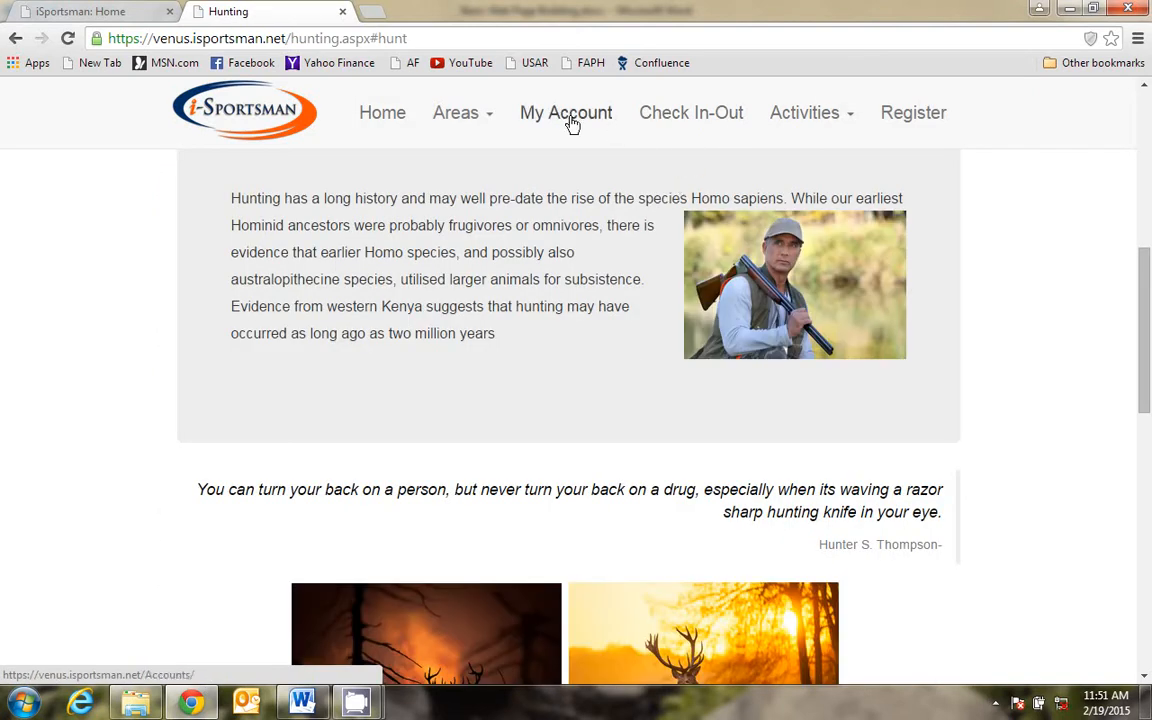
left_click(807, 118)
left_click(802, 190)
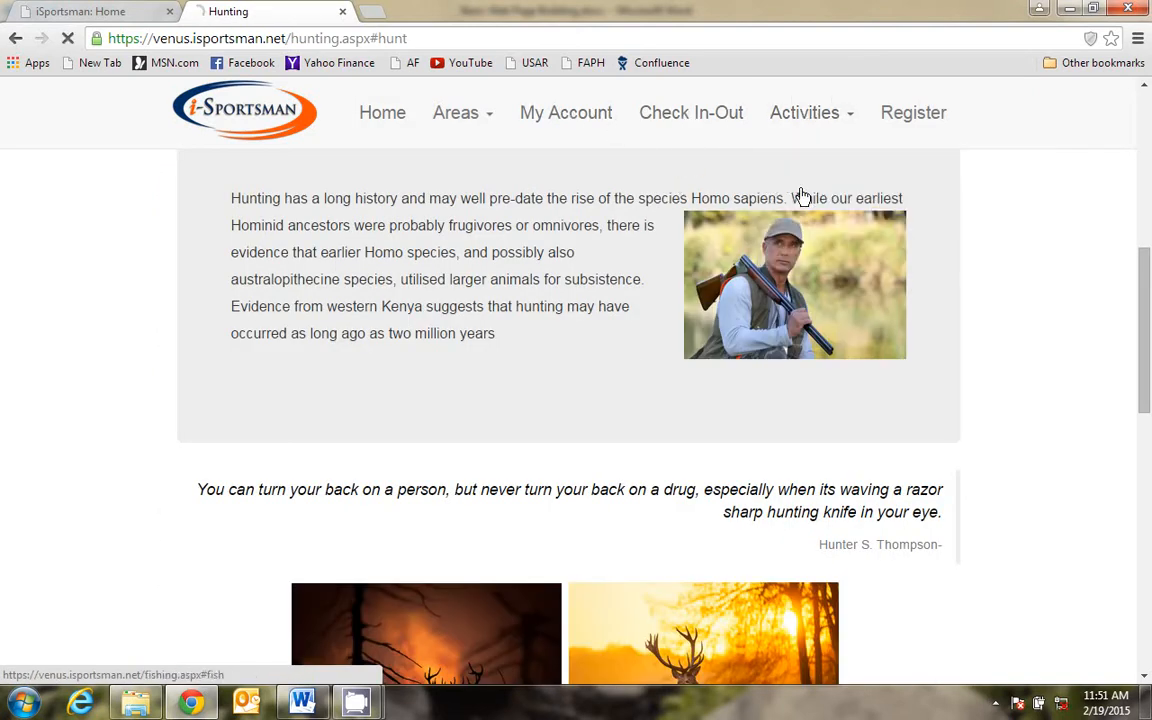
scroll(690, 395, "up", 5)
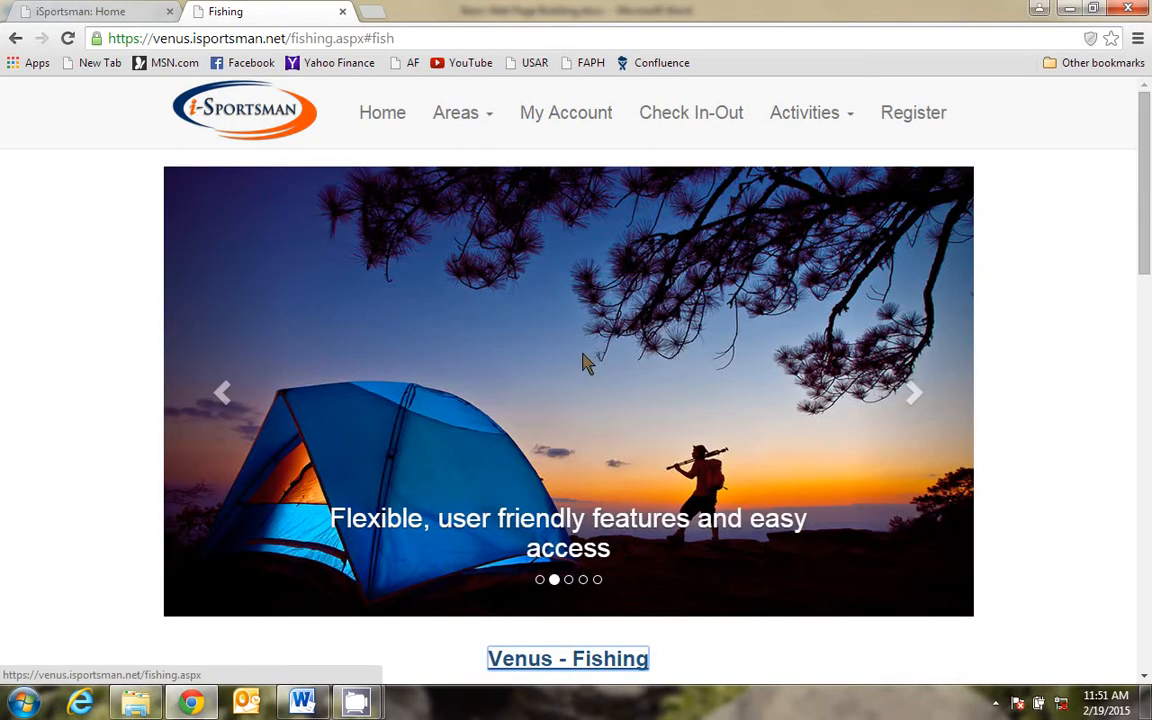
scroll(735, 352, "down", 5)
scroll(733, 347, "down", 5)
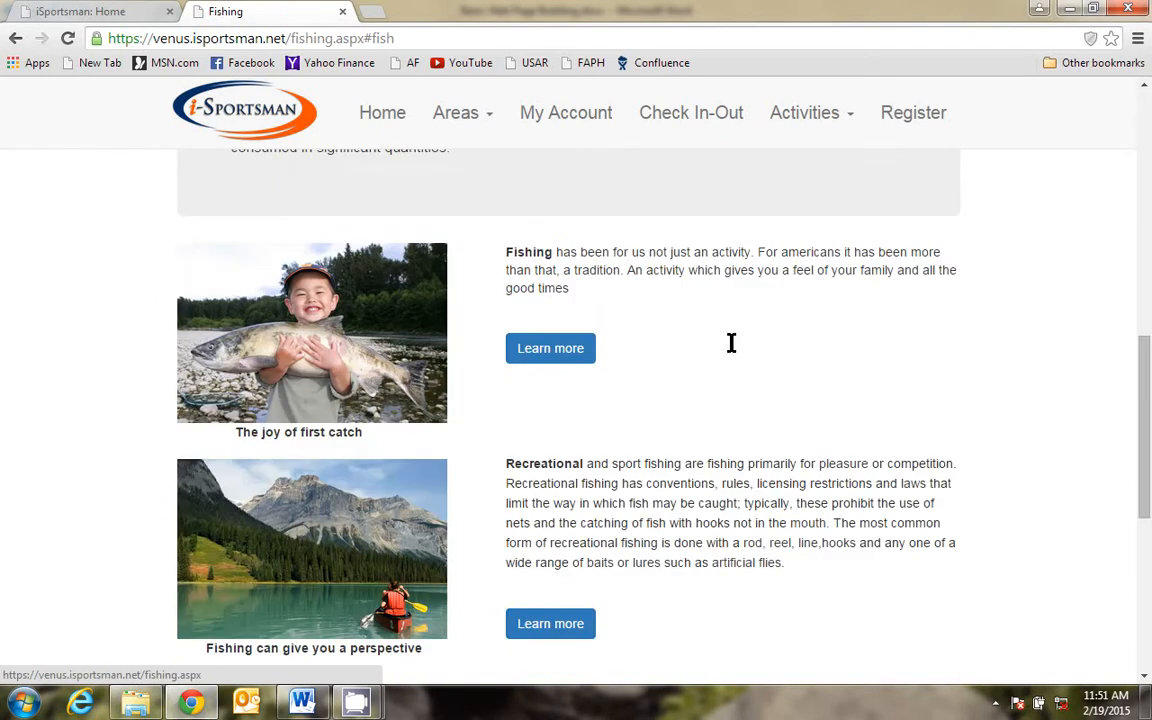
scroll(733, 350, "up", 5)
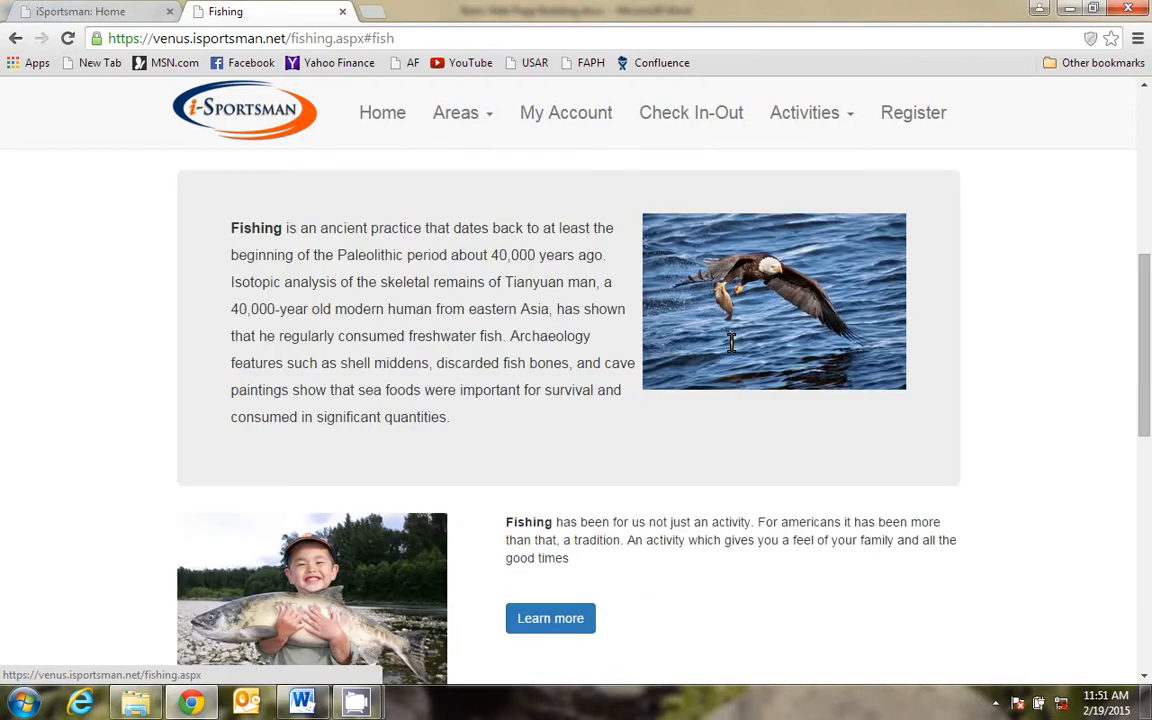
scroll(731, 344, "down", 3)
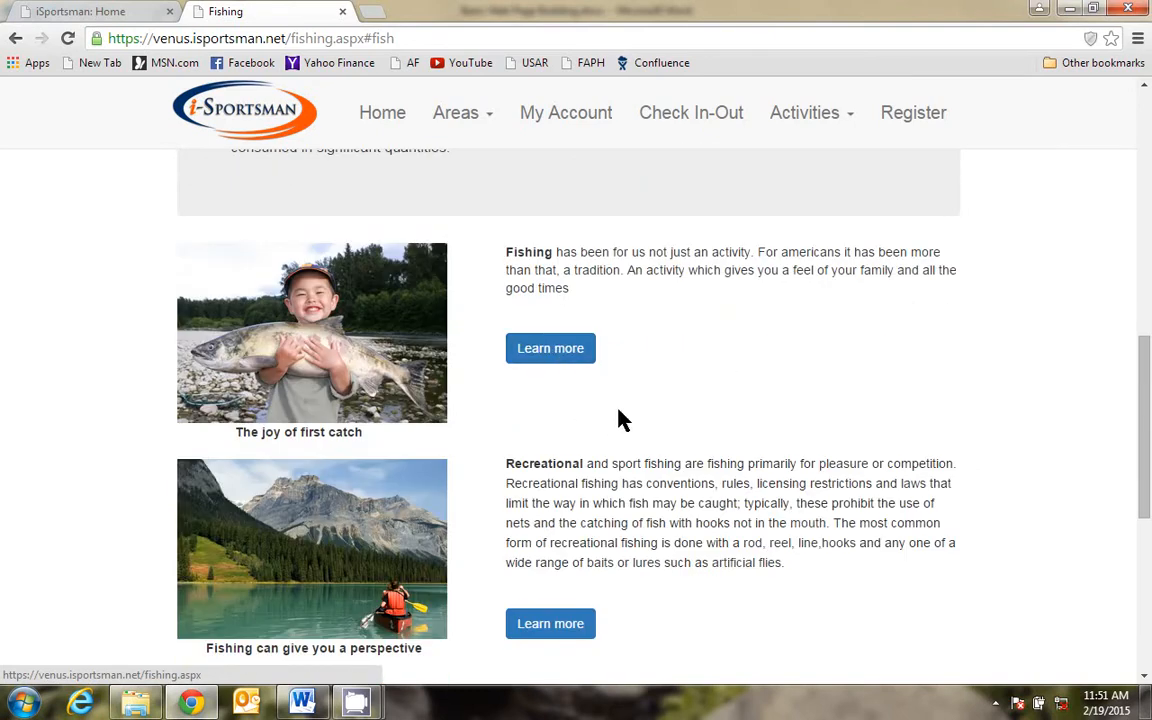
scroll(728, 442, "up", 10)
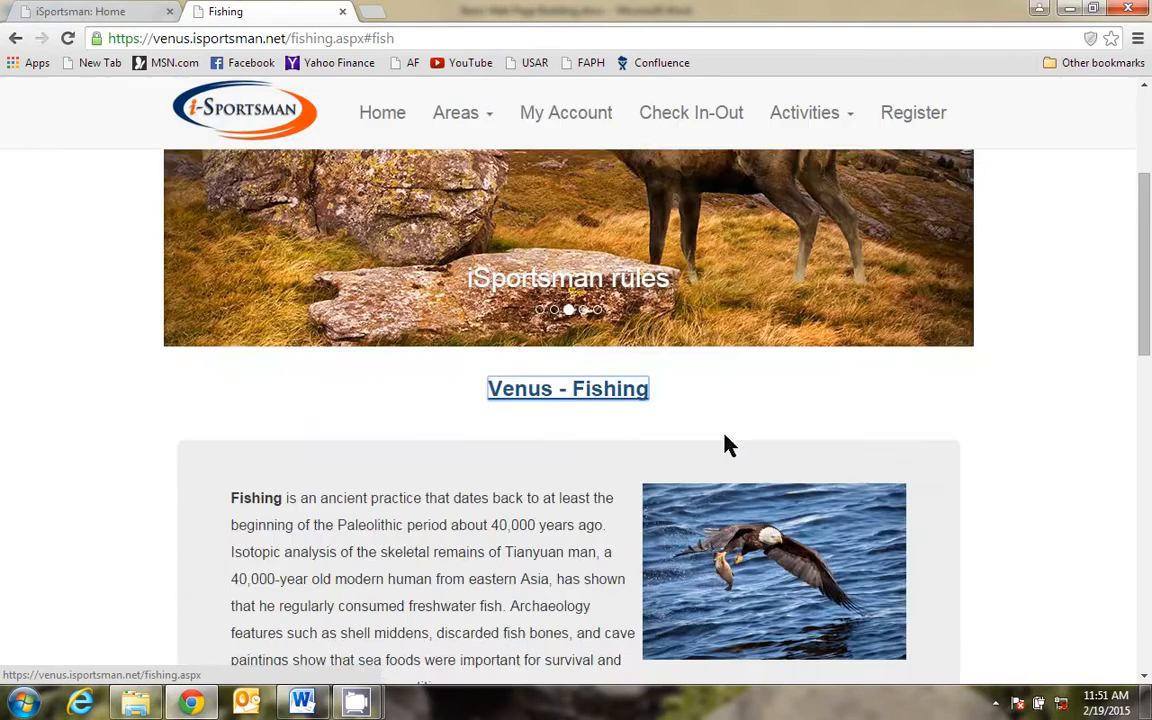
Return to the Basic Web Page Building document in Word and read the File manager and CKEditor outline.
left_click(127, 16)
key("alt+Tab")
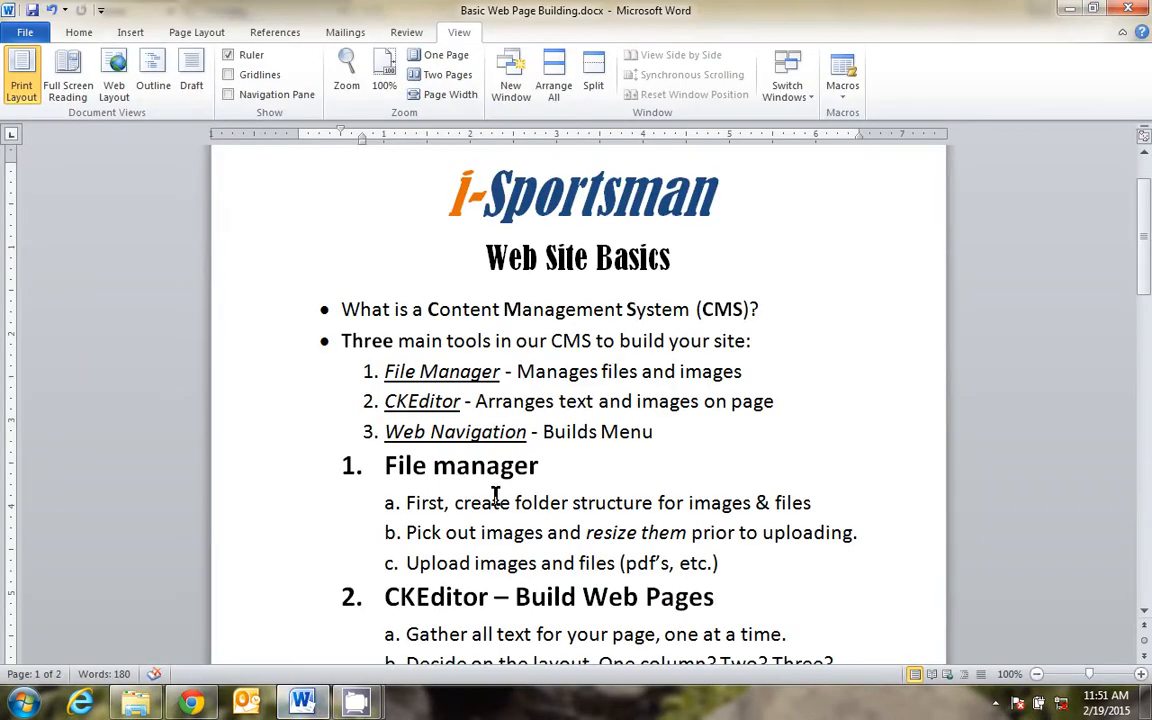
scroll(599, 442, "down", 2)
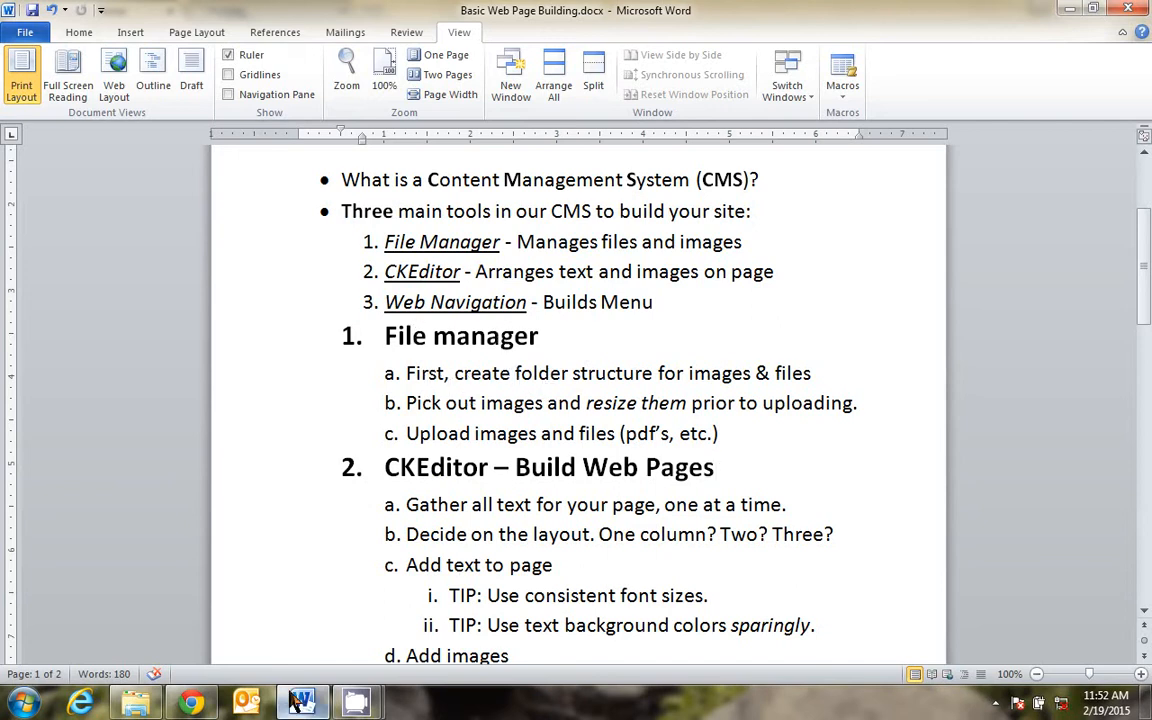
Switch to the iSportsman Venus admin site in Chrome and open its File Manager.
left_click(190, 703)
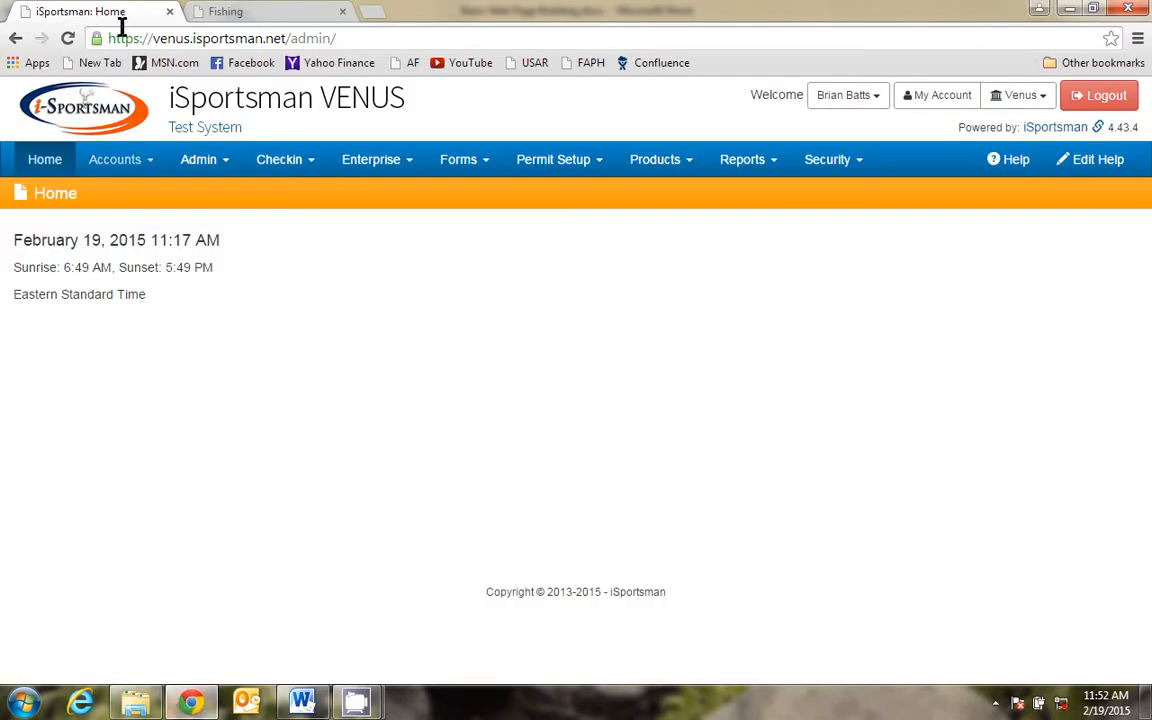
left_click(205, 167)
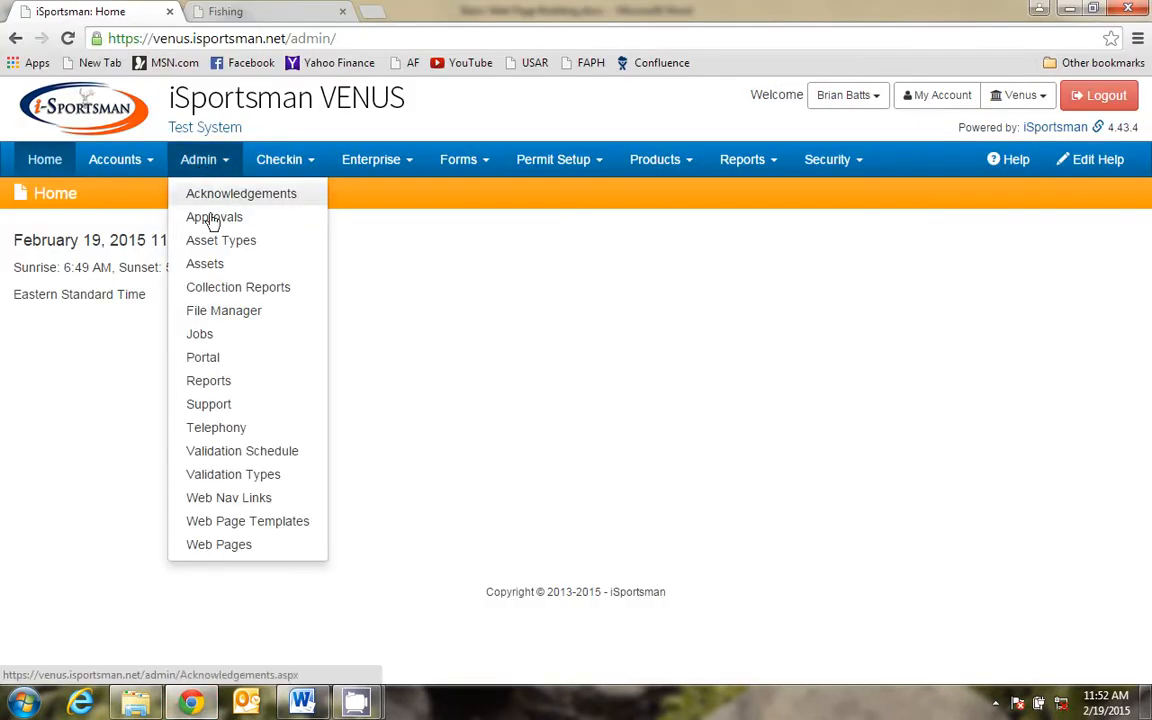
left_click(224, 311)
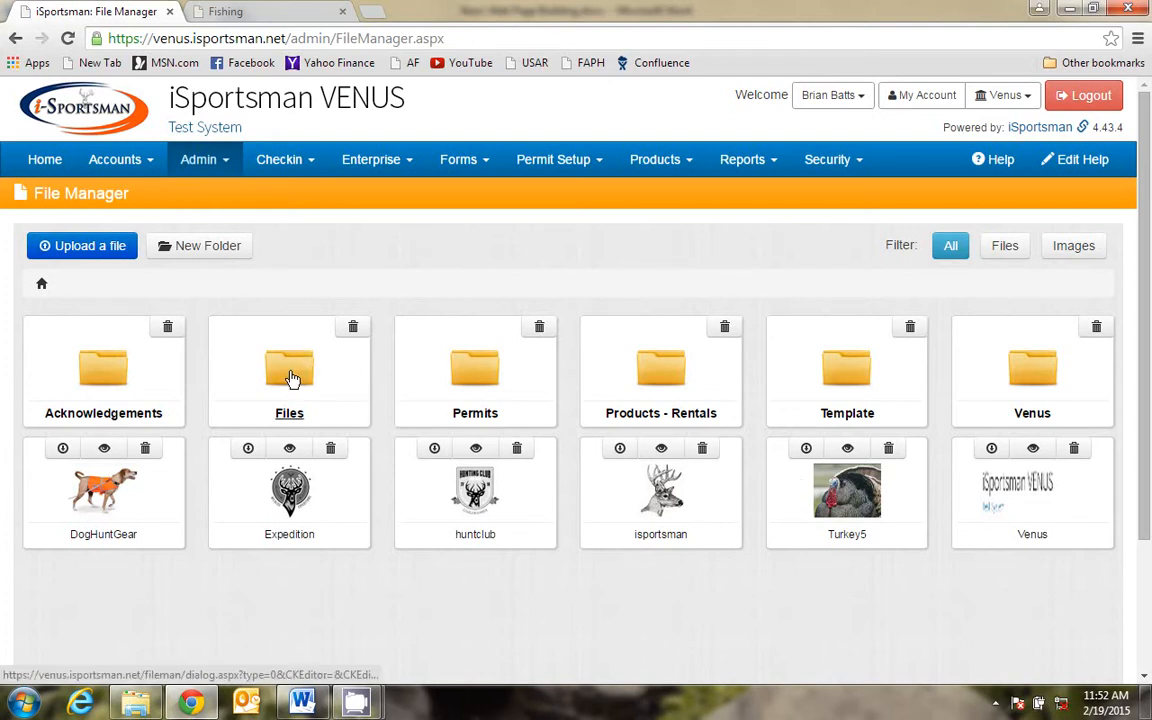
Look through the Acknowledgements and Permits image folders, returning to the File Manager's root folder after each.
left_click(105, 378)
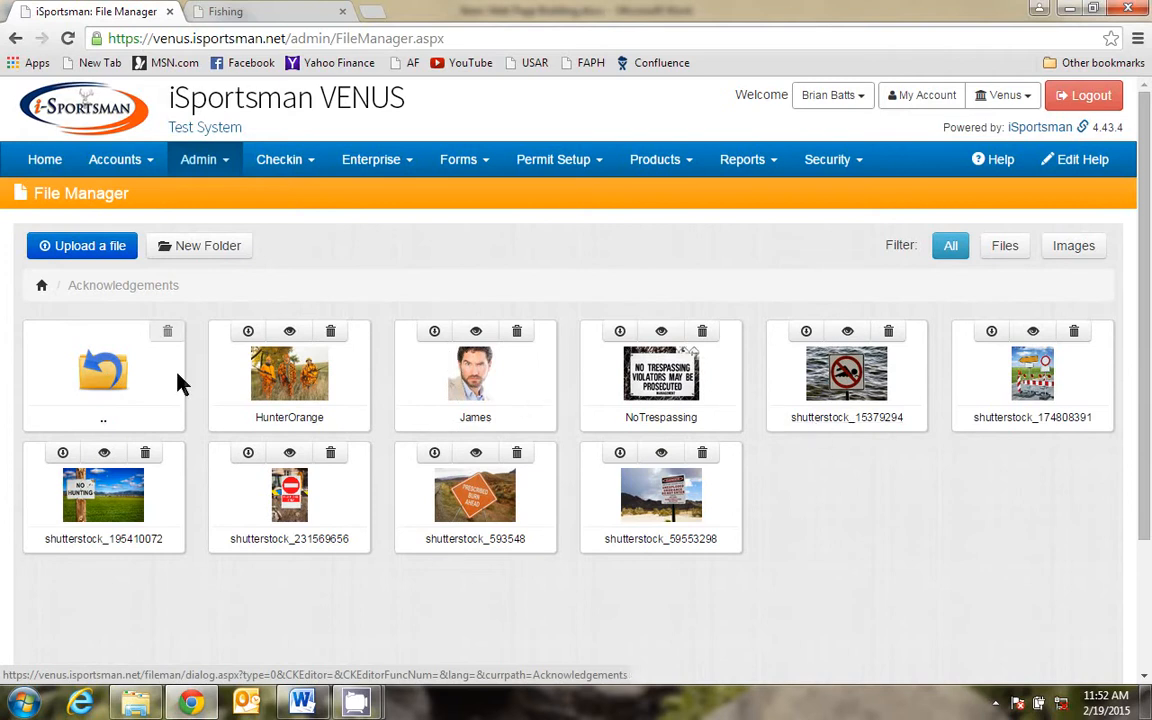
left_click(43, 286)
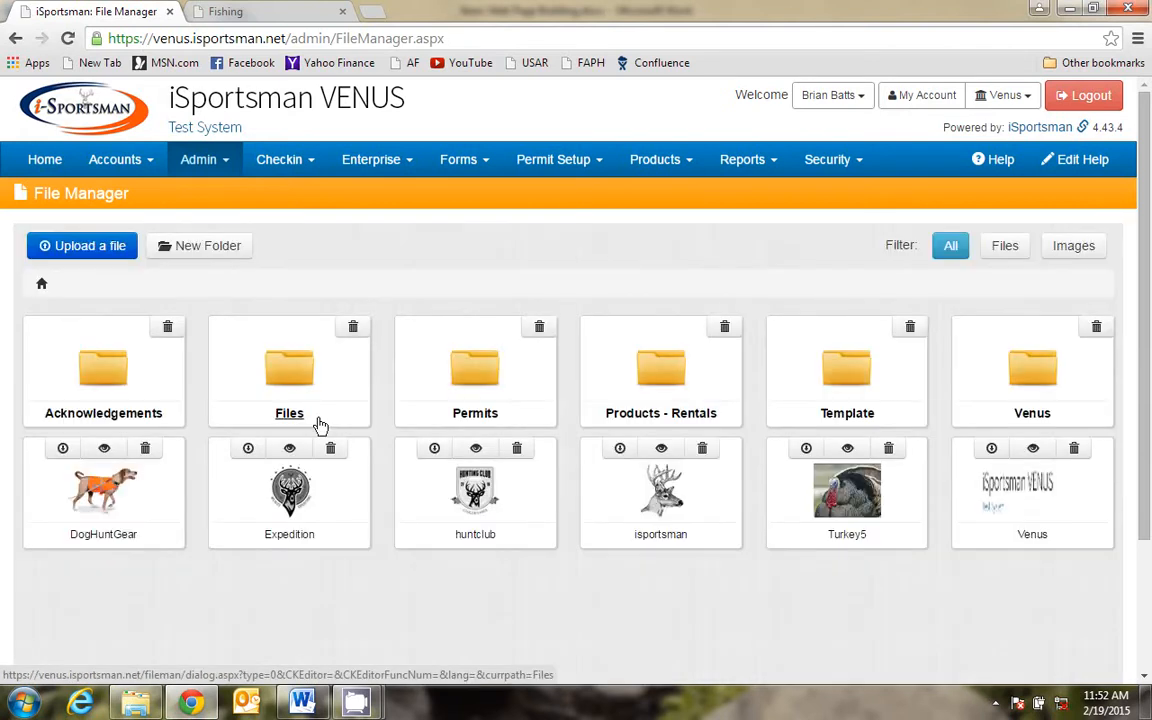
left_click(480, 380)
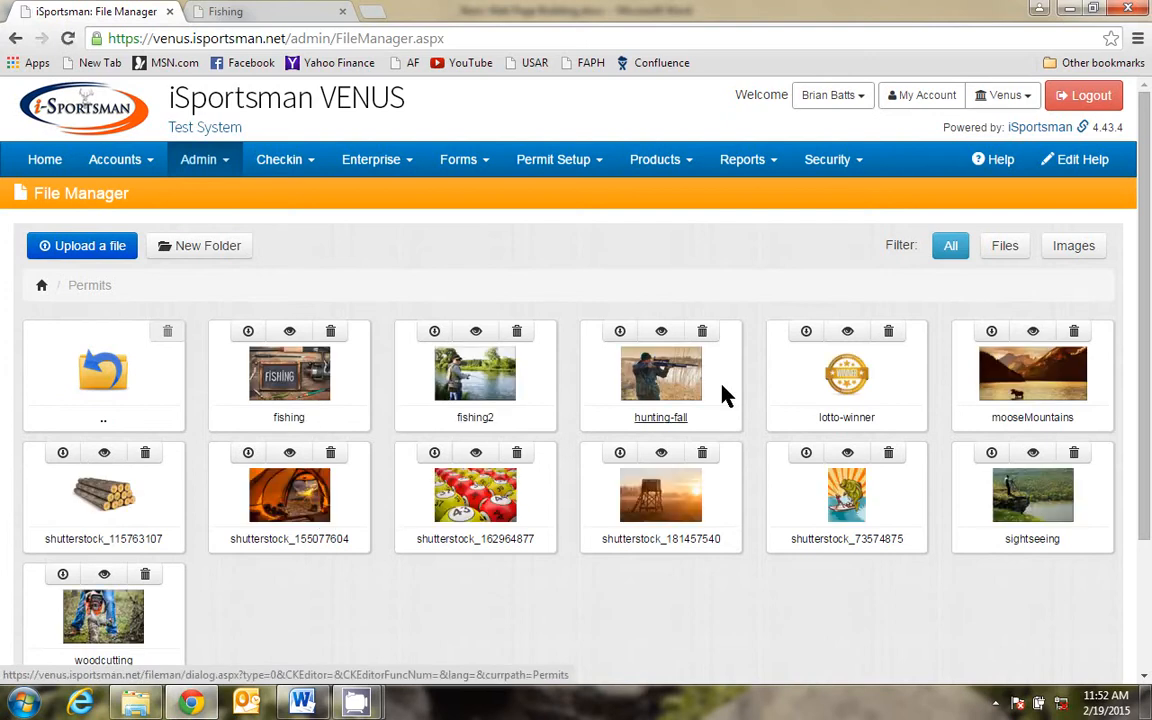
left_click(42, 288)
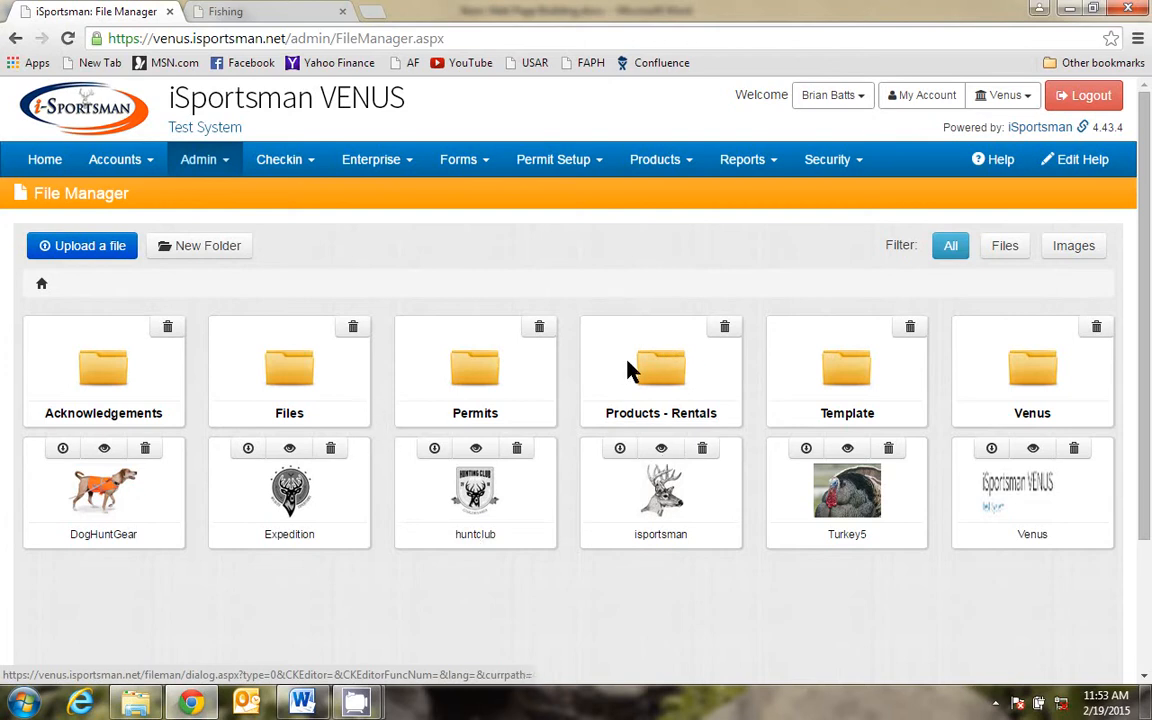
left_click(296, 705)
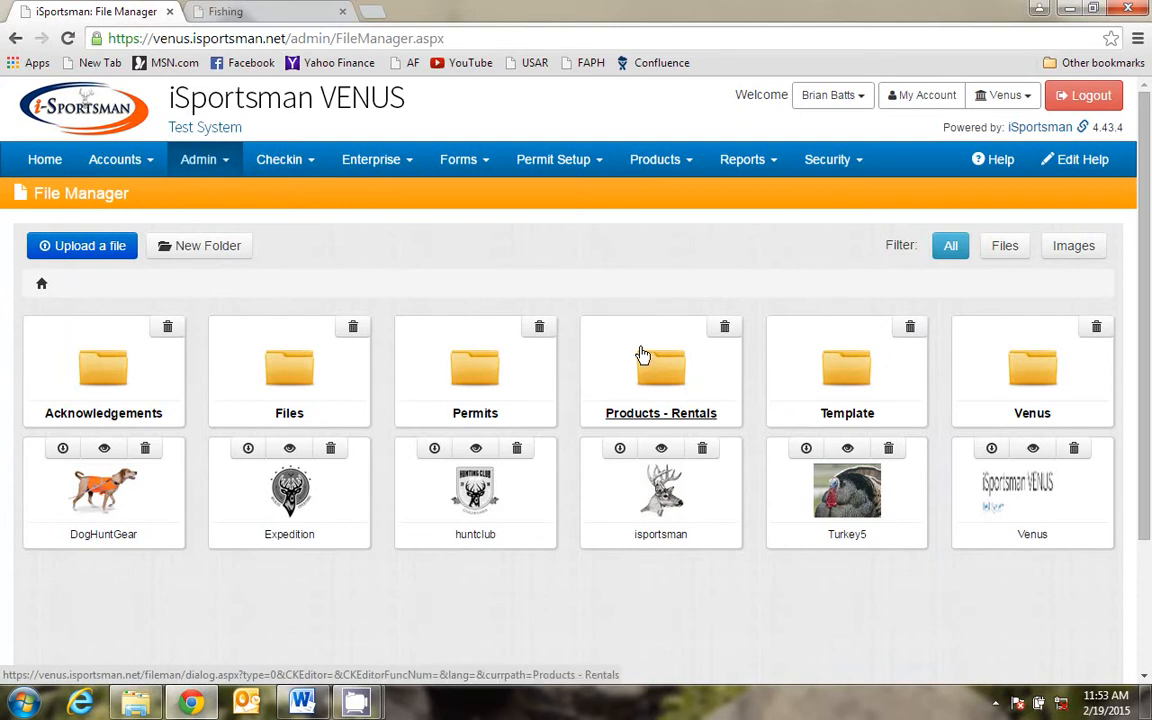
Switch to the Sample Pictures folder in Windows Explorer and view Desert.jpg at full size, closing the viewer when done.
left_click(140, 707)
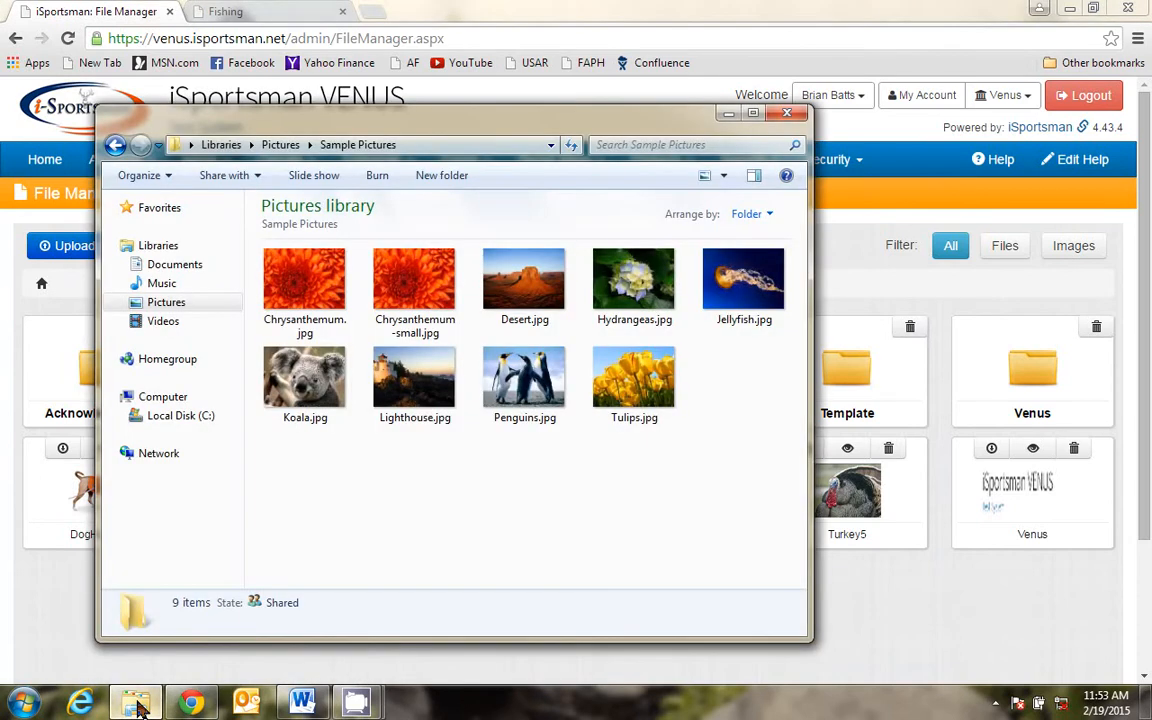
double_click(529, 293)
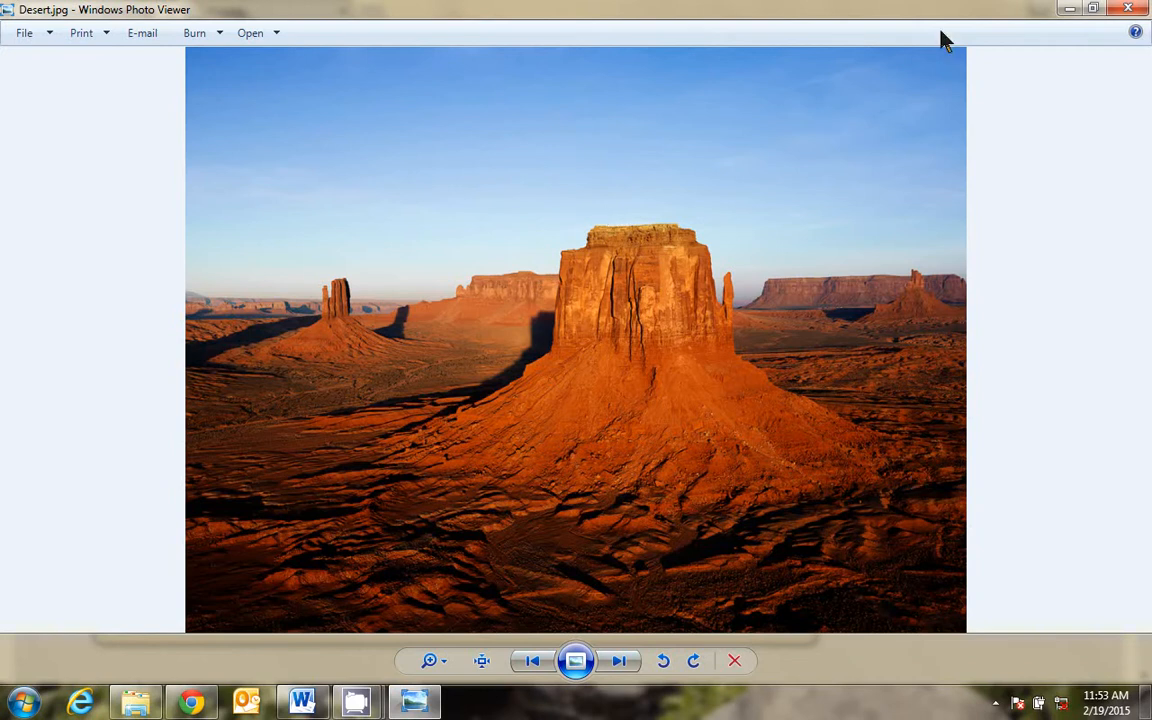
left_click(1130, 12)
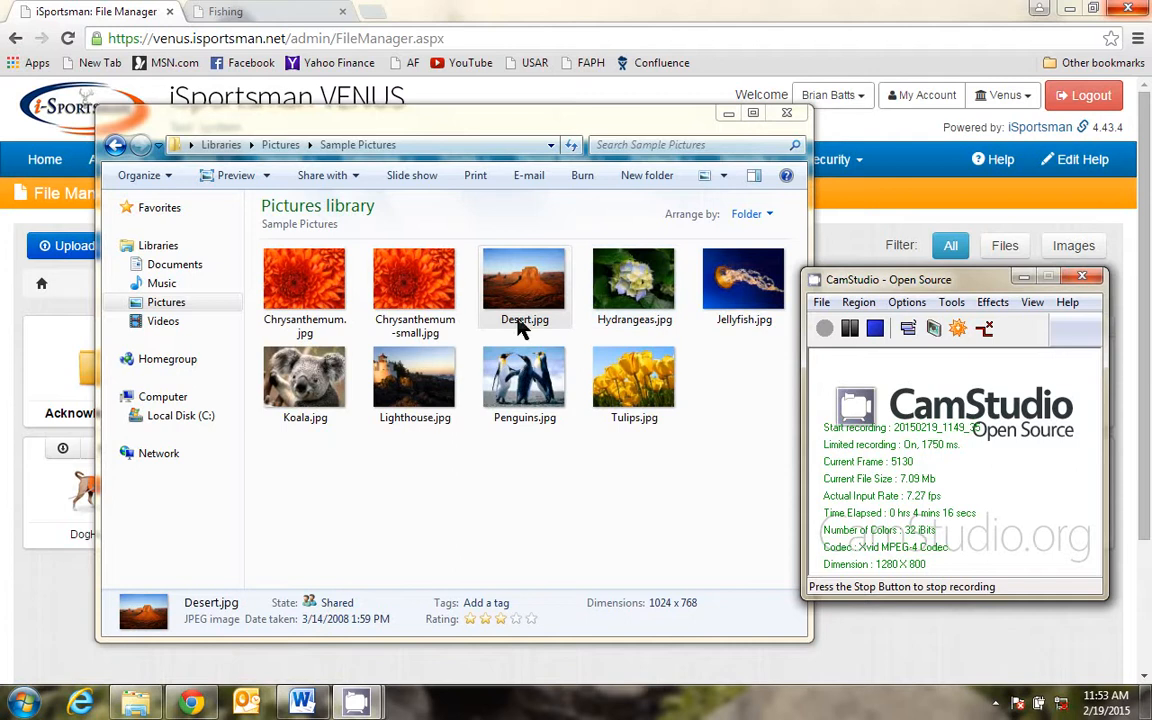
Check the file size of Desert.jpg in its properties, and close them without changes.
right_click(546, 268)
left_click(574, 671)
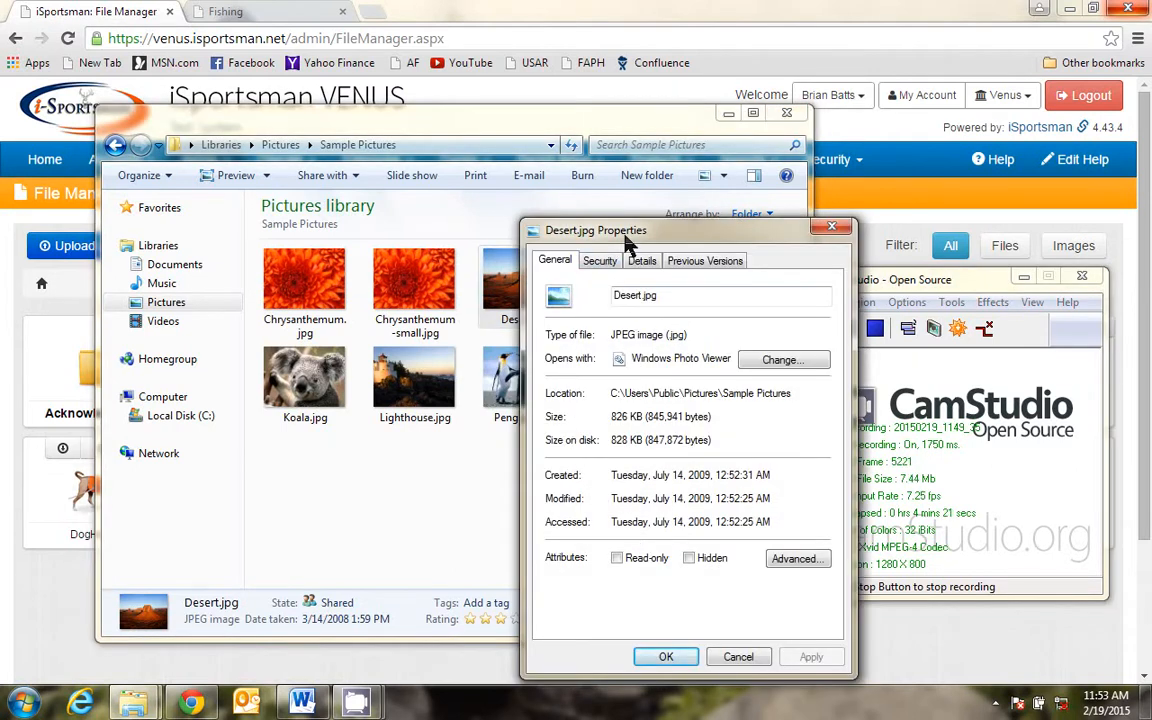
left_click_drag(637, 238, 798, 137)
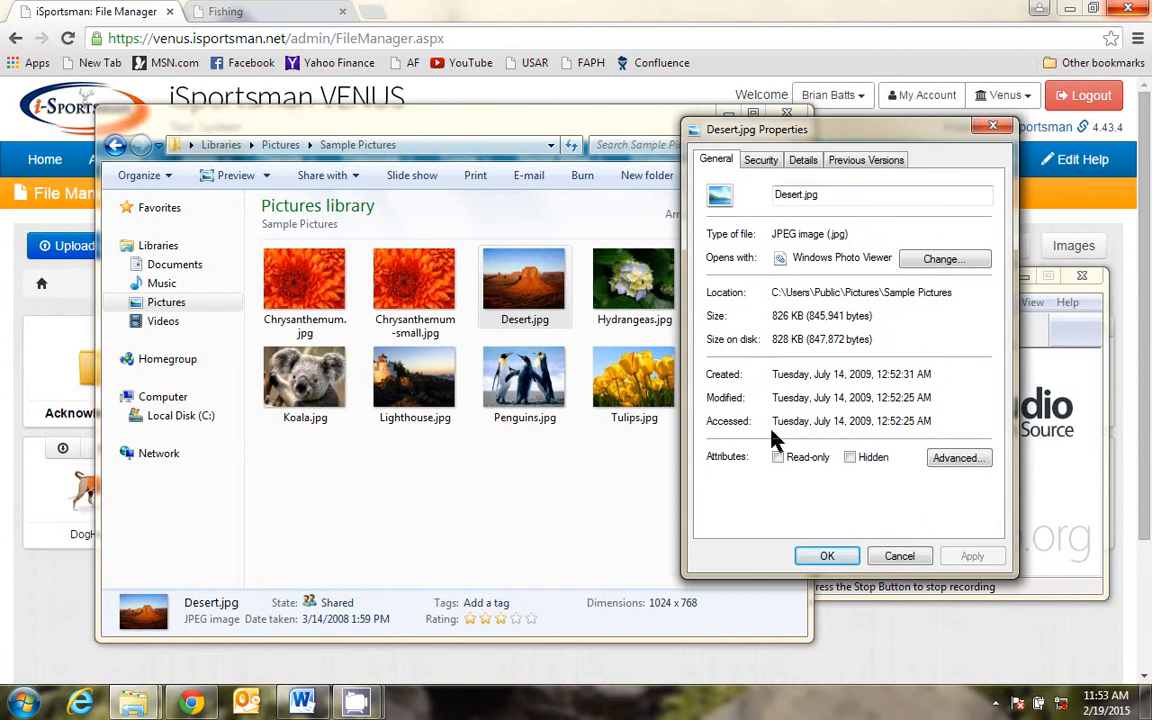
double_click(784, 317)
left_click(900, 557)
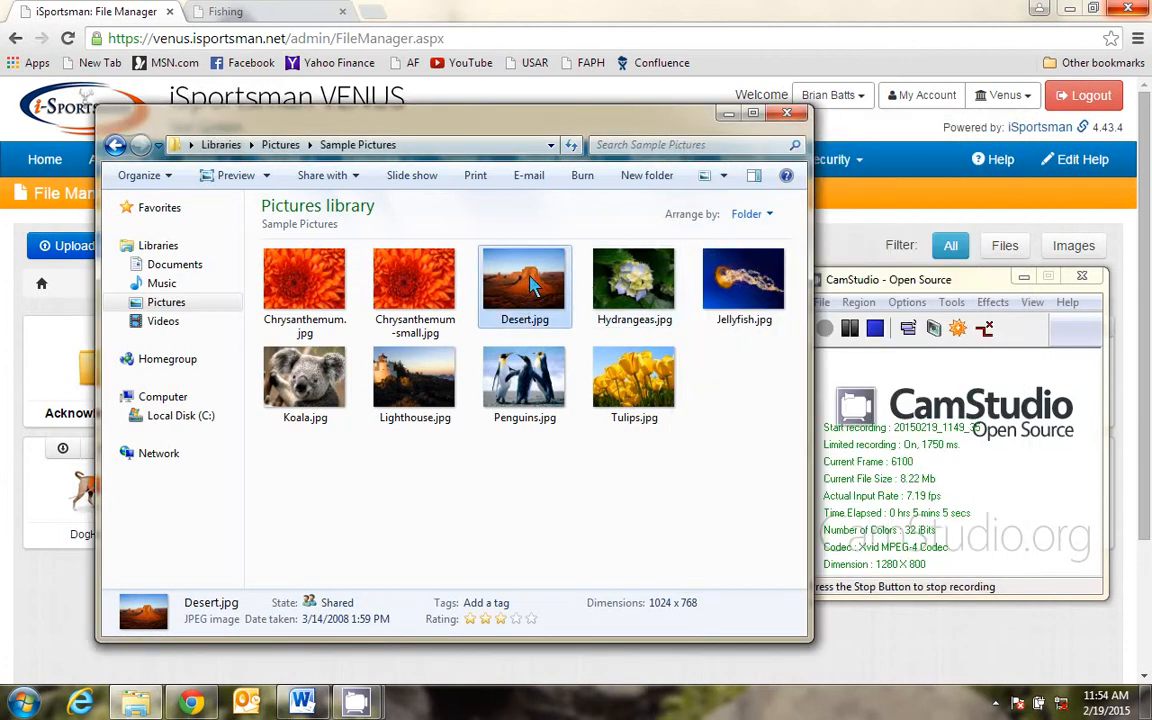
Open Desert.jpg from the Sample Pictures folder in Paint.
right_click(530, 285)
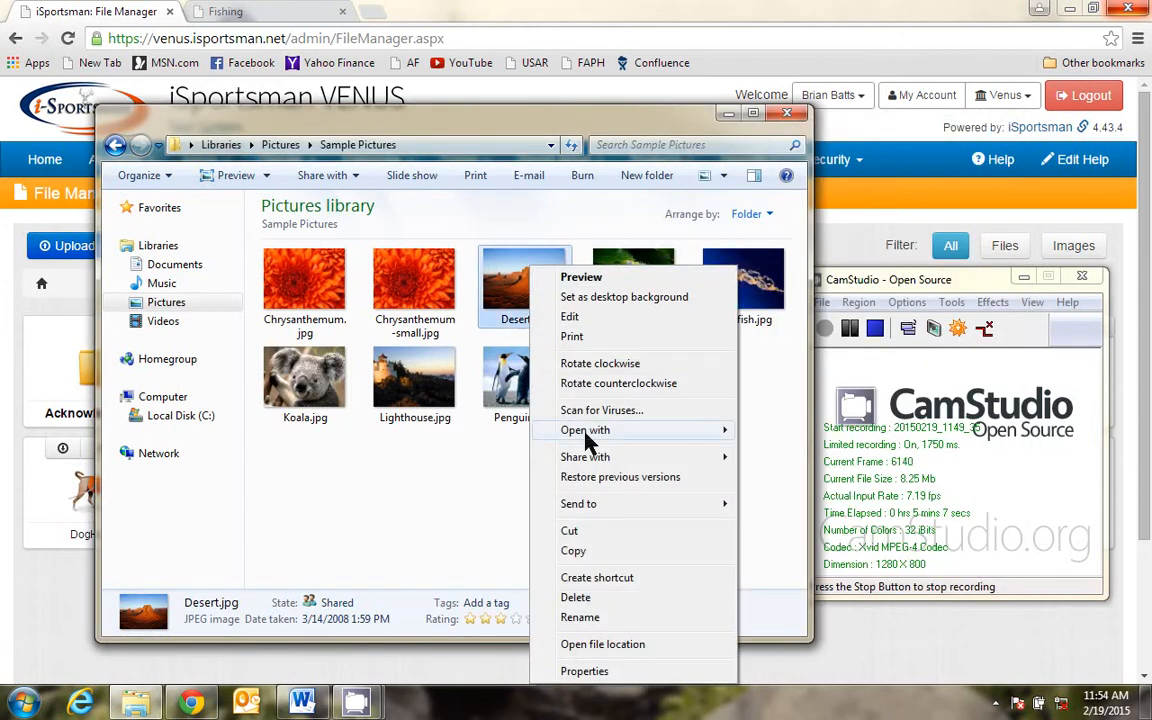
mouse_move(588, 440)
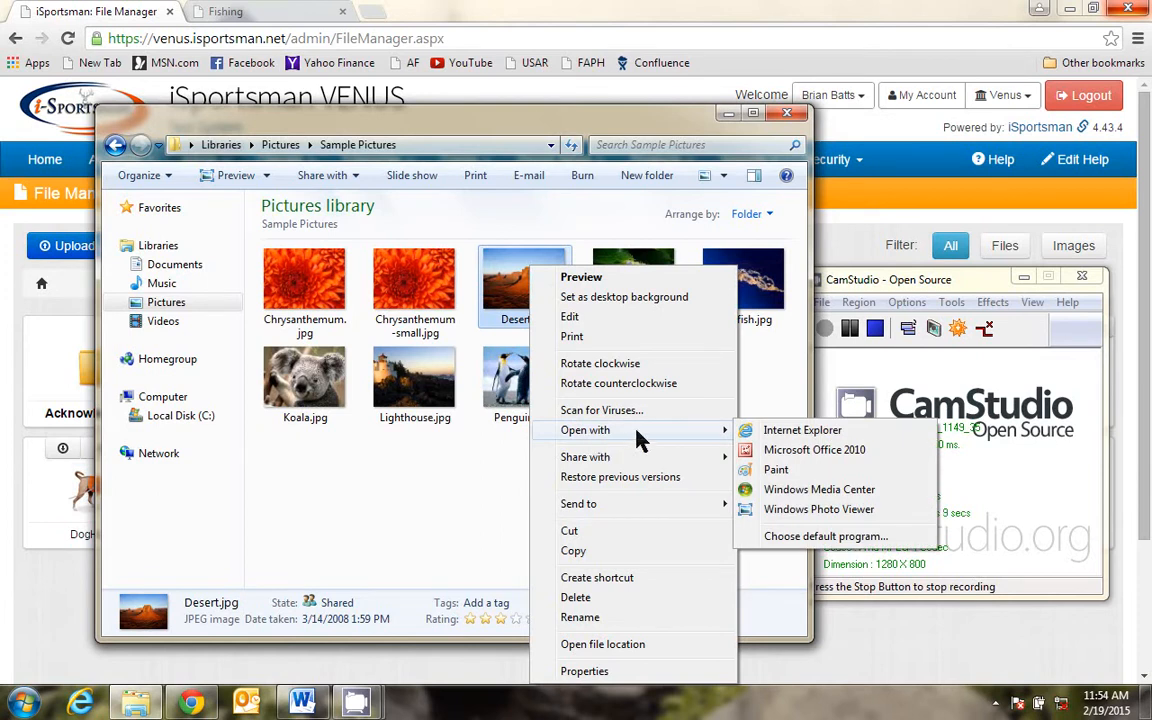
left_click(777, 472)
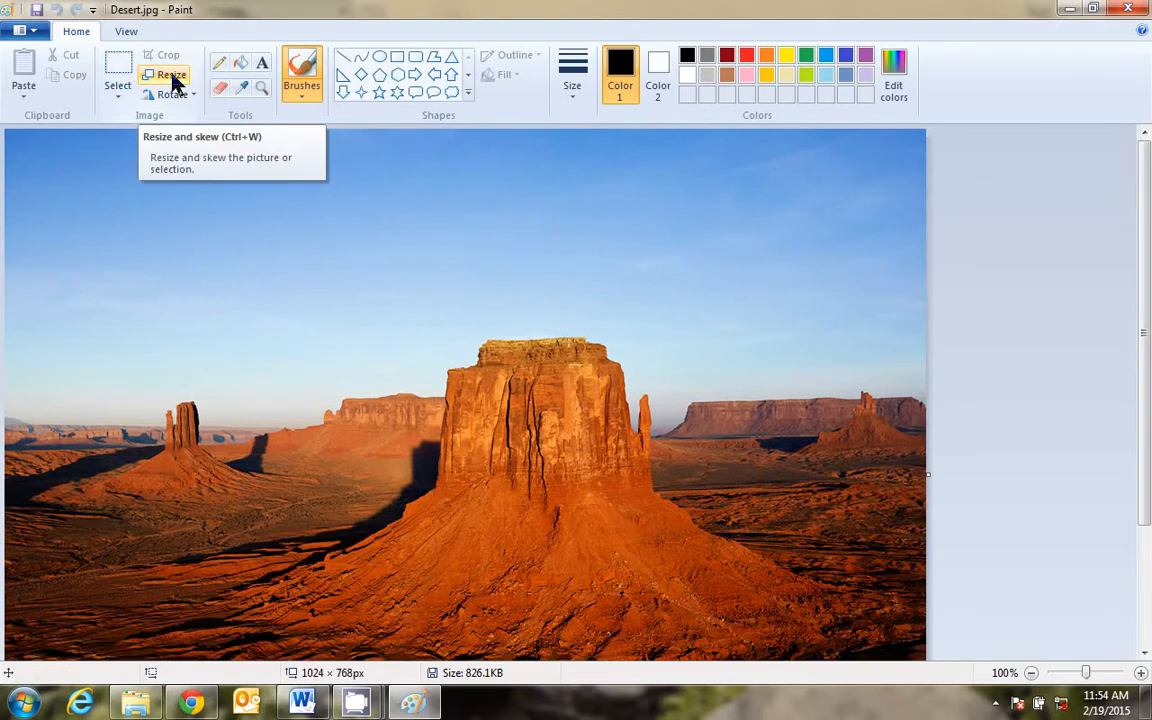
left_click(172, 78)
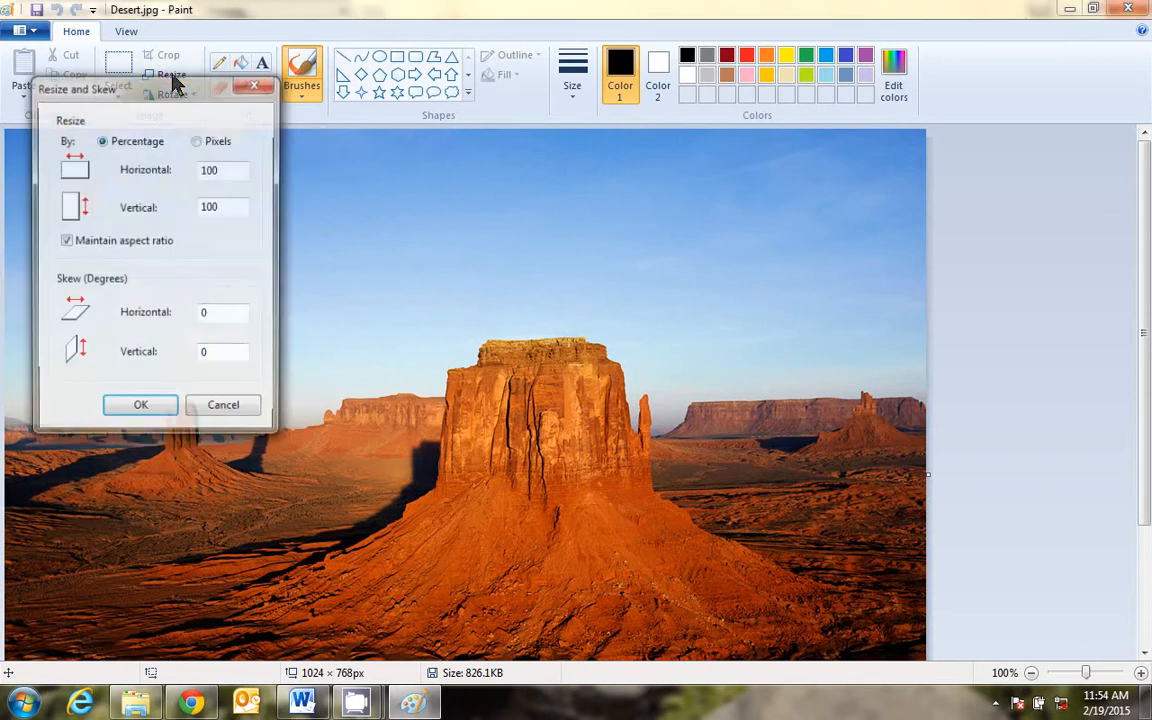
left_click_drag(162, 95, 294, 183)
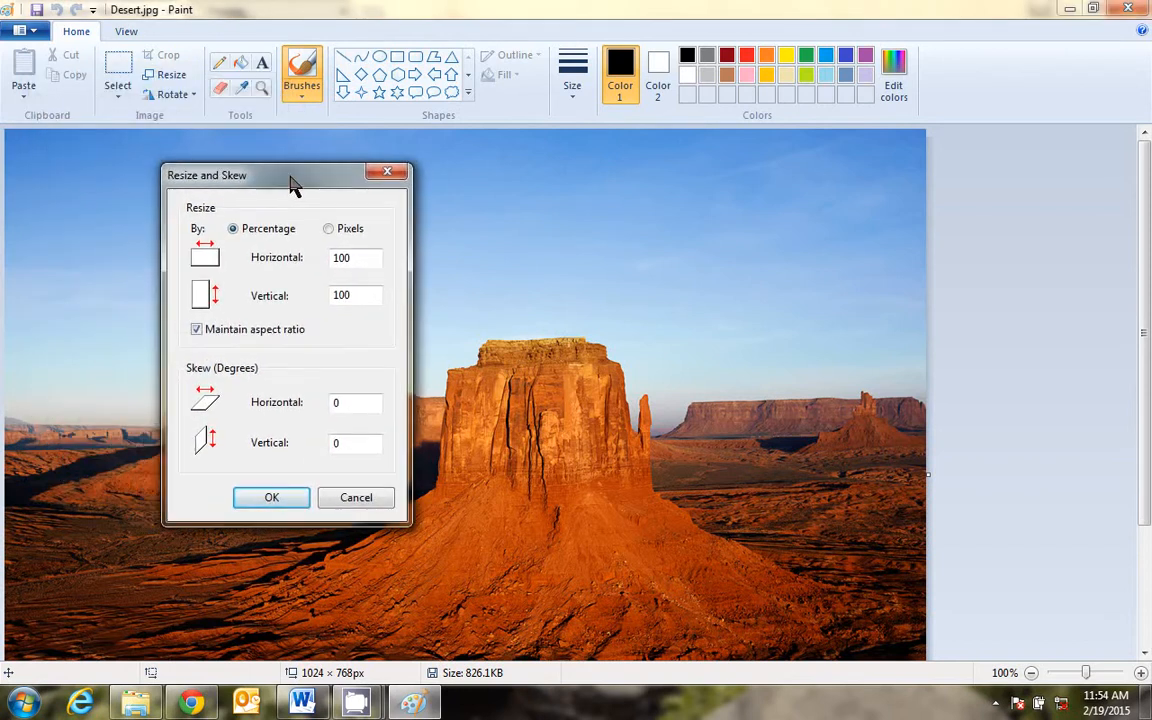
left_click(341, 501)
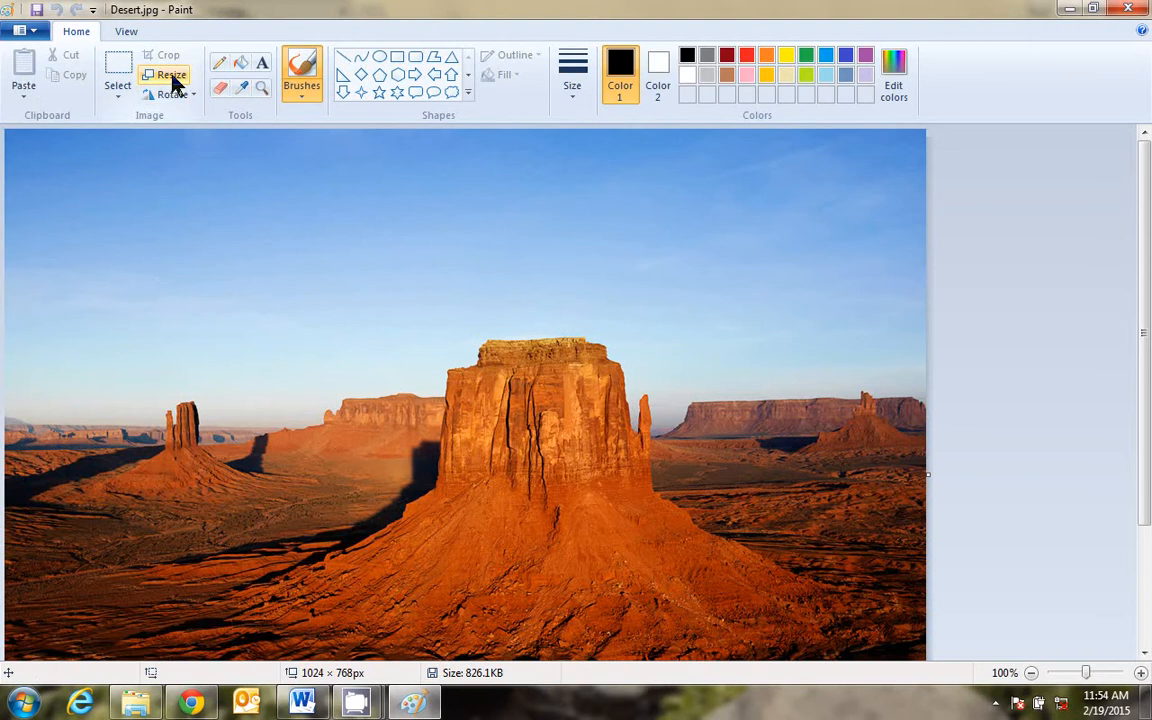
Resize the Desert.jpg image to 50 percent horizontally and vertically, maintaining the aspect ratio.
left_click(172, 78)
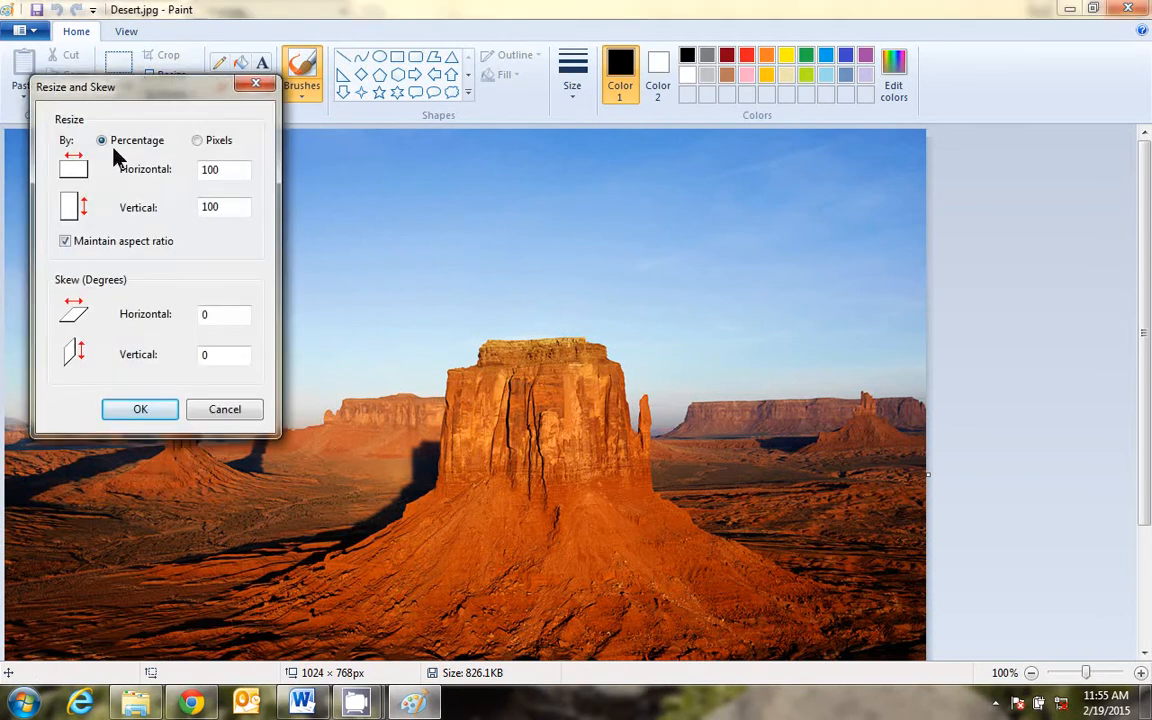
left_click(198, 141)
left_click(104, 142)
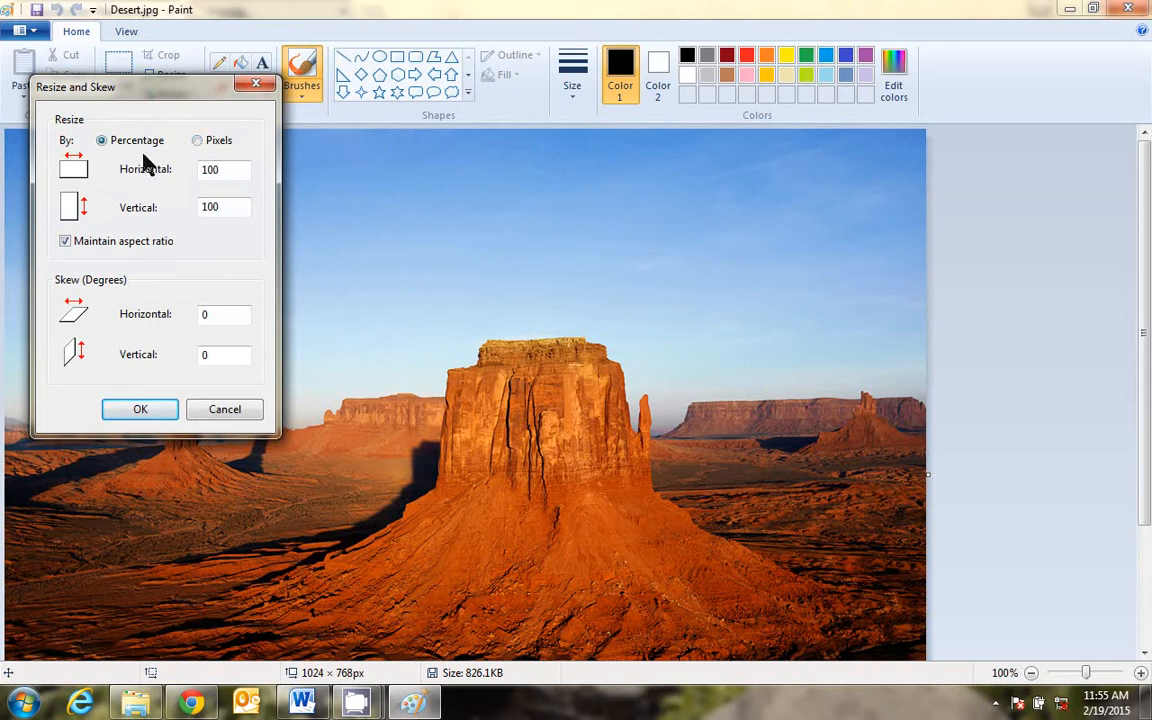
double_click(220, 170)
type("50")
left_click(145, 410)
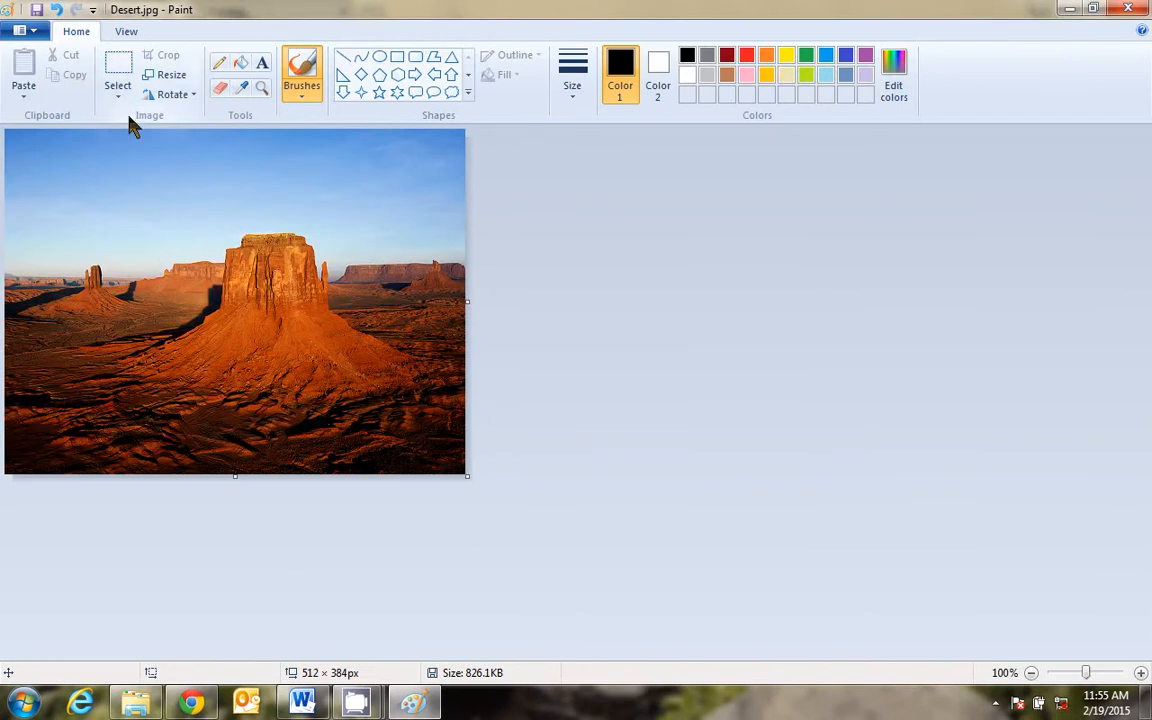
Save the resized image as a JPEG copy named Desert-web.jpg in the Sample Pictures folder.
left_click(38, 32)
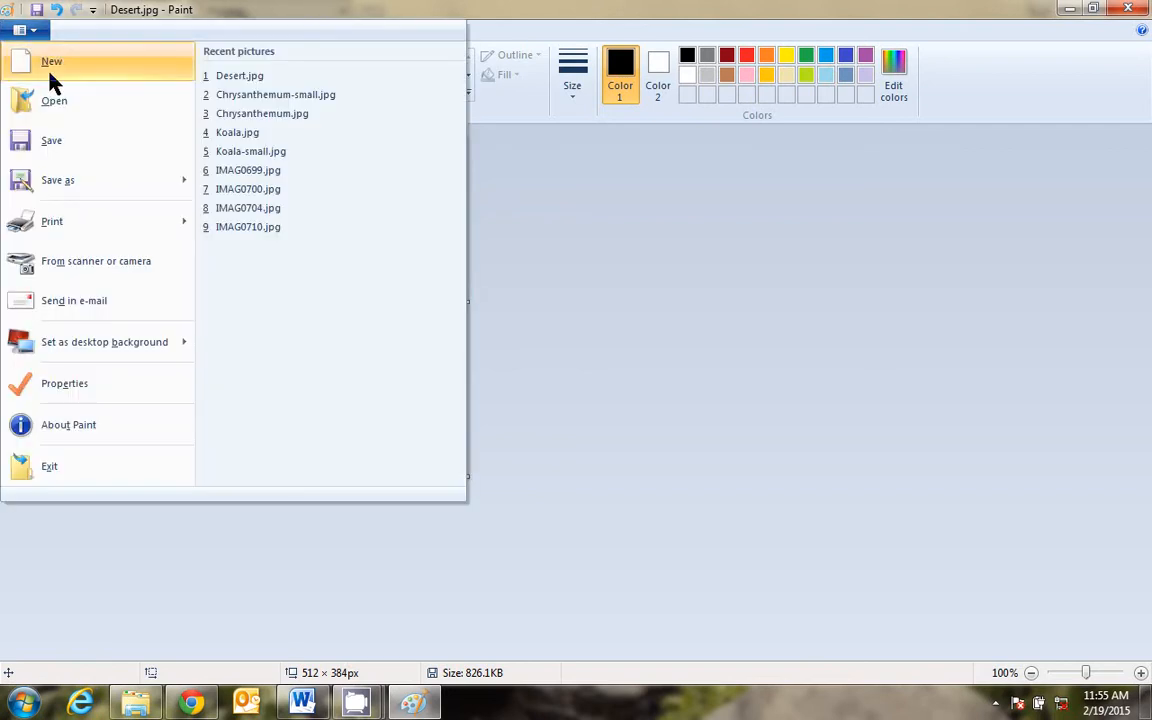
left_click(75, 182)
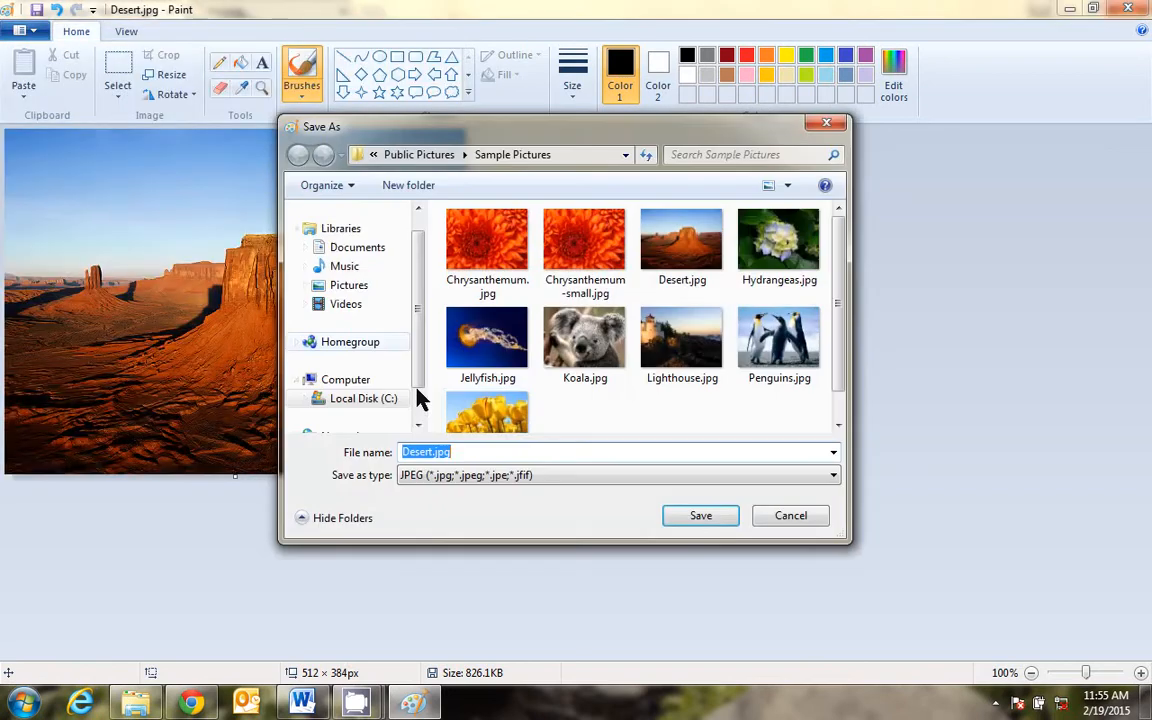
left_click(433, 452)
type("-")
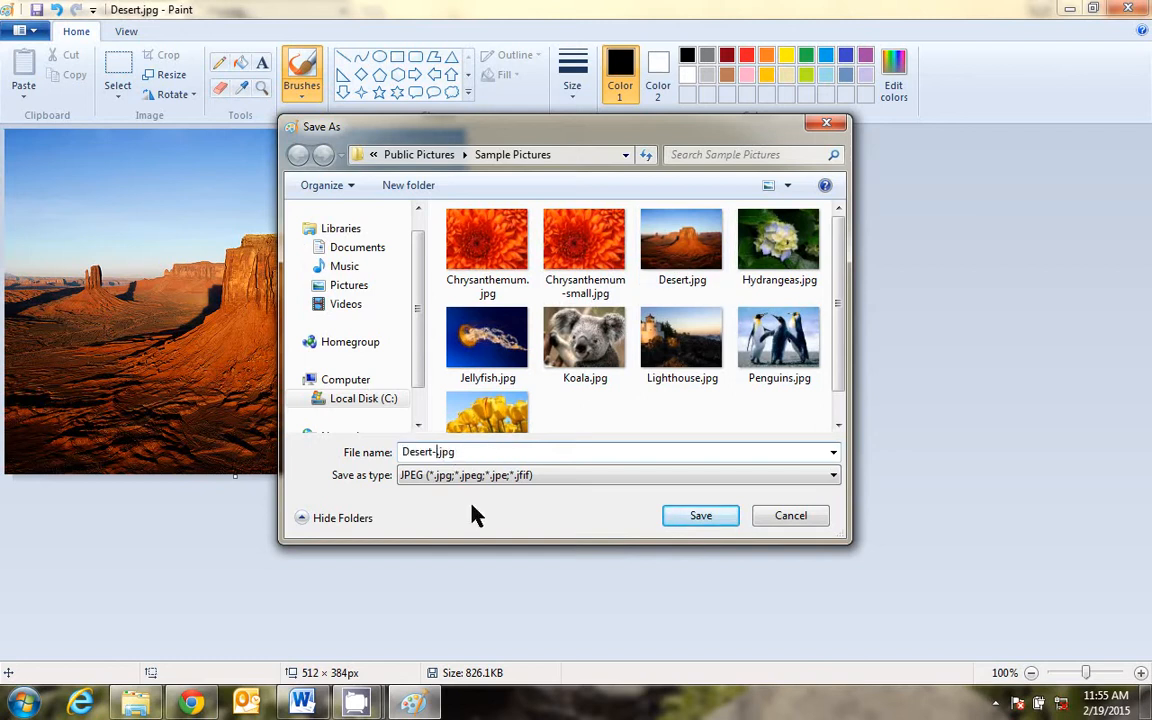
type("web")
left_click(699, 517)
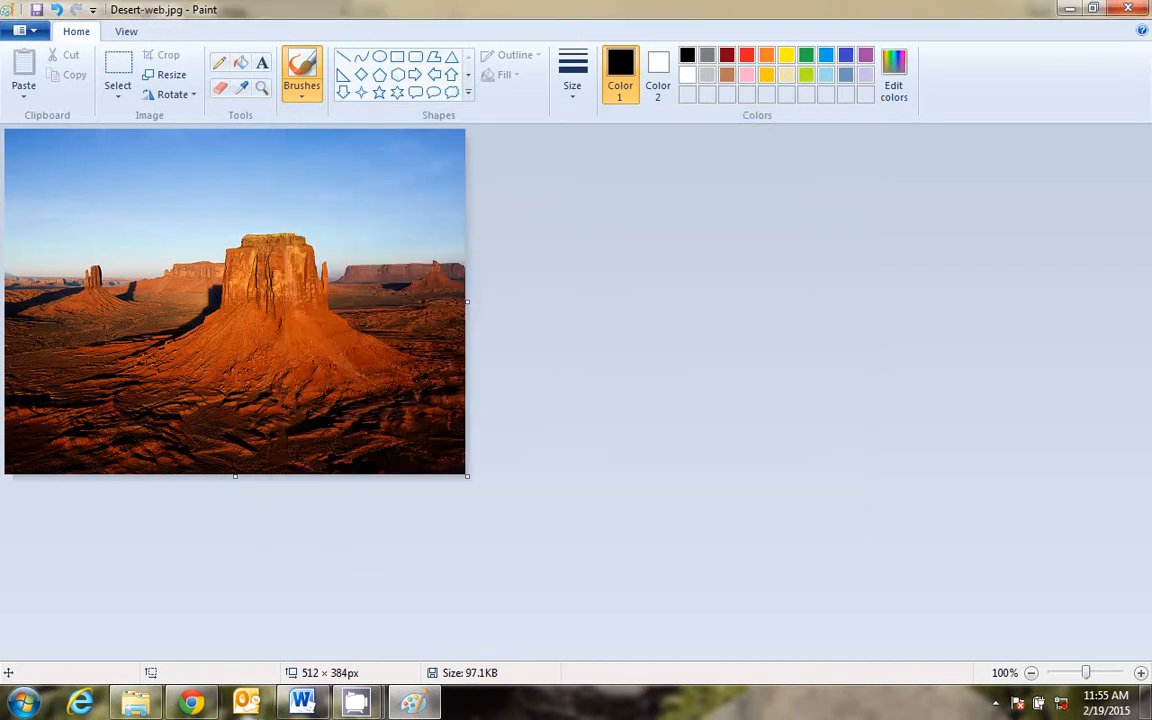
Check the file size of Desert-web.jpg in its properties in Windows Explorer, and minimize the Explorer window when done.
left_click(136, 706)
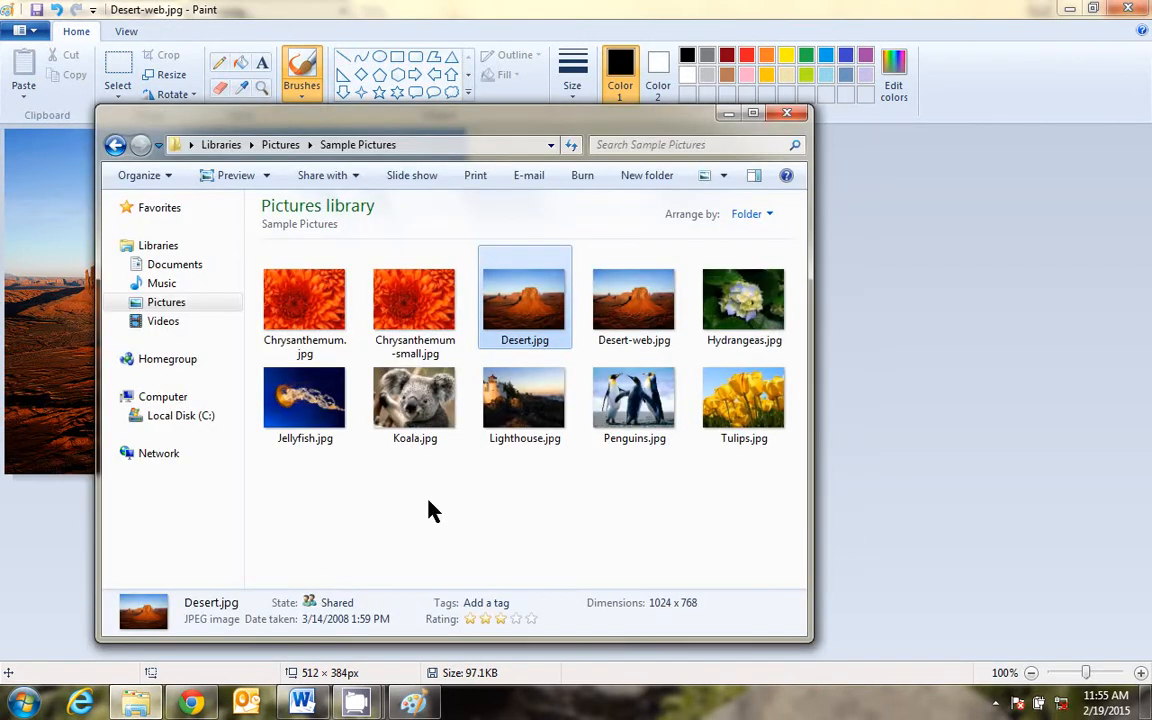
right_click(637, 266)
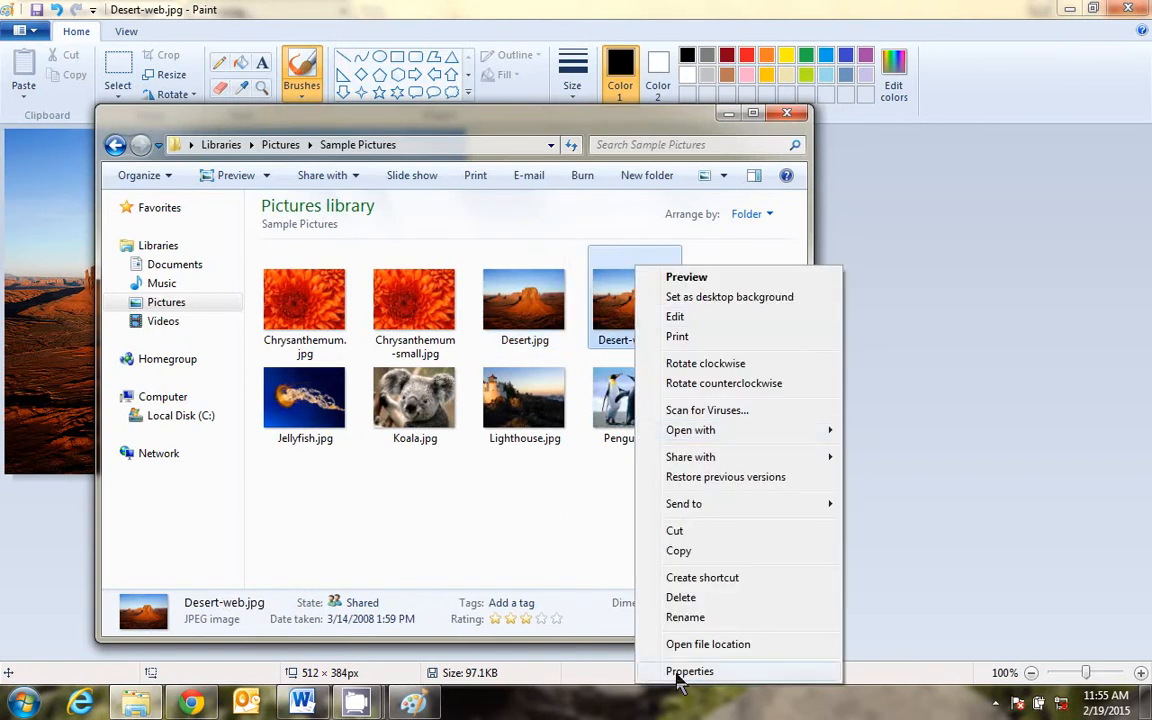
left_click(679, 672)
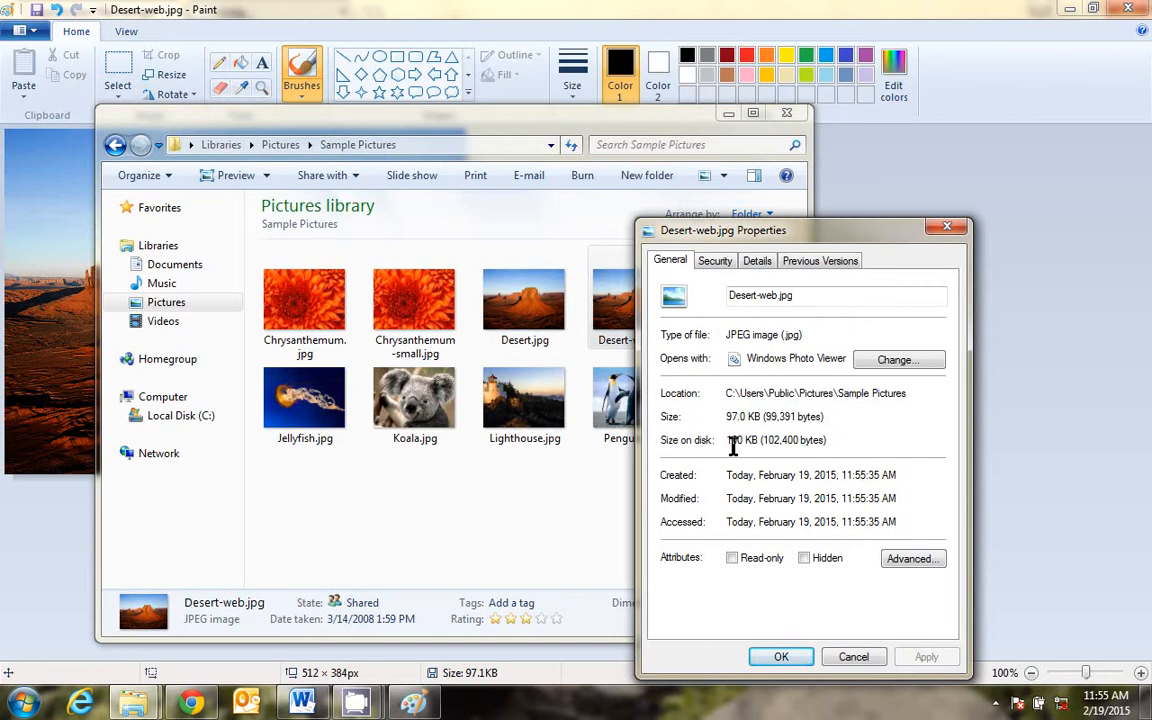
left_click(852, 657)
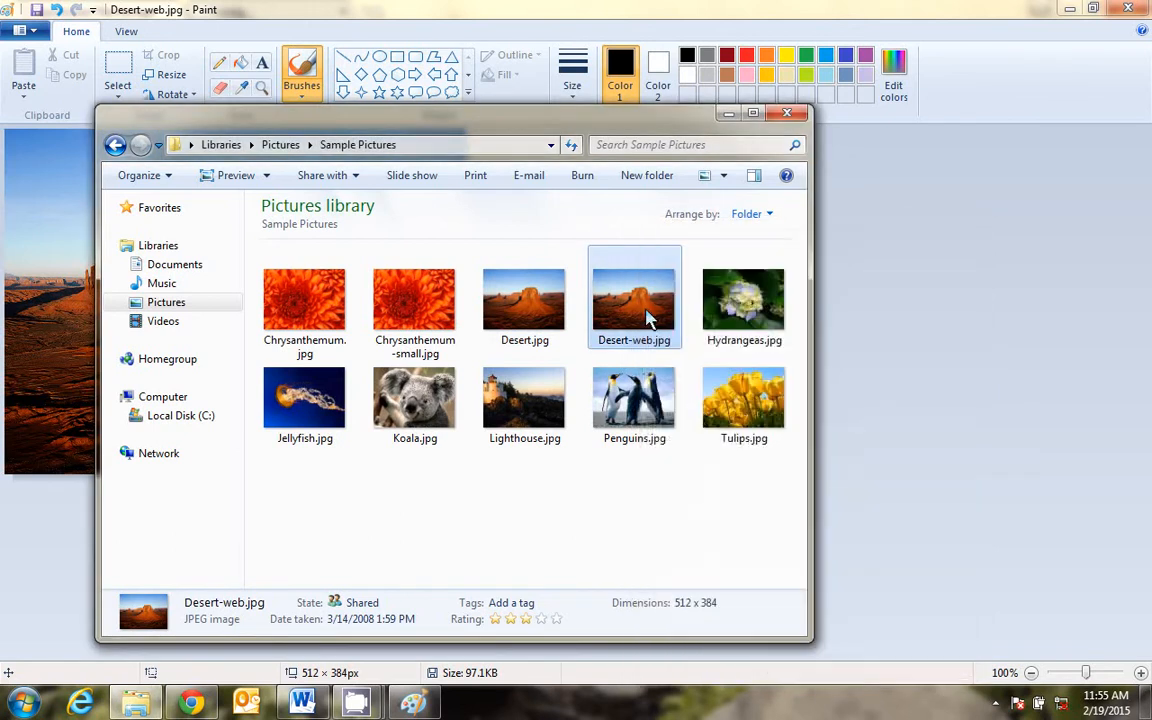
left_click(727, 118)
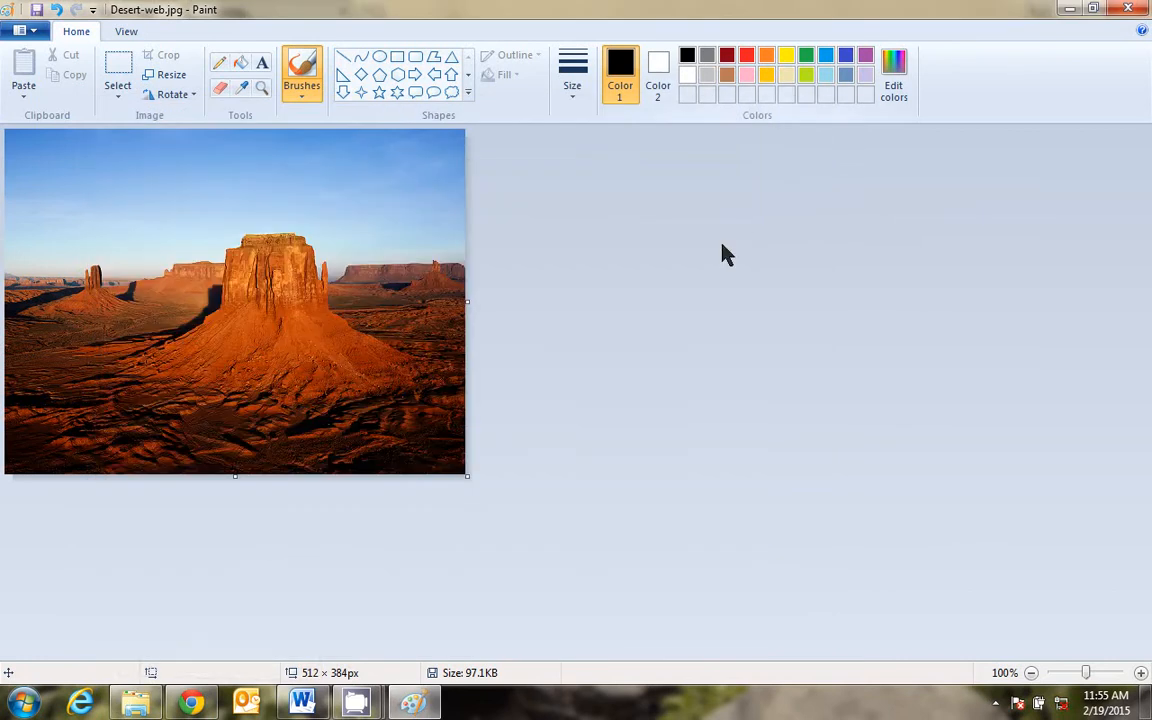
Close Paint and return to the iSportsman File Manager in Chrome.
mouse_move(305, 706)
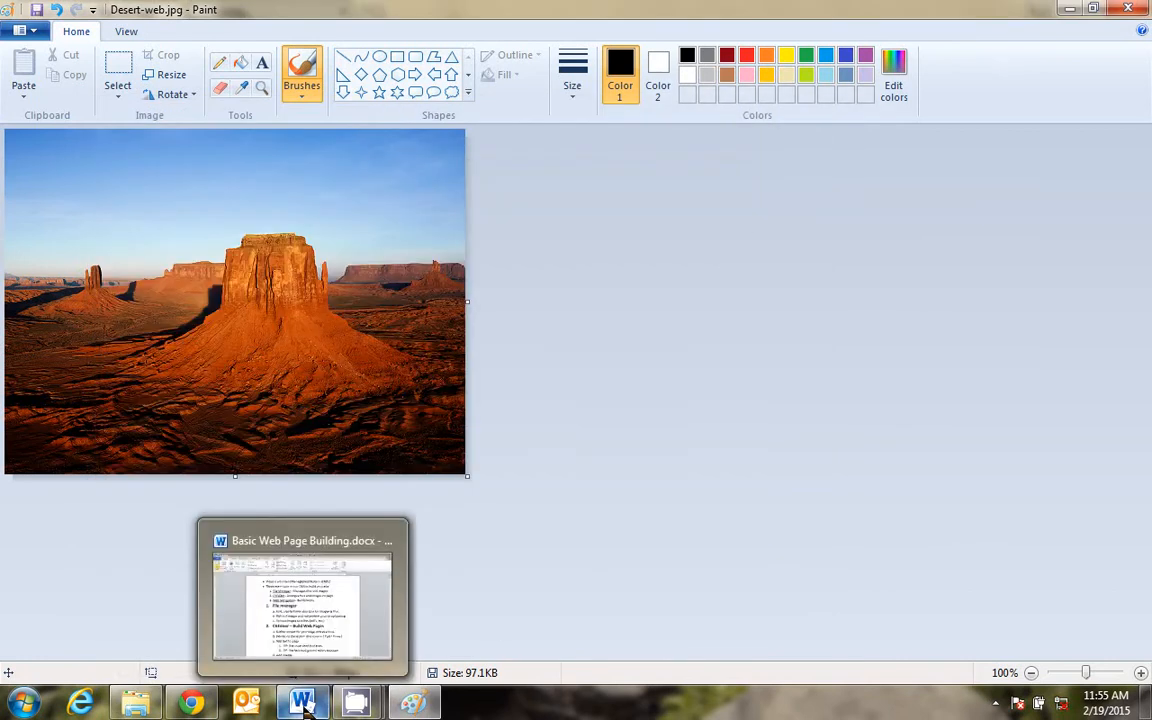
left_click(1125, 10)
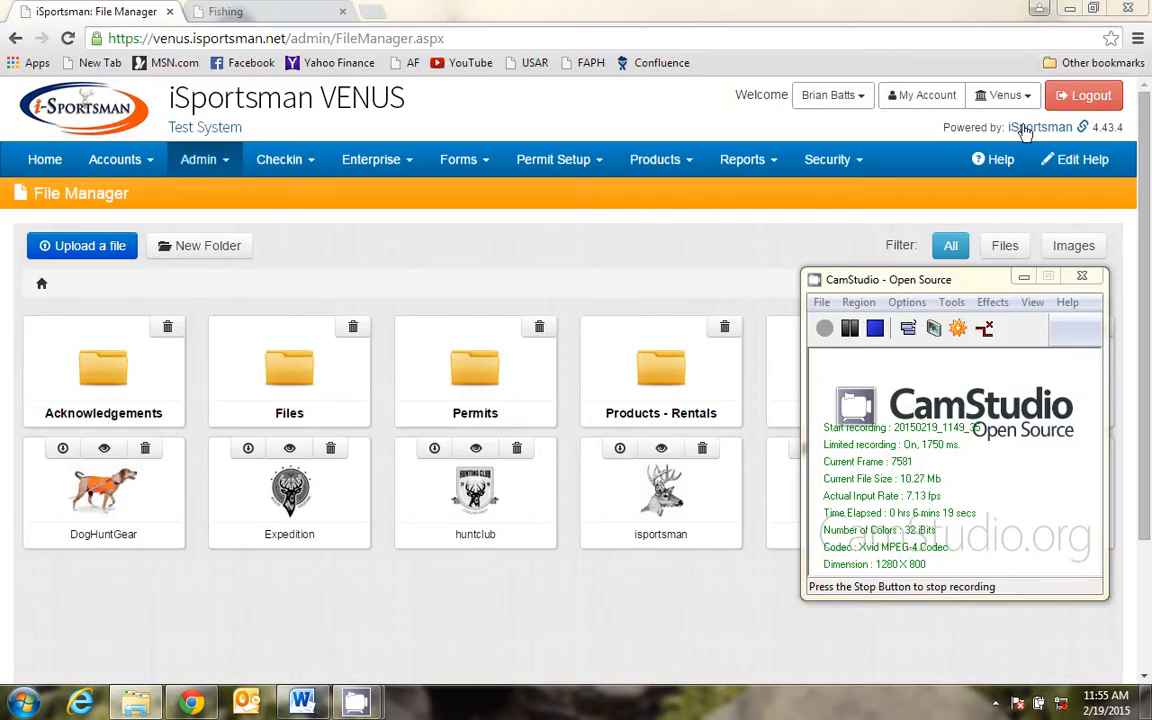
left_click(760, 265)
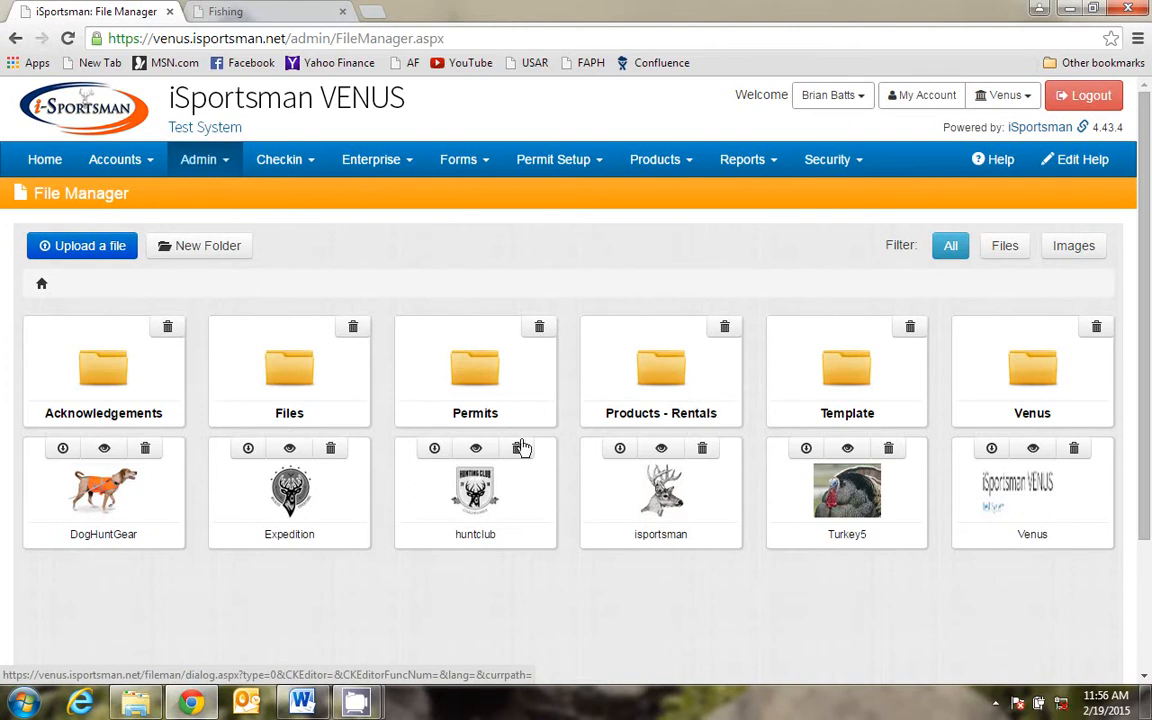
Upload Desert-web.jpg from the Sample Pictures folder into the File Manager's Venus/Test folder.
left_click(1035, 378)
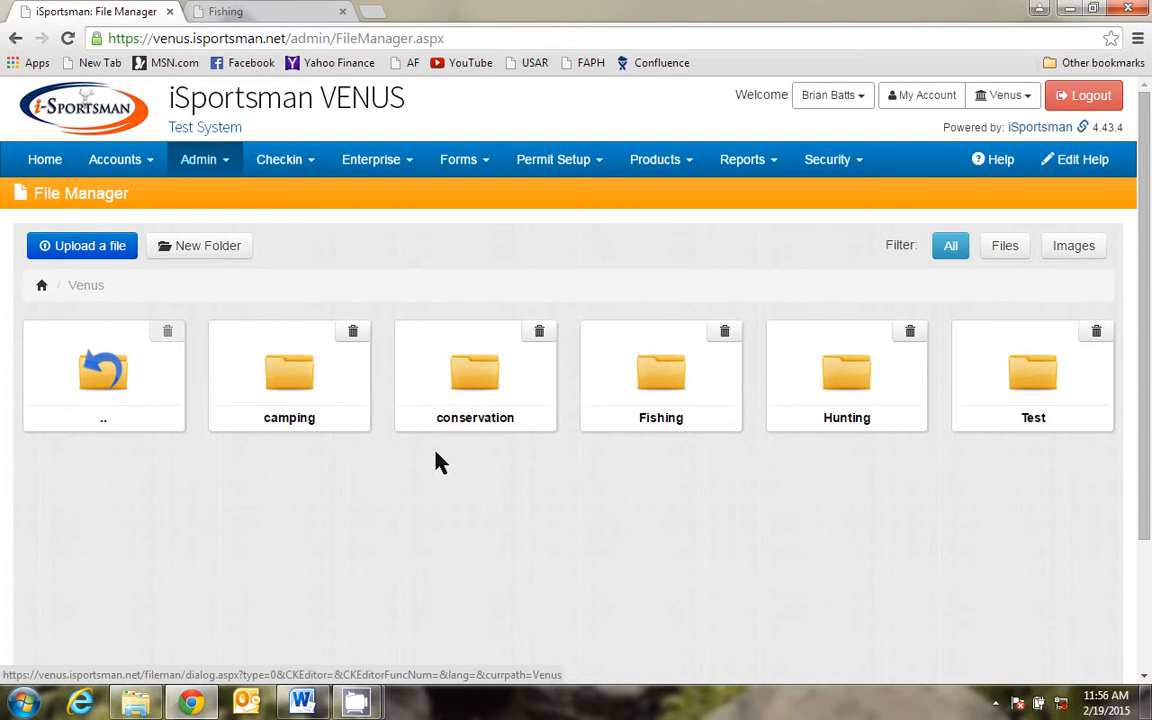
left_click(1036, 384)
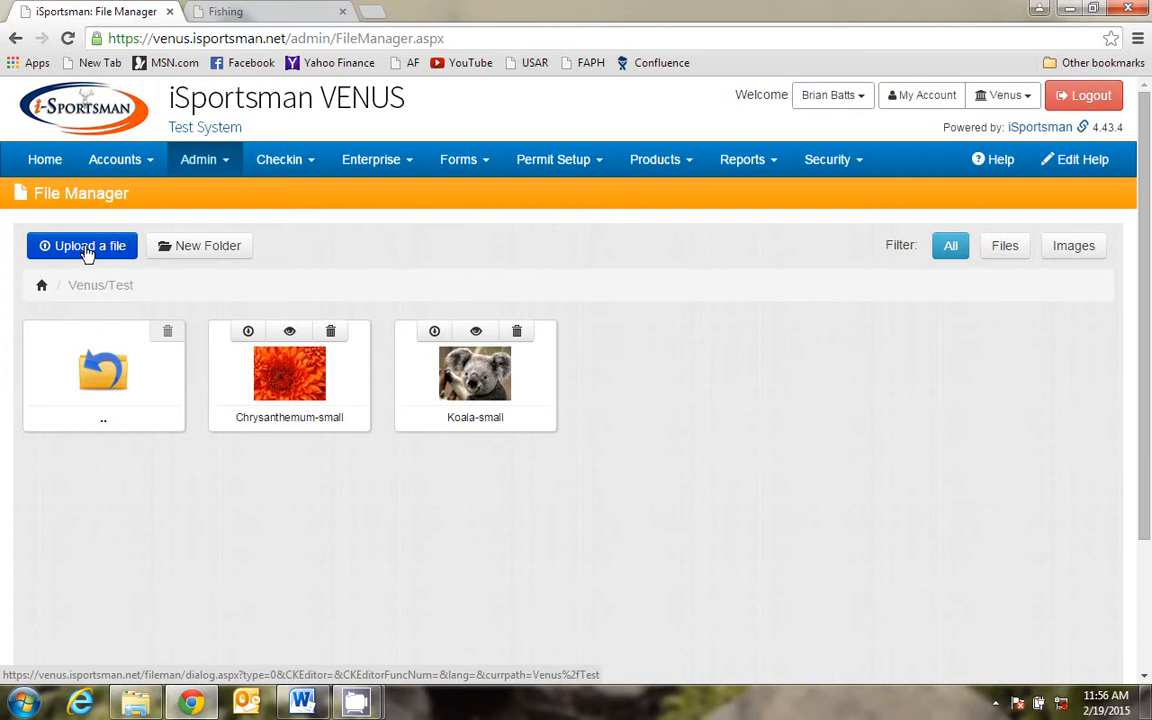
left_click(87, 250)
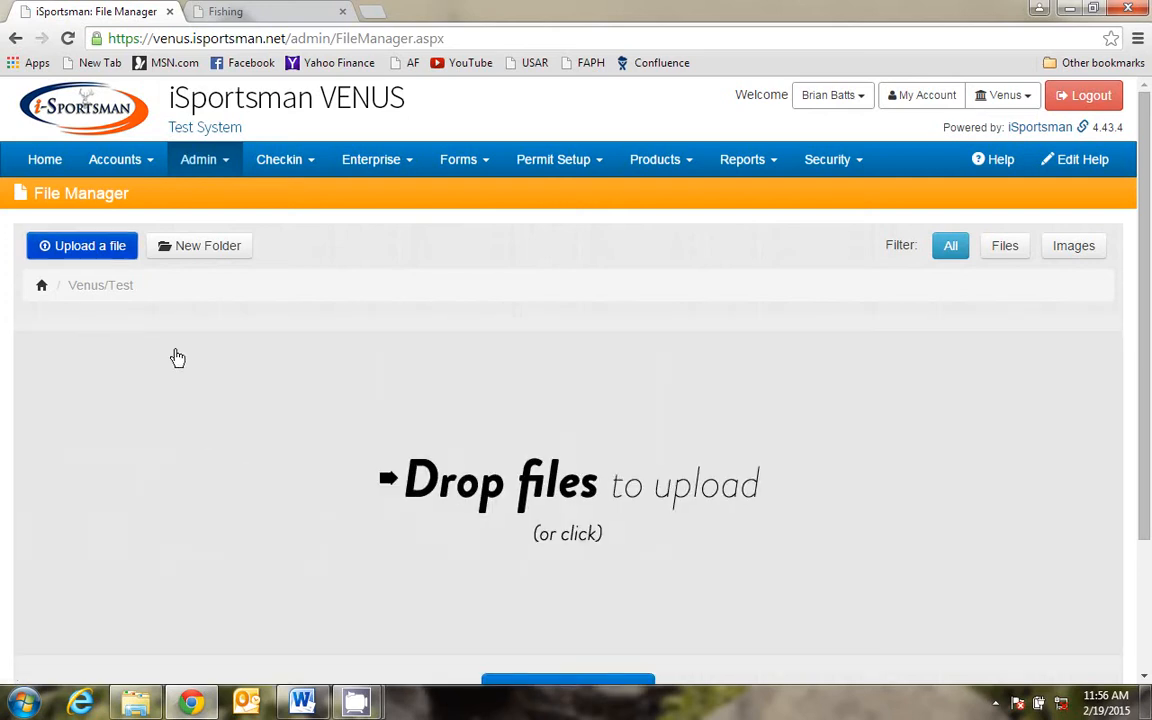
left_click(135, 703)
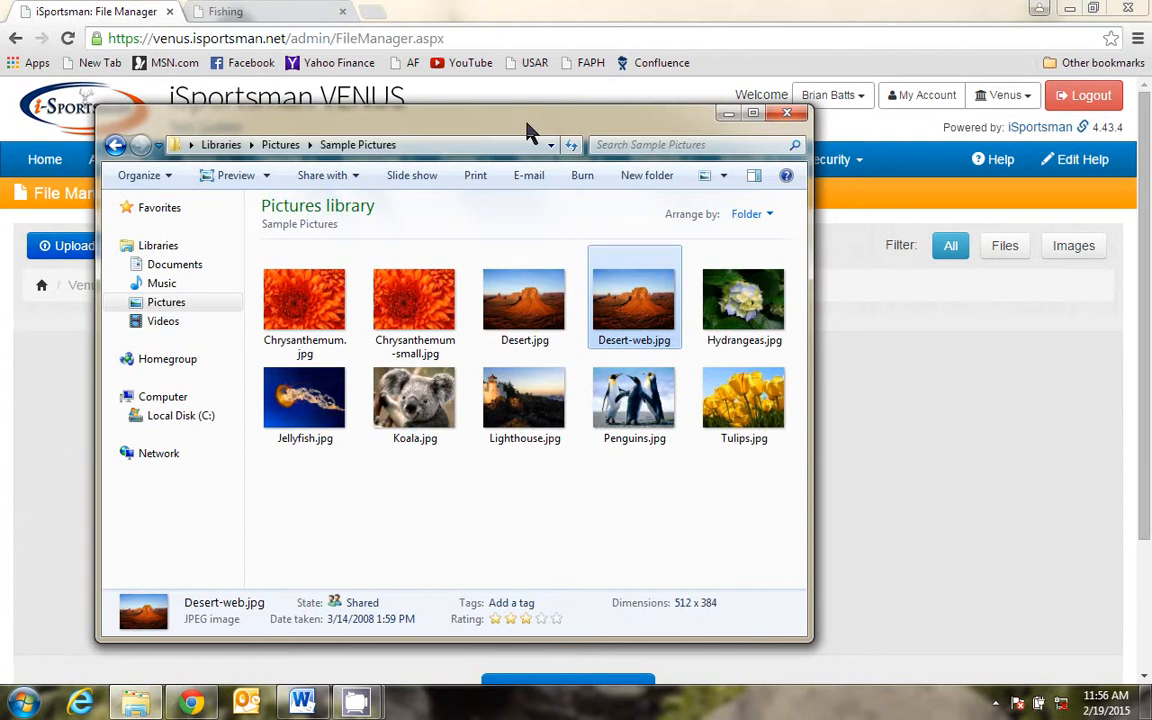
left_click_drag(623, 298, 668, 325)
left_click_drag(862, 368, 913, 432)
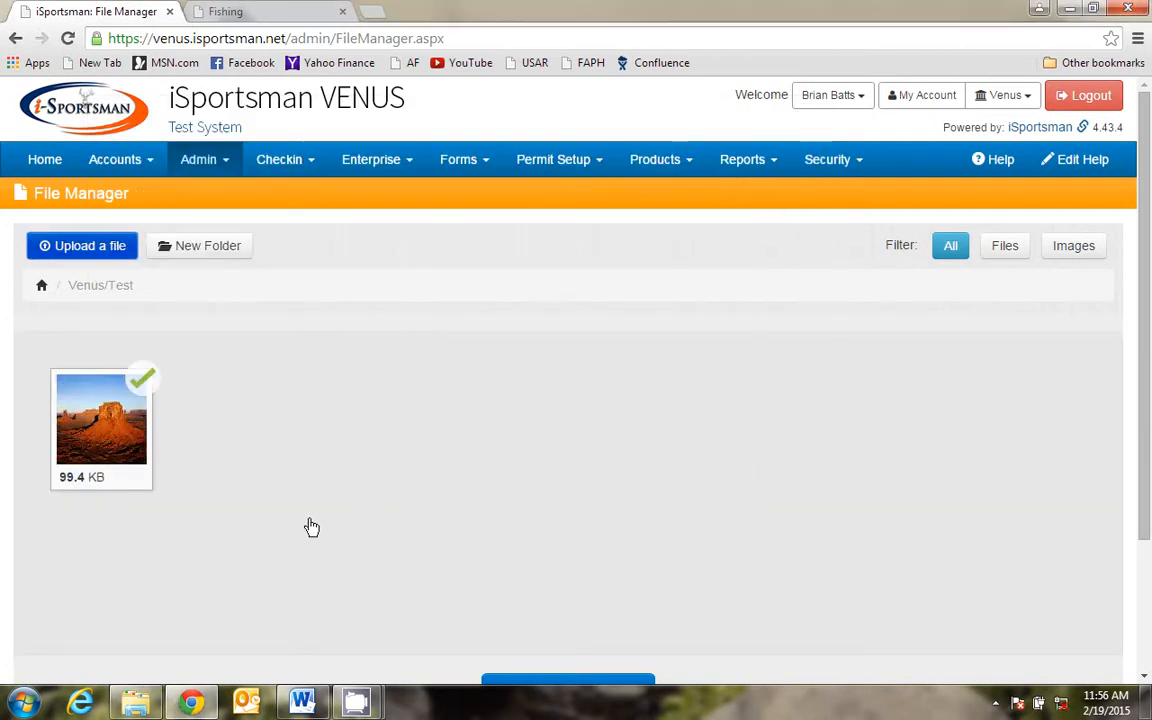
scroll(234, 435, "down", 1)
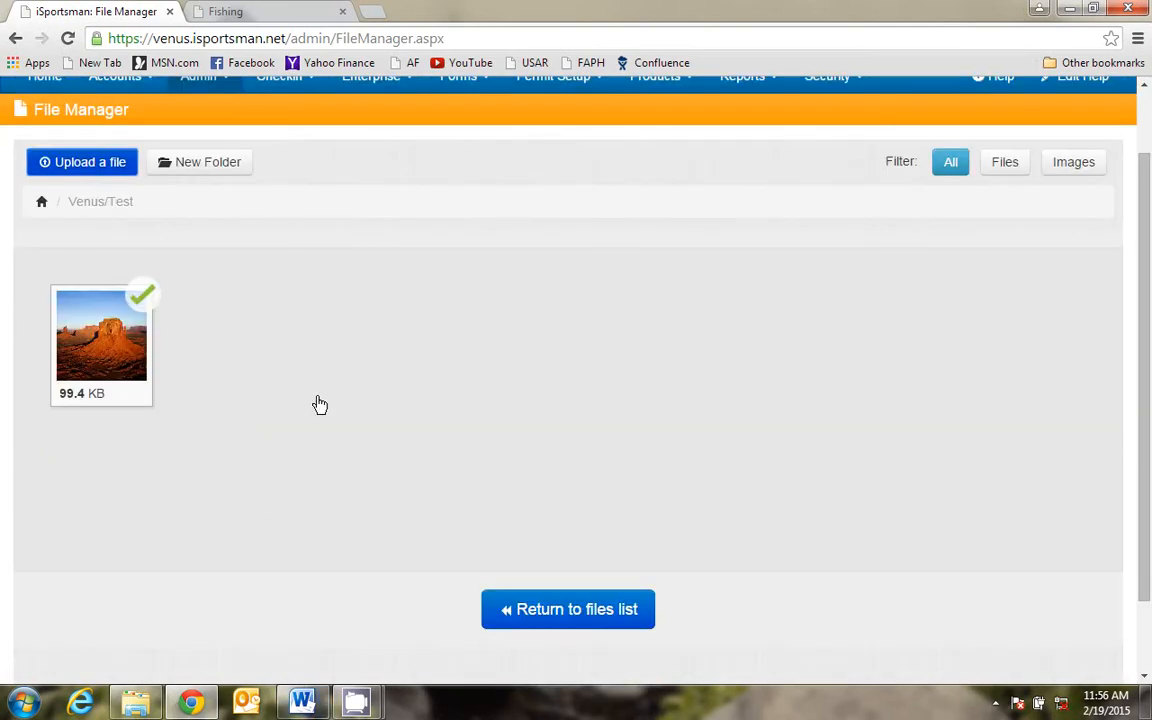
Switch to the Basic Web Page Building.docx outline in Word and read through the CKEditor – Build Web Pages section.
left_click(302, 702)
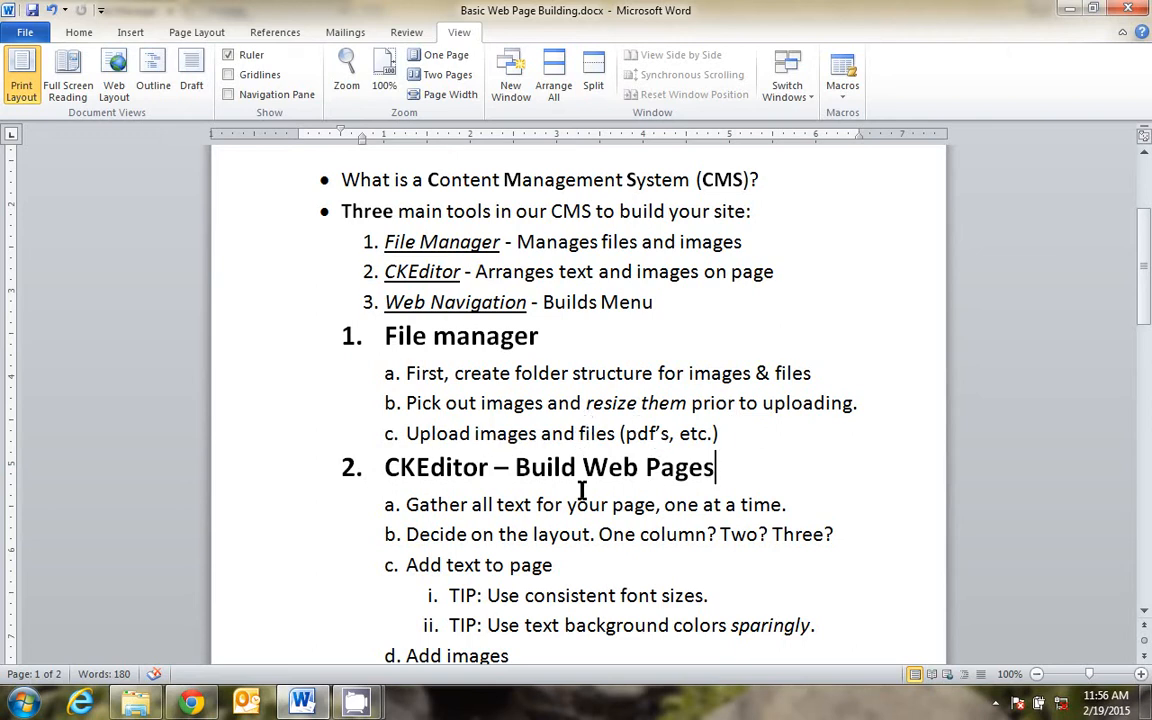
scroll(578, 494, "down", 1)
scroll(576, 494, "down", 3)
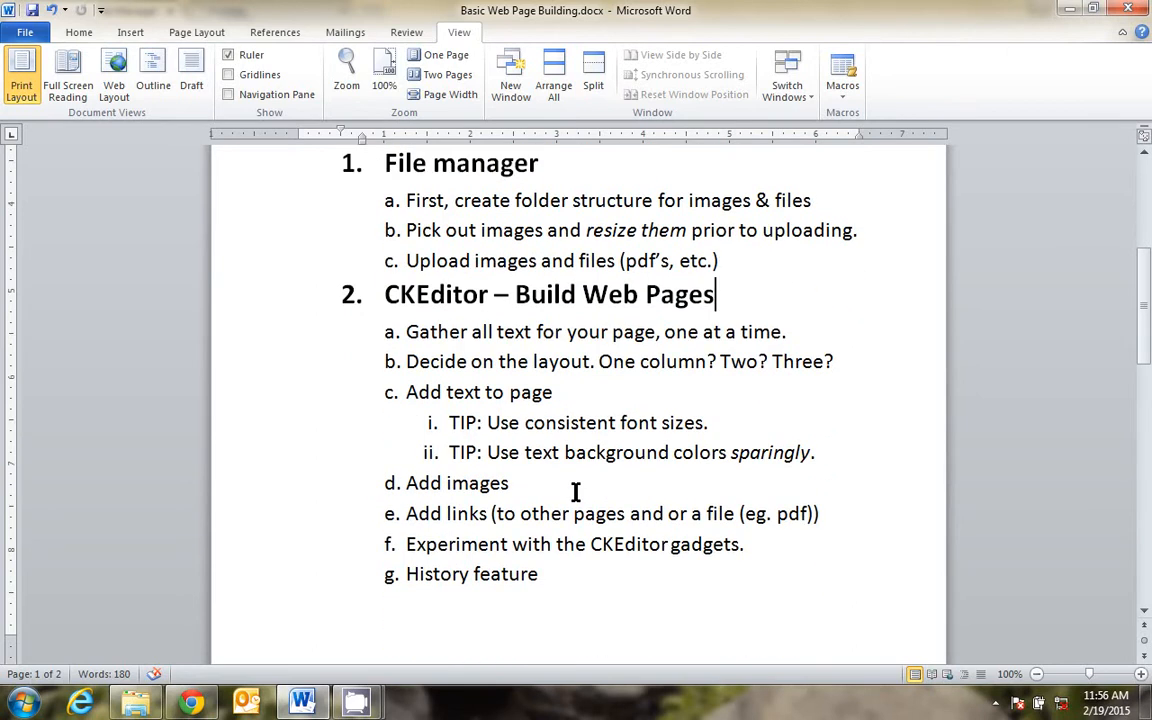
scroll(576, 492, "down", 2)
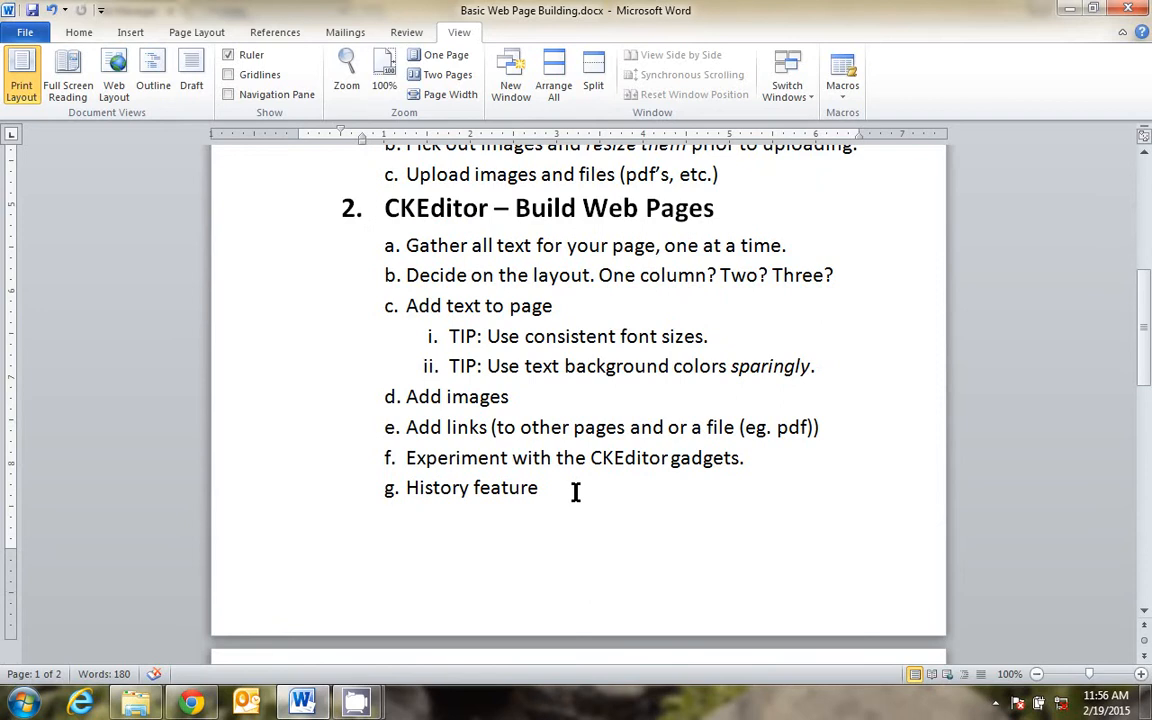
Return to iSportsman in Chrome and open the list of Web Pages in the administration area.
left_click(168, 638)
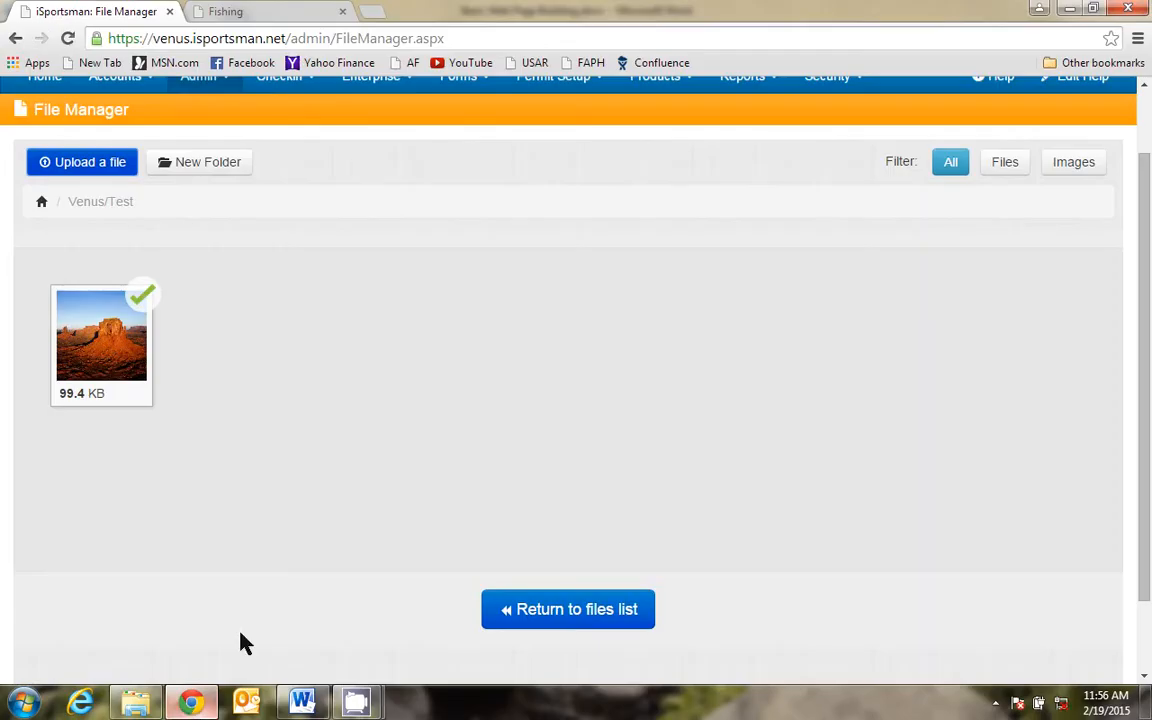
scroll(347, 466, "up", 2)
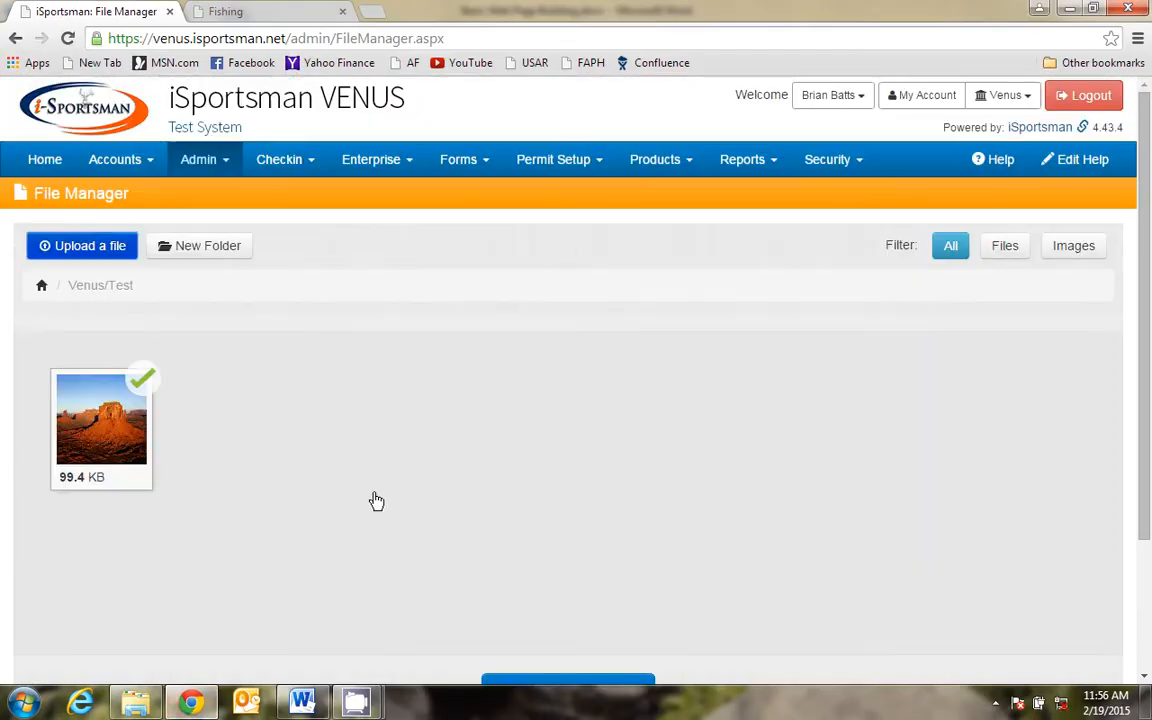
left_click(205, 163)
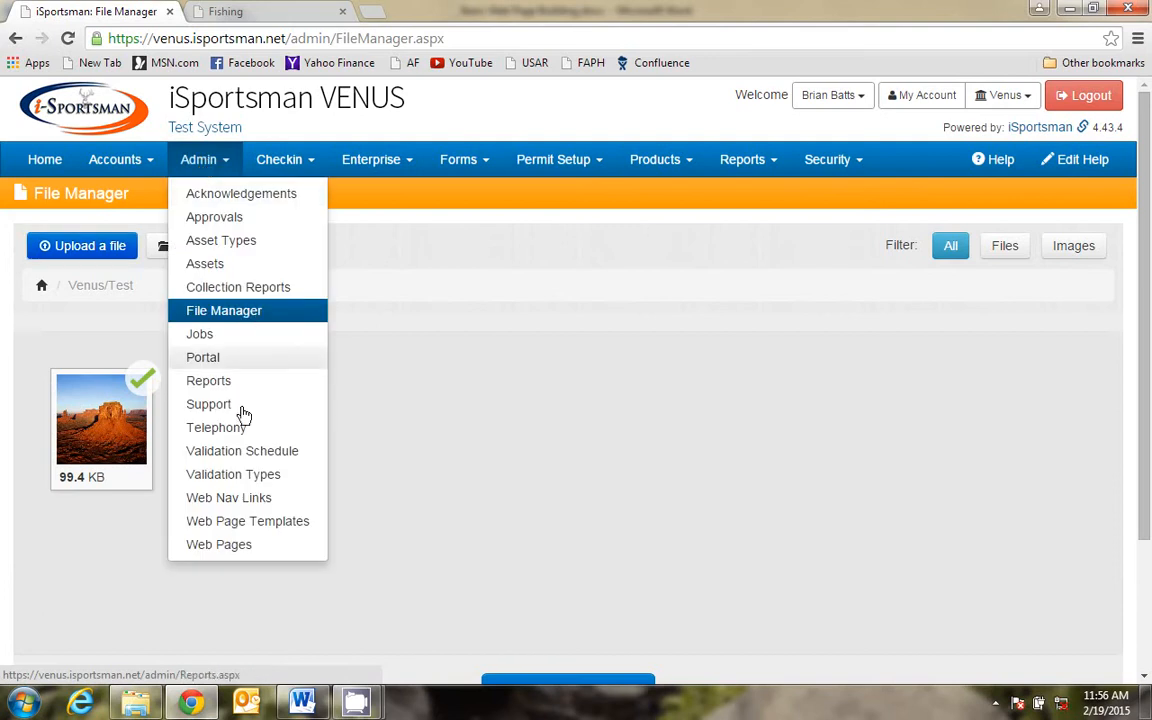
left_click(235, 548)
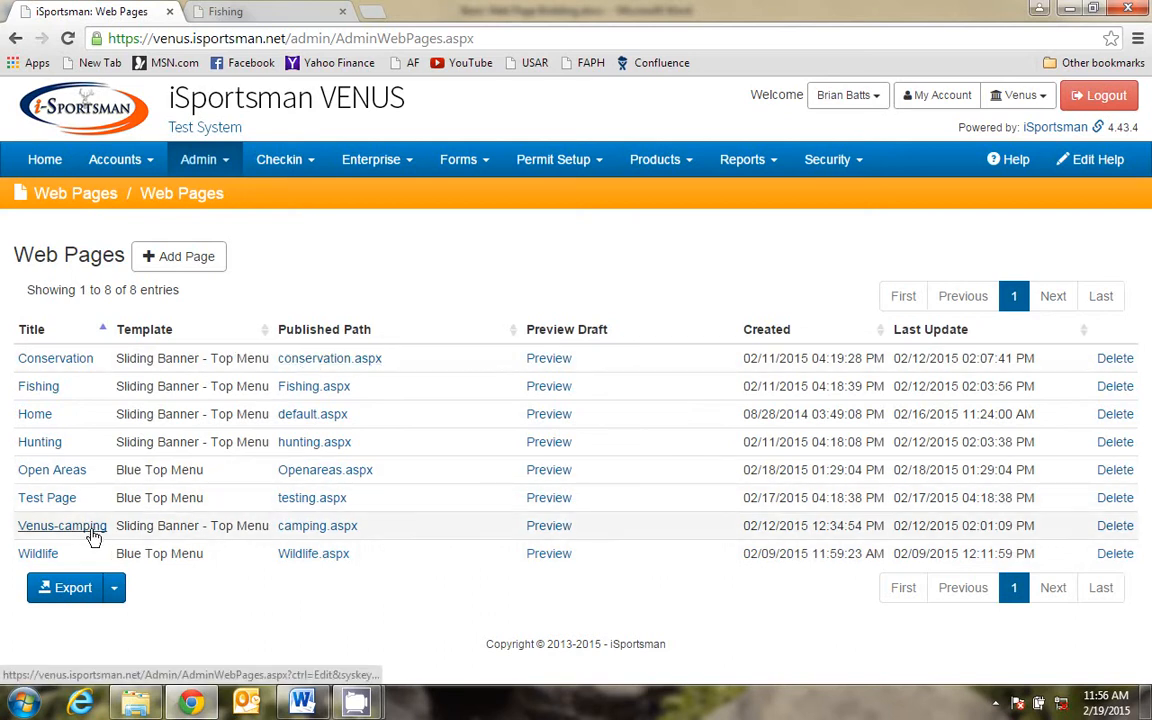
Open Test Page to view its settings and content editor, and return to the Web Pages list.
left_click(47, 498)
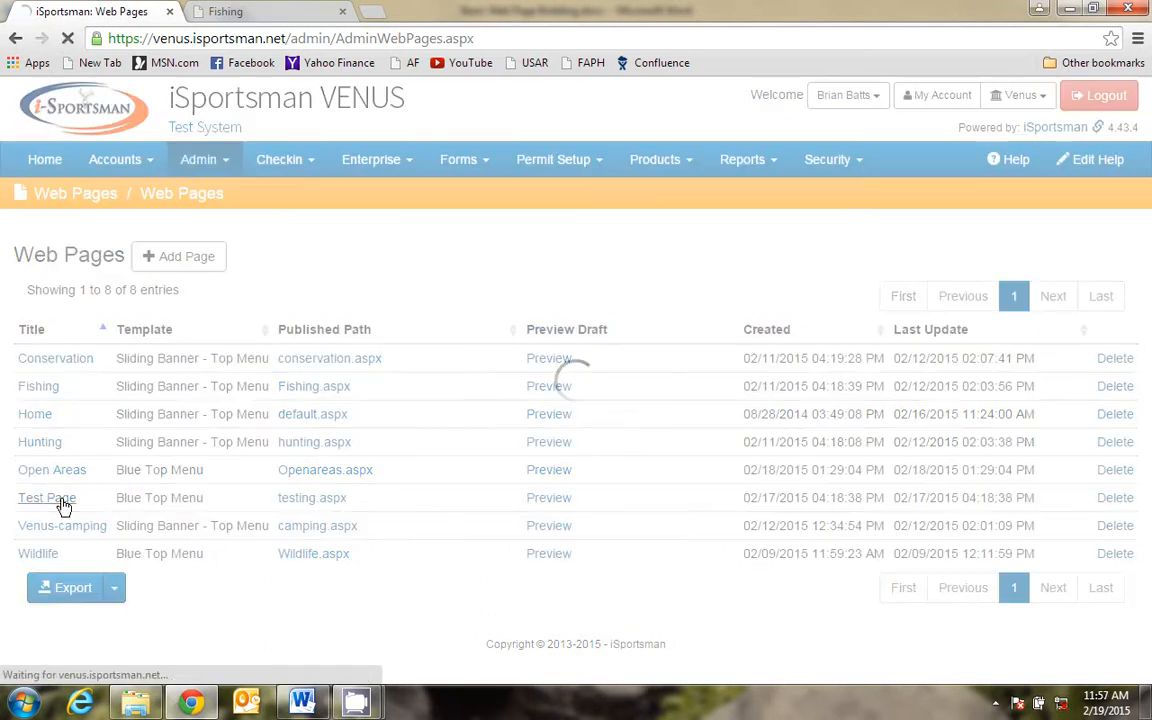
scroll(530, 460, "down", 1)
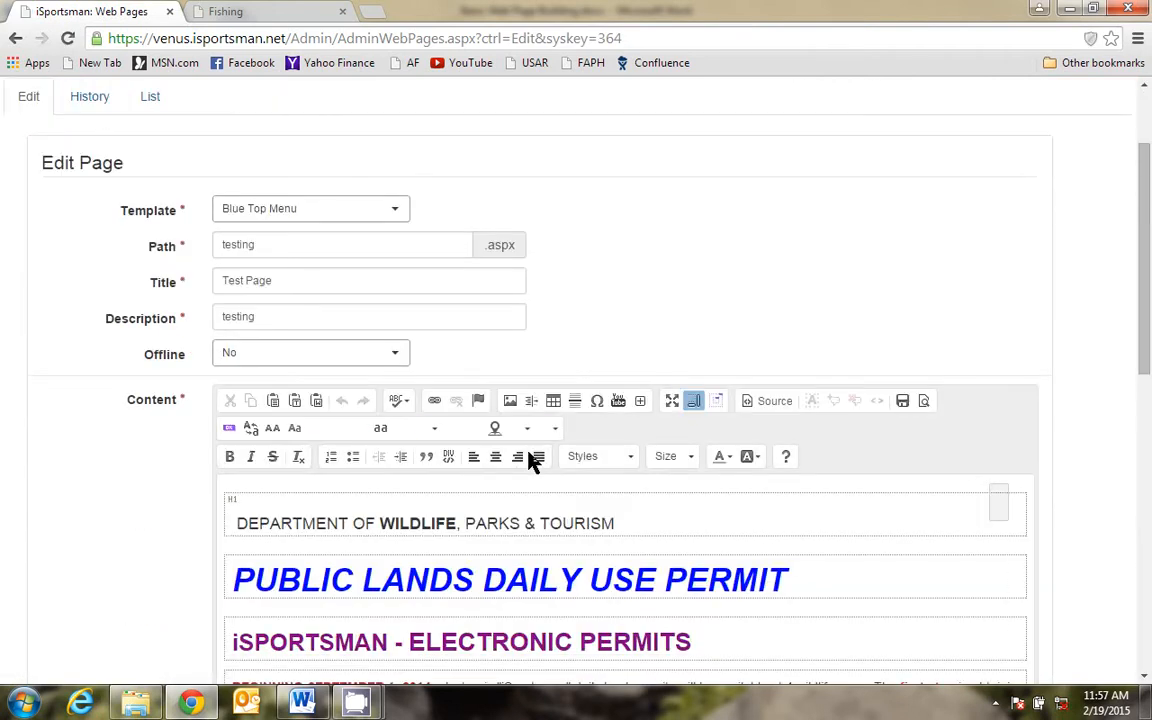
scroll(530, 460, "up", 1)
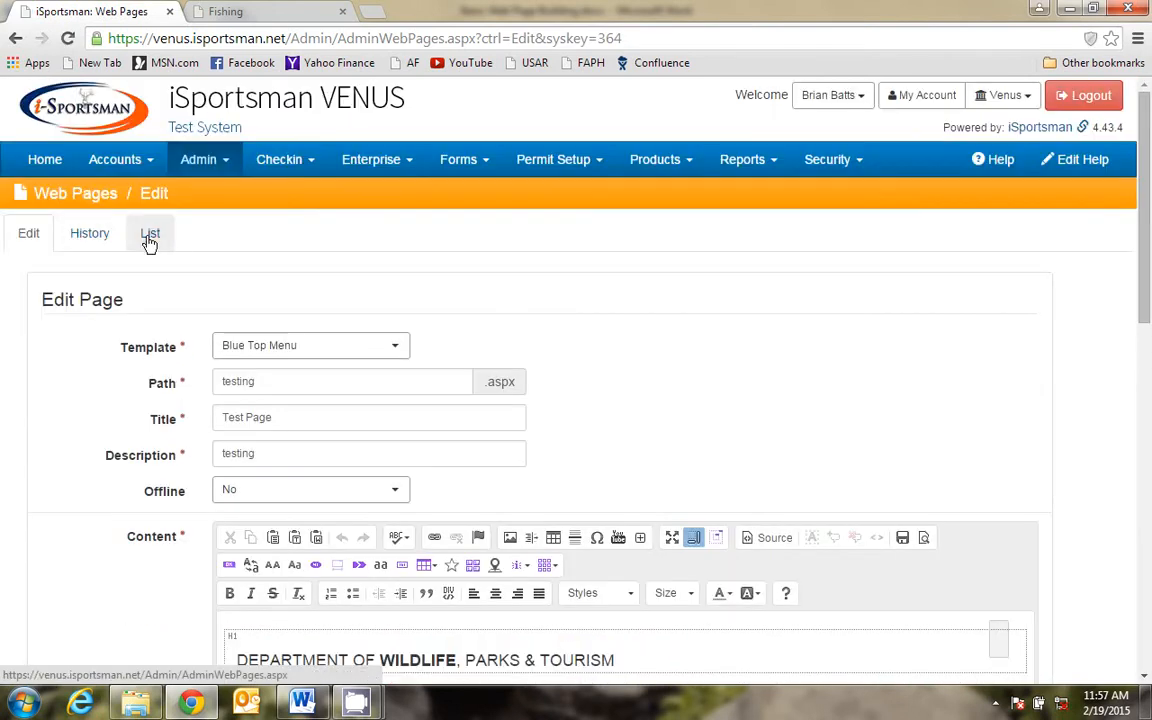
left_click(149, 233)
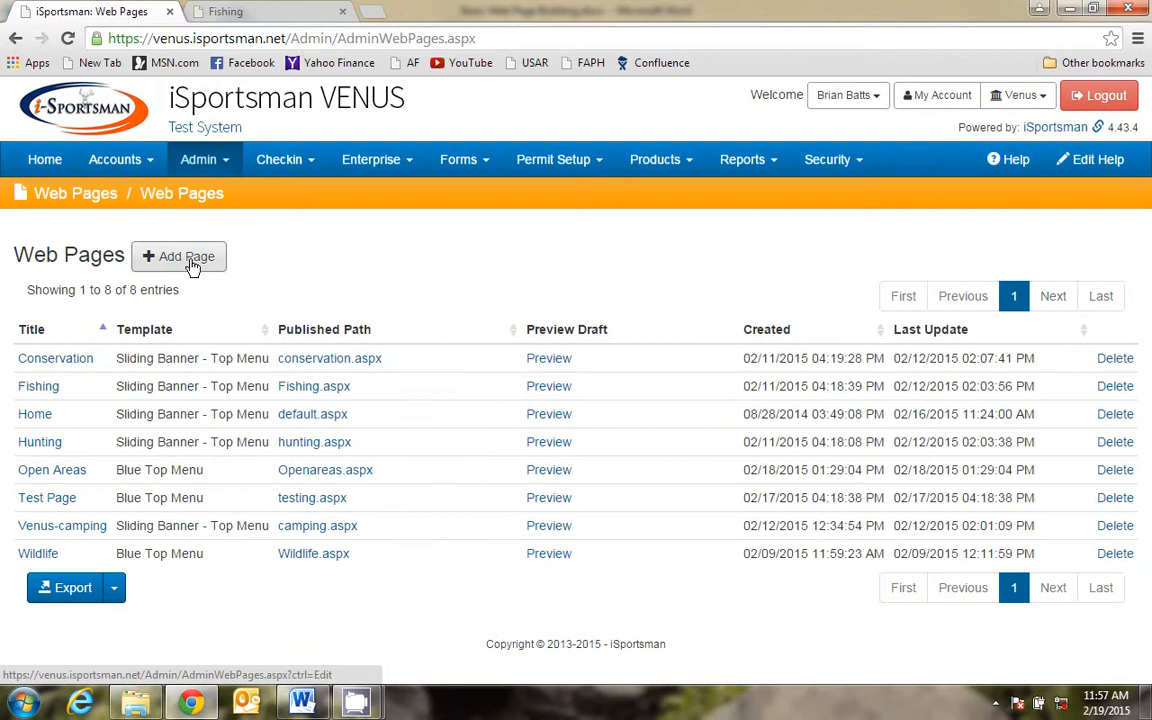
Add a new web page with path desert-survival, title Survival in the desert and description test.
left_click(186, 257)
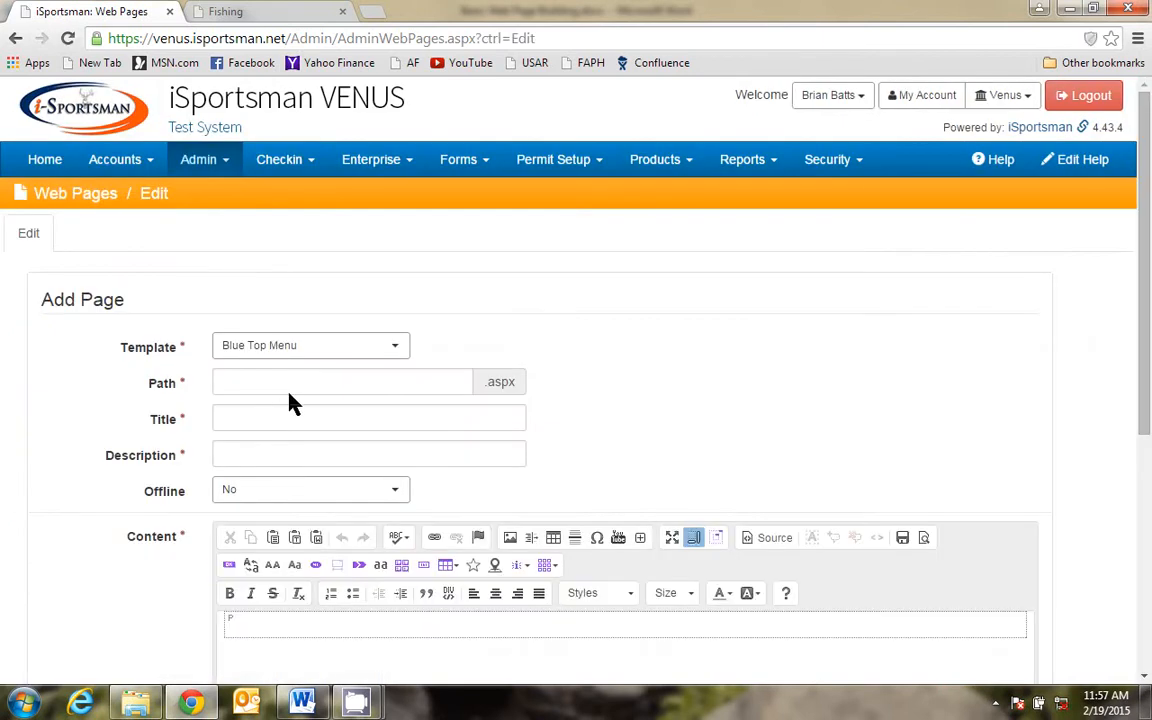
left_click(295, 381)
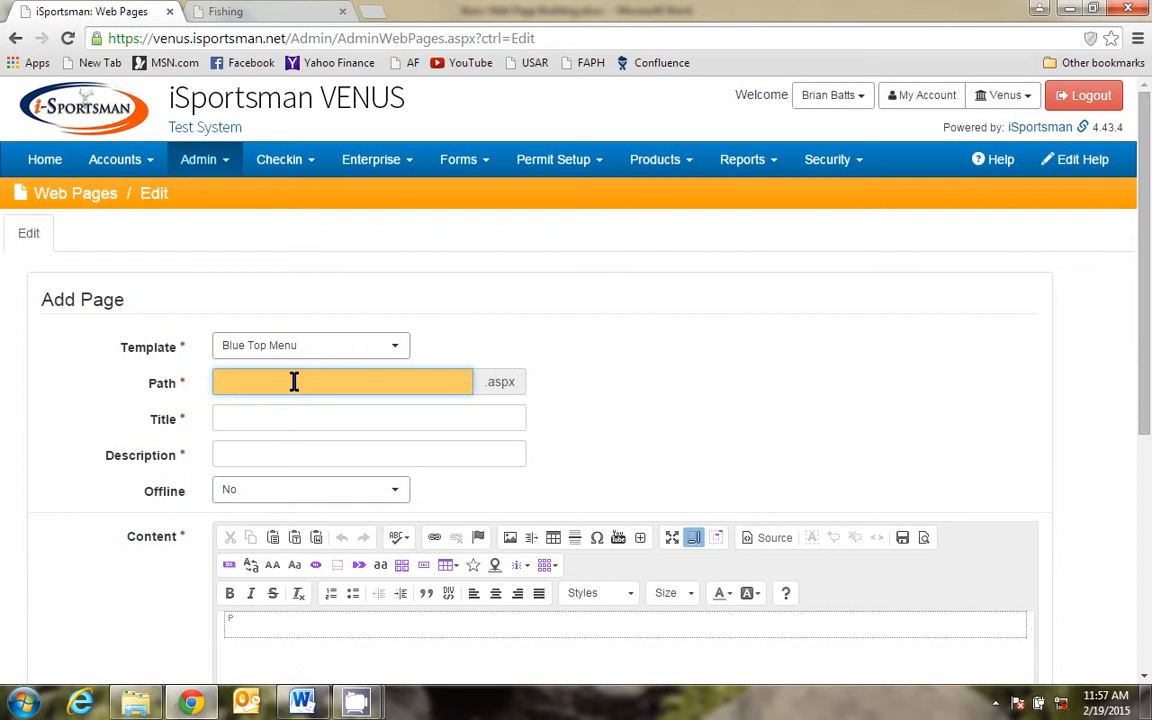
type("desert-surviva")
key("Tab")
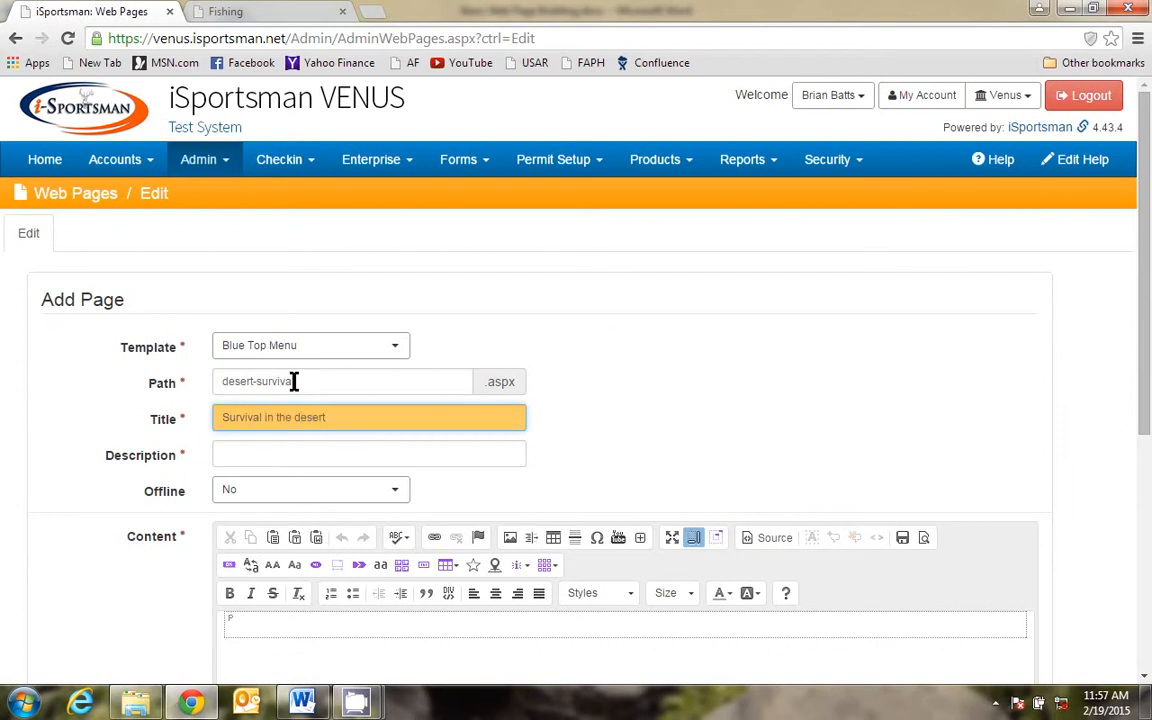
key("Tab")
type("te")
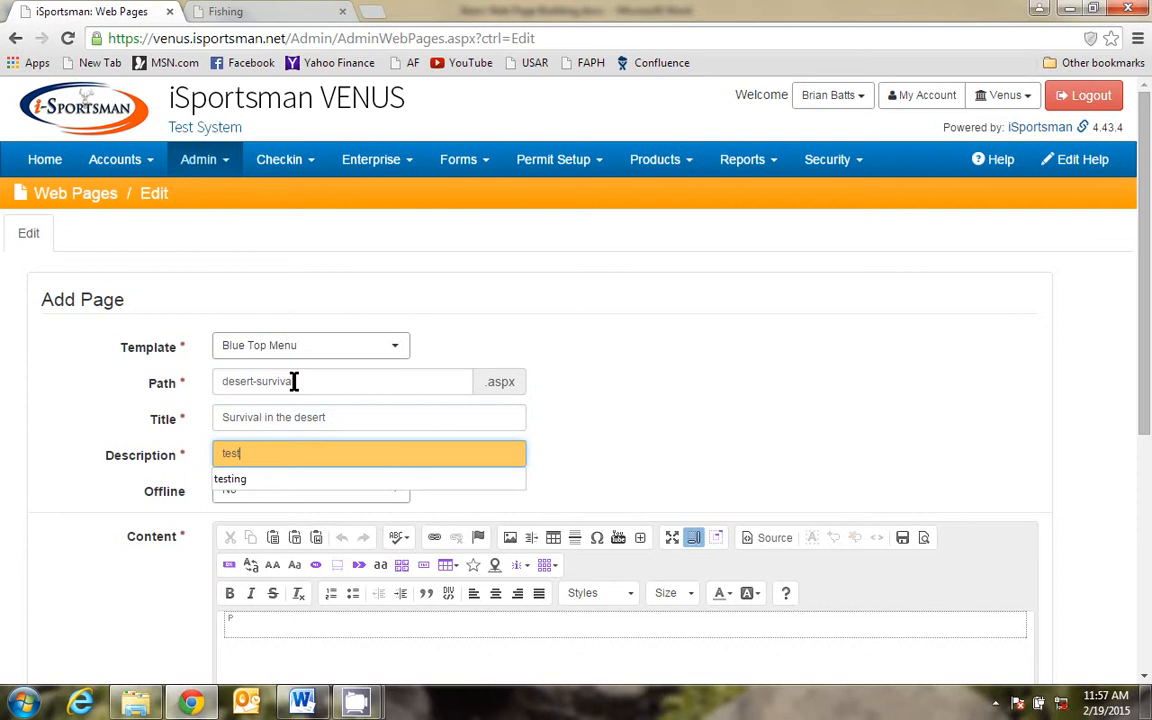
key("Tab")
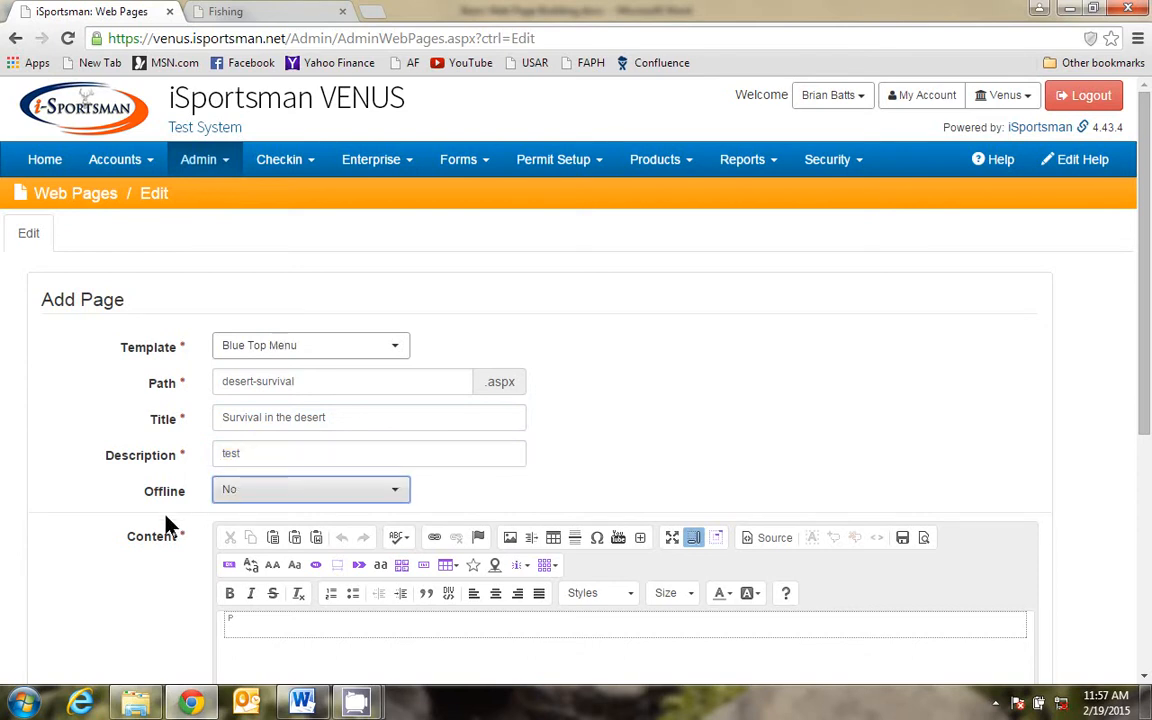
left_click(614, 409)
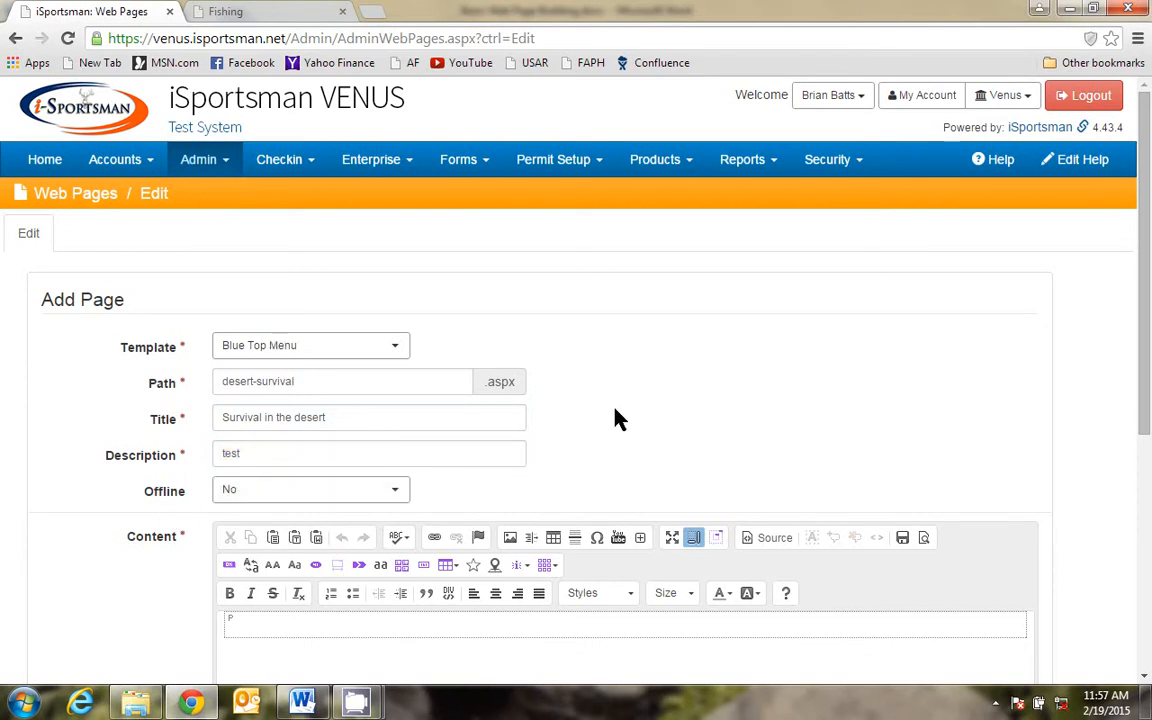
Toggle the page's content editor between normal and full size, and leave it maximized.
scroll(614, 418, "down", 2)
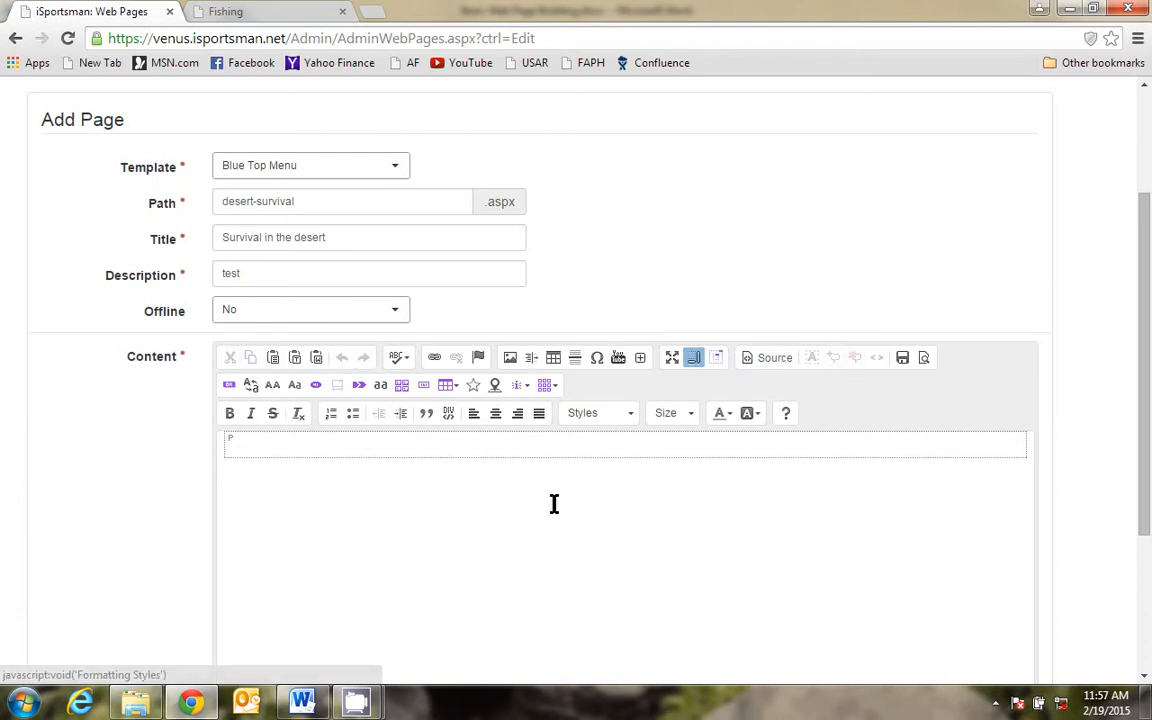
scroll(553, 504, "down", 2)
scroll(554, 504, "up", 1)
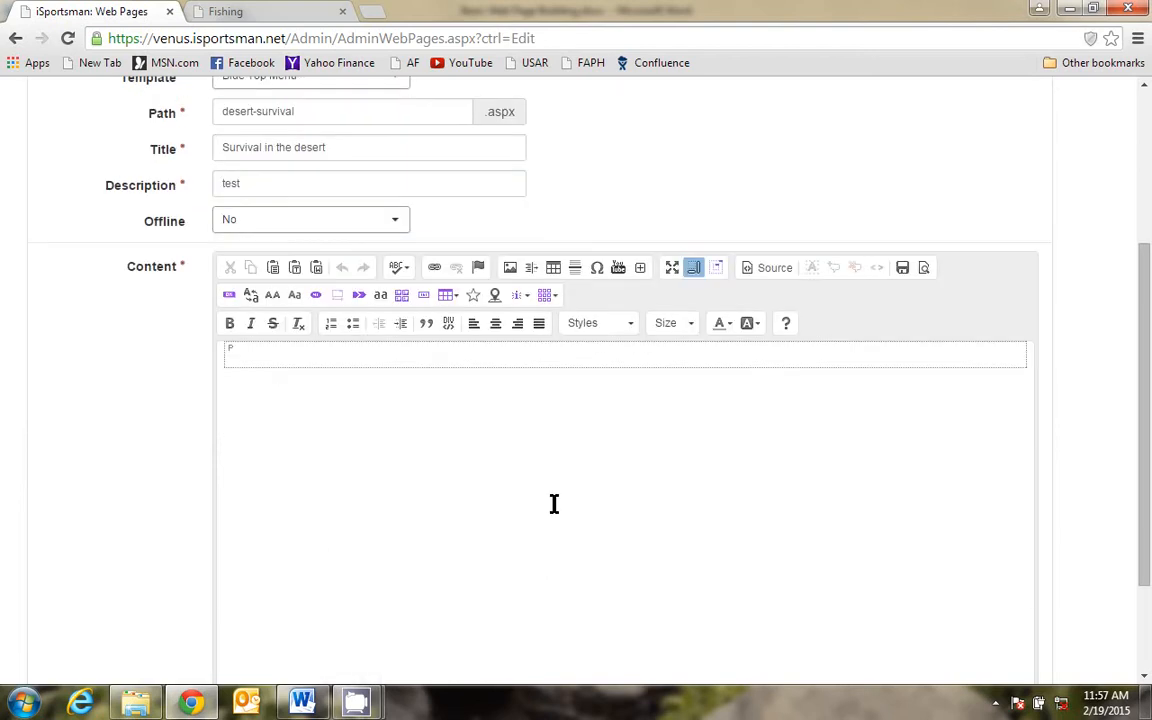
scroll(554, 504, "up", 1)
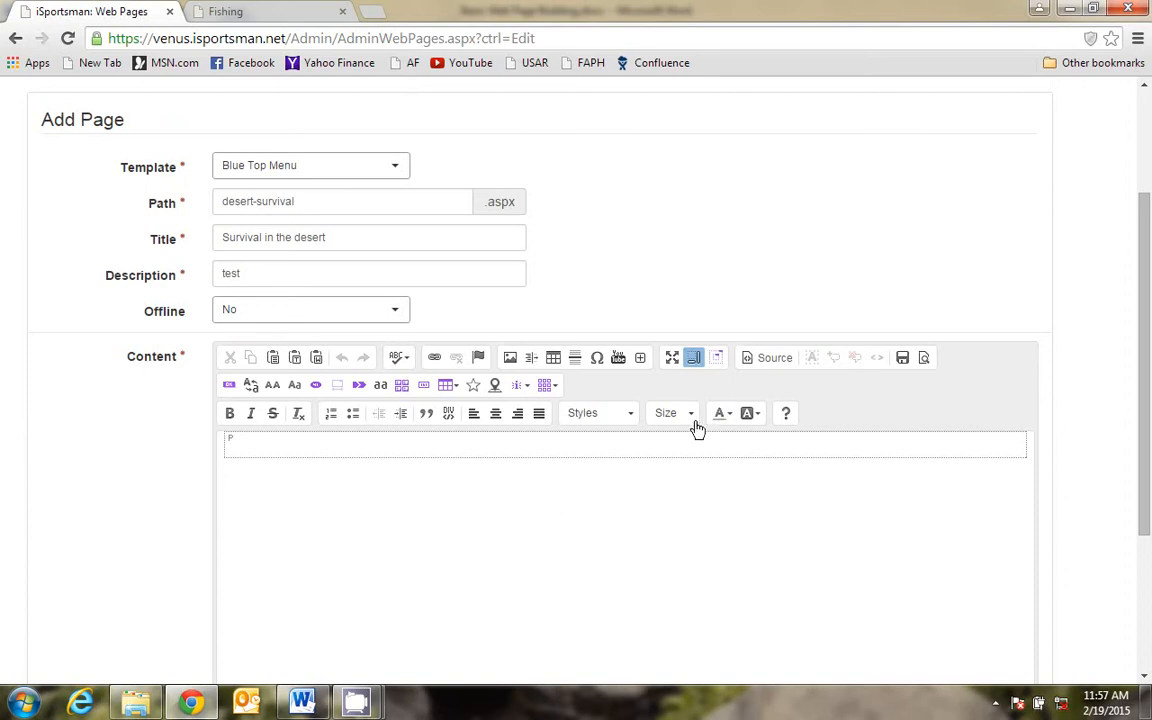
left_click(672, 360)
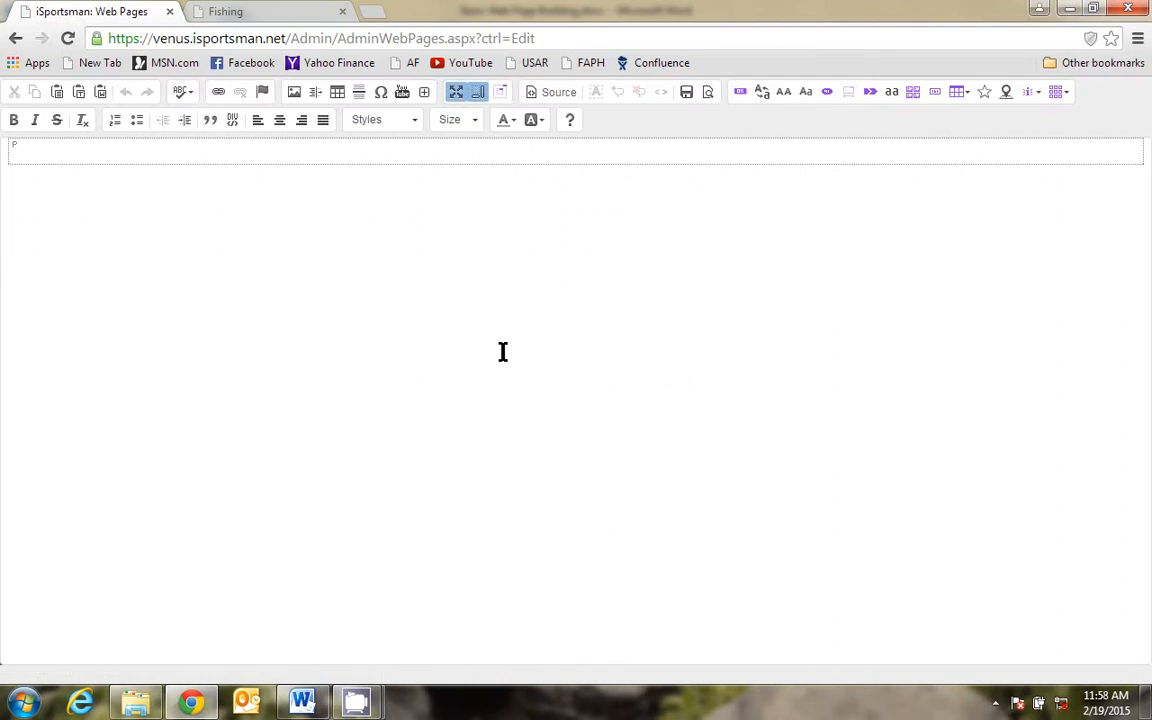
left_click(456, 92)
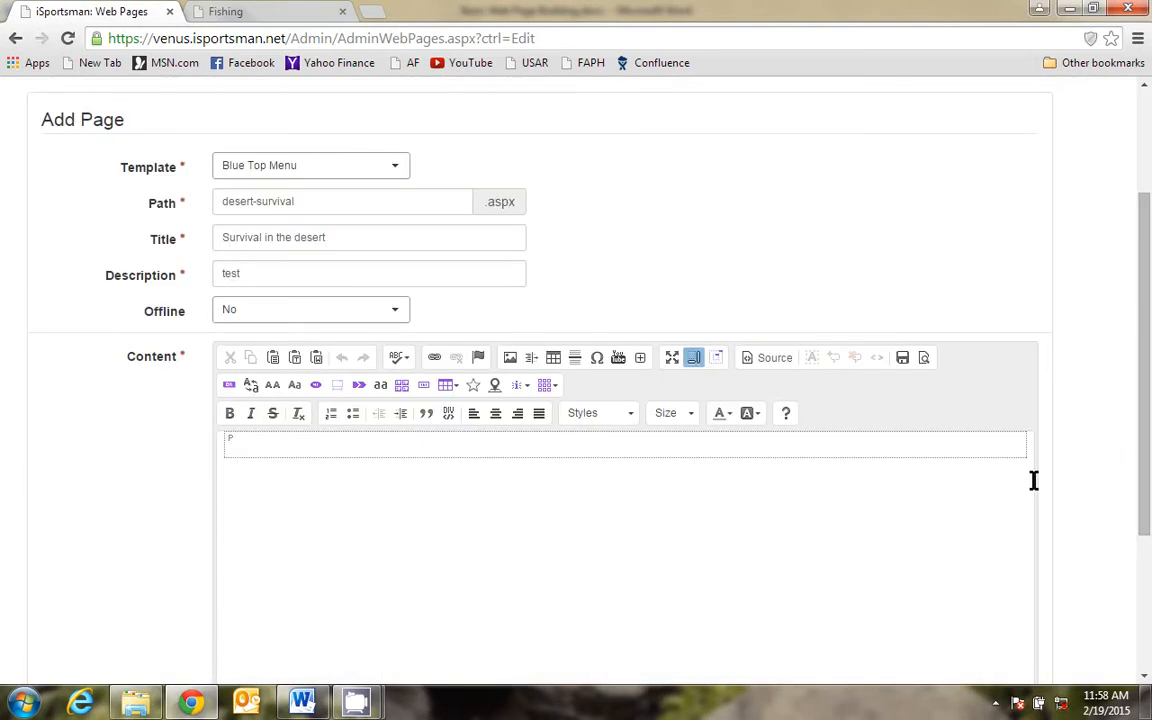
left_click(673, 359)
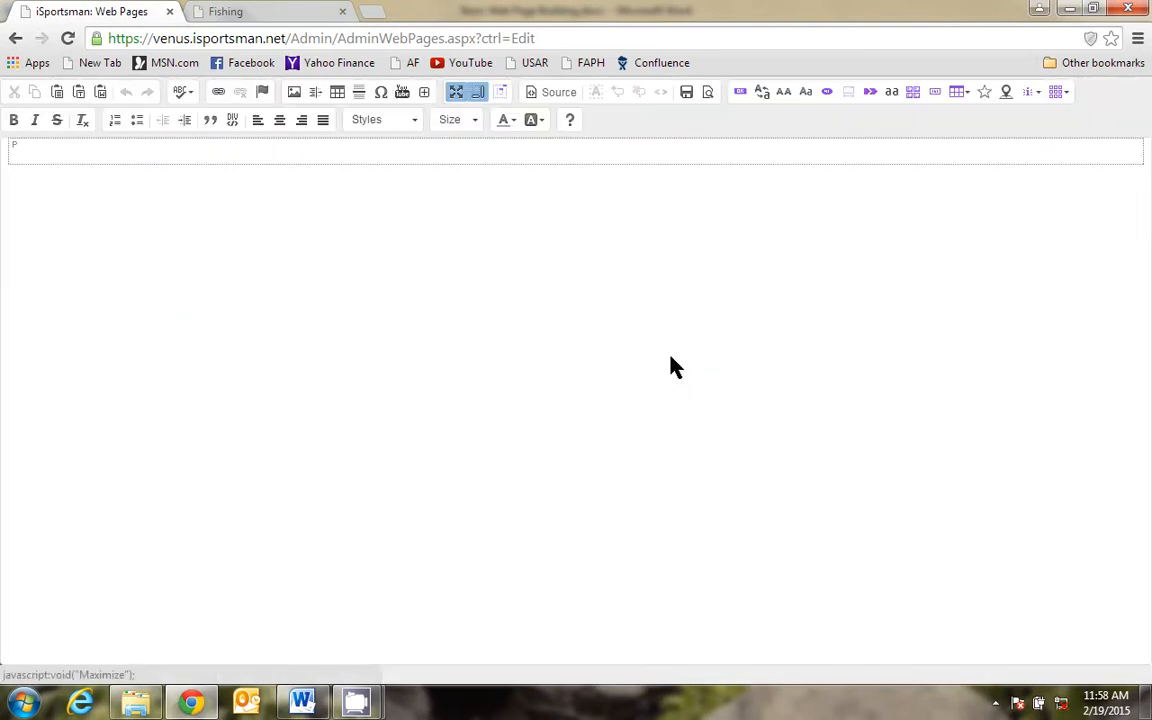
left_click(455, 92)
scroll(1034, 275, "down", 3)
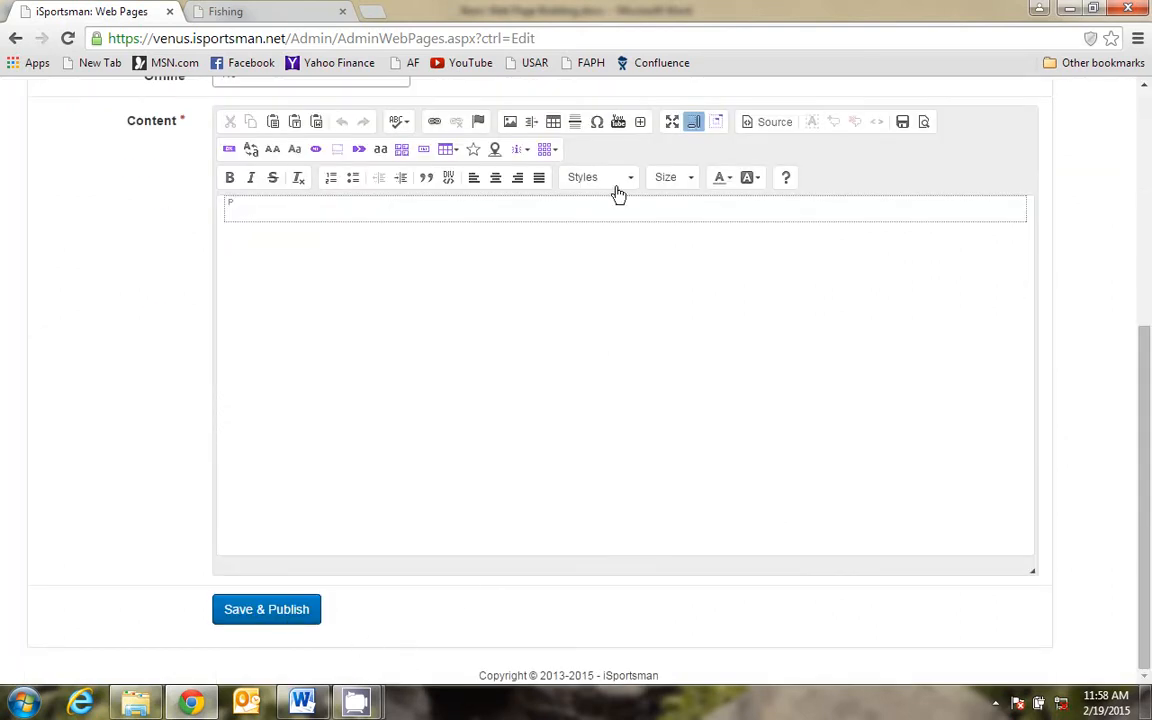
left_click(672, 122)
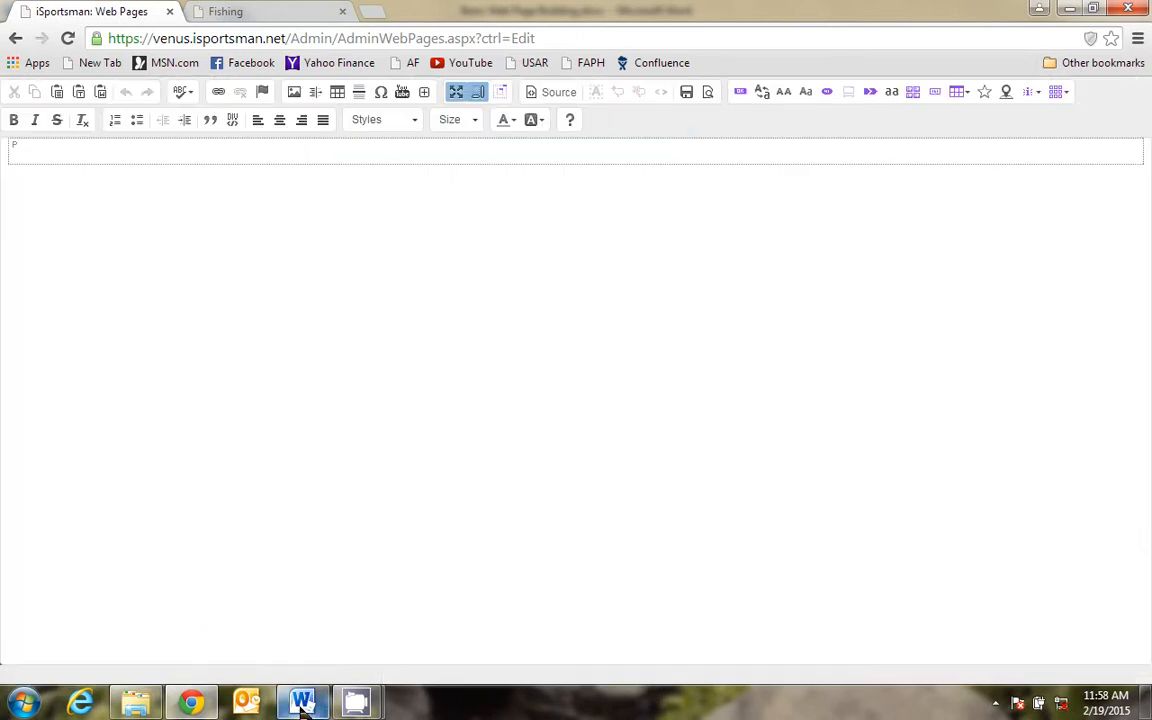
Switch to the Basic Web Page Building.docx outline in Word to check the CKEditor steps, and return to Chrome.
mouse_move(302, 706)
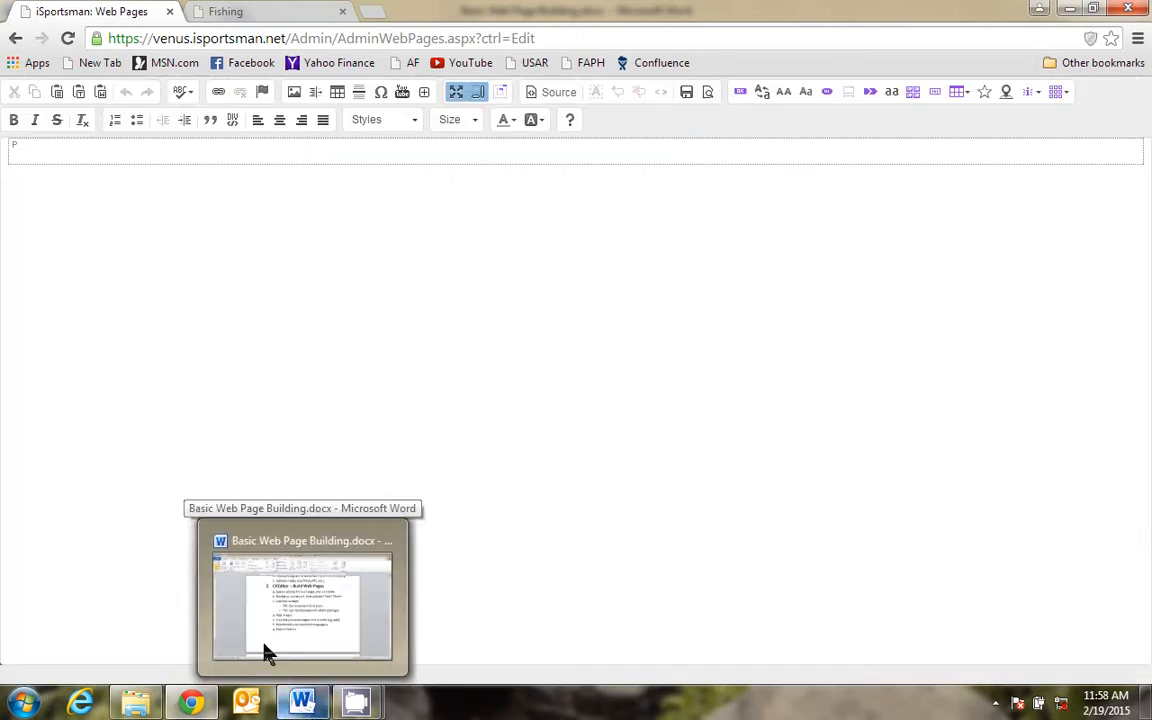
left_click(298, 706)
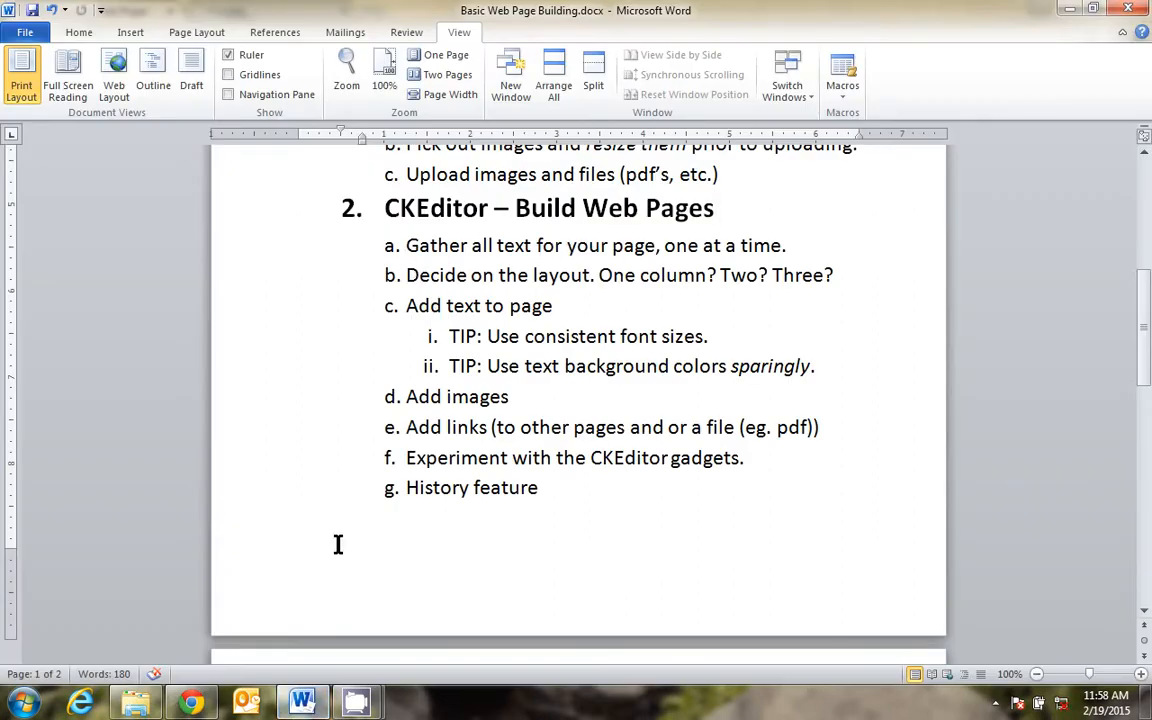
left_click(191, 703)
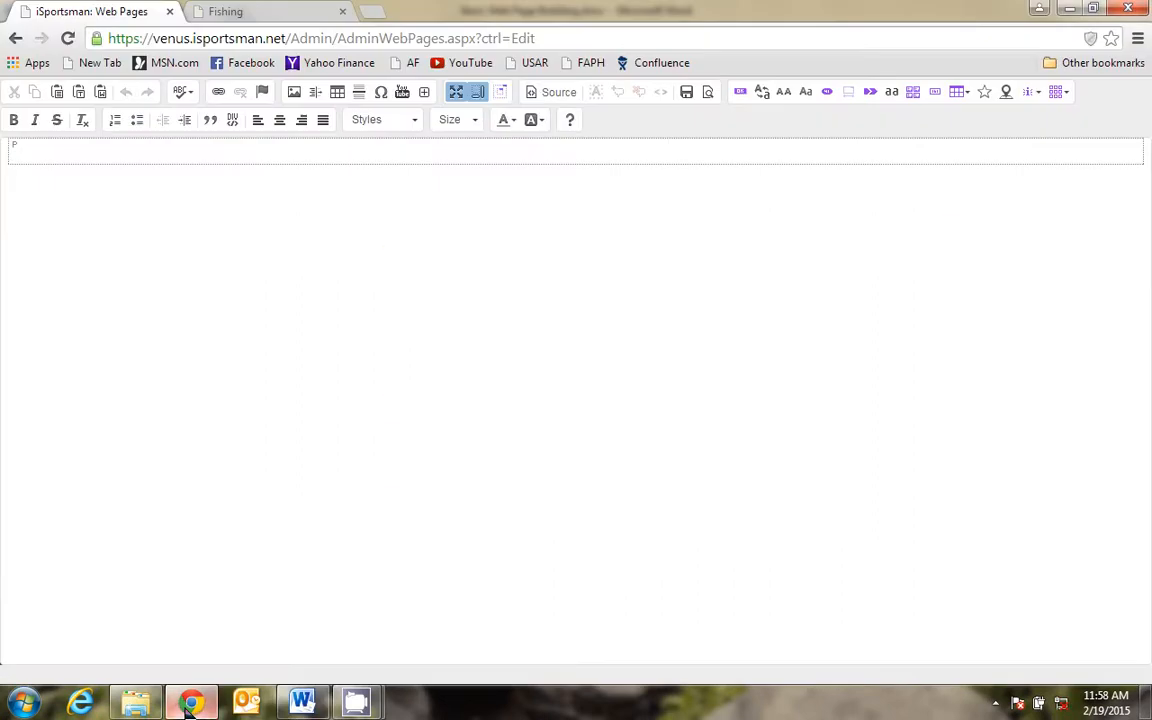
Search Google for survival in a new browser tab.
left_click(375, 16)
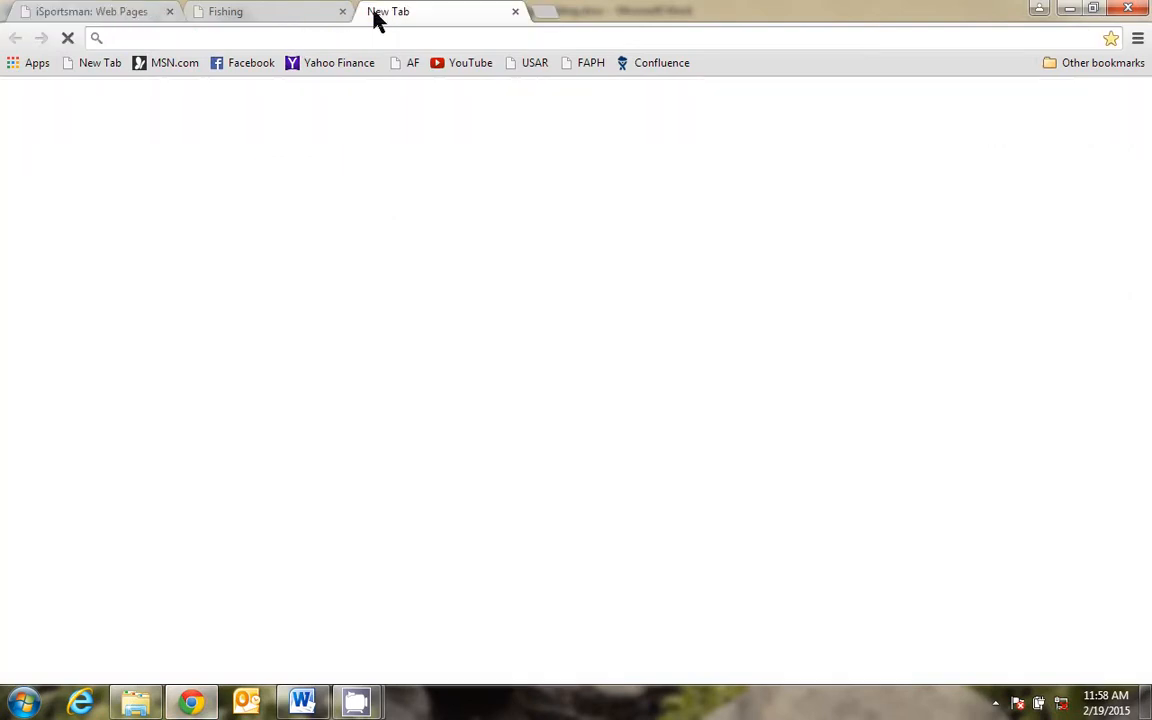
type("goo")
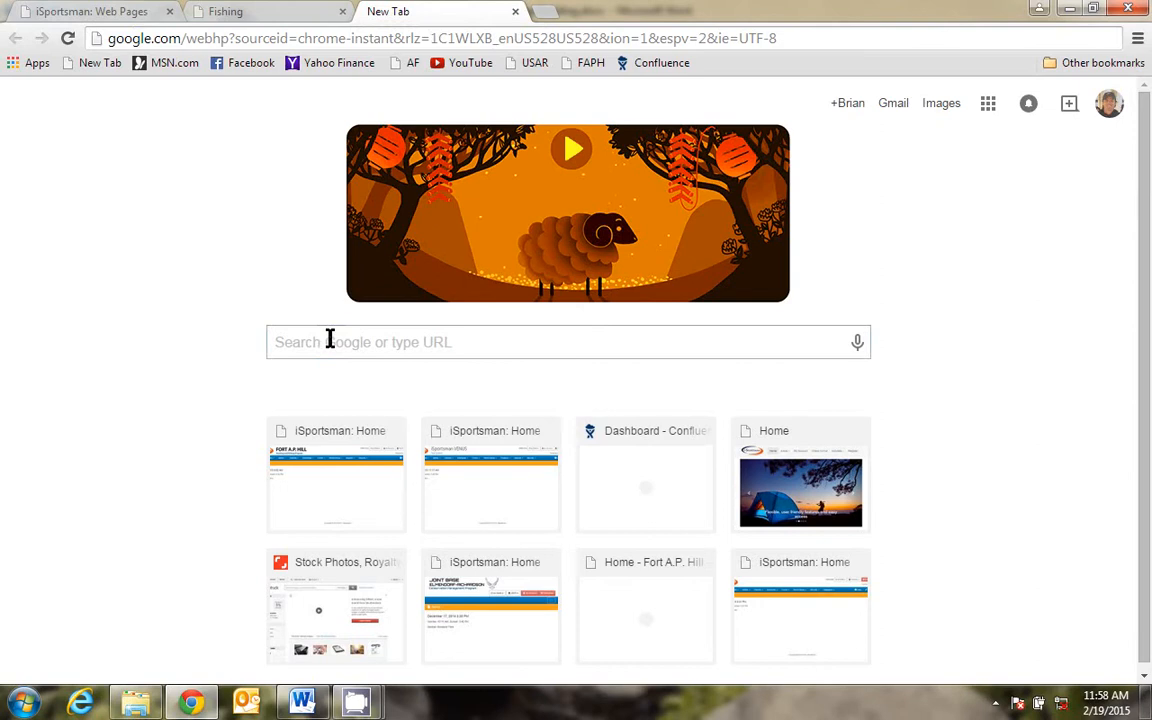
left_click(330, 338)
type("surf")
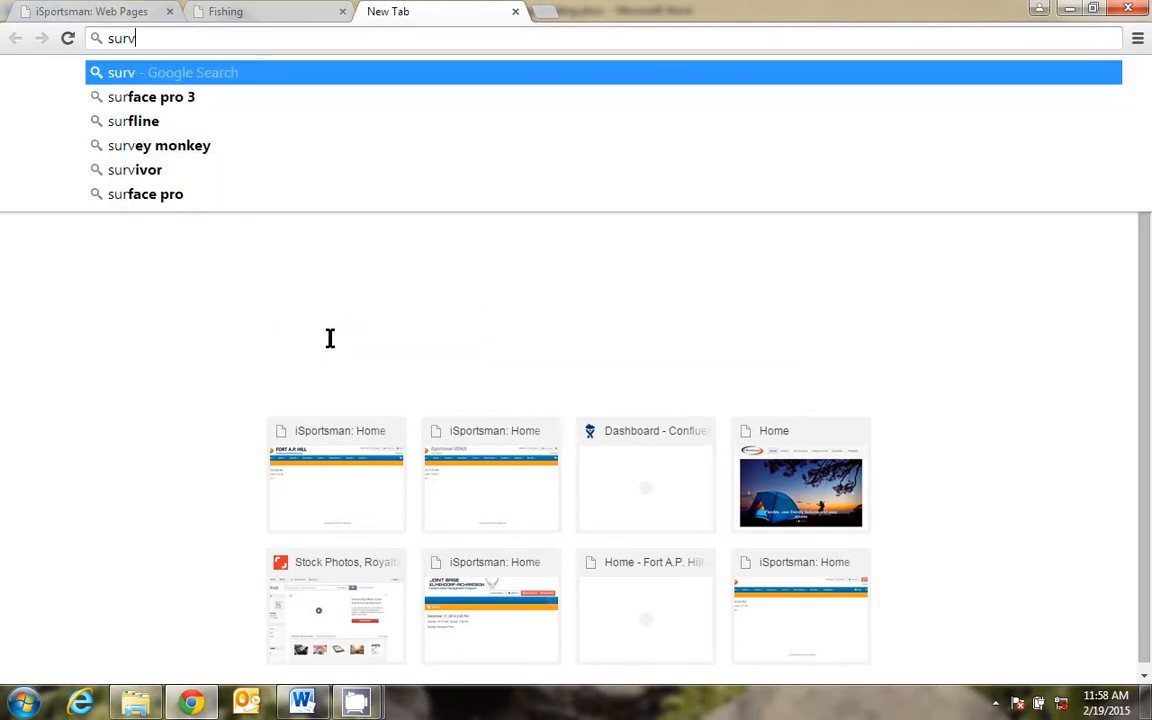
key("BackSpace")
type("vival")
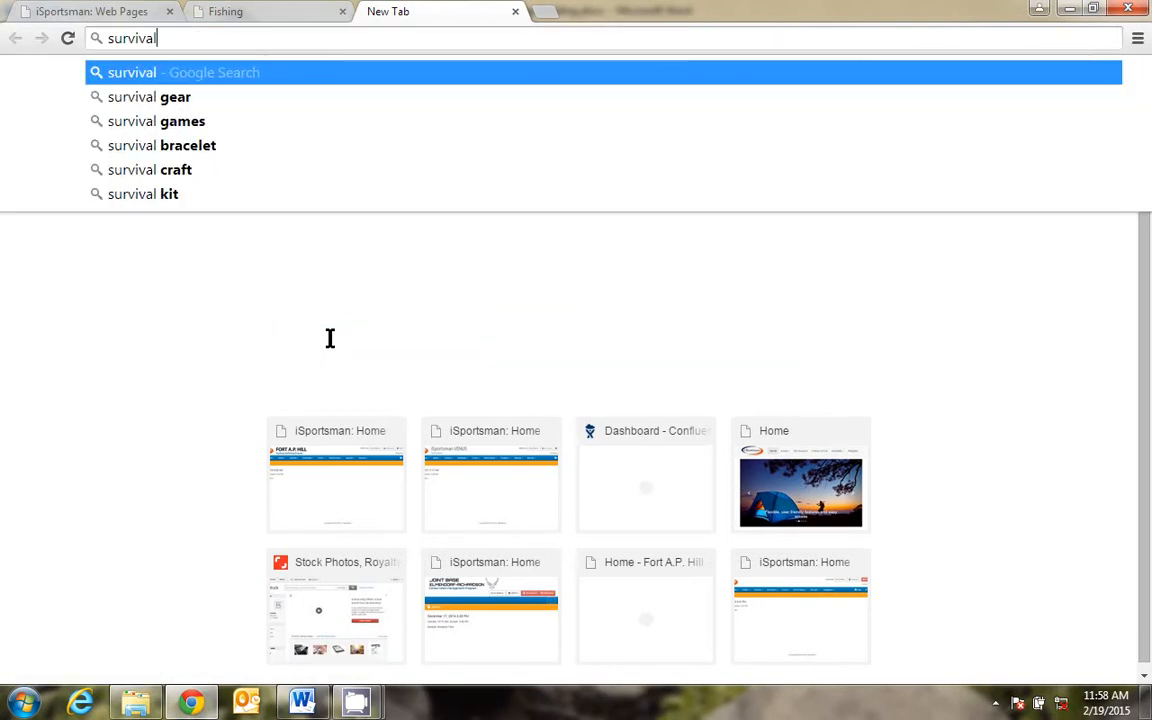
key("Return")
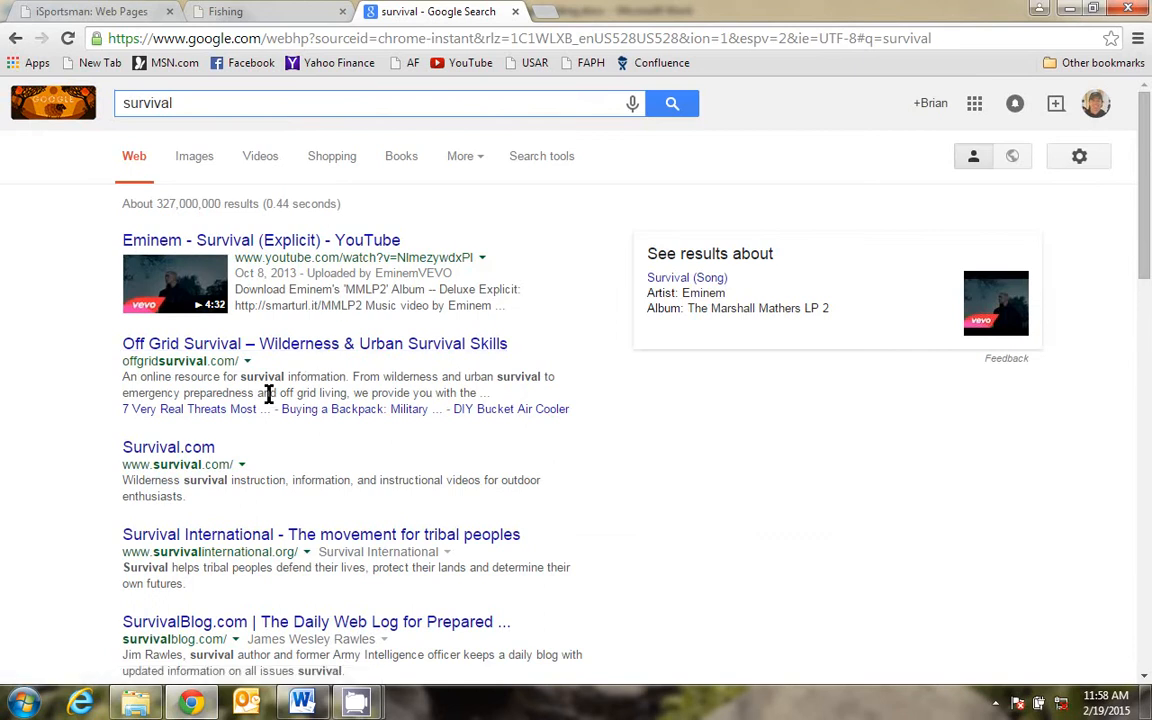
Look through the Survival.com home page for usable text, and return to the search results.
left_click(170, 452)
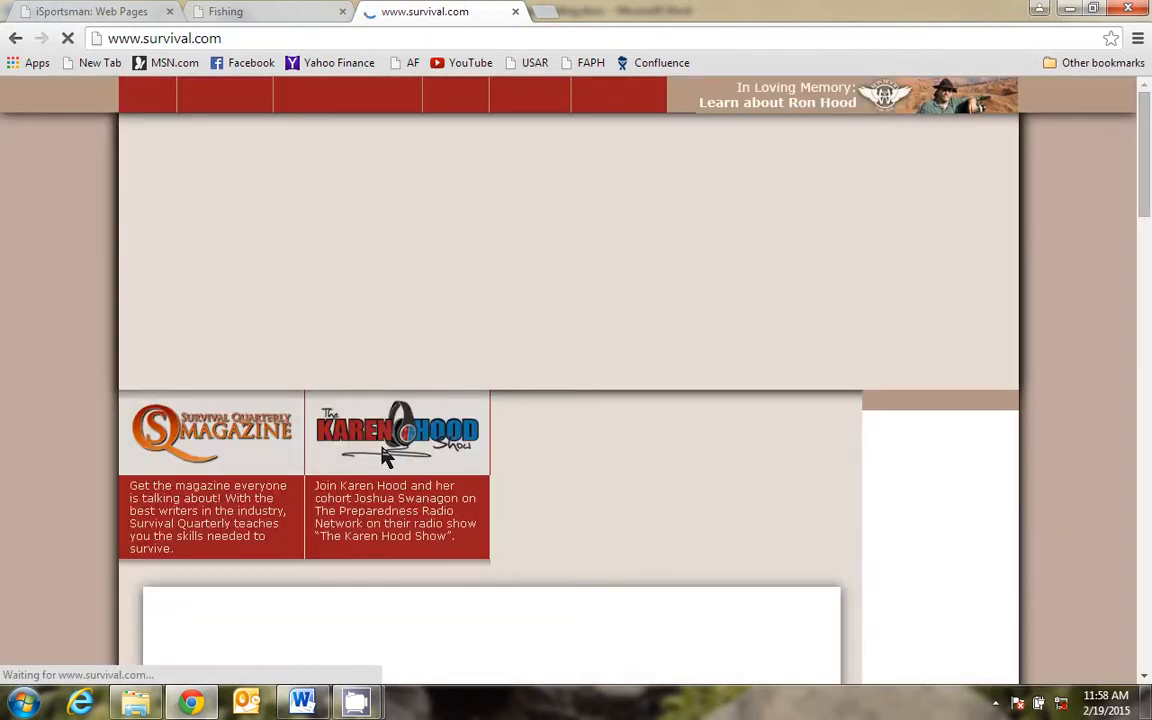
scroll(140, 478, "down", 6)
scroll(140, 478, "down", 10)
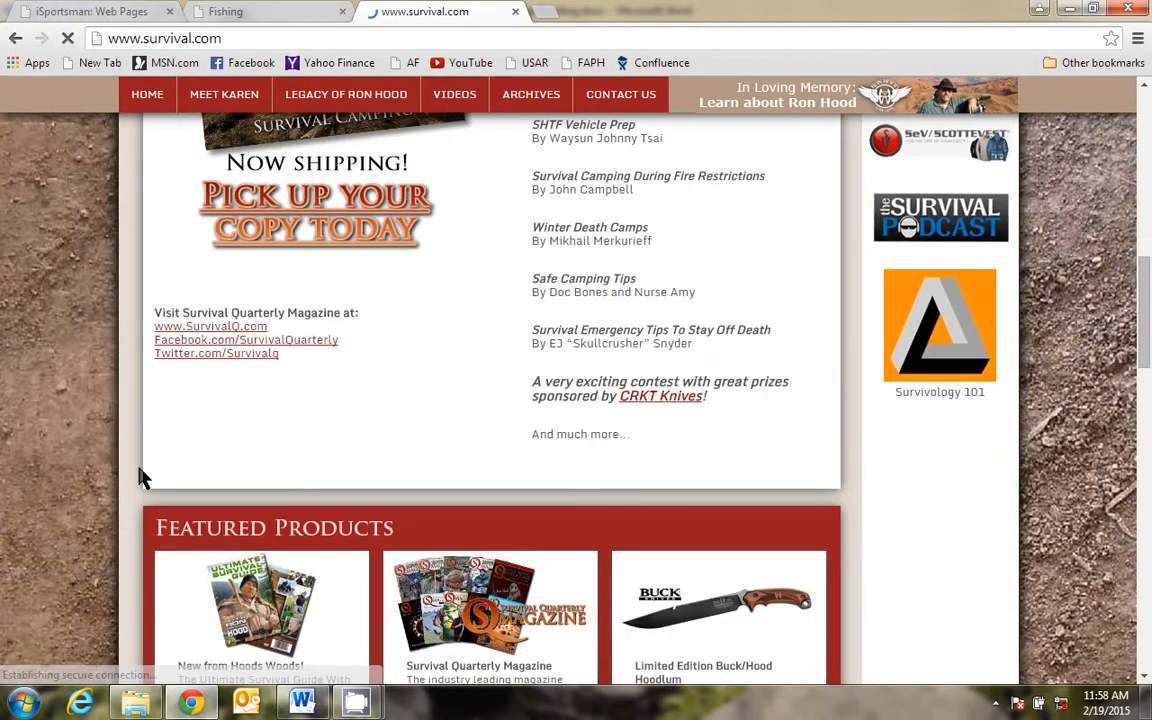
scroll(140, 478, "down", 8)
scroll(142, 478, "up", 18)
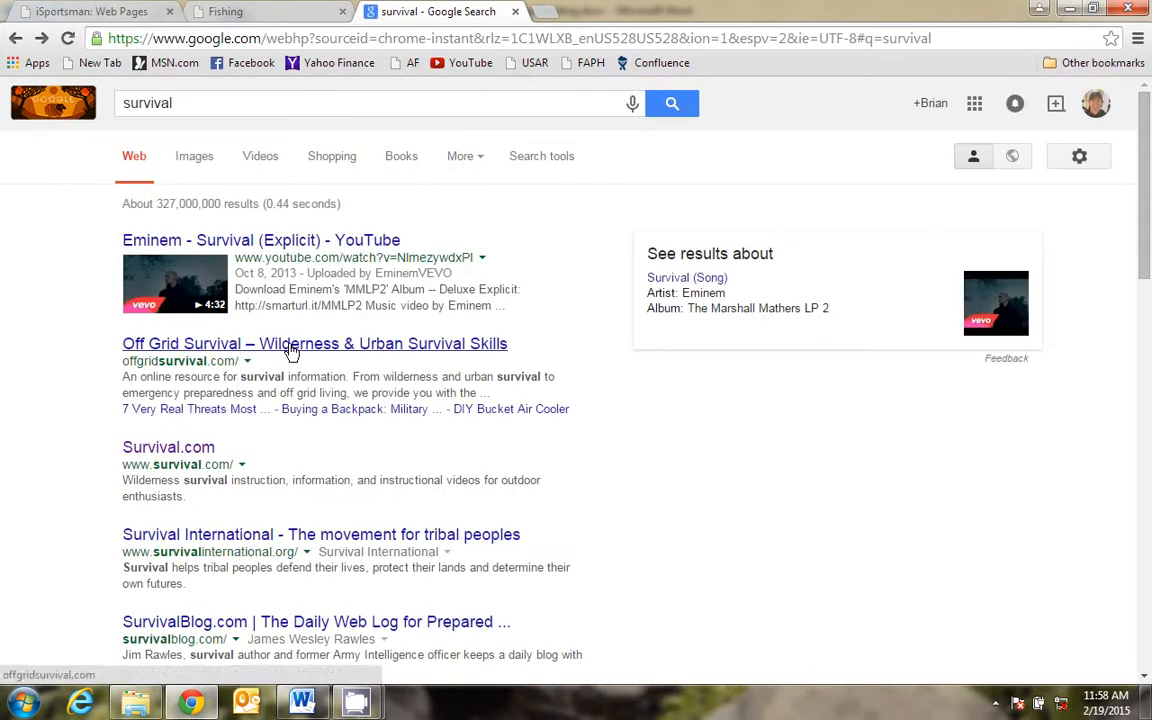
Open the Off Grid Survival site and its article 10 Tips for Preppers to Prepare for SHTF Situations.
left_click(291, 345)
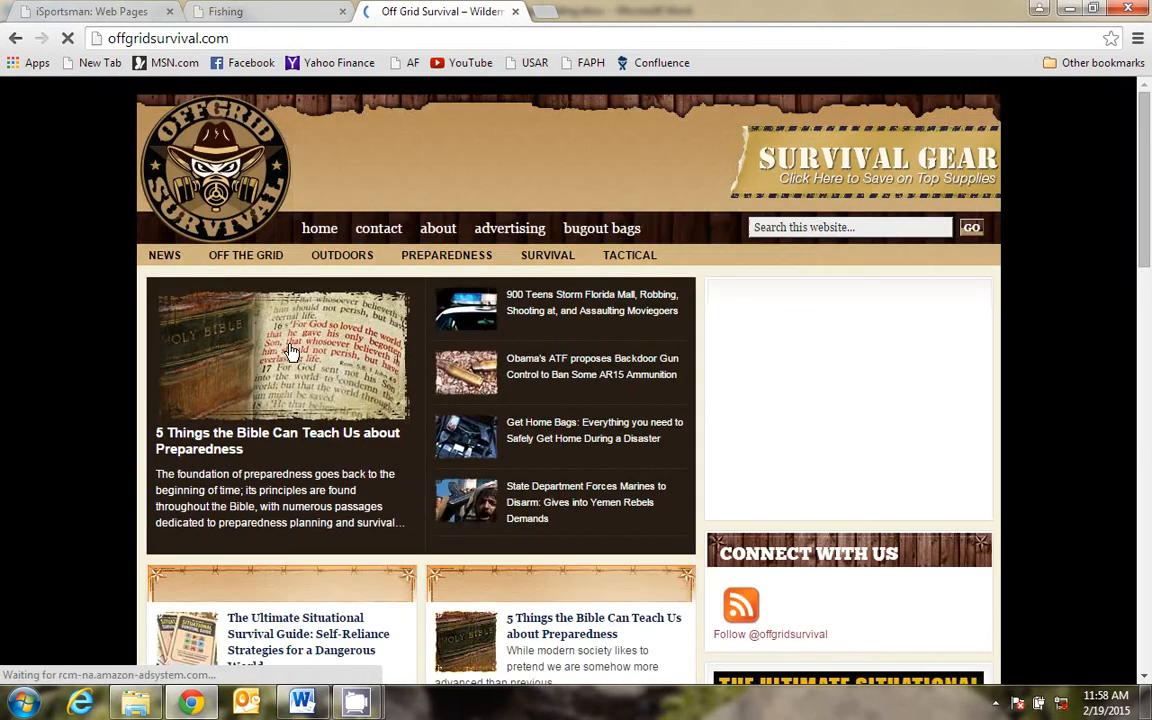
scroll(140, 428, "down", 5)
scroll(140, 428, "down", 9)
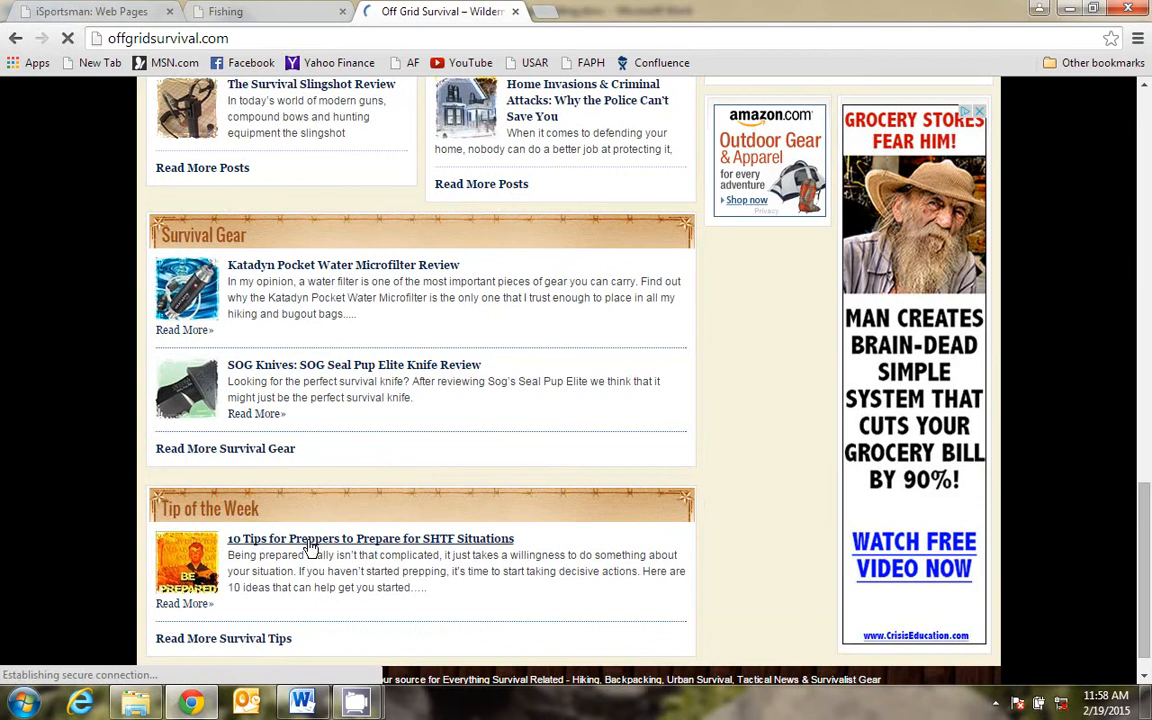
left_click(309, 541)
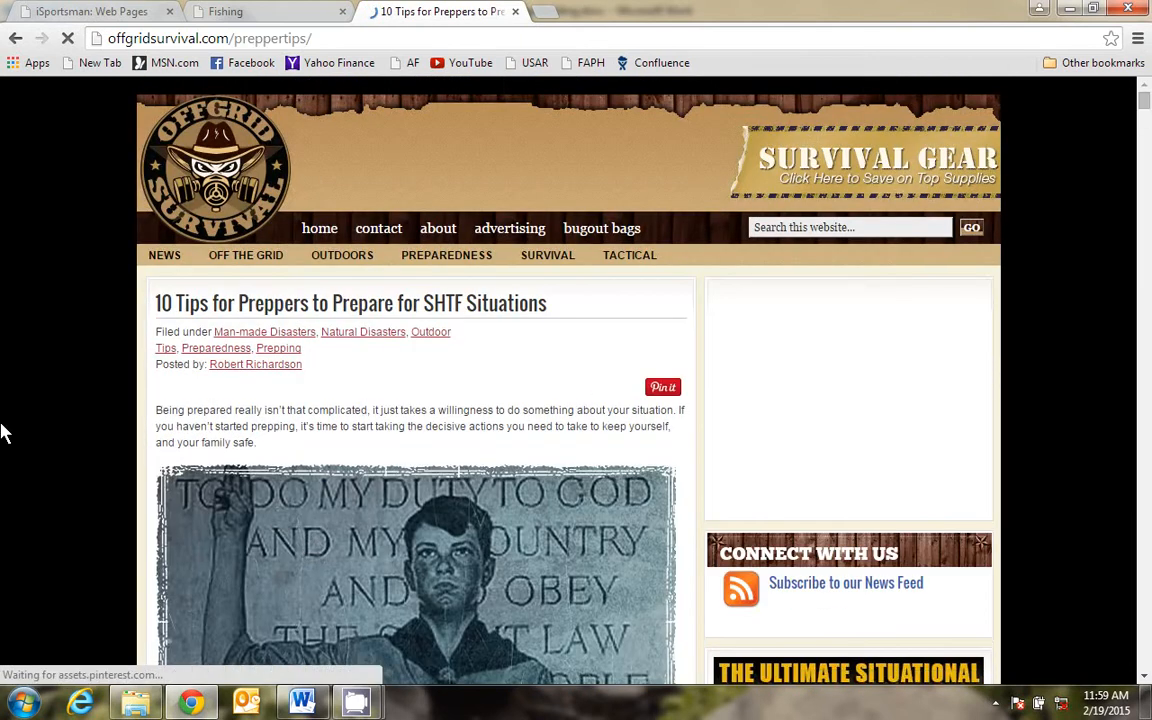
scroll(40, 458, "down", 8)
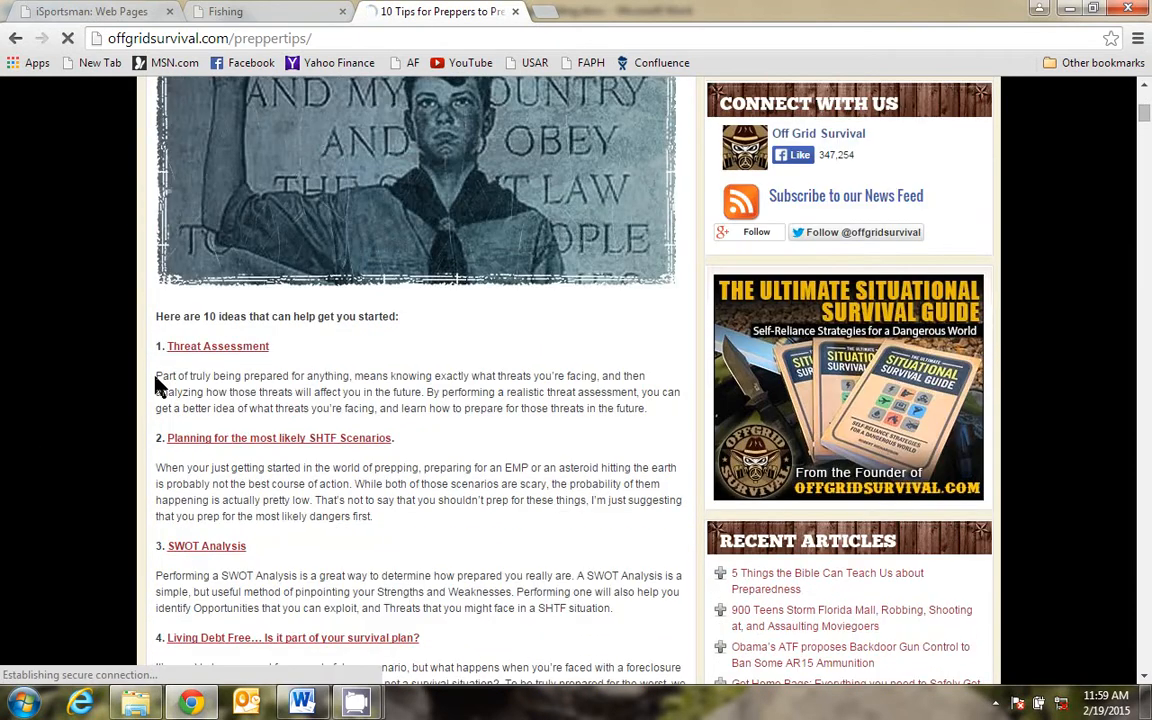
Copy the Threat Assessment paragraph from the article and paste it into the new page's content editor.
left_click_drag(159, 378, 646, 415)
key("ctrl+c")
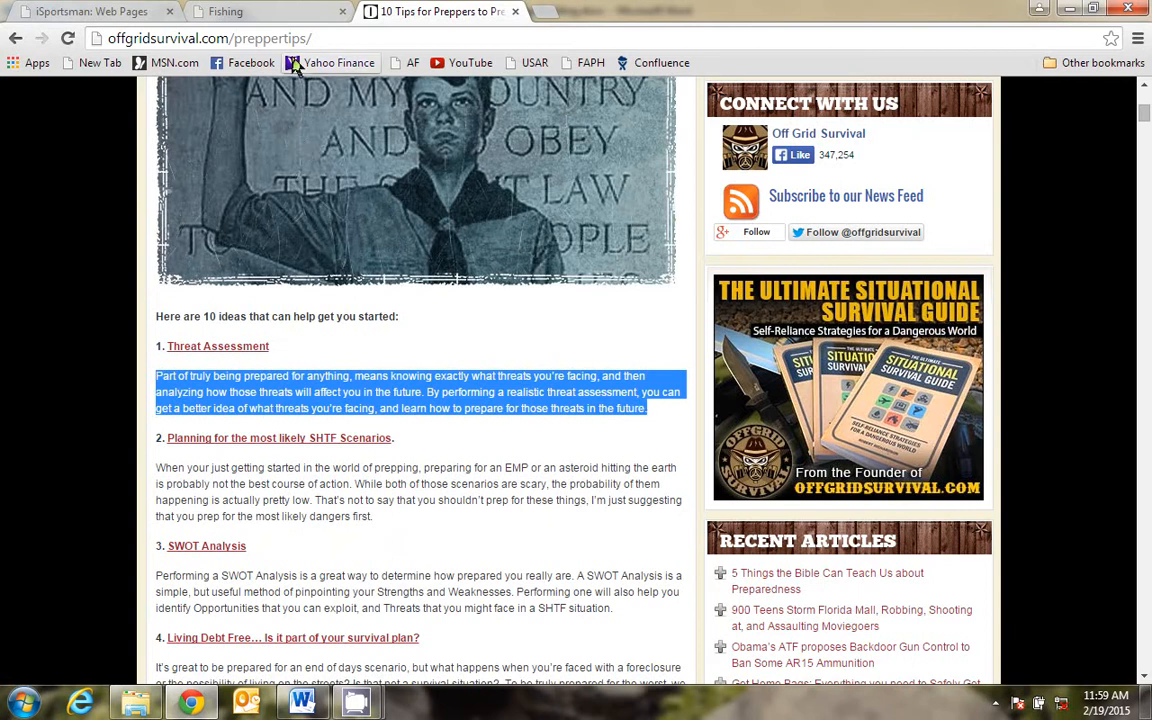
left_click(283, 20)
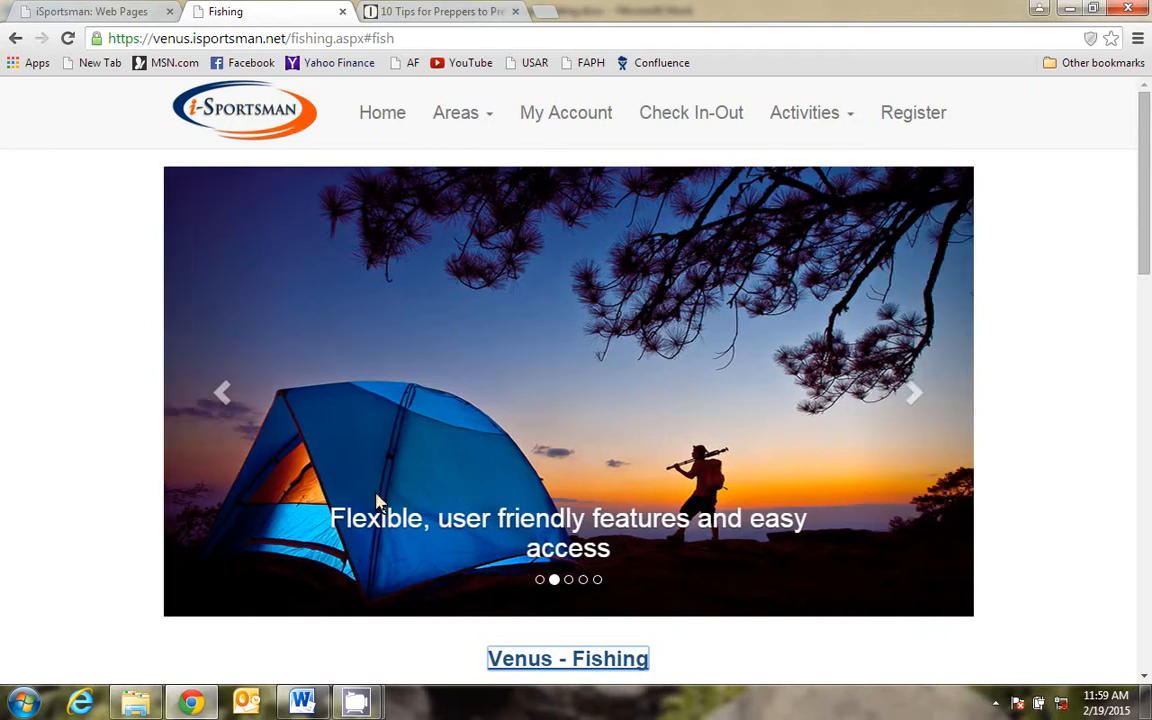
left_click(108, 14)
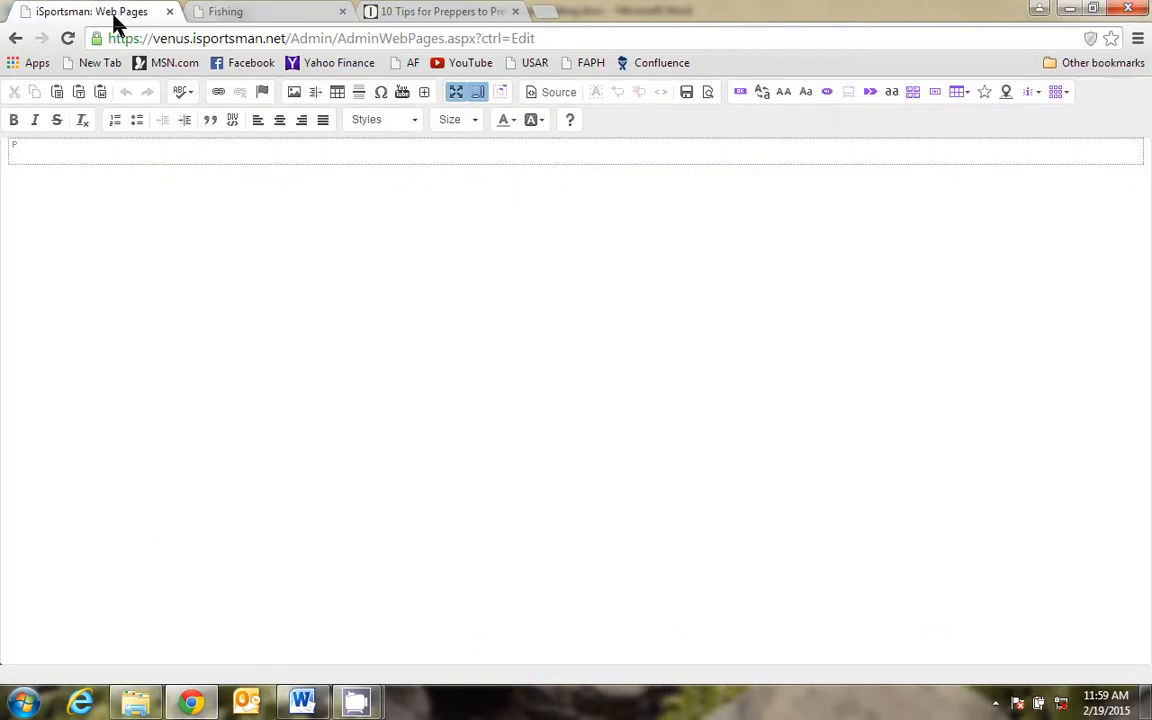
left_click(158, 156)
key("ctrl+v")
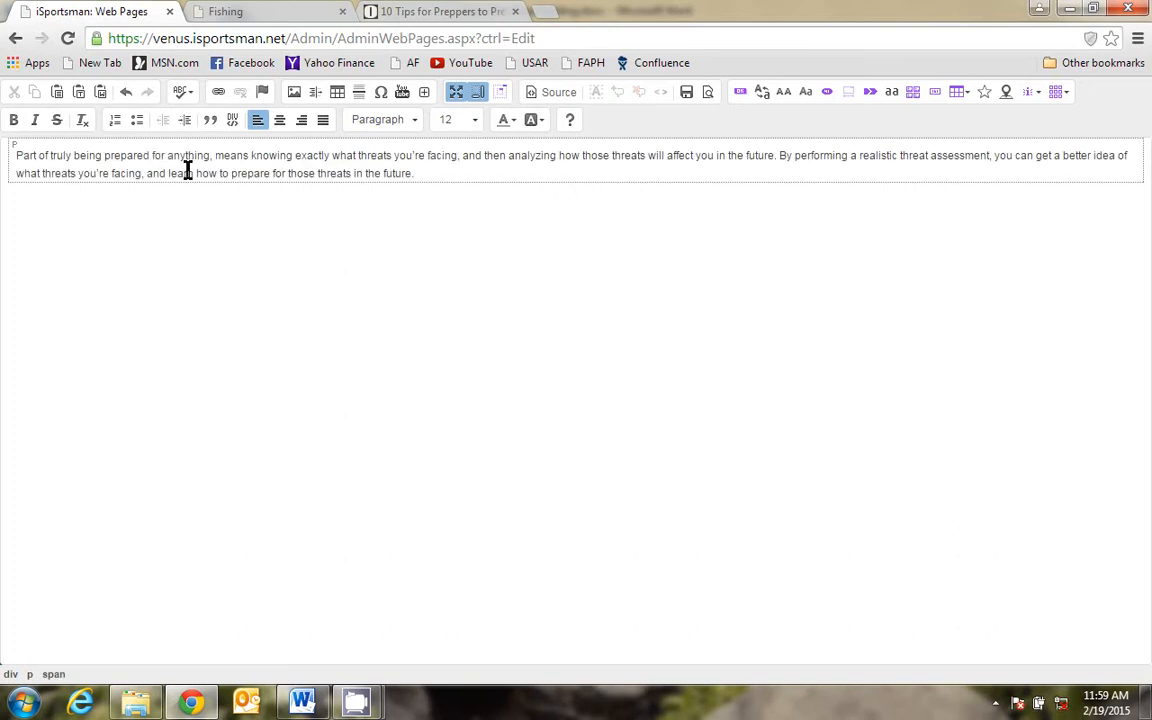
Copy the article's paragraph under Planning for the most likely SHTF Scenarios and paste it as a second paragraph in the page content.
left_click(425, 11)
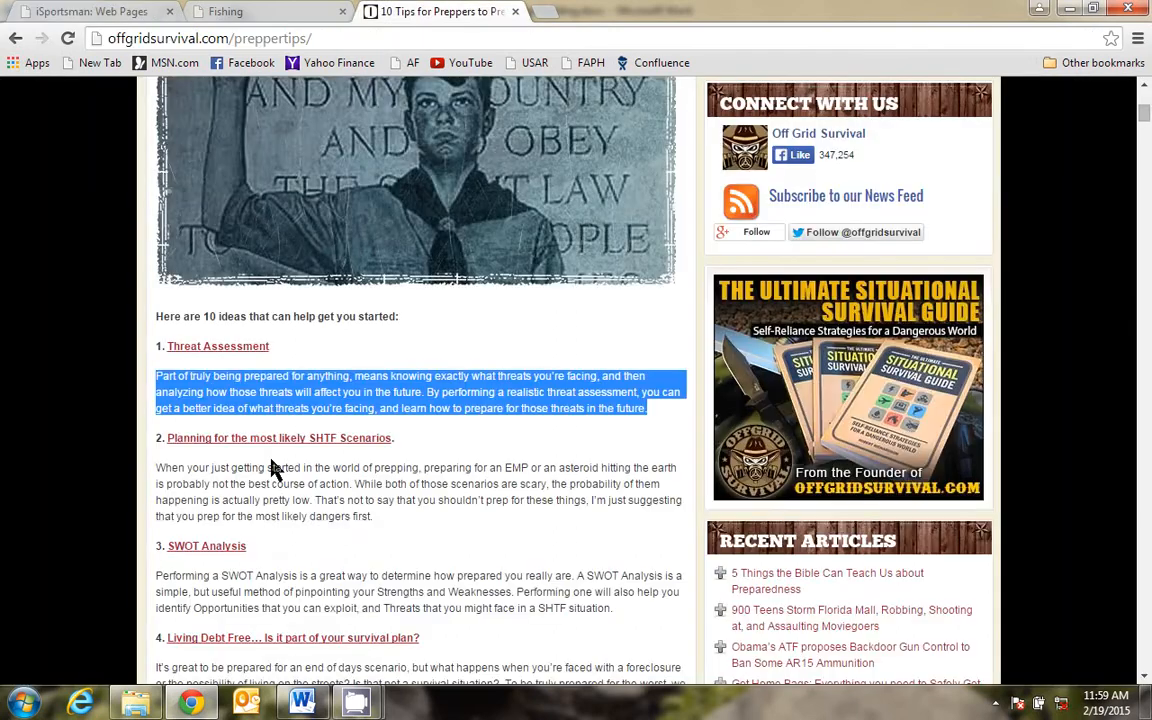
left_click_drag(157, 465, 380, 504)
key("ctrl+c")
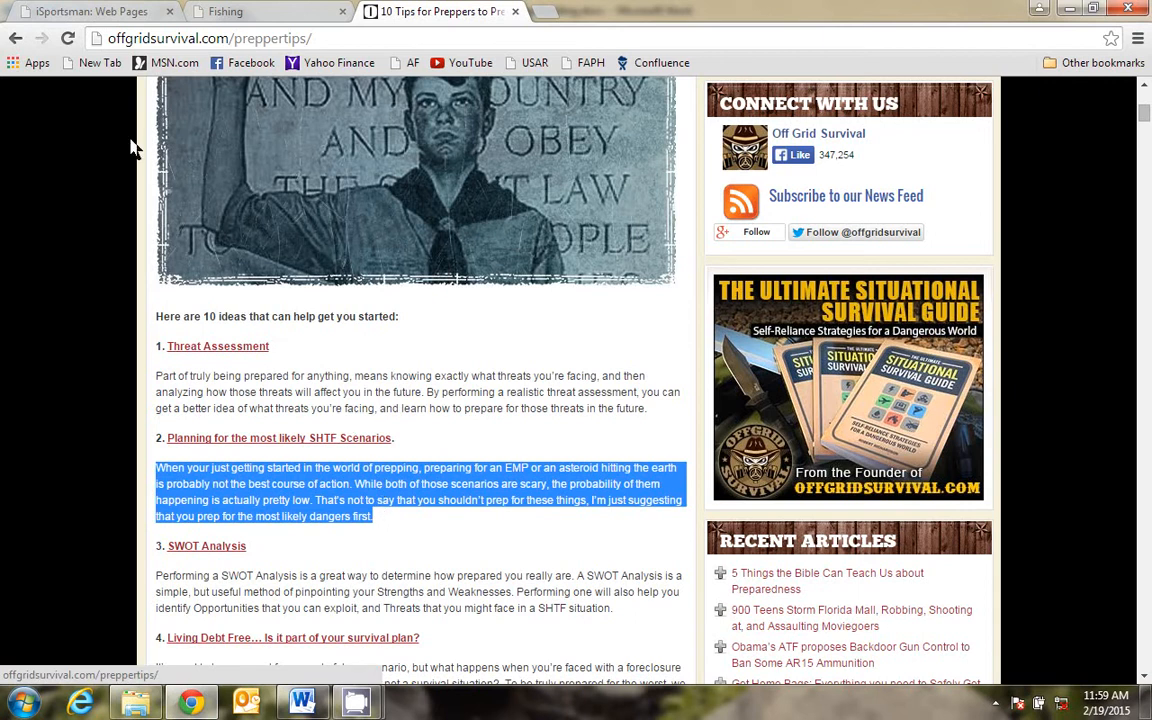
left_click(120, 12)
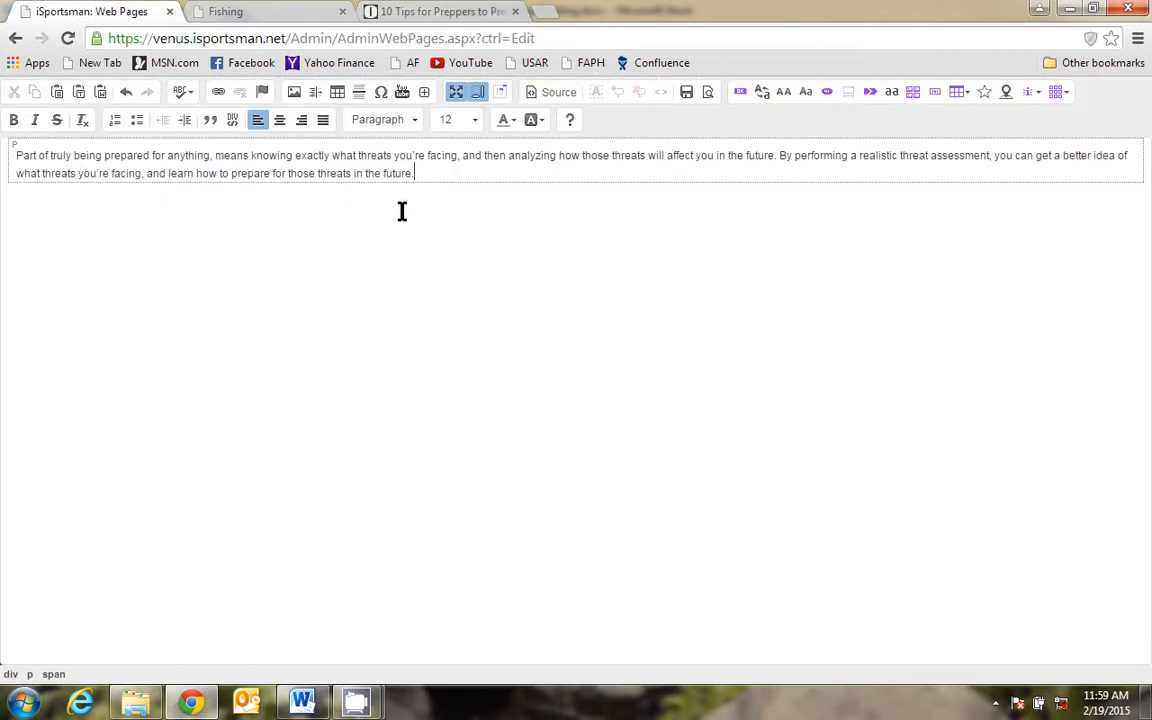
key("Return")
key("ctrl+v")
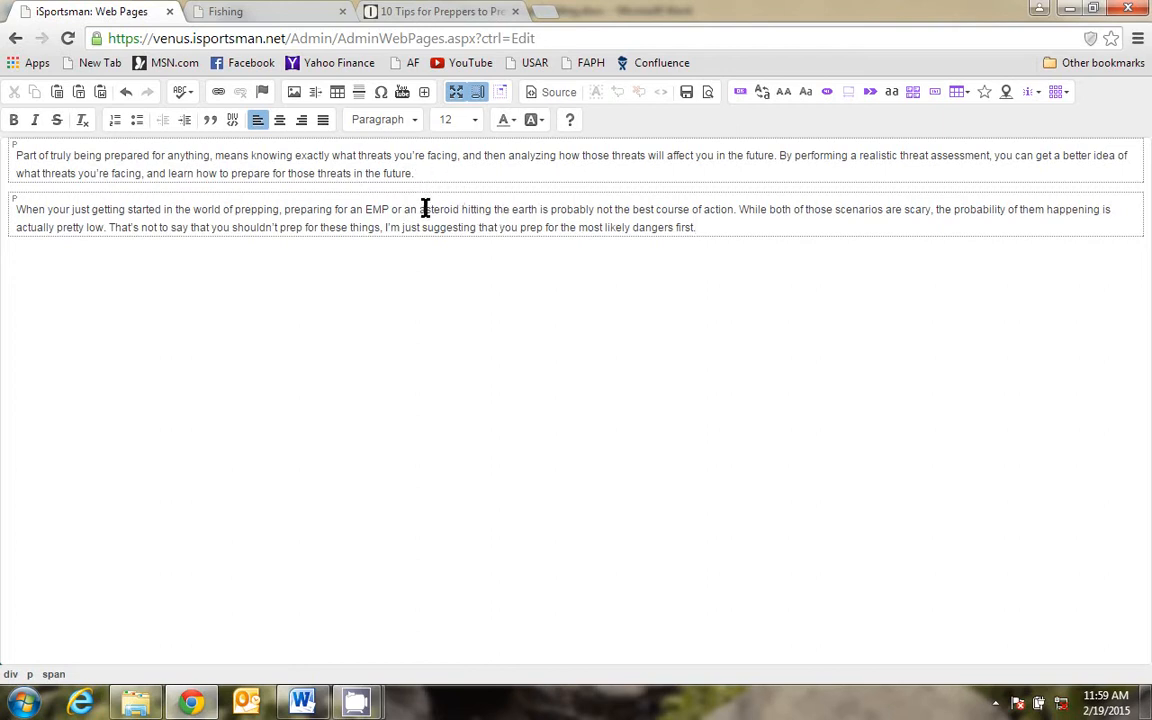
Try a red background colour on part of the second paragraph's text, and undo it.
left_click_drag(594, 210, 514, 210)
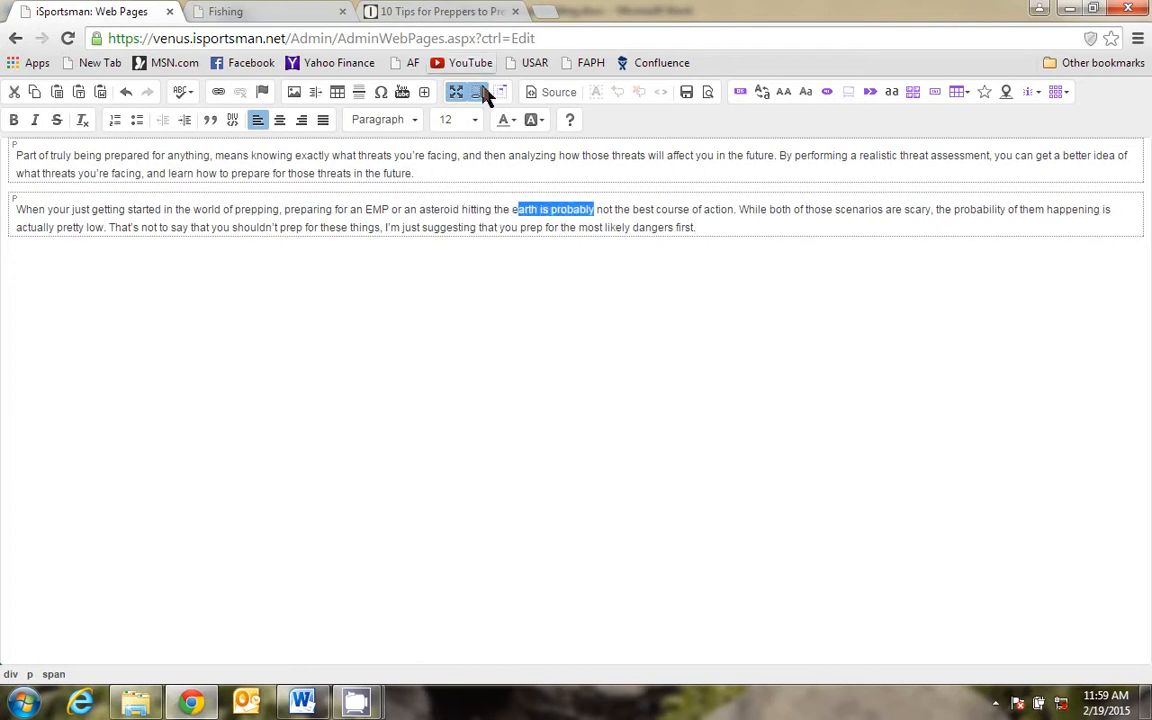
left_click(535, 122)
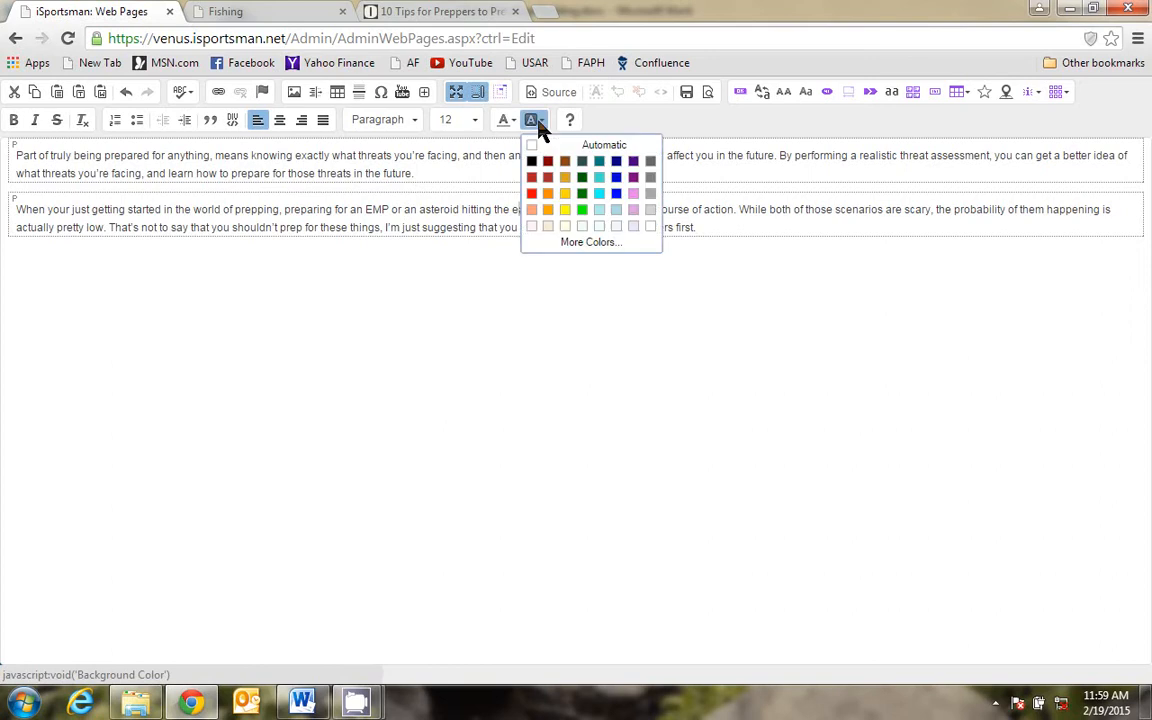
left_click(532, 190)
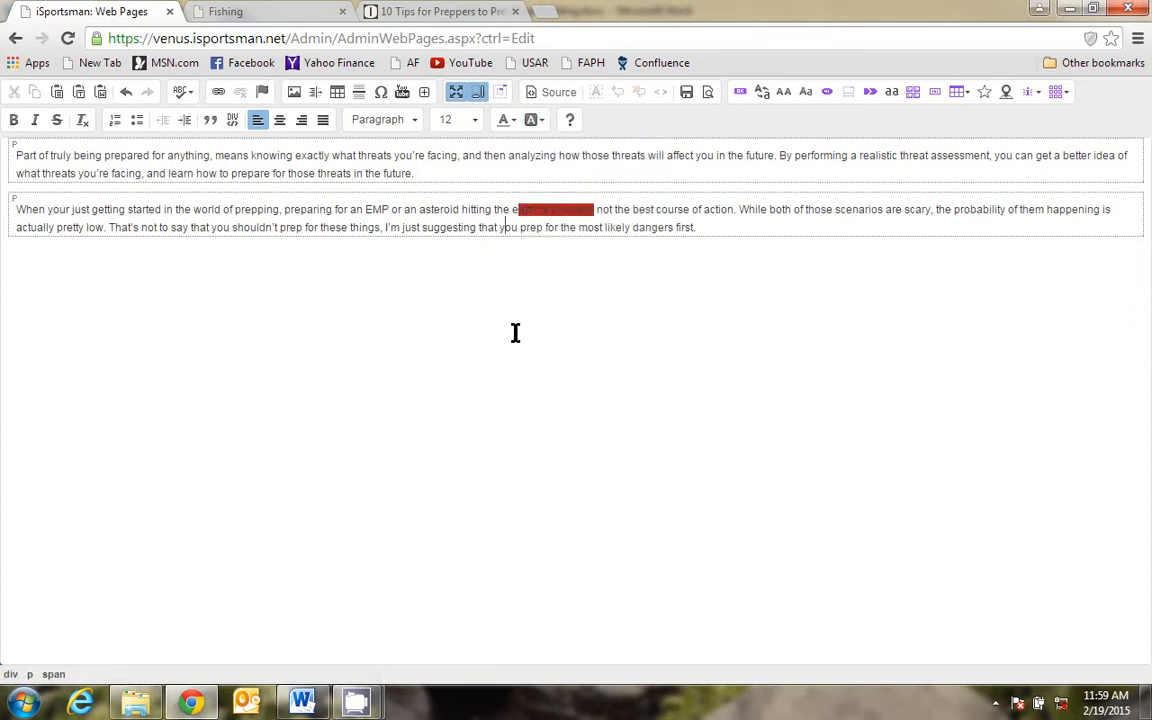
key("ctrl+z")
left_click(463, 237)
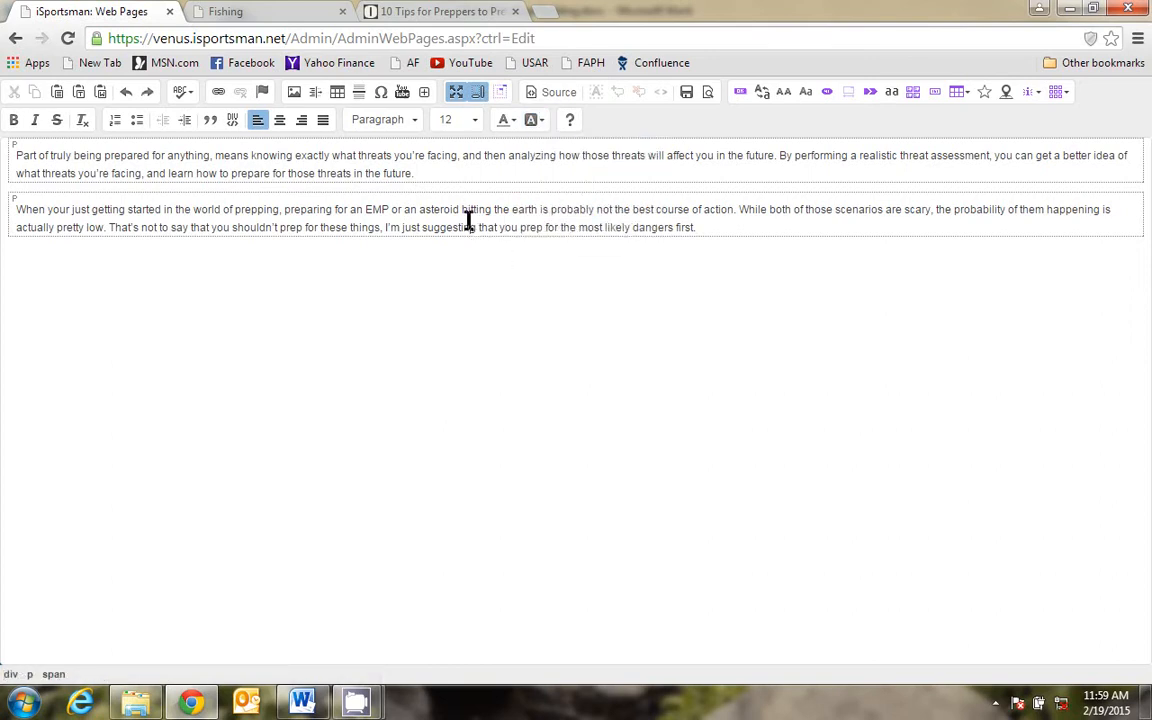
Try an orange text colour on the words "hitting the earth is probably" in the second paragraph.
left_click(510, 121)
left_click(521, 197)
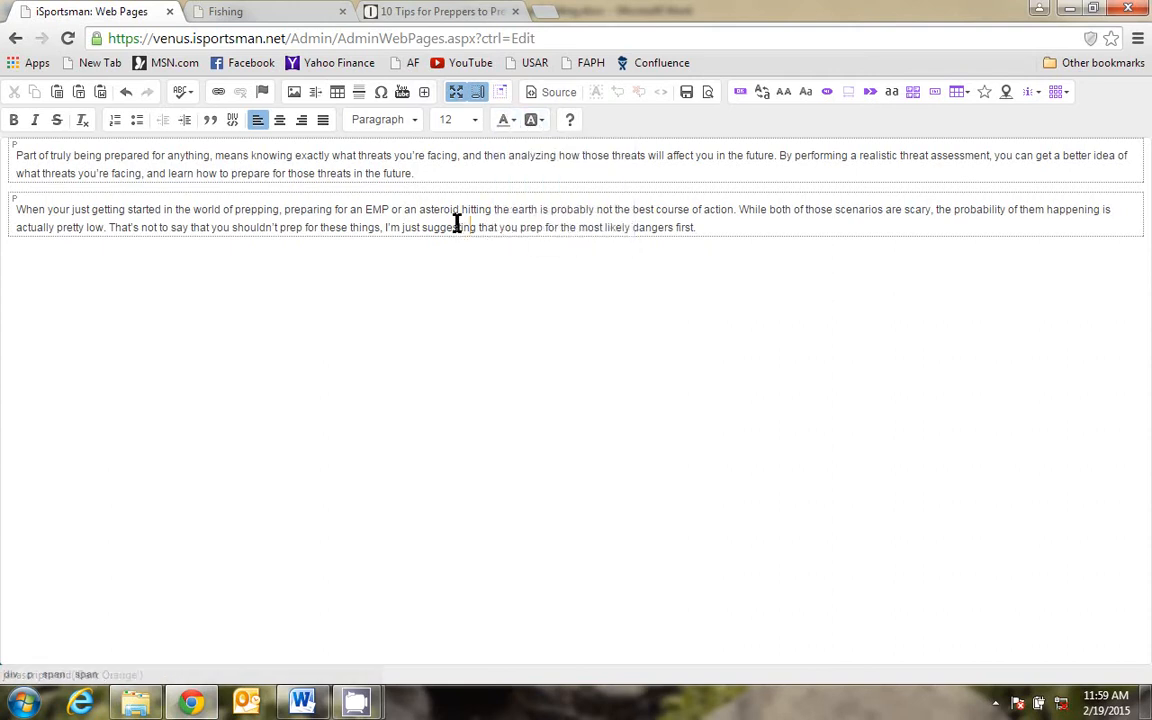
left_click_drag(462, 209, 594, 209)
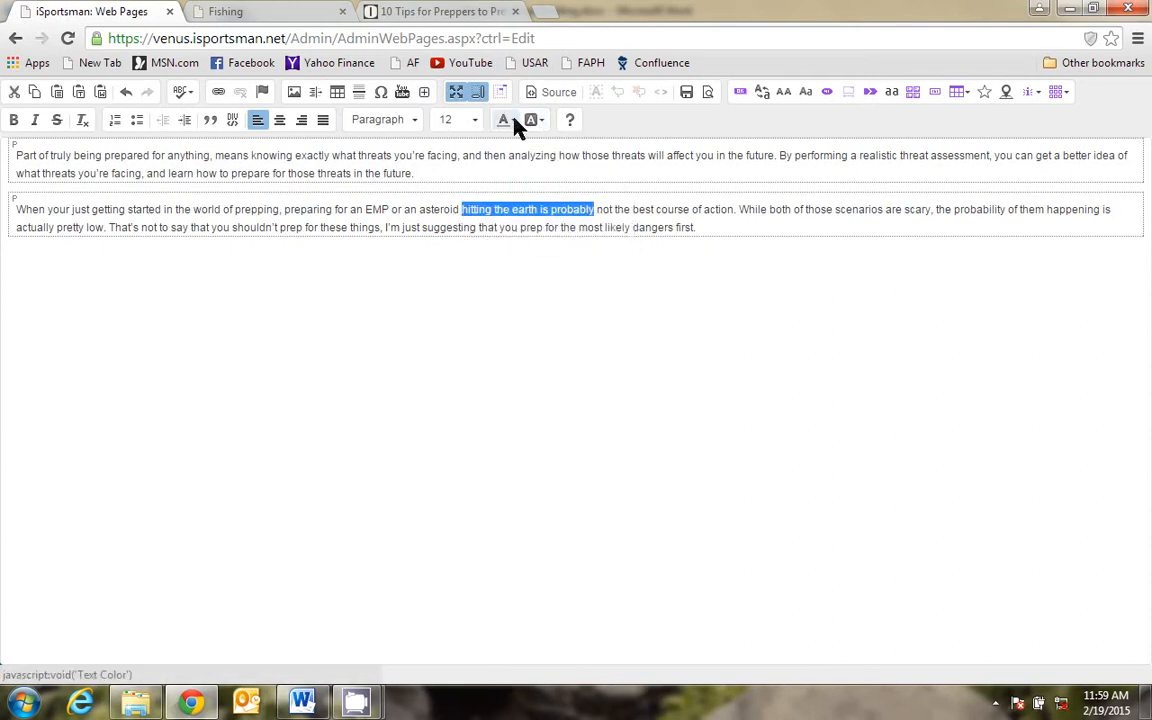
left_click(508, 121)
left_click(521, 197)
left_click(459, 212)
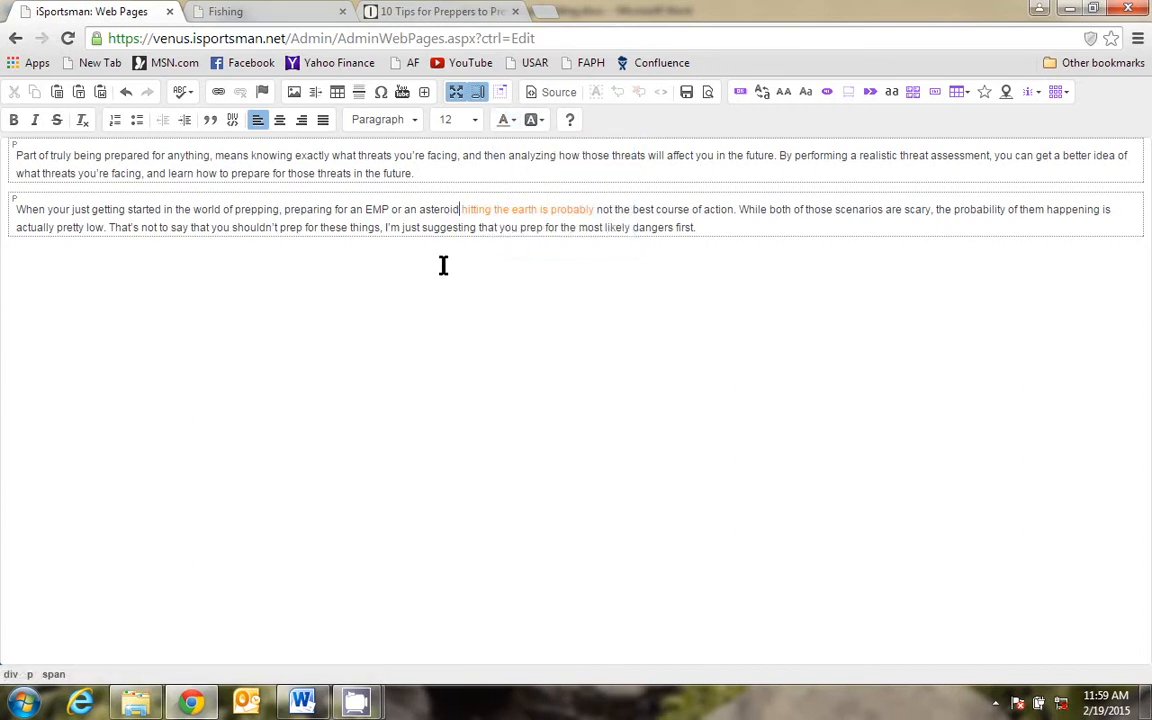
Reselect the orange words to check the selection, and undo their text colour.
key("ctrl+shift+Right")
key("ctrl+shift+Right")
key("ctrl+shift+Right")
key("ctrl+shift+Right")
key("ctrl+shift+Right")
key("ctrl+shift+Right")
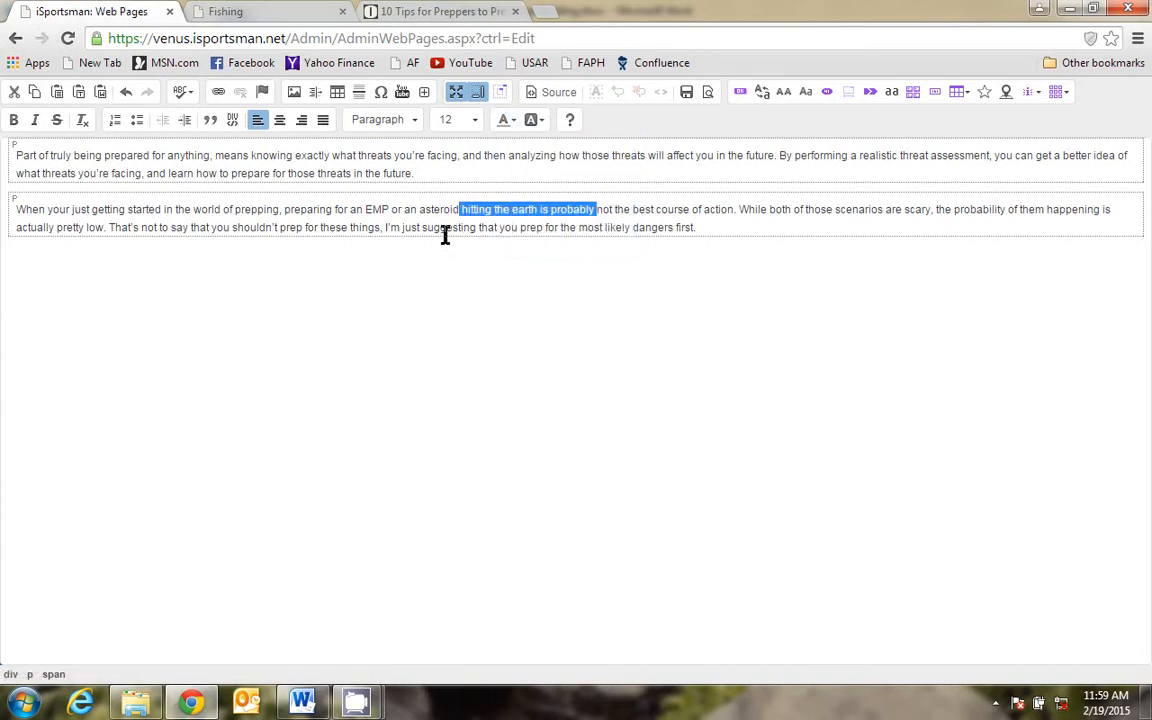
left_click(445, 232)
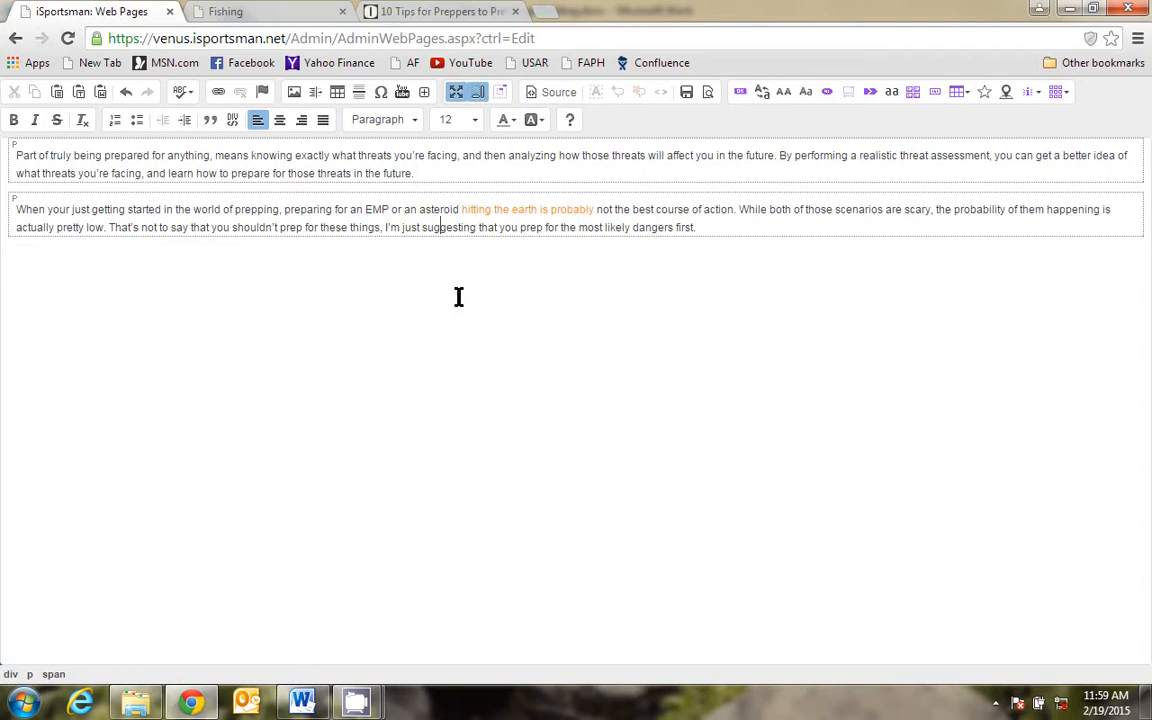
key("ctrl+z")
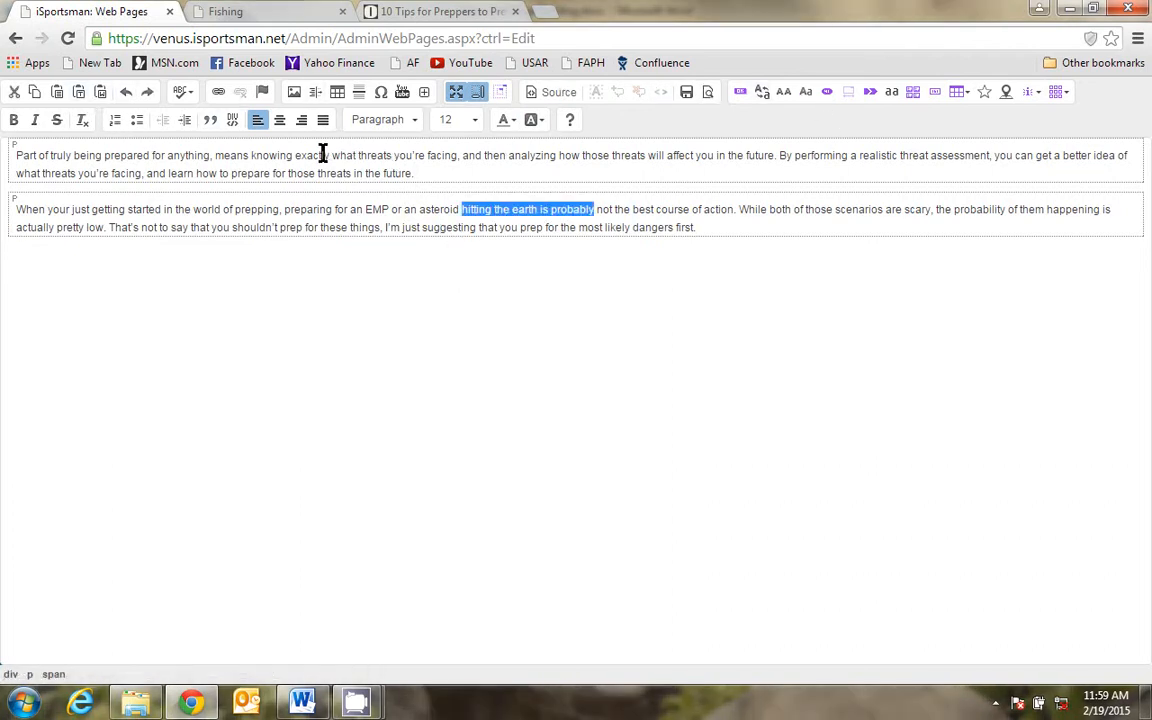
left_click(452, 235)
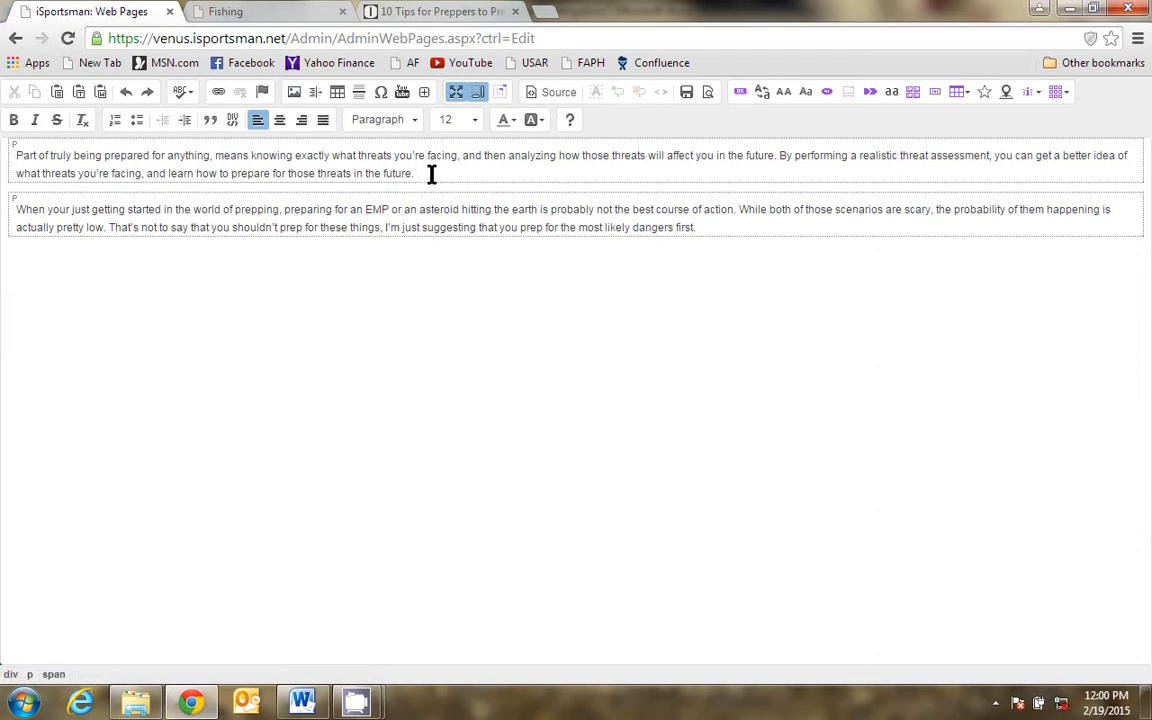
Insert the Desert-web image from the server's Venus/Test folder in a new paragraph below the text, with left alignment.
left_click(715, 227)
key("Return")
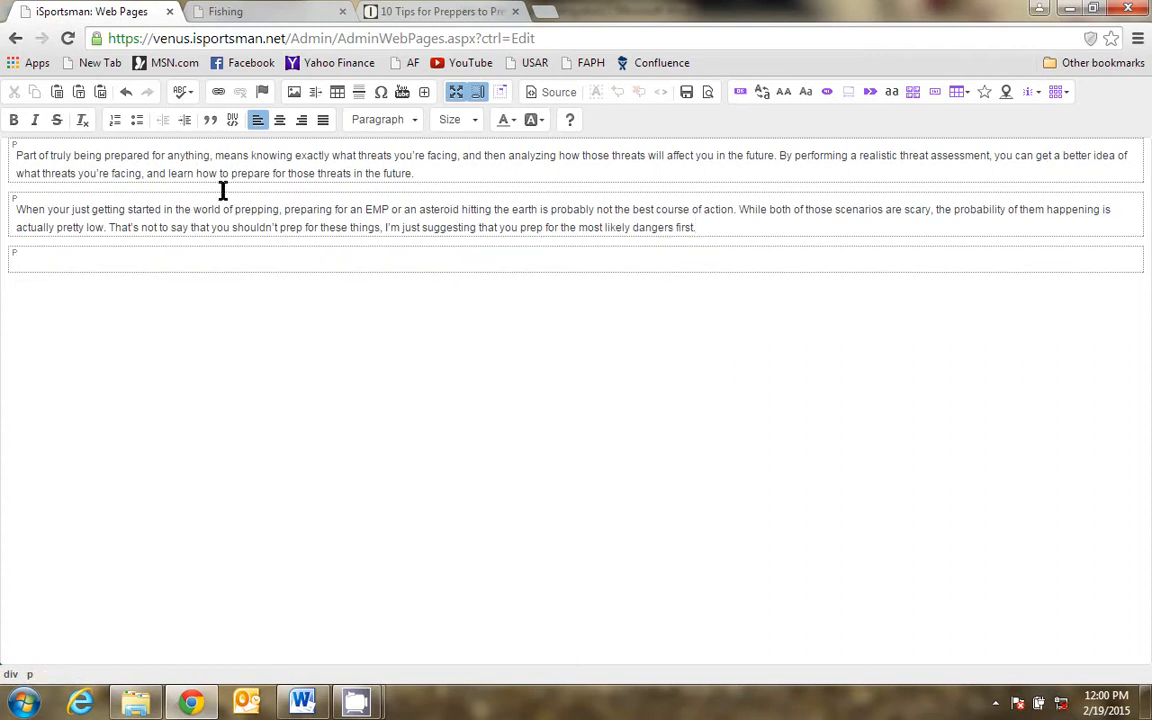
left_click(294, 94)
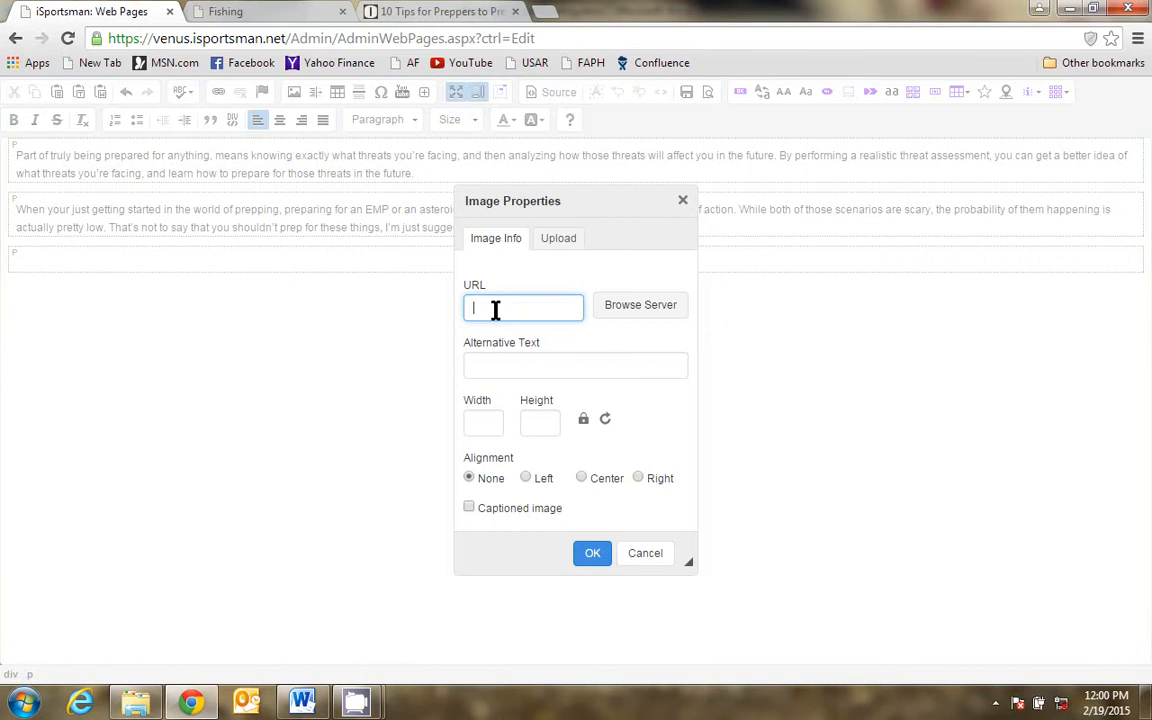
left_click(638, 310)
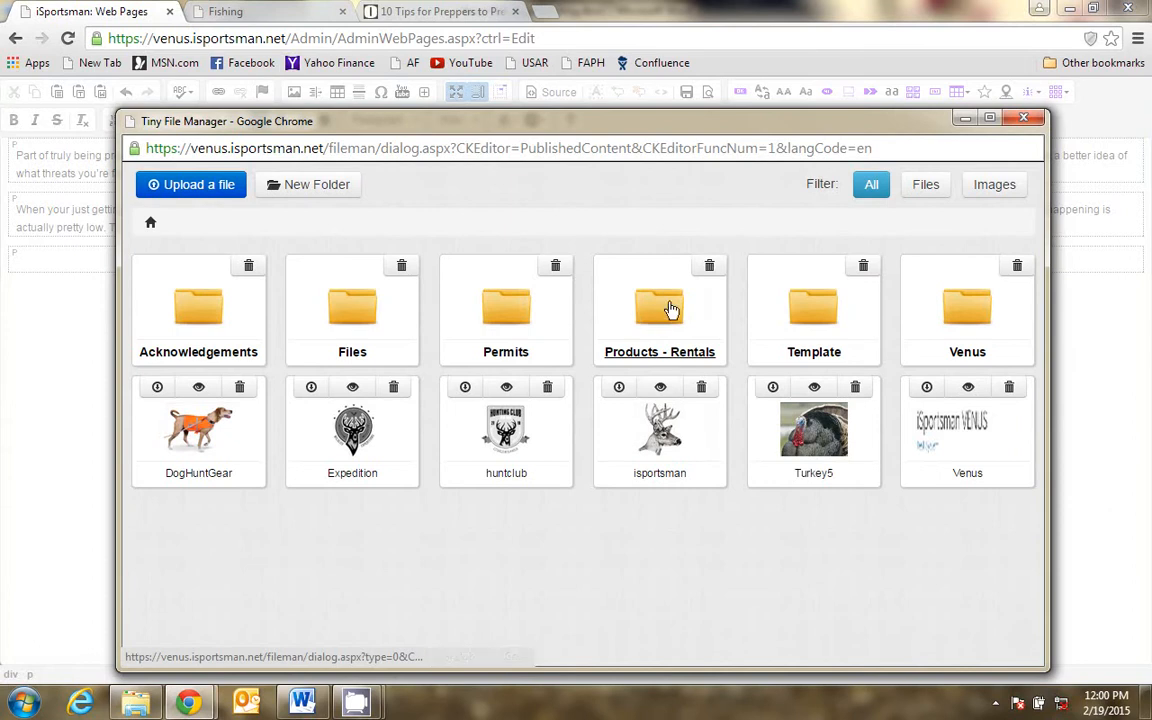
left_click(957, 322)
left_click(963, 320)
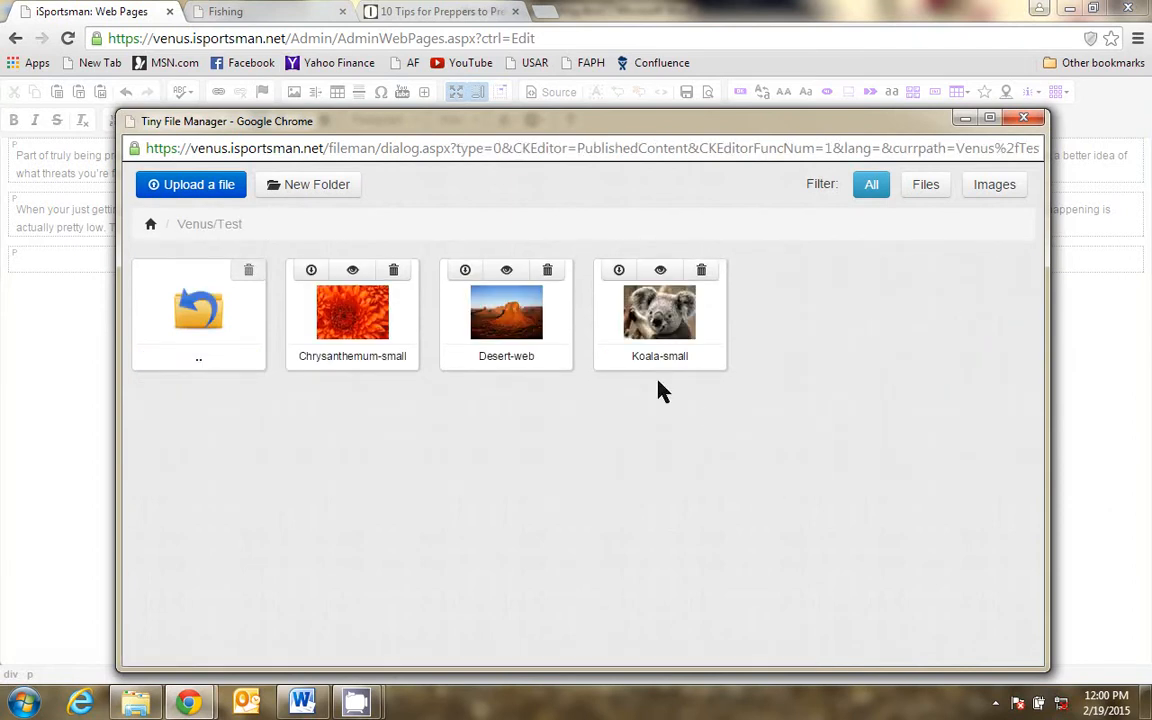
left_click(507, 318)
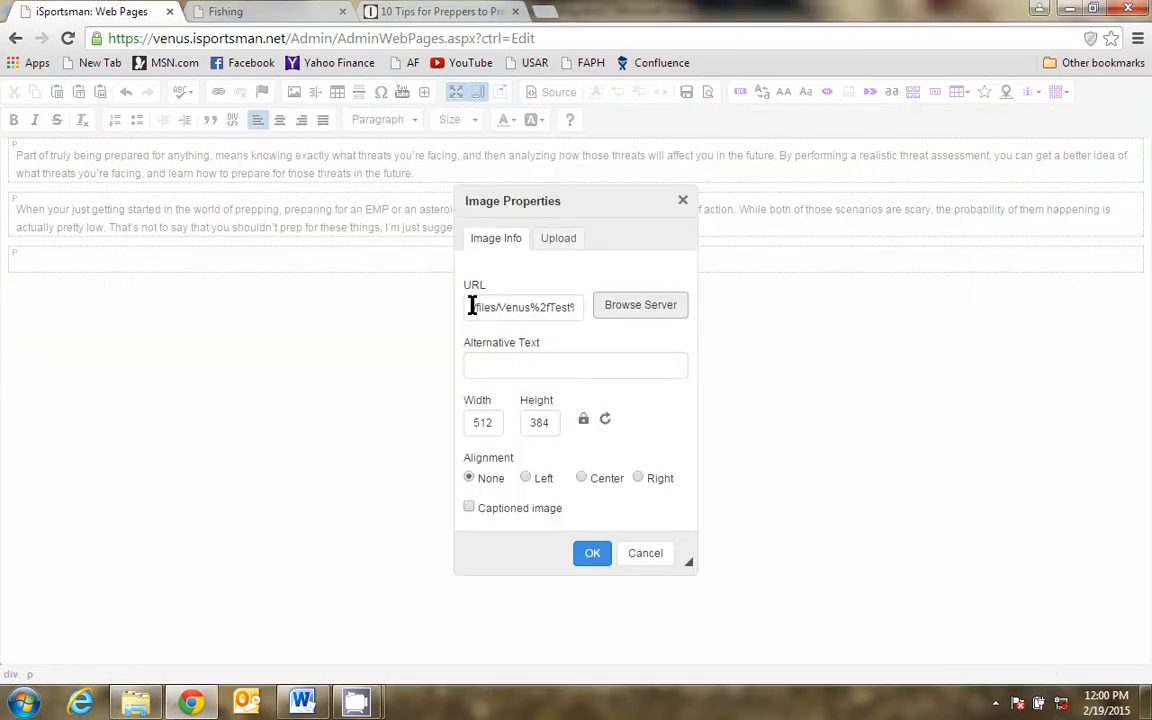
left_click(526, 478)
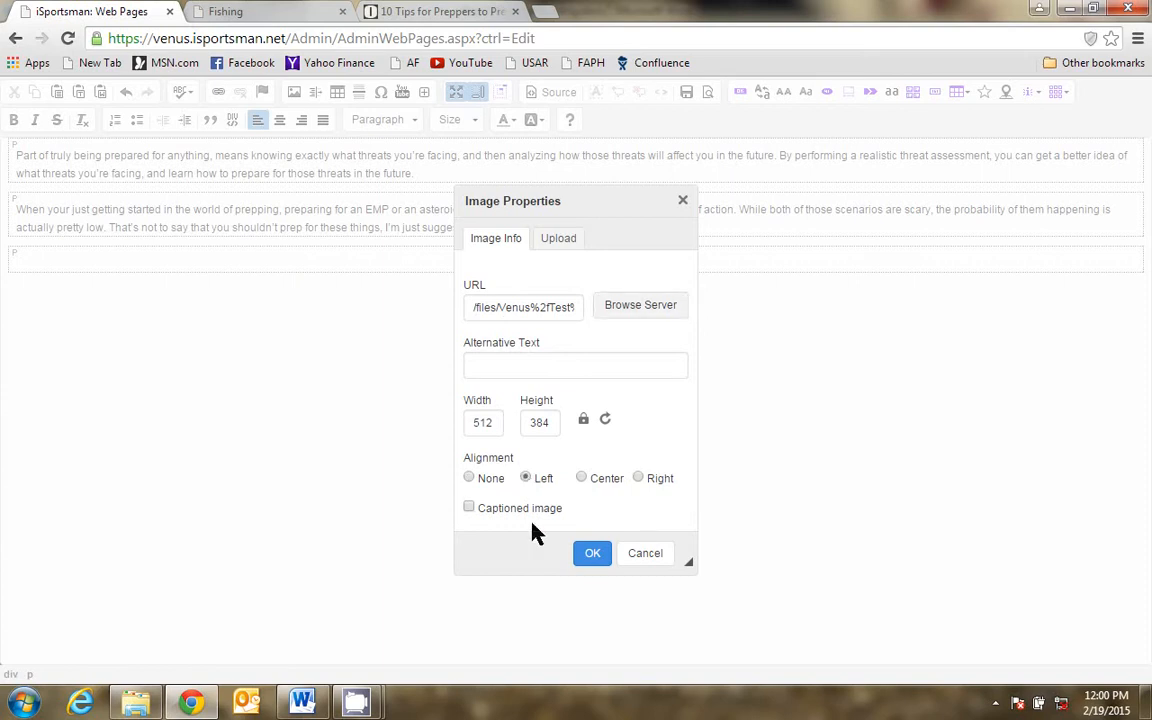
left_click(592, 554)
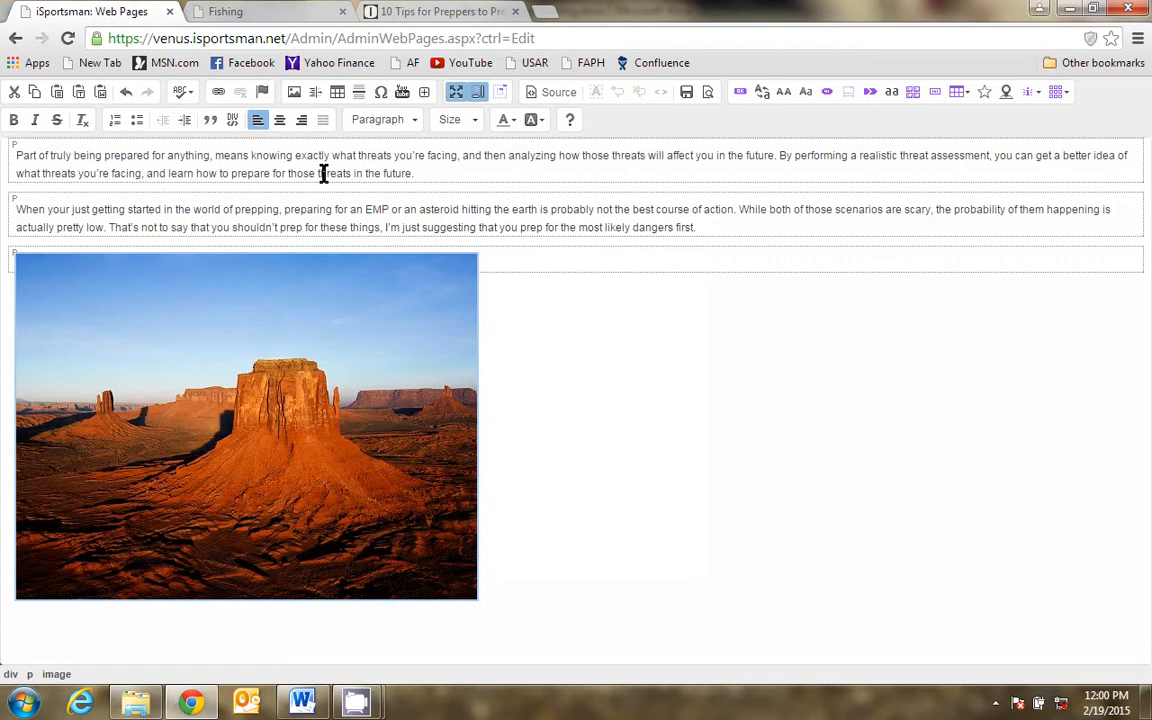
Leave the maximized editor view, save and publish the desert survival page, and check its saved content.
left_click(456, 92)
scroll(710, 326, "down", 2)
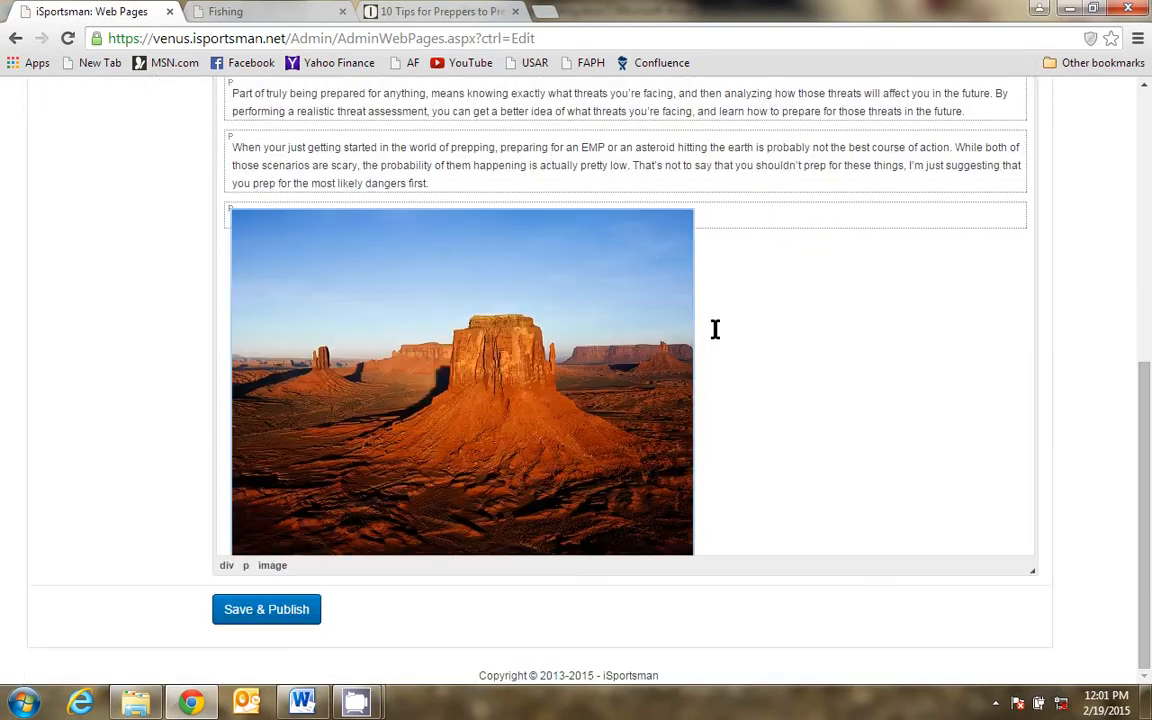
left_click(278, 618)
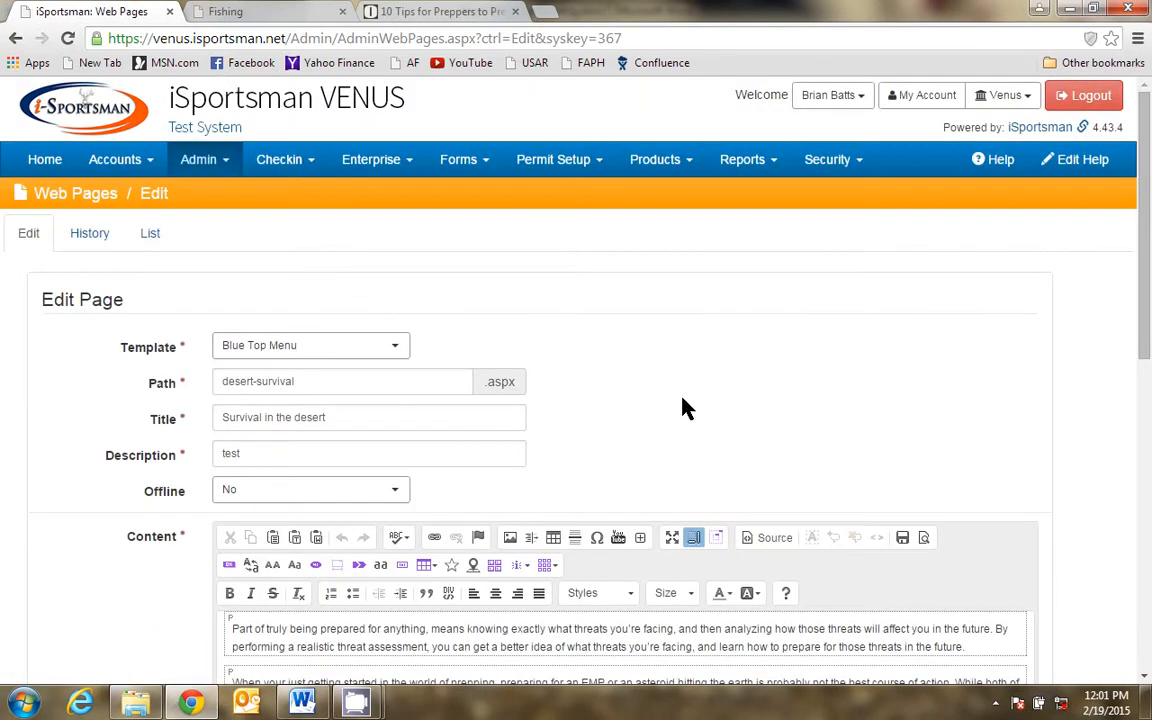
scroll(609, 386, "down", 4)
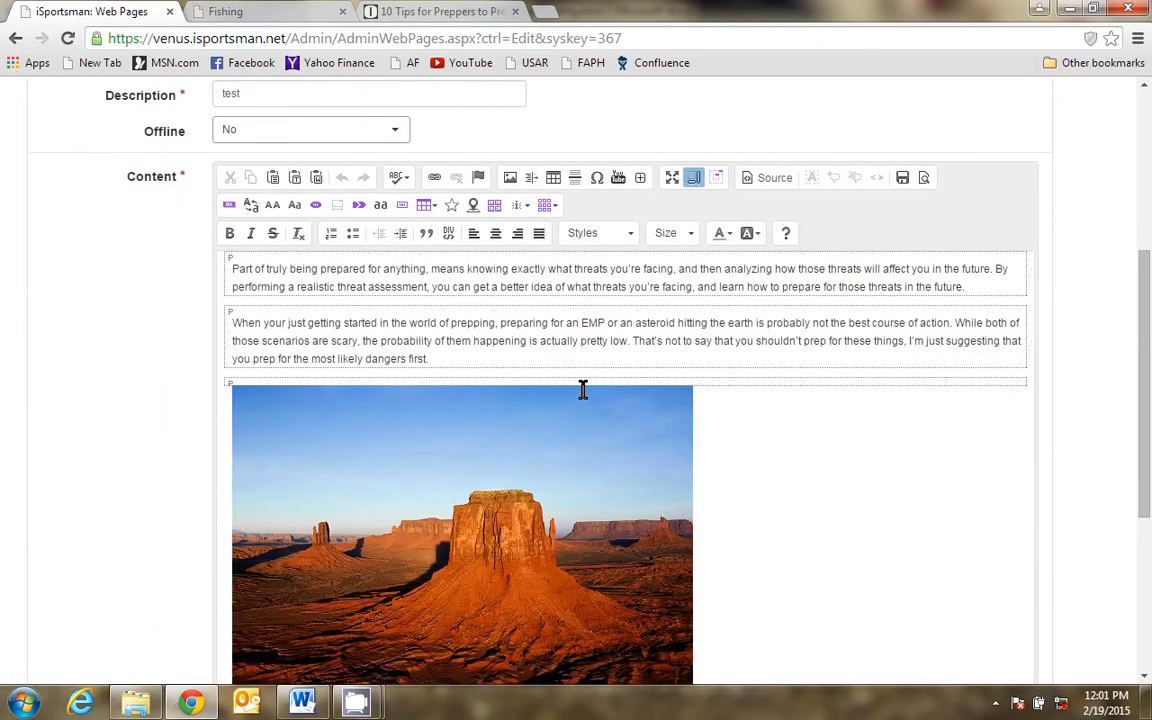
scroll(581, 388, "up", 4)
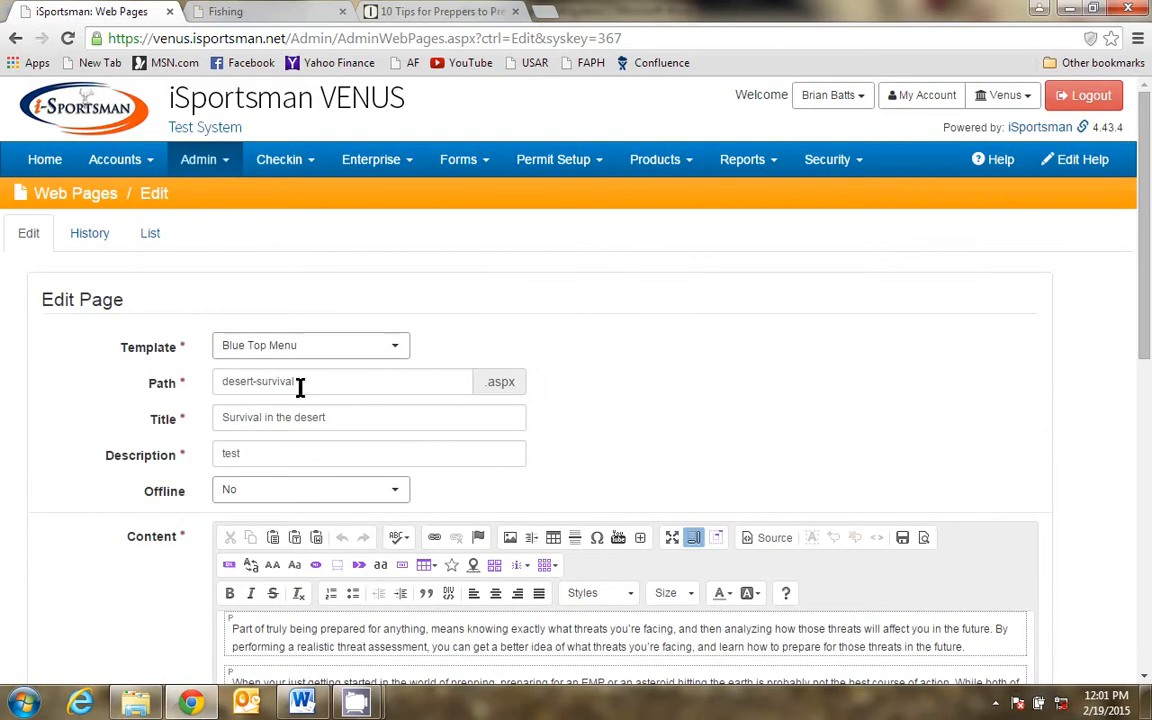
Open the Web Nav Links section list, and view the Activities menu on the public Fishing page for reference.
left_click(200, 164)
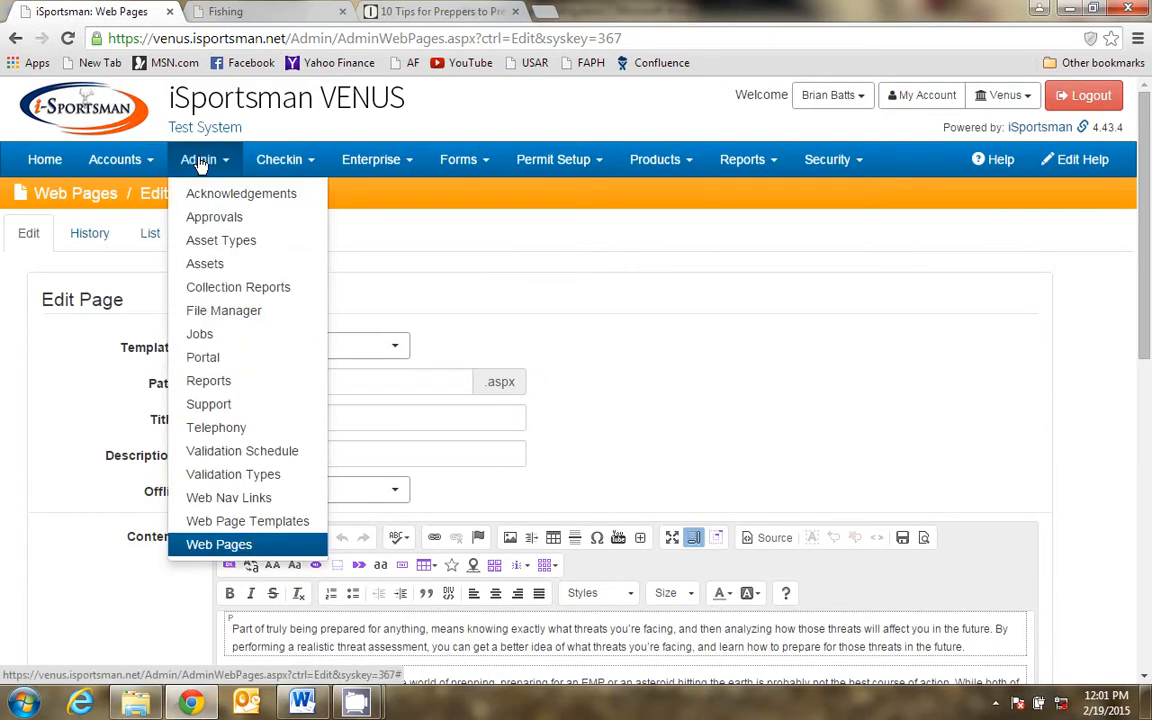
left_click(233, 500)
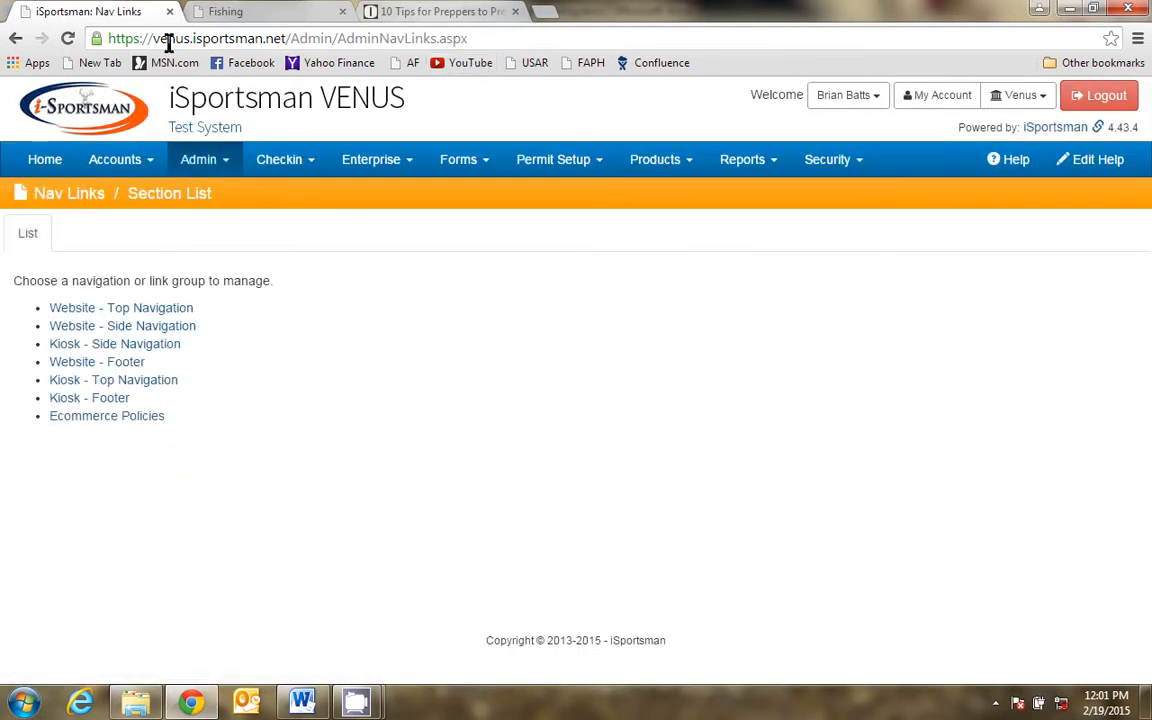
left_click(267, 13)
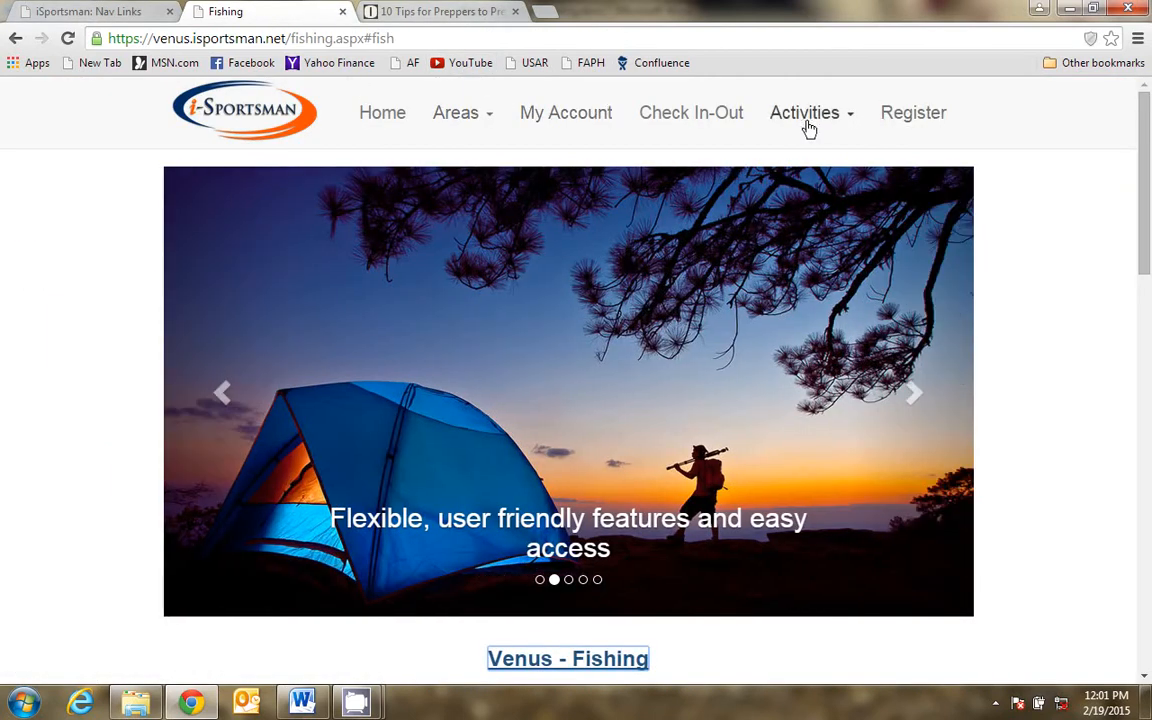
left_click(802, 117)
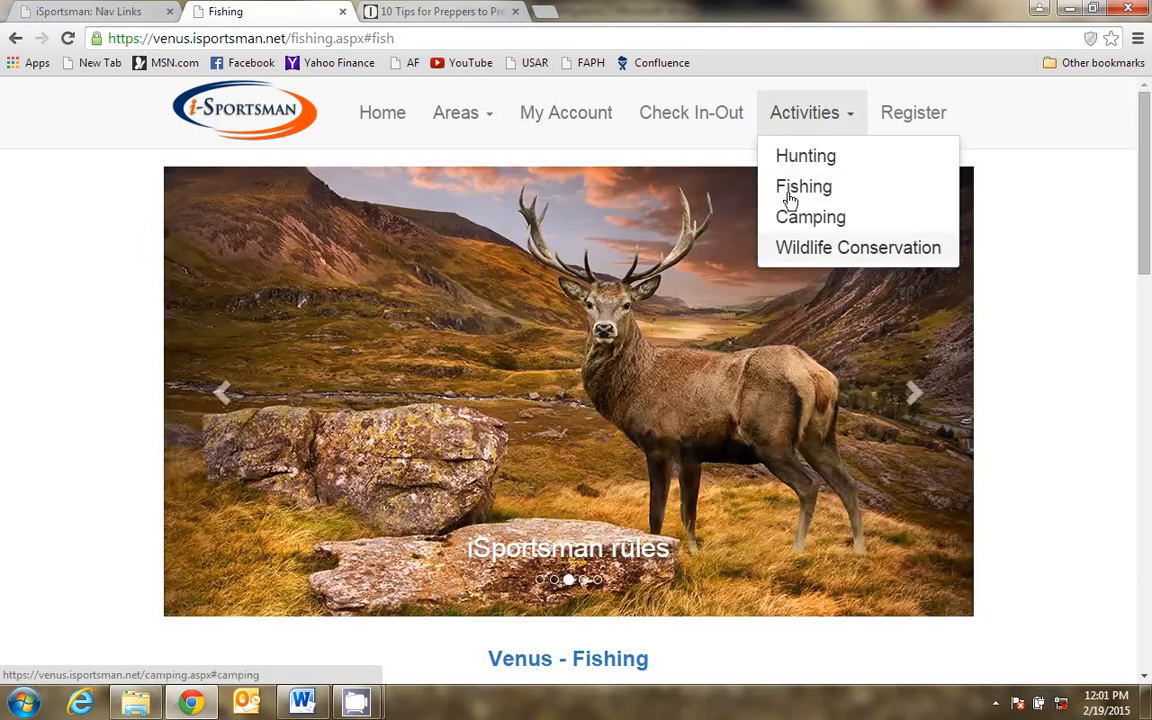
left_click(110, 14)
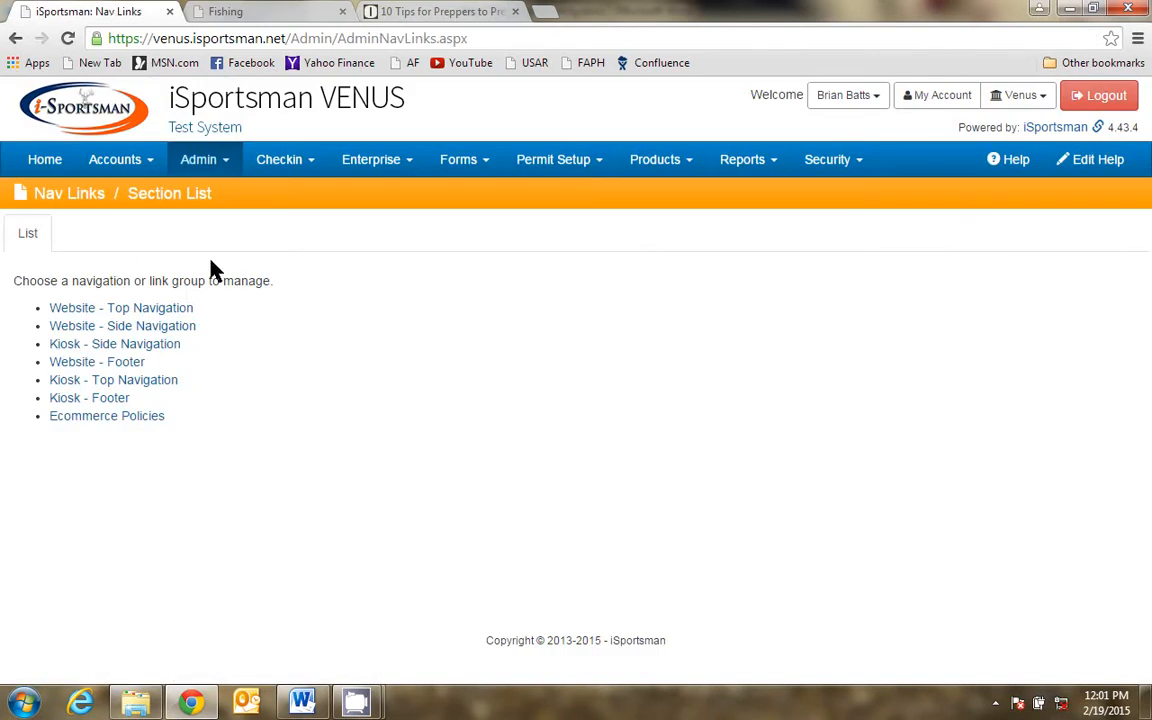
Recheck the public site's navigation, and open the Website - Top Navigation link group to view its links.
left_click(303, 14)
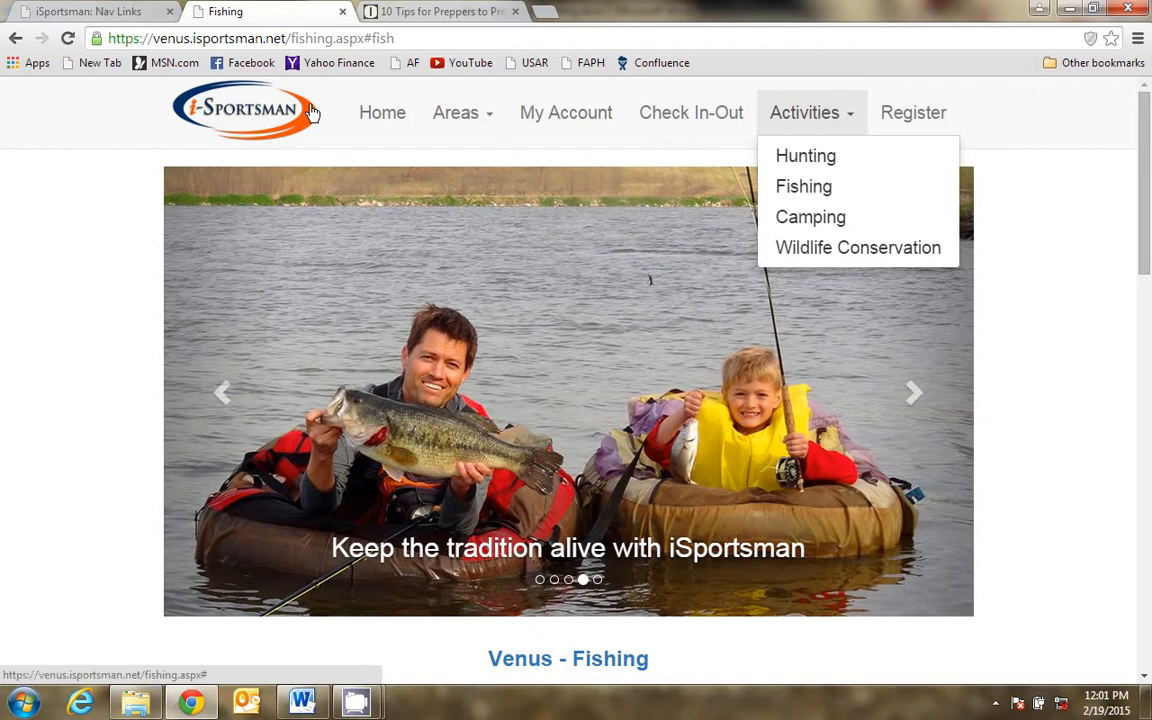
left_click(105, 16)
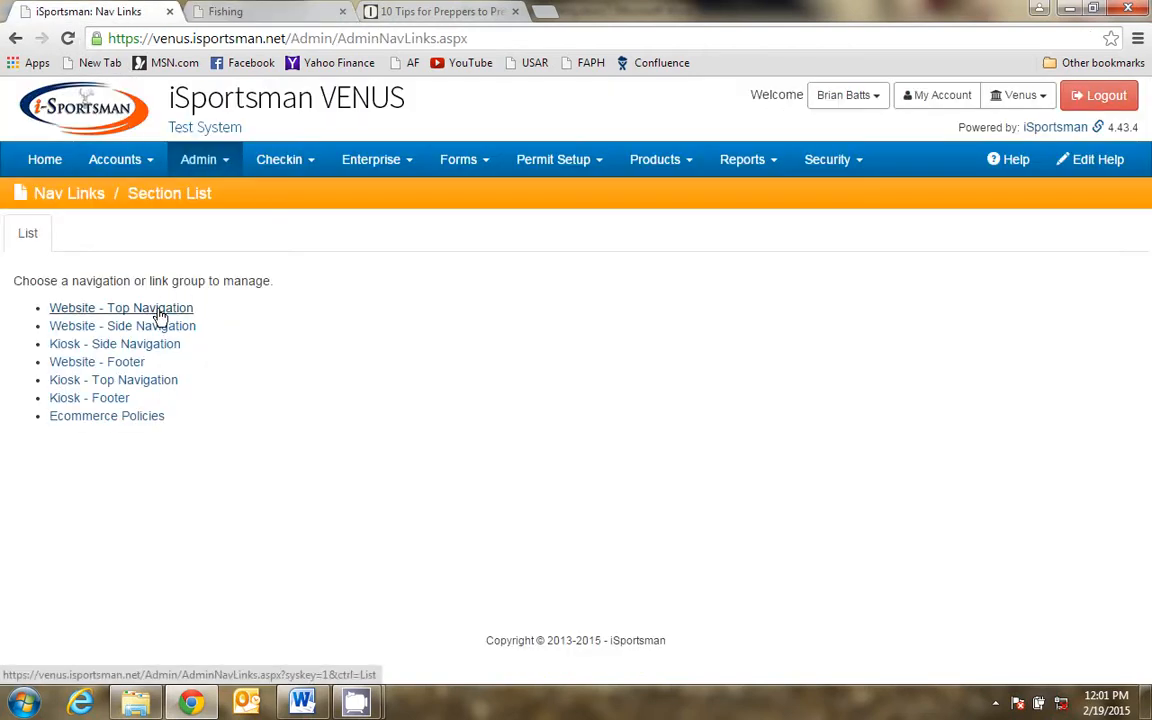
left_click(159, 311)
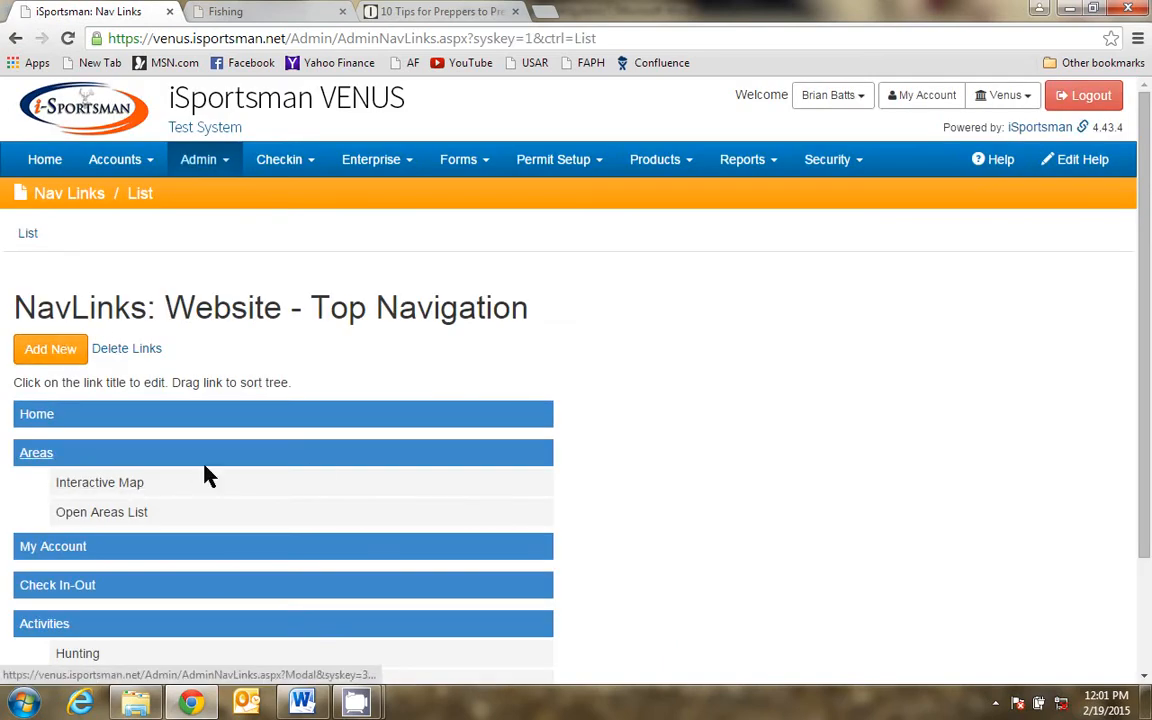
scroll(206, 476, "down", 3)
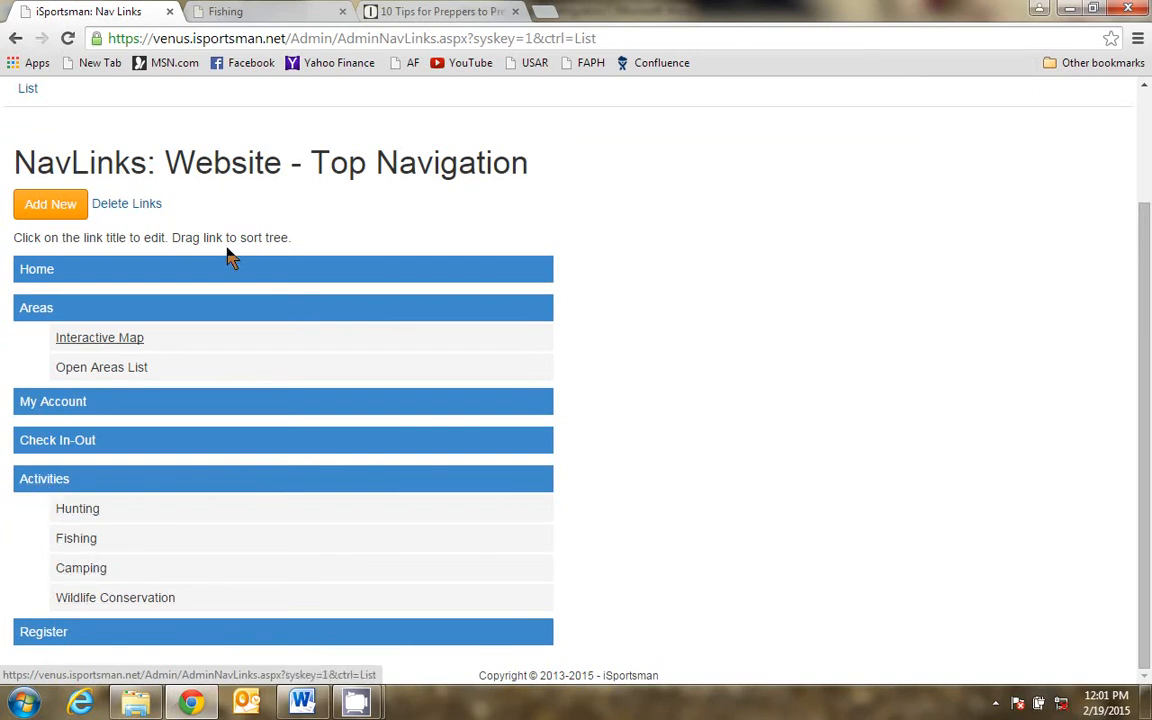
Add a top navigation link titled Survival that goes to the Survival in the desert page, and save it.
left_click(285, 14)
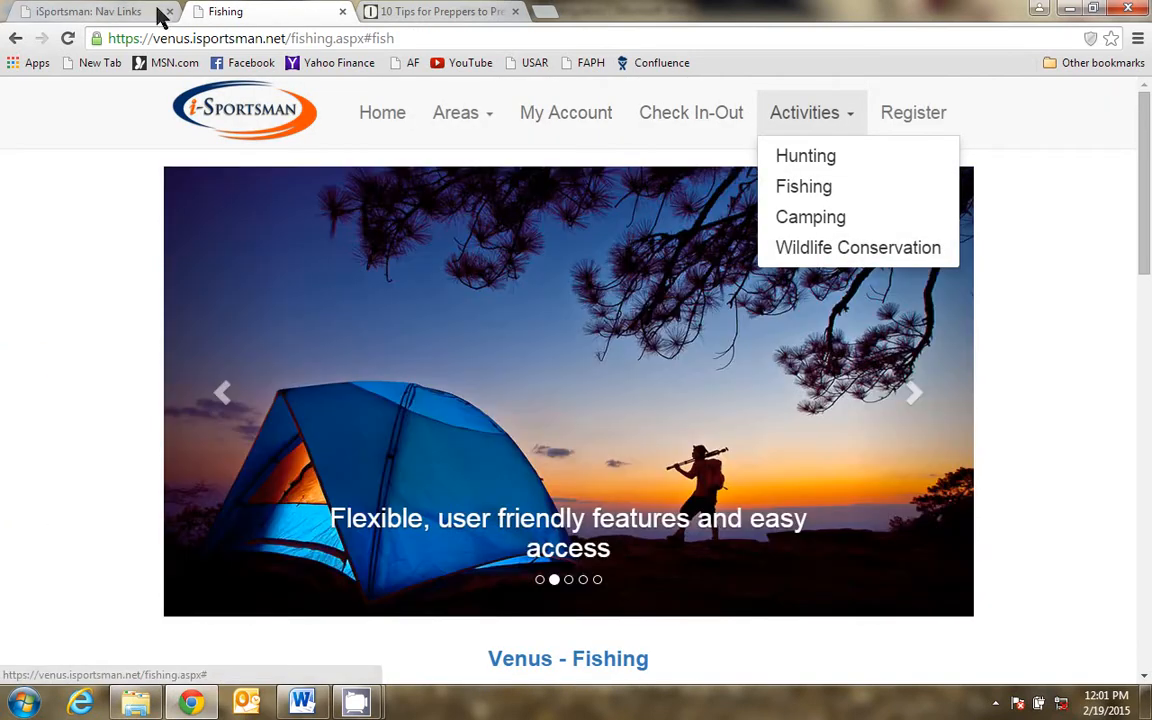
left_click(120, 12)
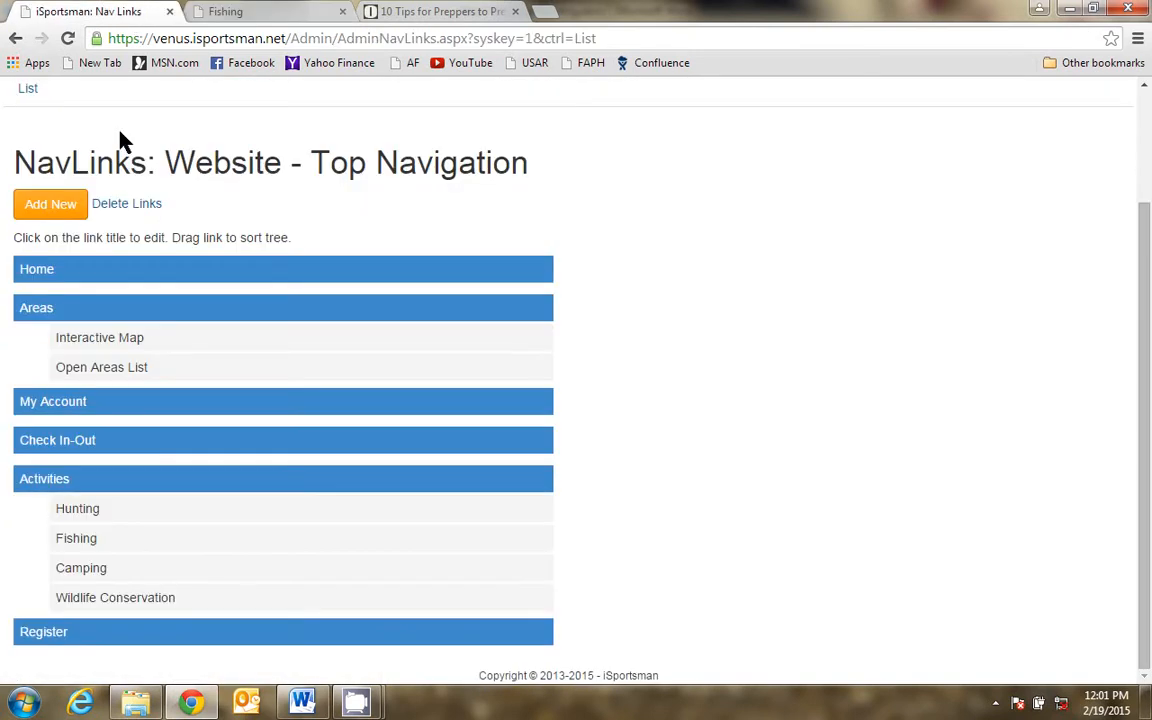
left_click(40, 206)
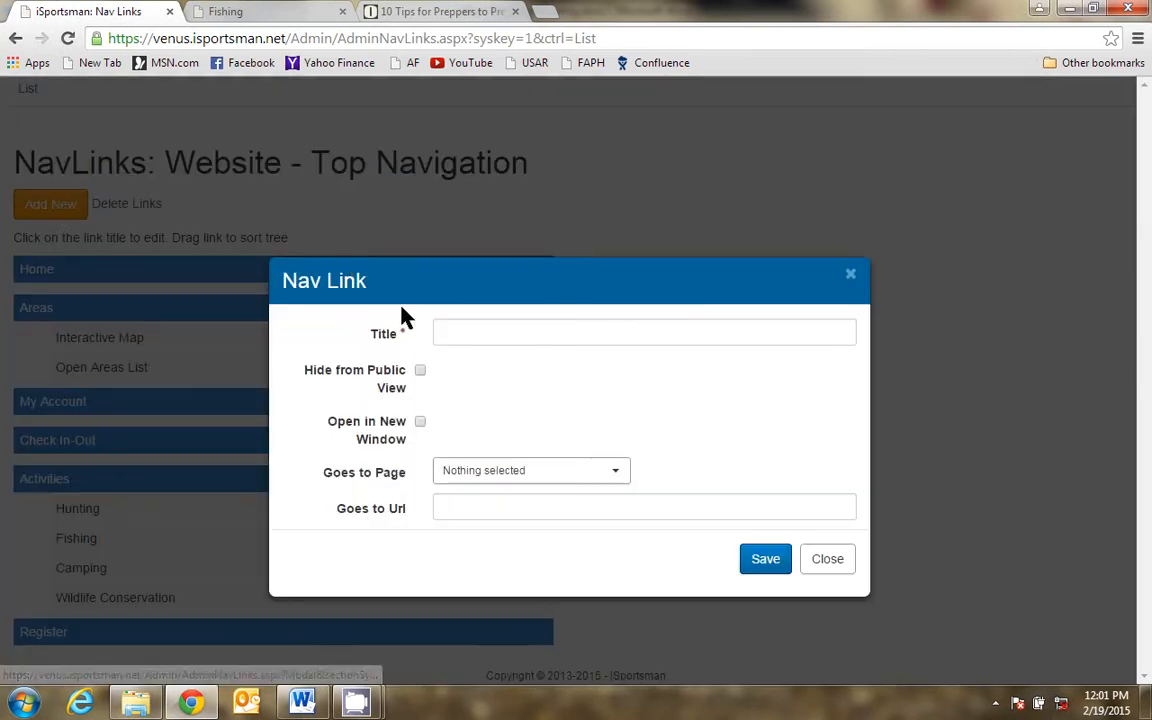
left_click(455, 332)
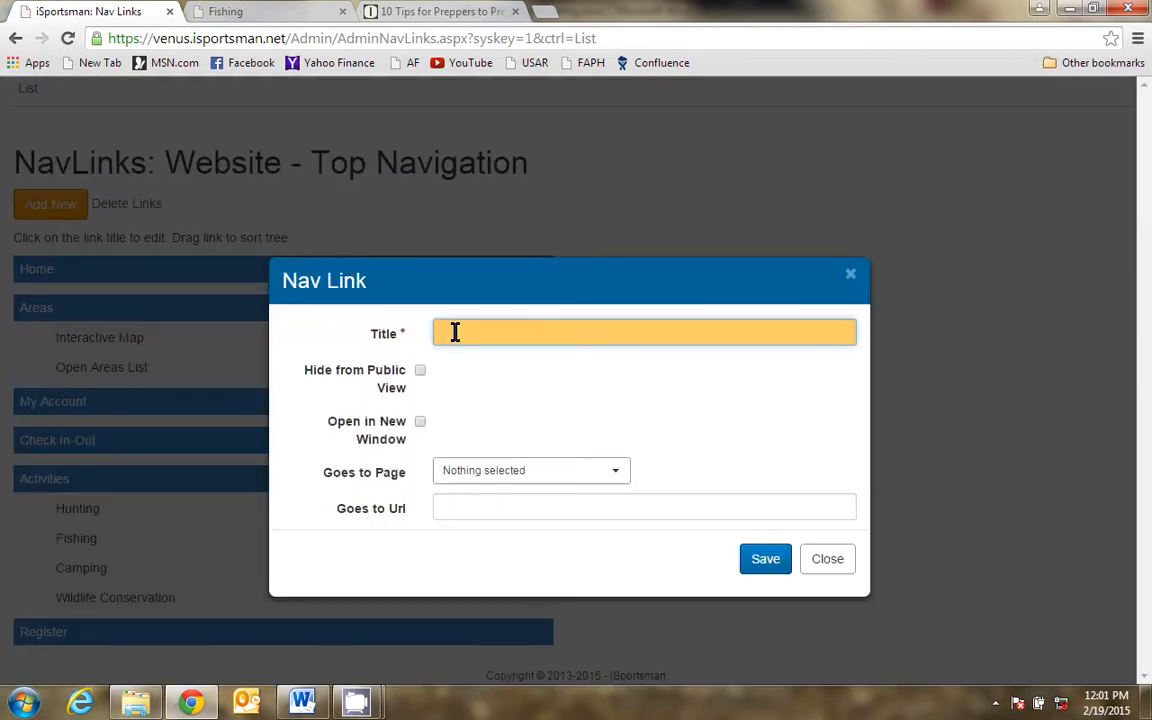
type("Su")
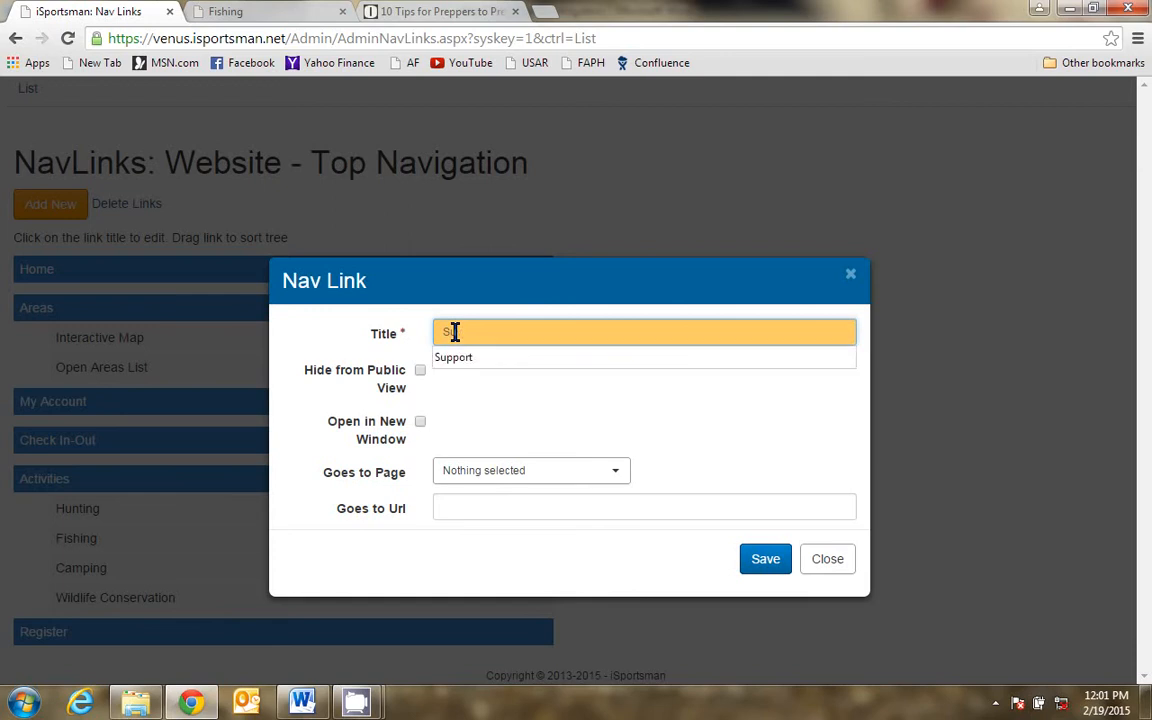
type("rva")
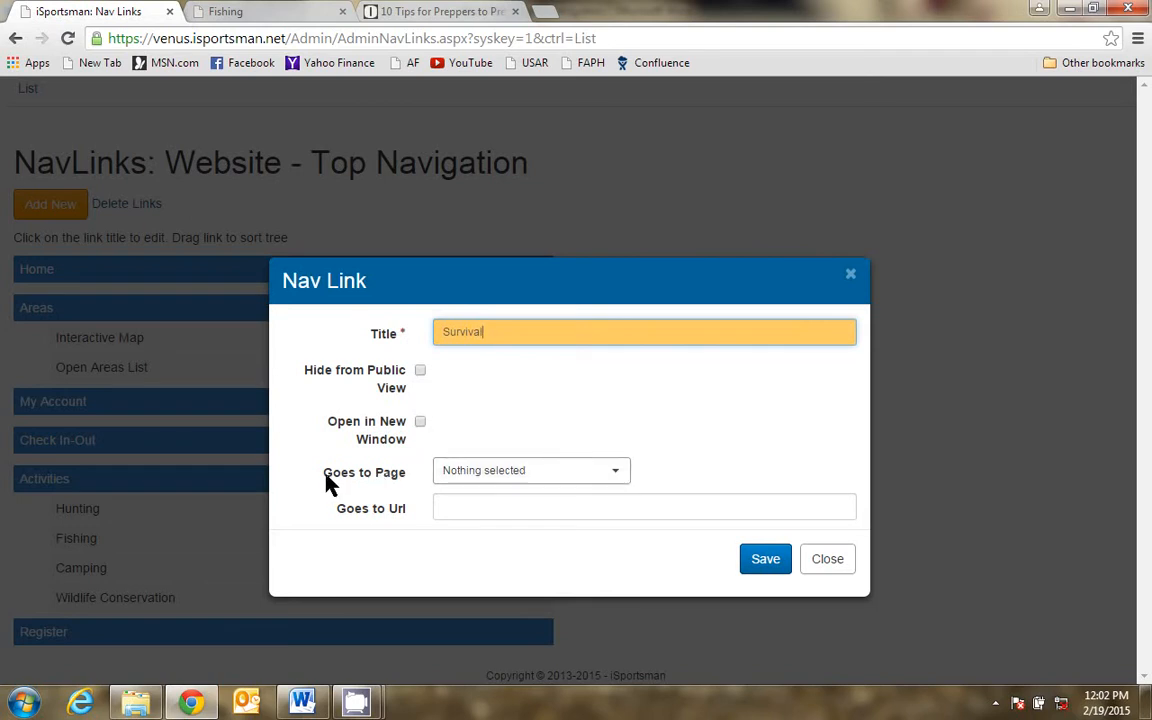
left_click_drag(325, 481, 411, 481)
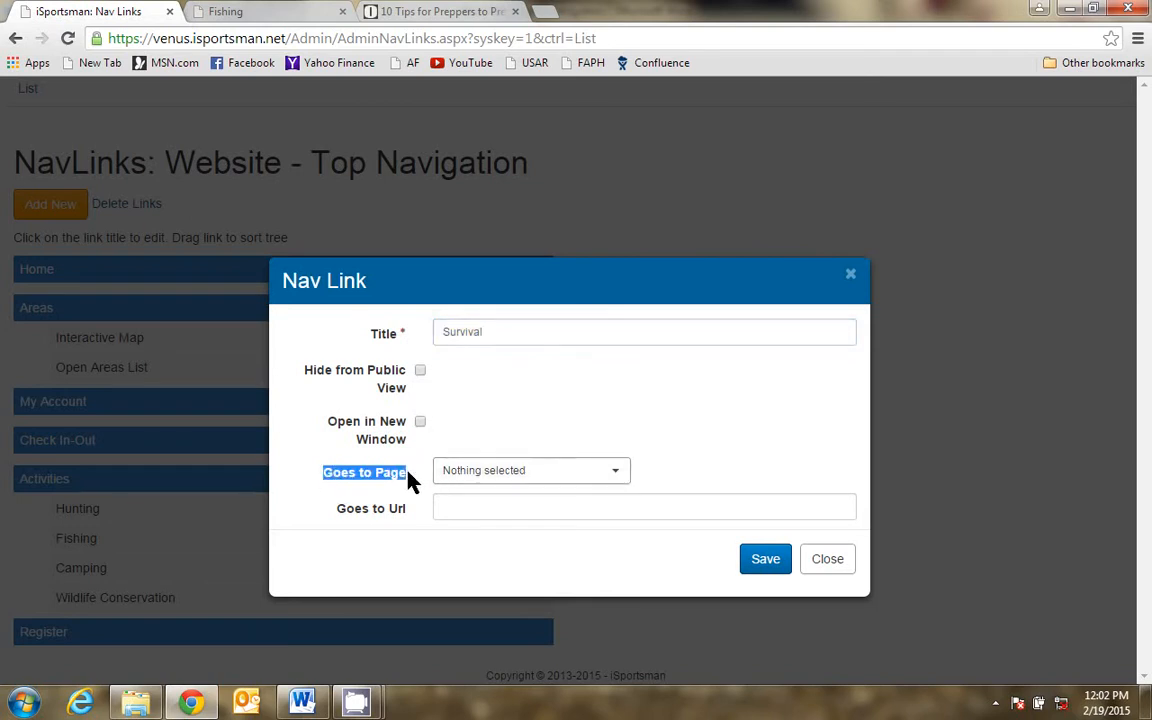
left_click(617, 478)
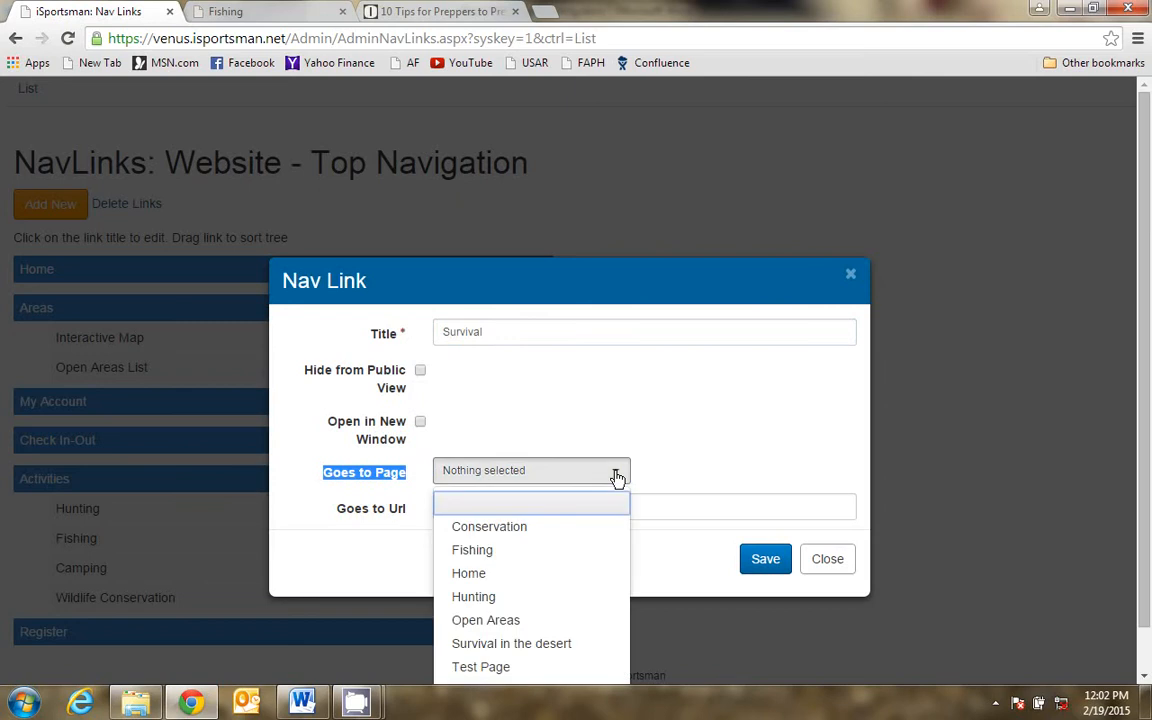
left_click(514, 644)
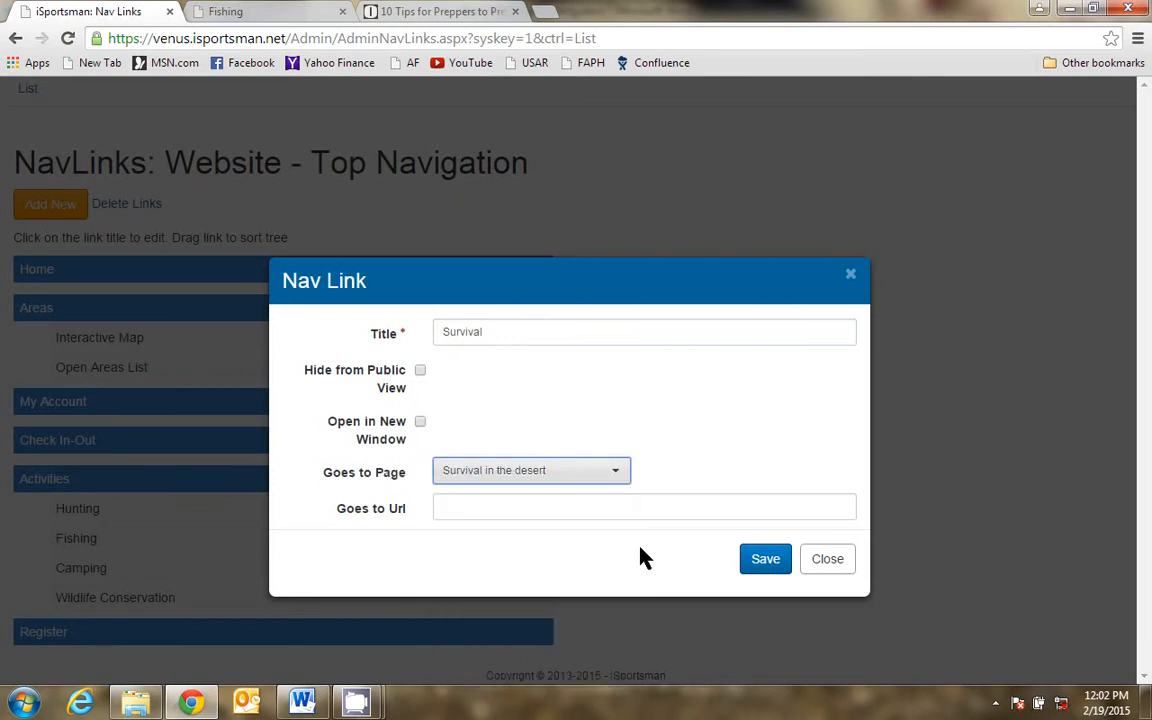
left_click(764, 560)
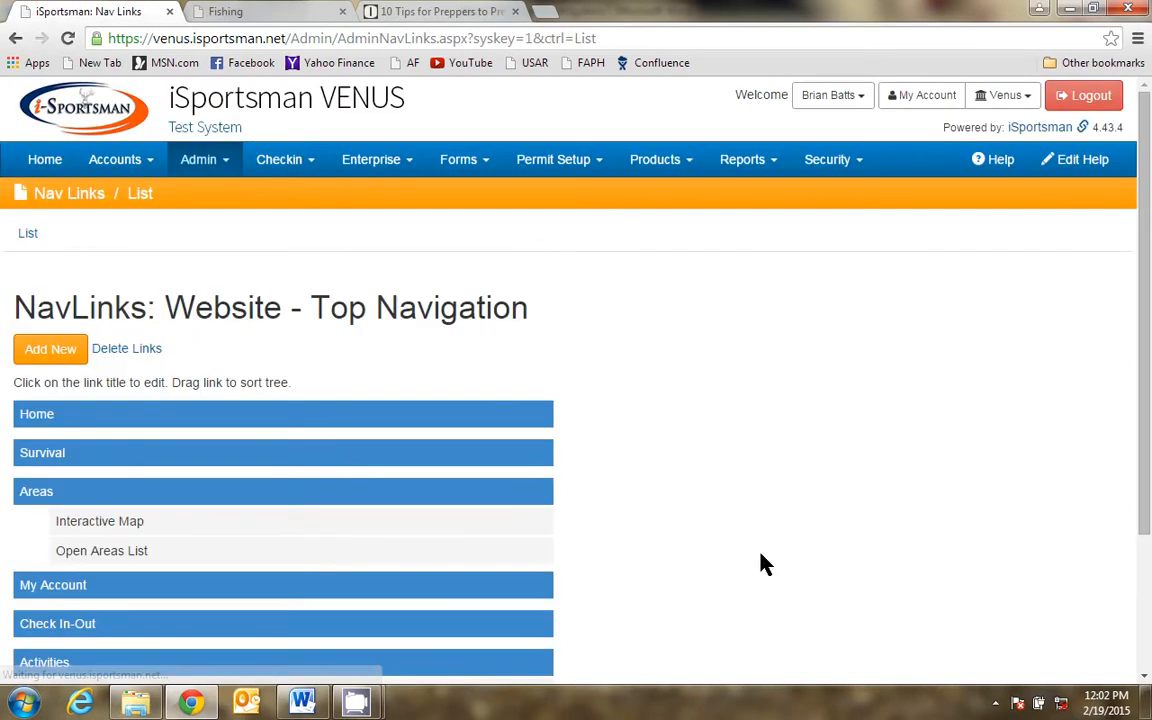
Review the updated link list, and reload the public Fishing page to check its top navigation.
scroll(680, 453, "down", 3)
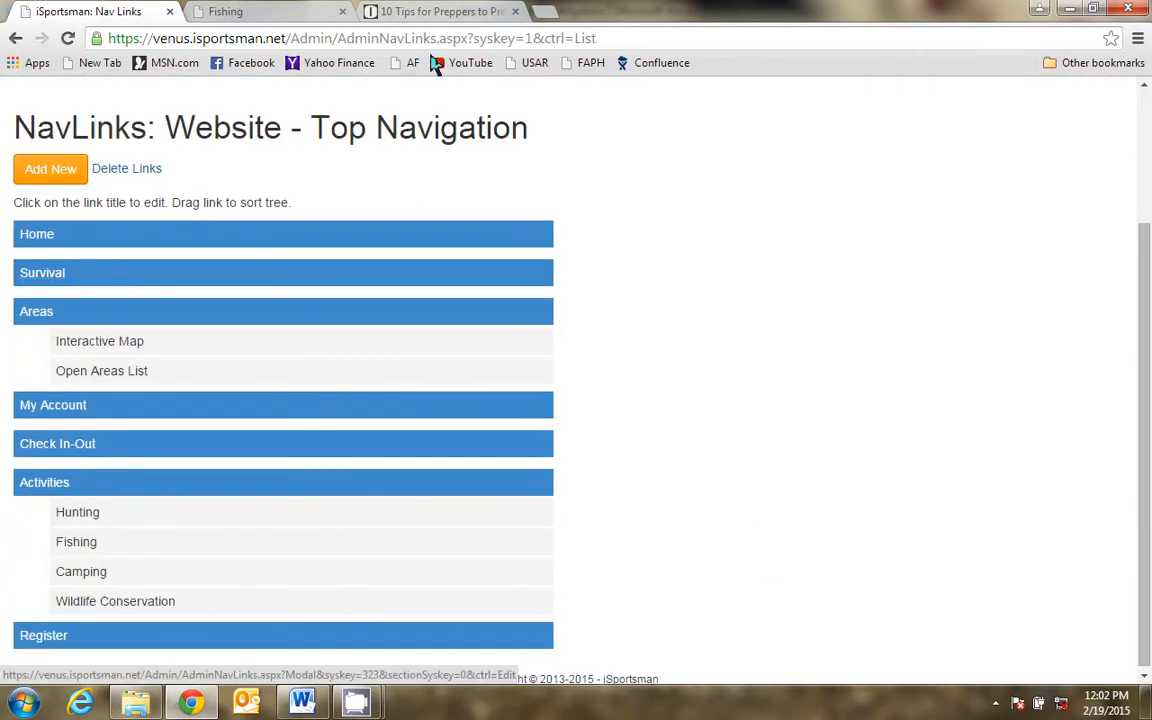
left_click(330, 16)
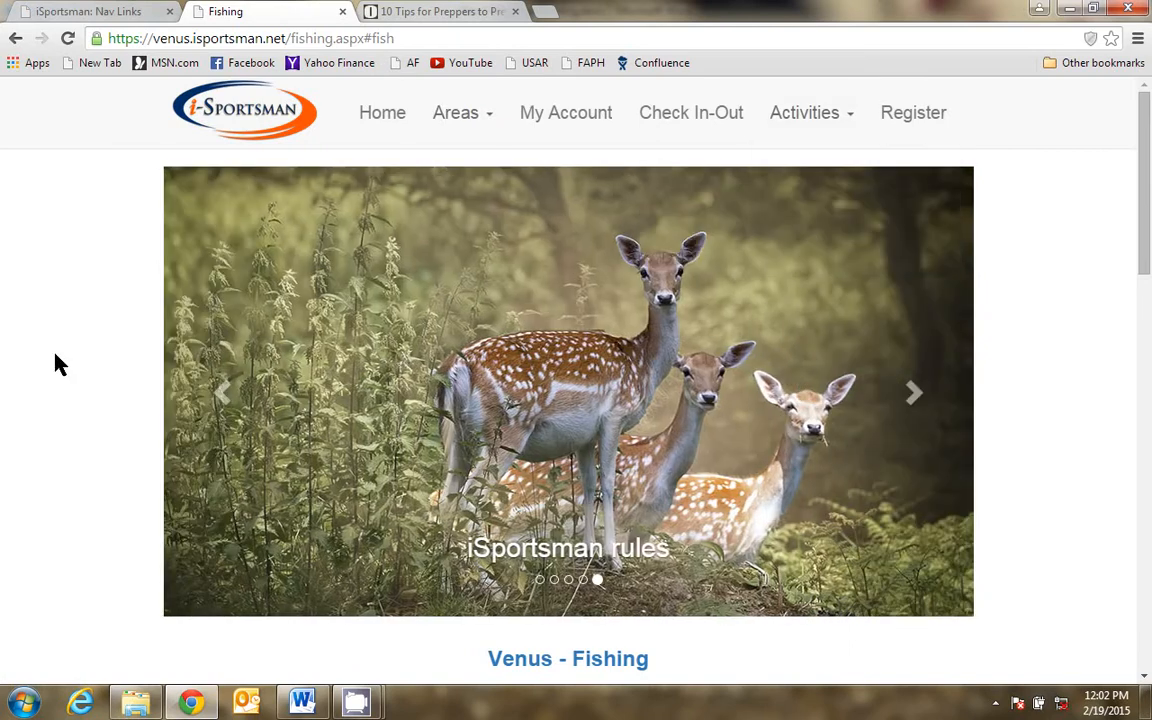
key("F5")
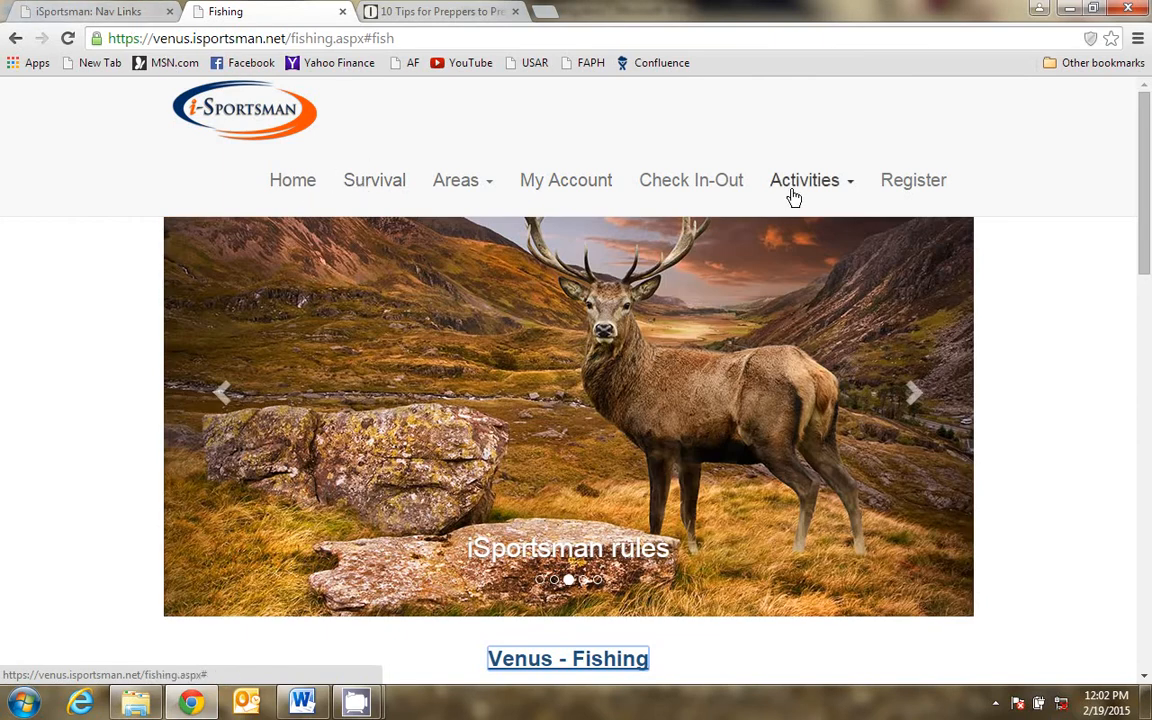
Move the Survival link under Activities in the Website - Top Navigation tree, between Fishing and Camping.
left_click(118, 14)
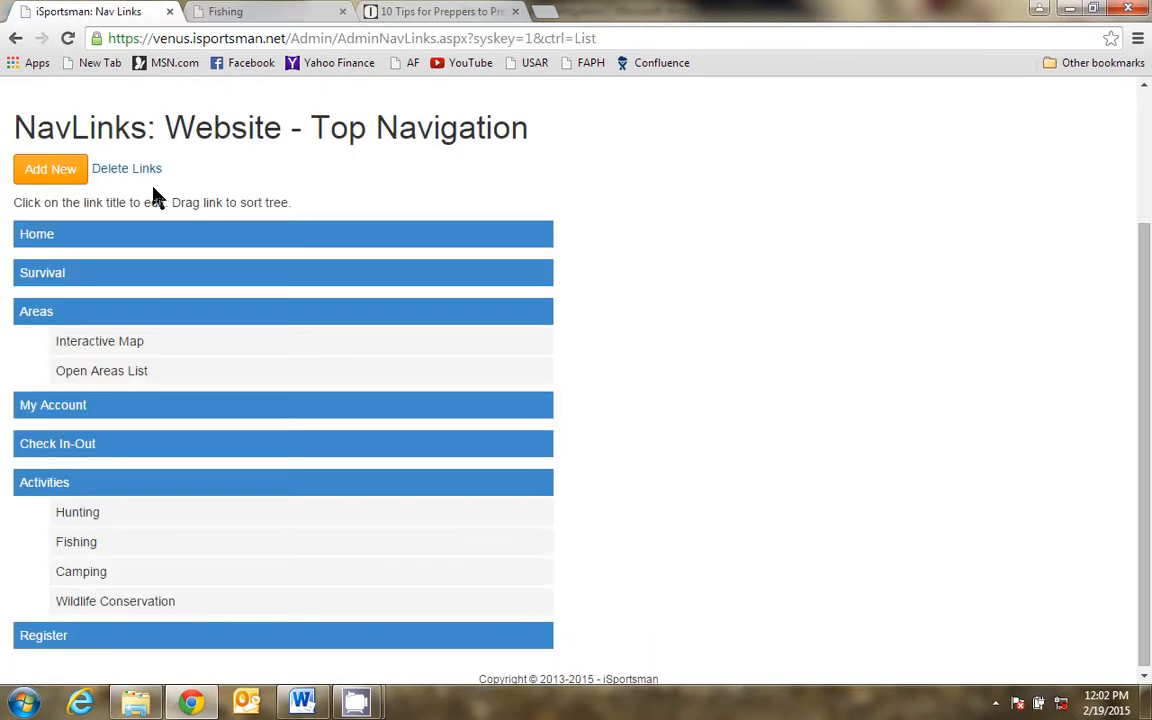
left_click_drag(85, 281, 129, 589)
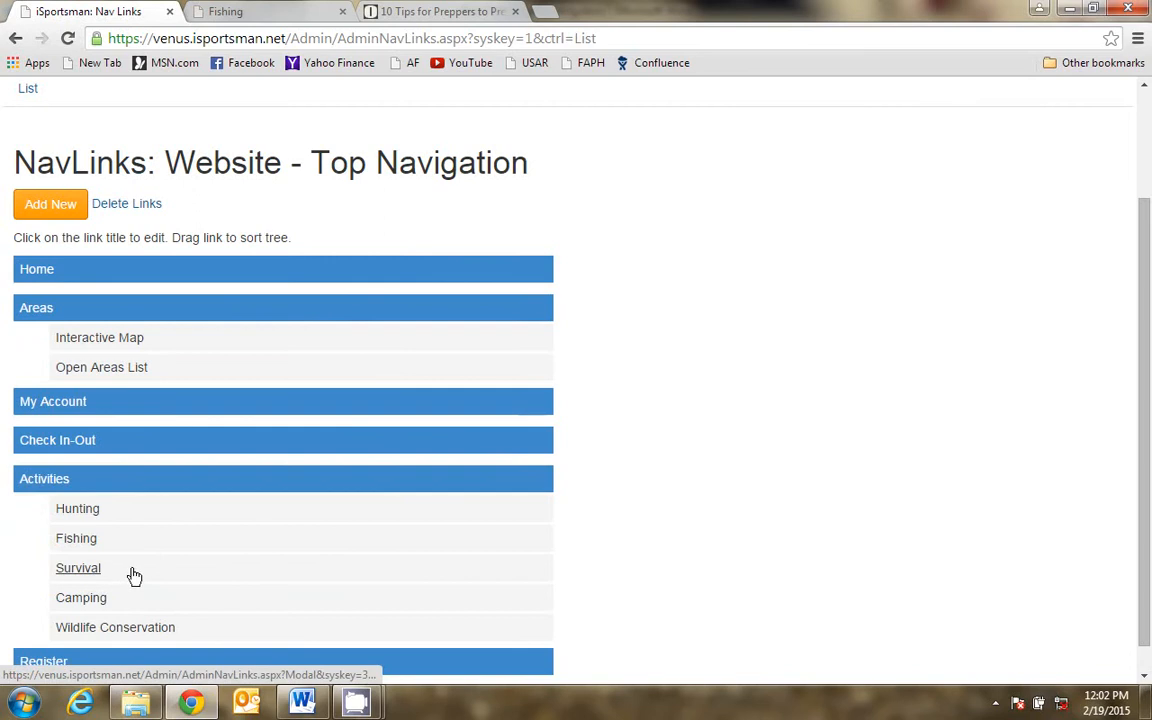
mouse_move(134, 576)
left_mouse_down()
mouse_move(100, 478)
mouse_move(69, 478)
mouse_move(103, 499)
mouse_move(144, 586)
left_mouse_up()
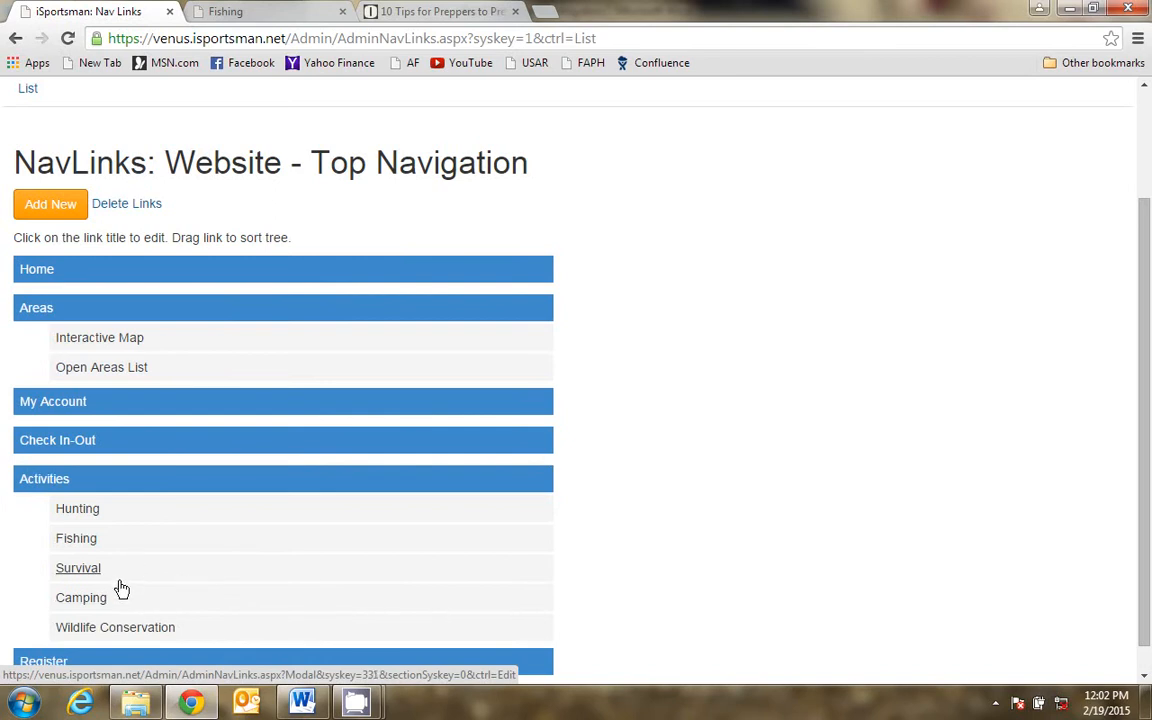
Reload the public Fishing page and open the Survival page from its Activities links.
left_click(292, 13)
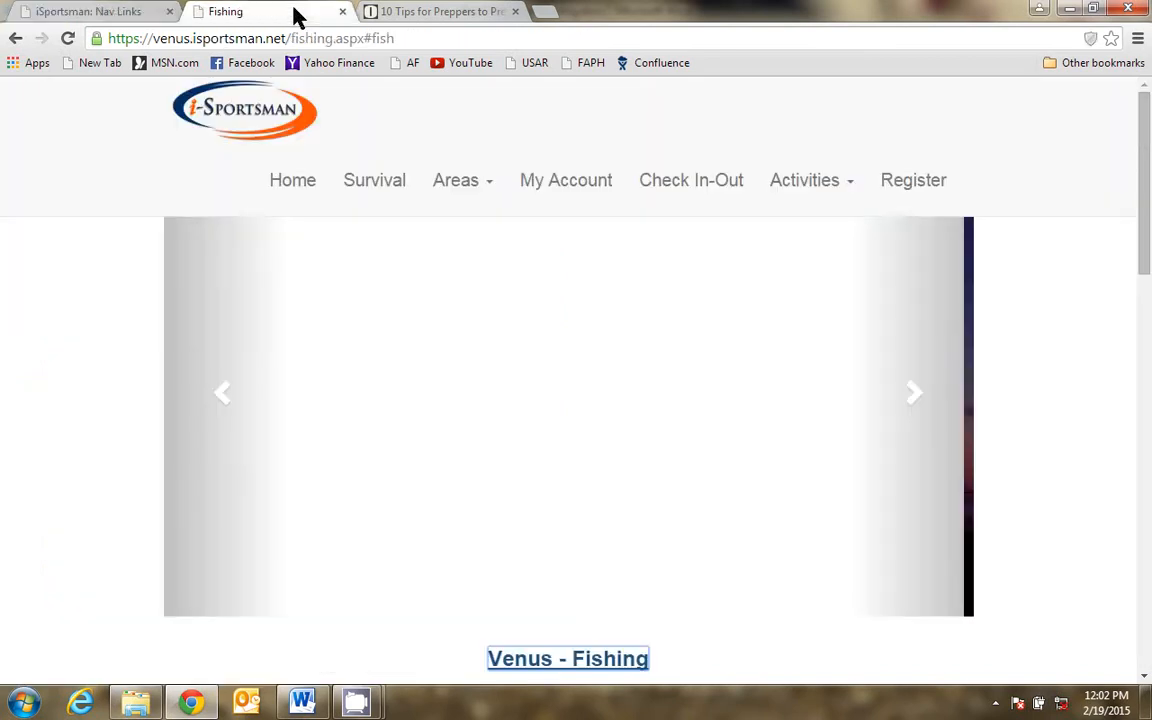
key("F5")
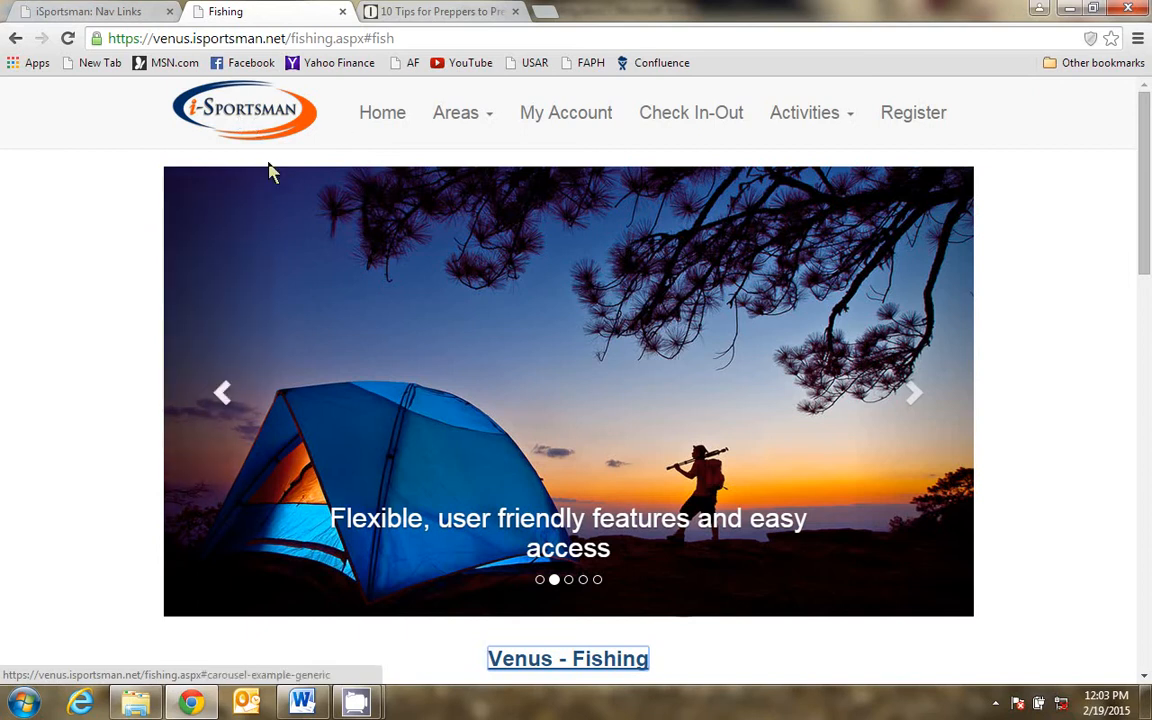
left_click(795, 118)
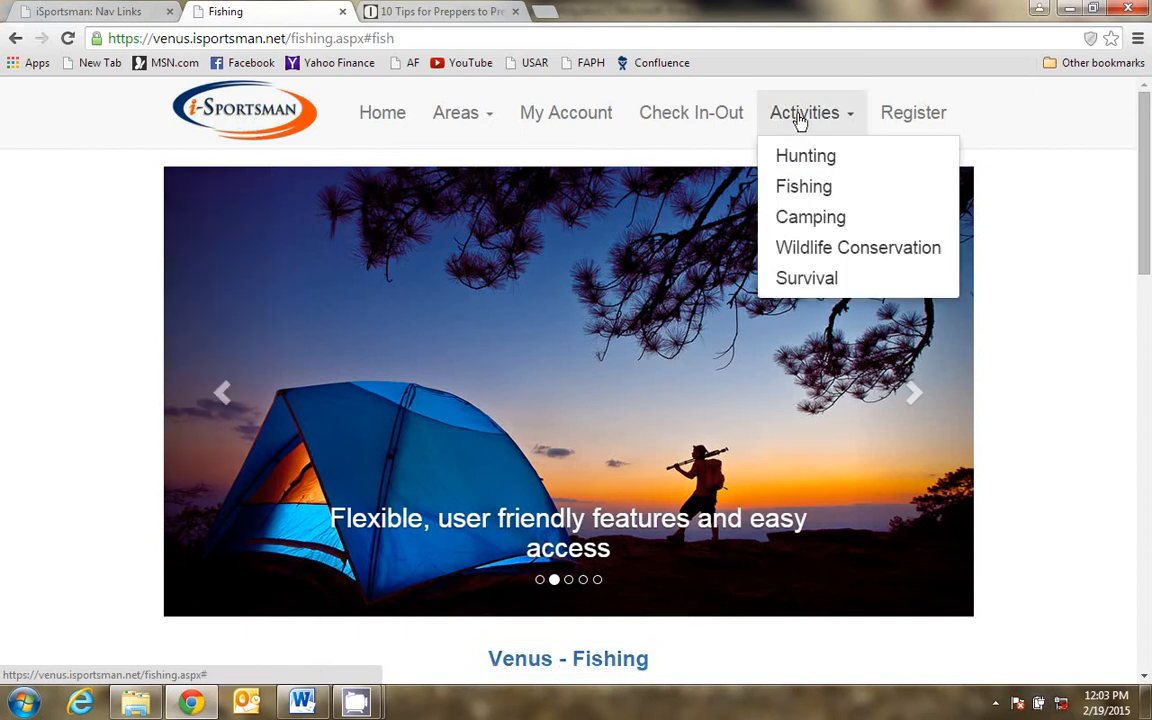
left_click(827, 285)
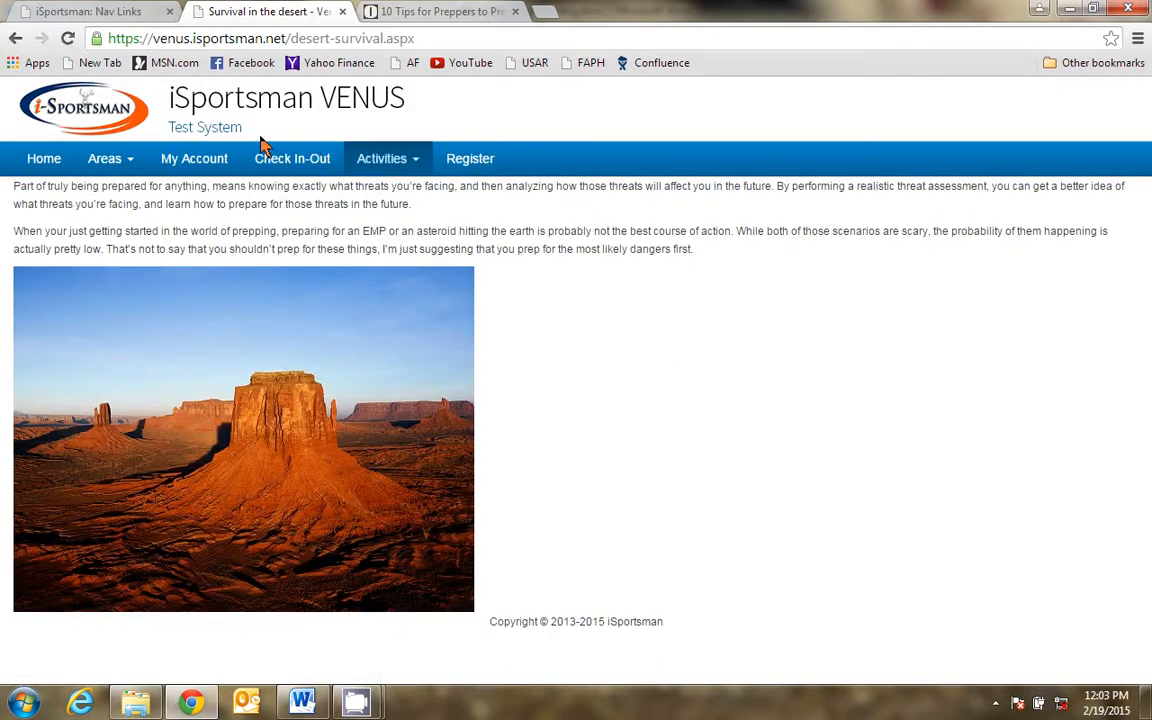
Return to the public Home page, reopen the Survival page through Activities, and review its text and image layout.
left_click(45, 162)
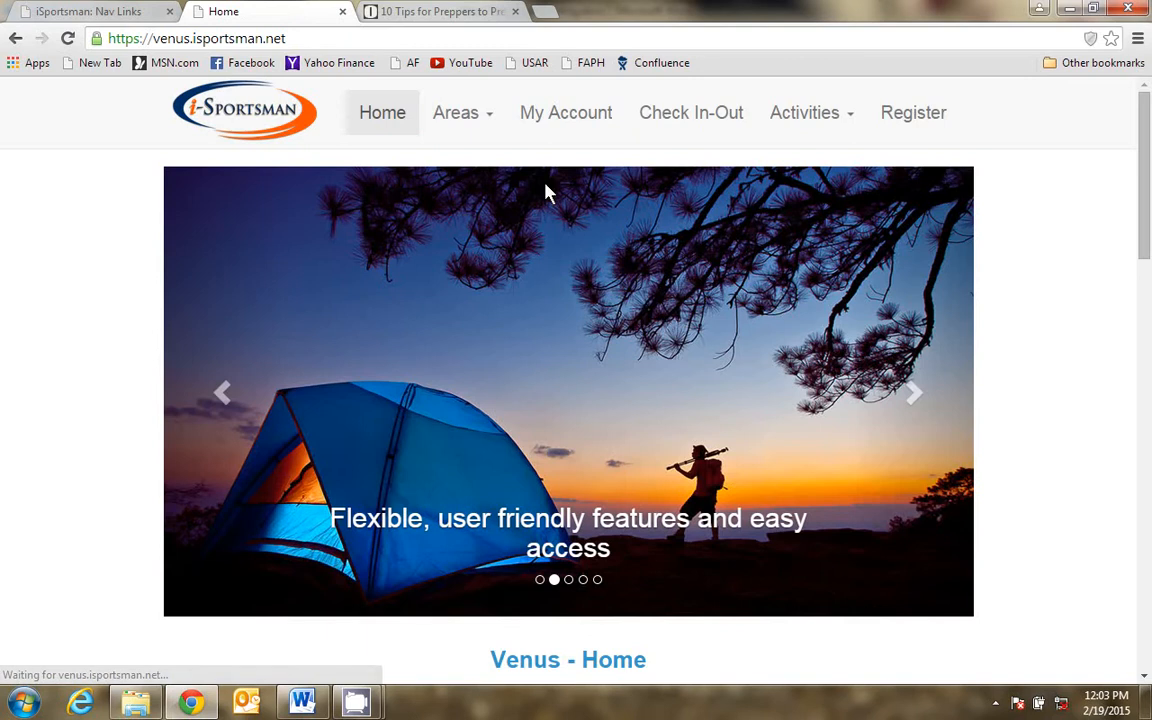
left_click(803, 114)
left_click(792, 284)
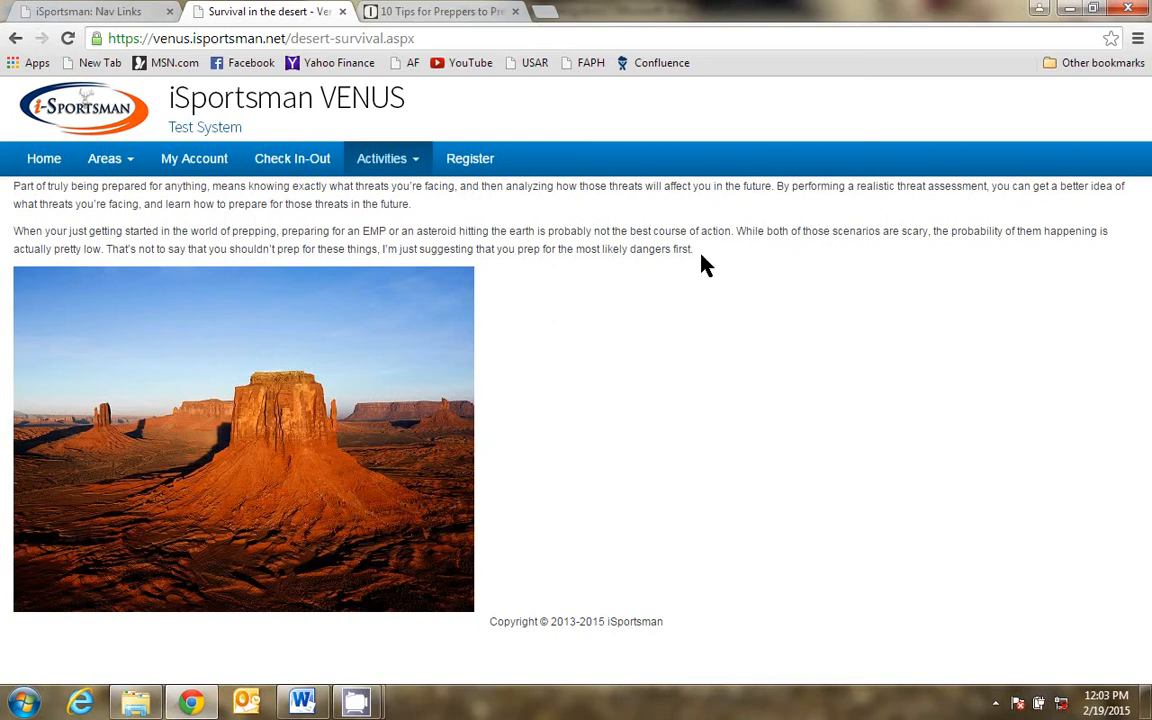
left_click_drag(700, 264, 36, 205)
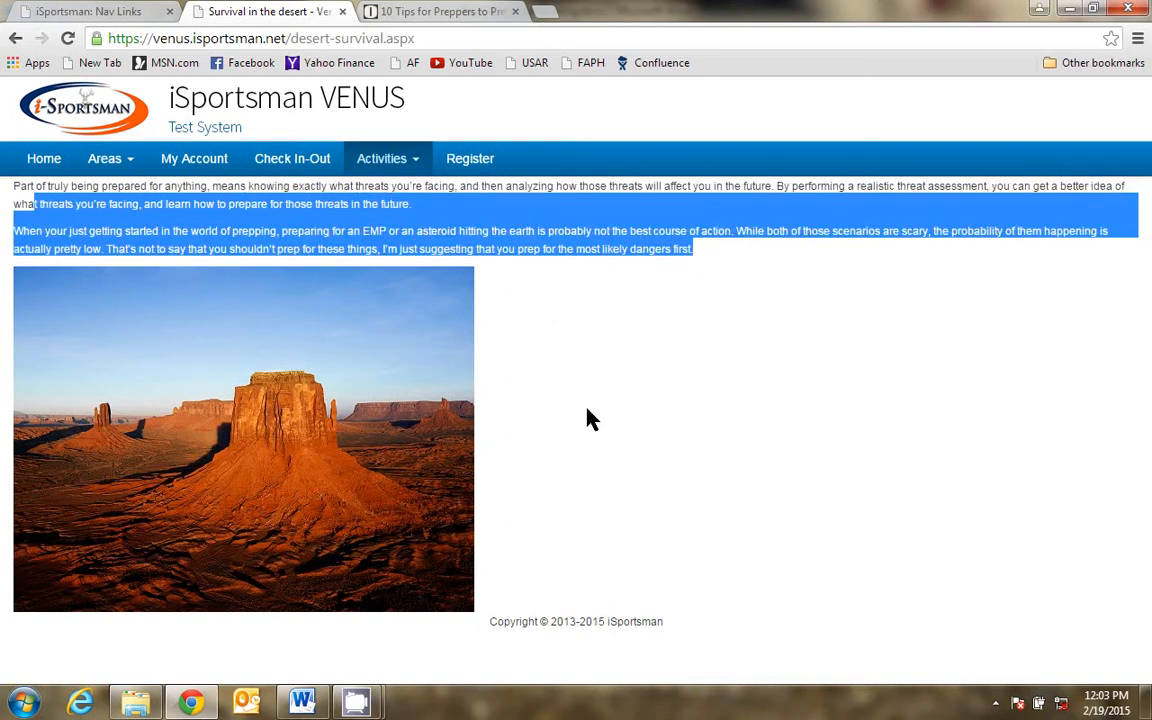
left_click(505, 325)
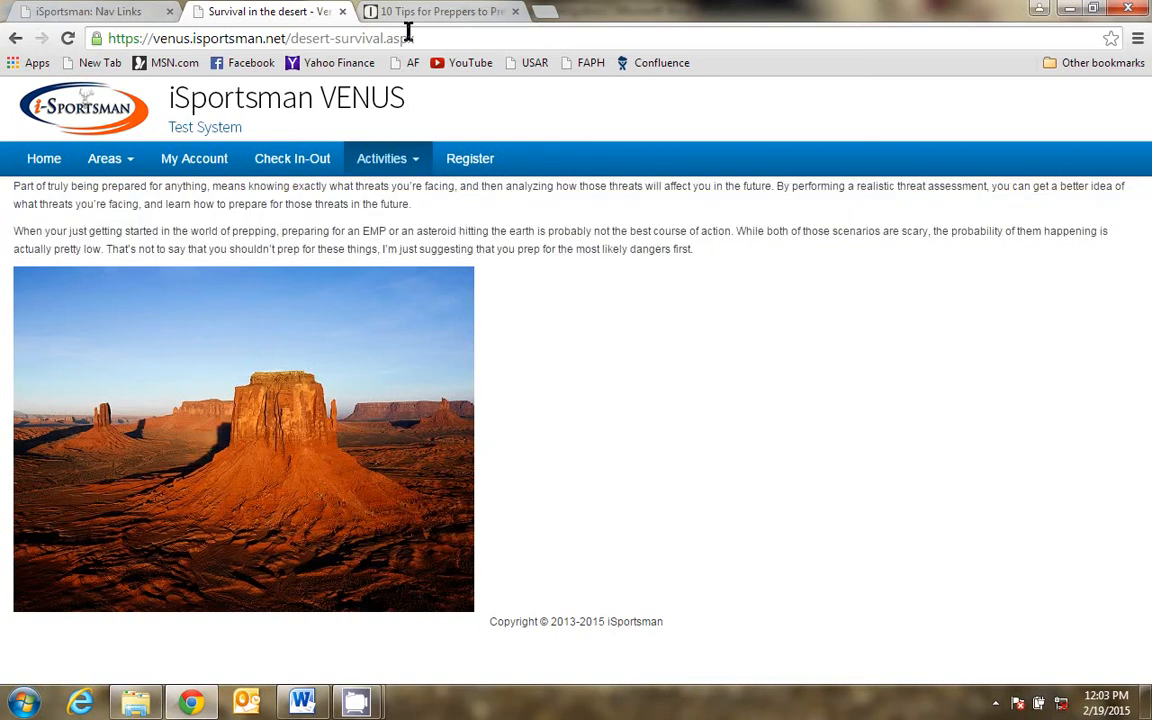
Open the Survival in the desert web page for editing in the admin site, and maximize its content editor.
left_click(98, 15)
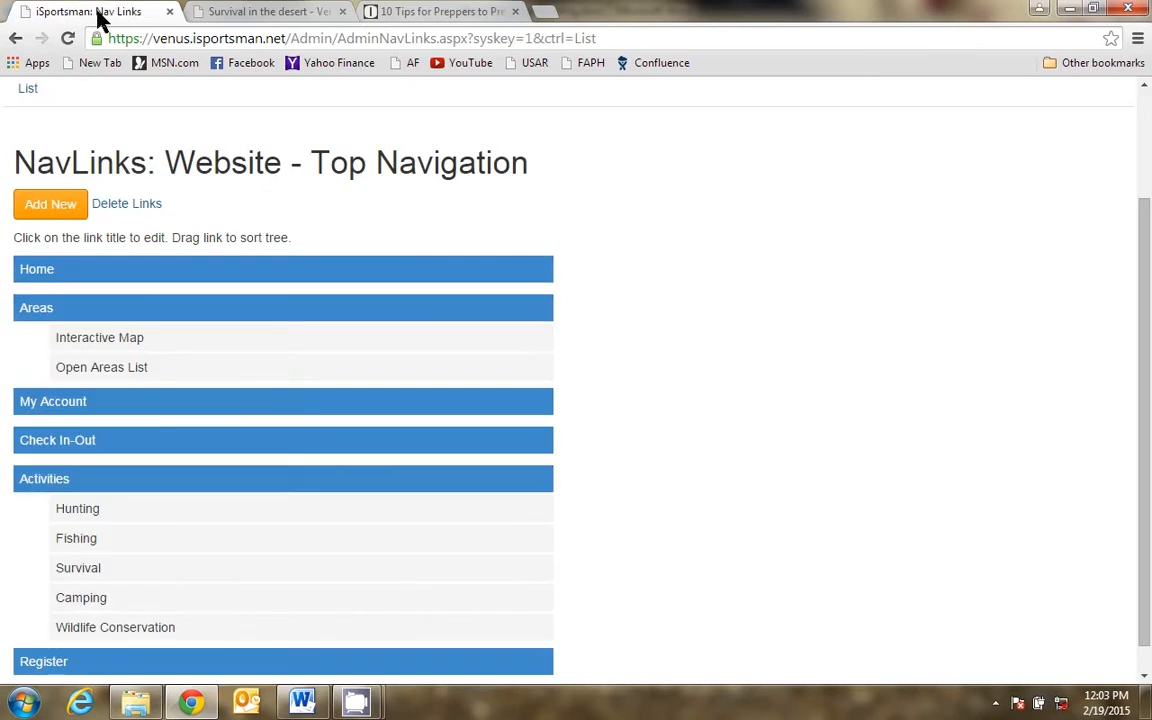
scroll(305, 178, "up", 2)
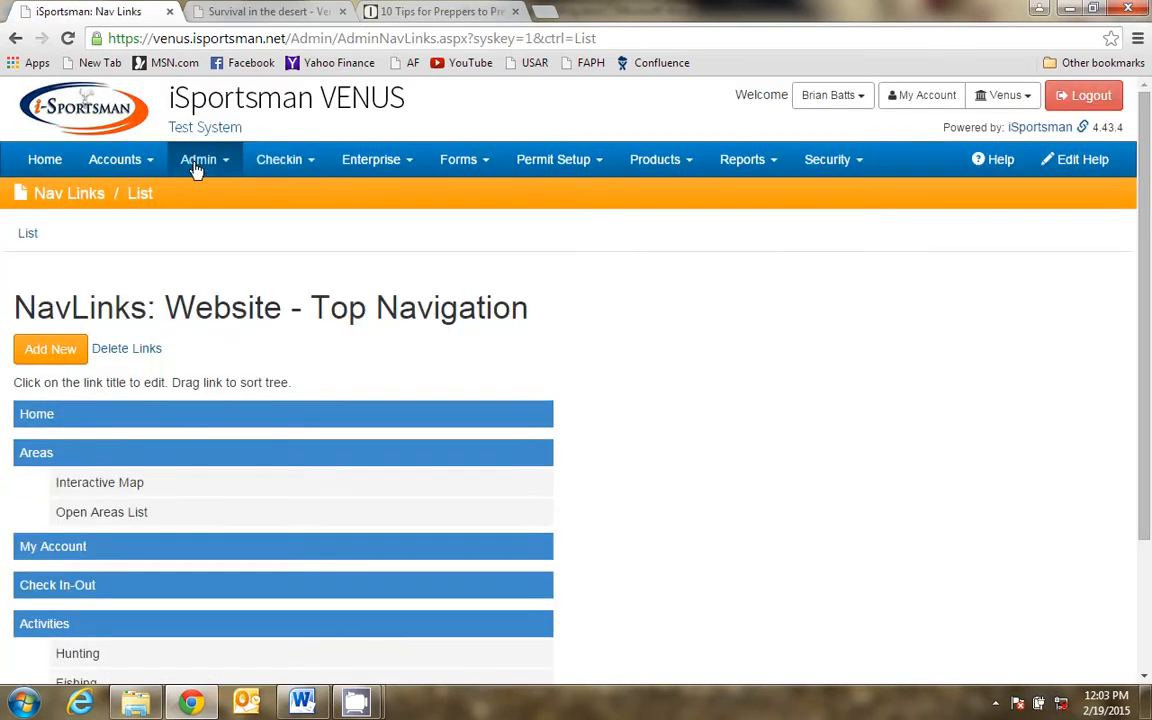
left_click(197, 165)
left_click(226, 546)
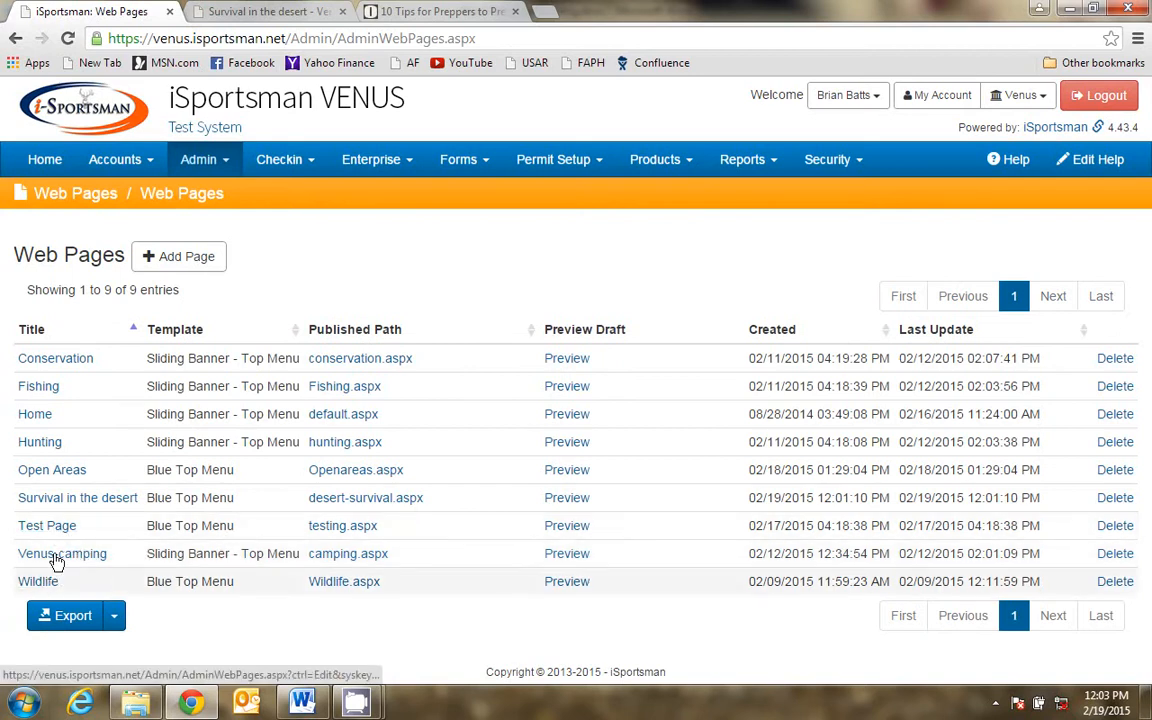
left_click(63, 497)
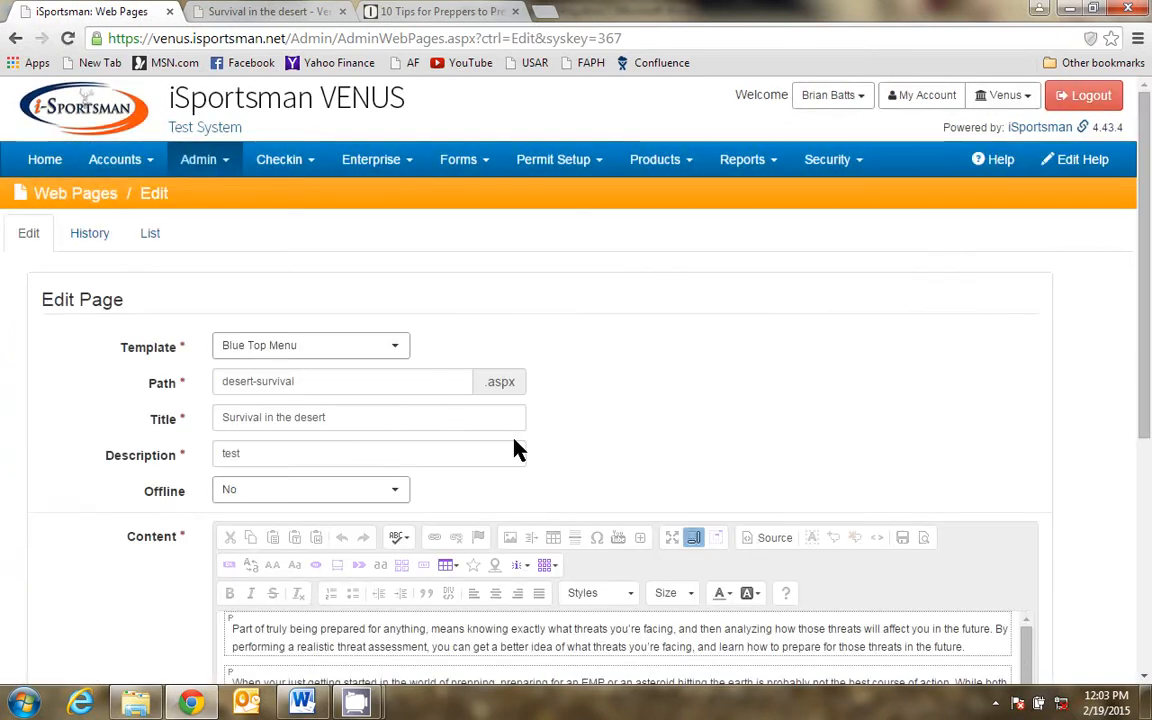
left_click(672, 538)
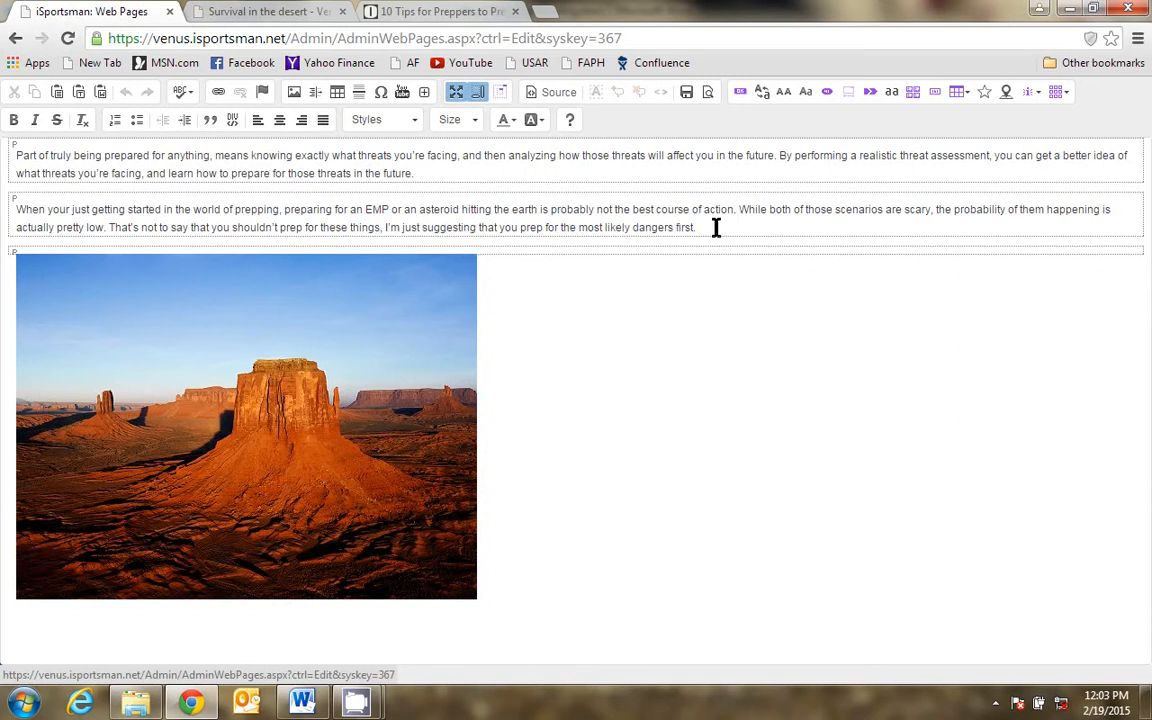
Examine the second paragraph and the desert image in the editor by selecting each of them.
left_click_drag(715, 226, 4, 215)
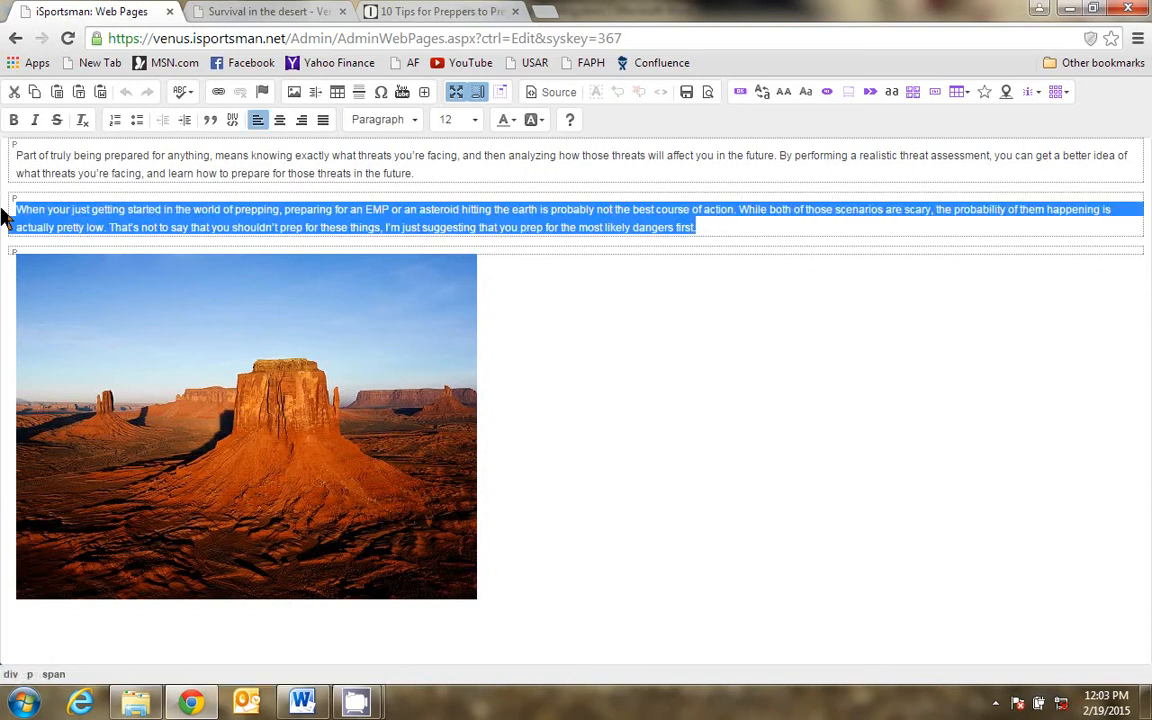
left_click(596, 306)
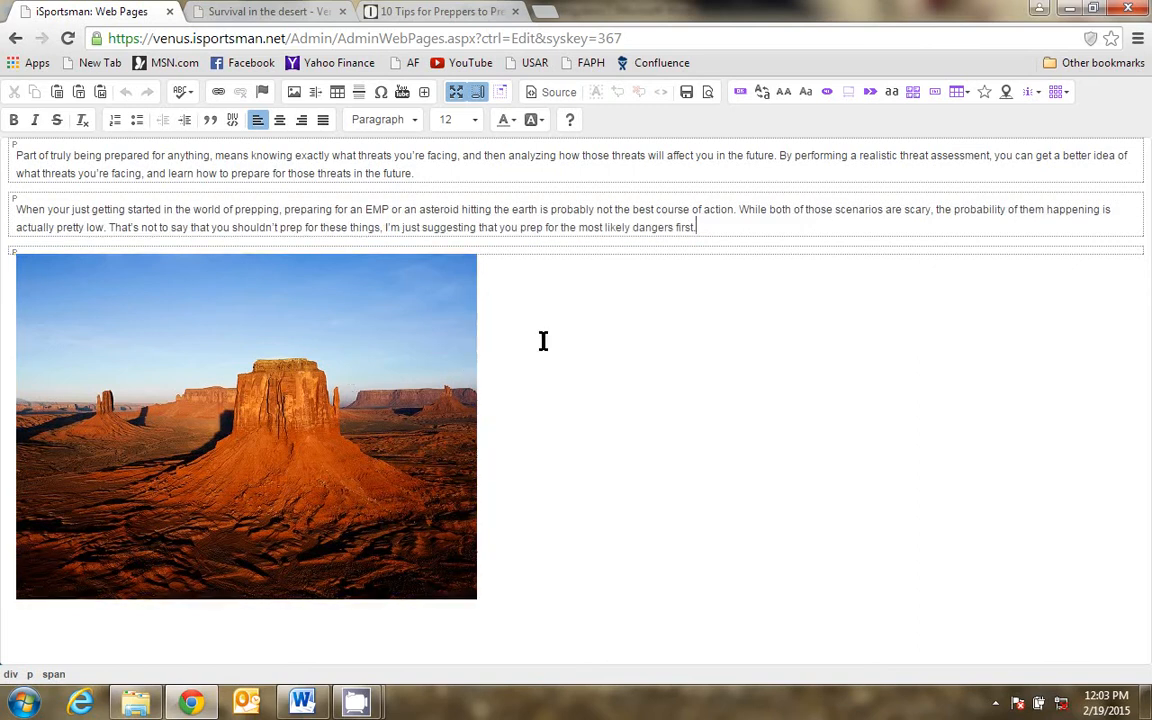
left_click(406, 341)
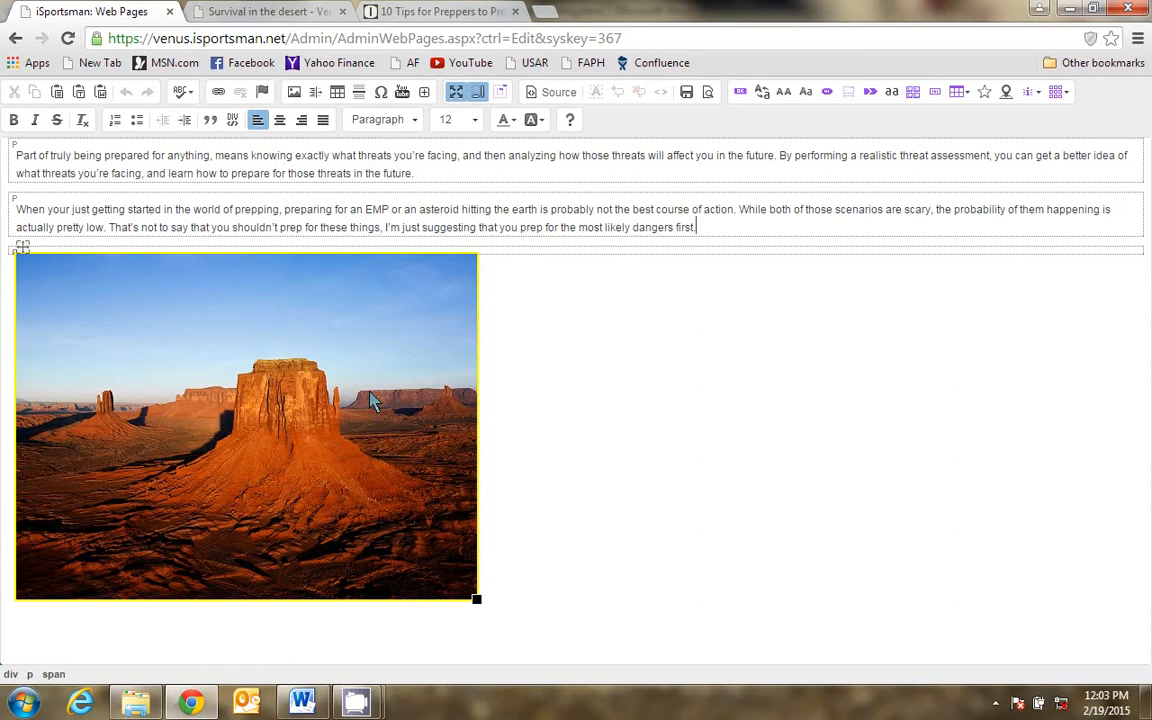
left_click(334, 437)
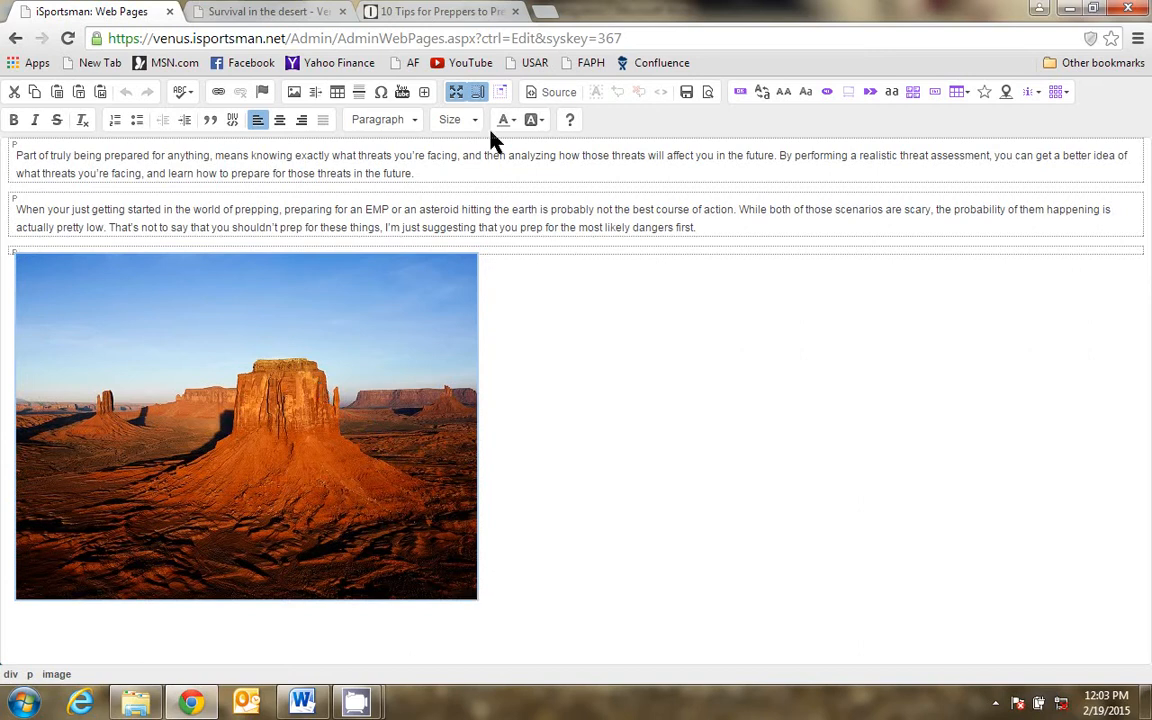
Add a new paragraph after the desert image and insert a 6/6 Bootstrap row template there with column type XS.
left_click(544, 587)
left_click(452, 558)
left_click(573, 576)
key("Return")
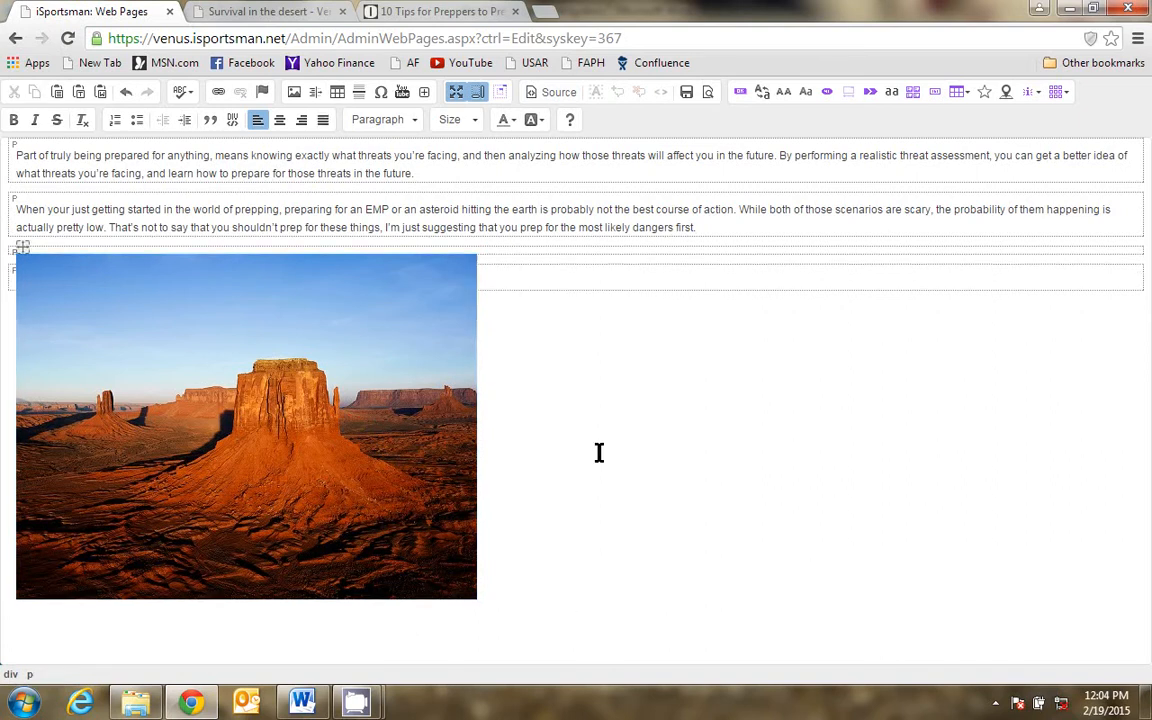
left_click(1057, 92)
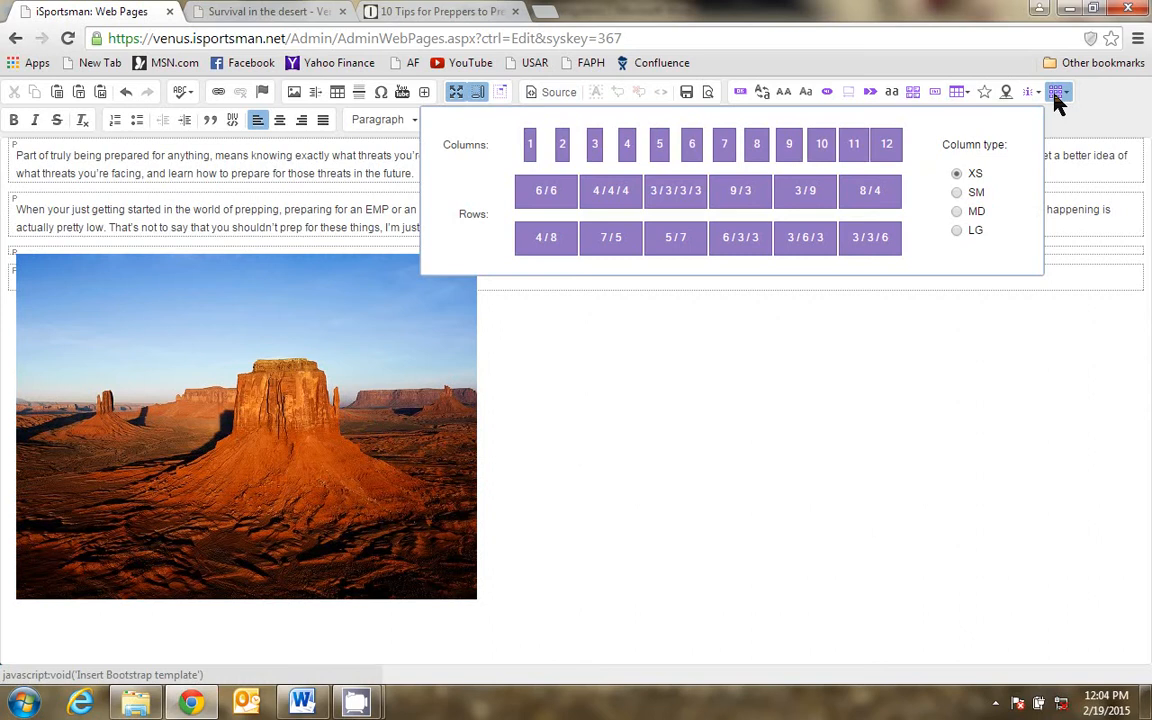
left_click(553, 199)
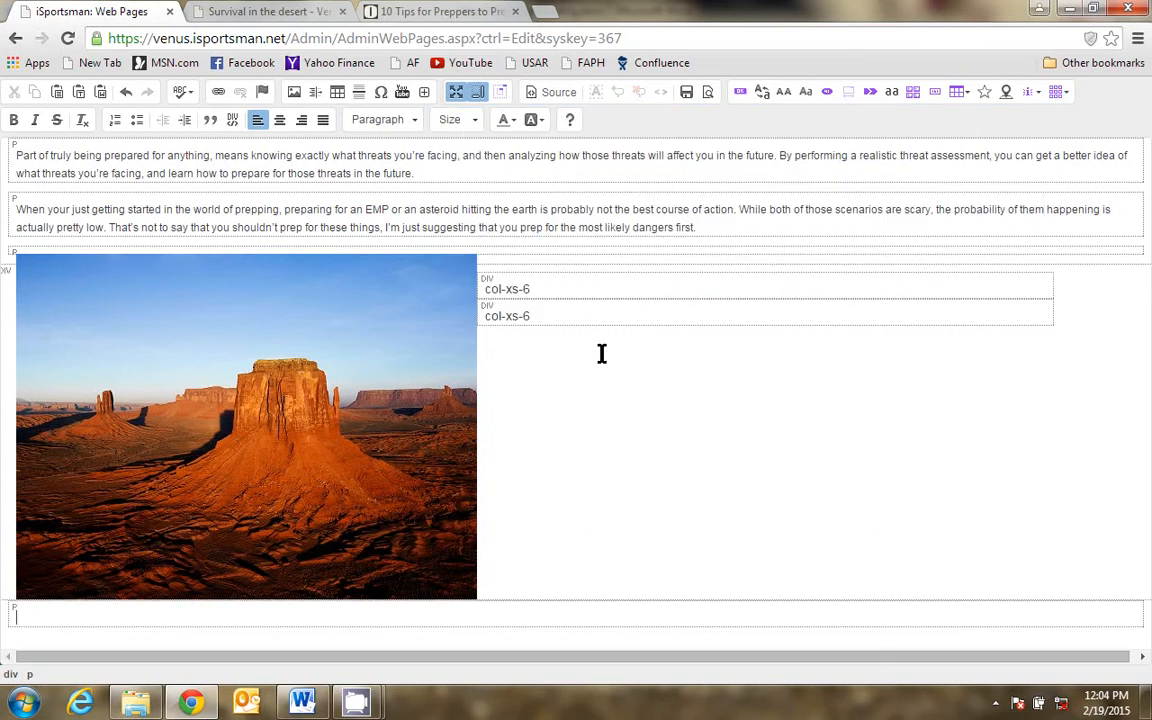
Delete the original desert image above the two-column row.
left_click(309, 419)
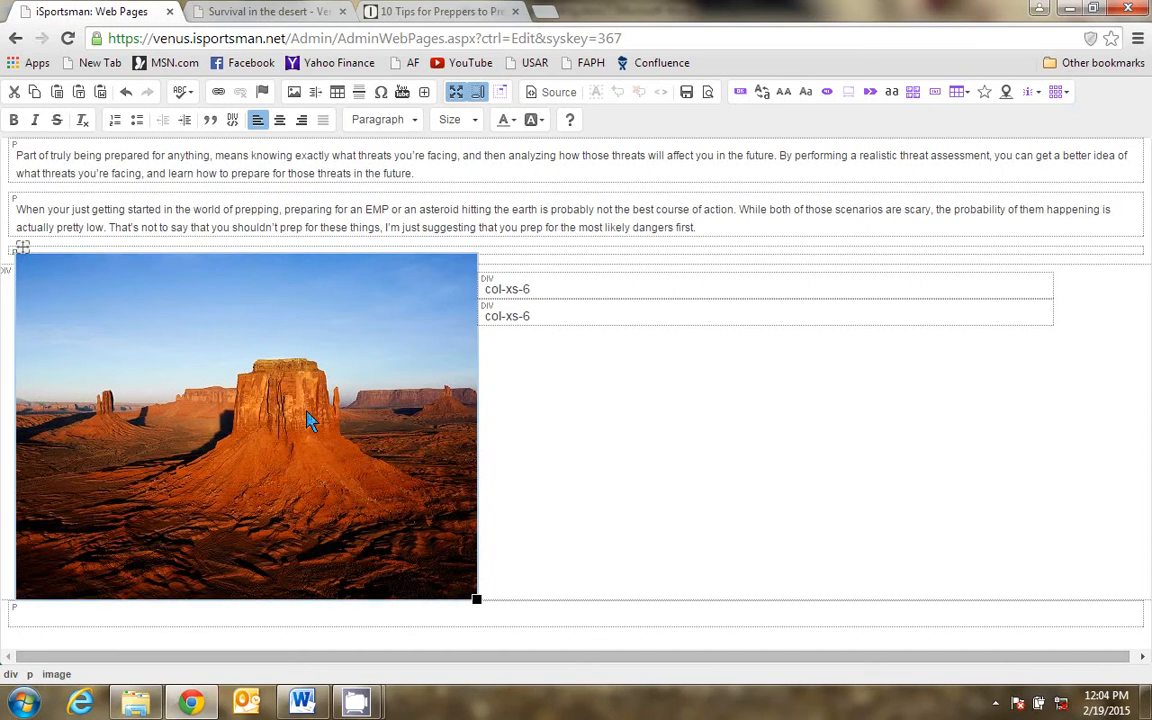
key("Delete")
left_click(264, 306)
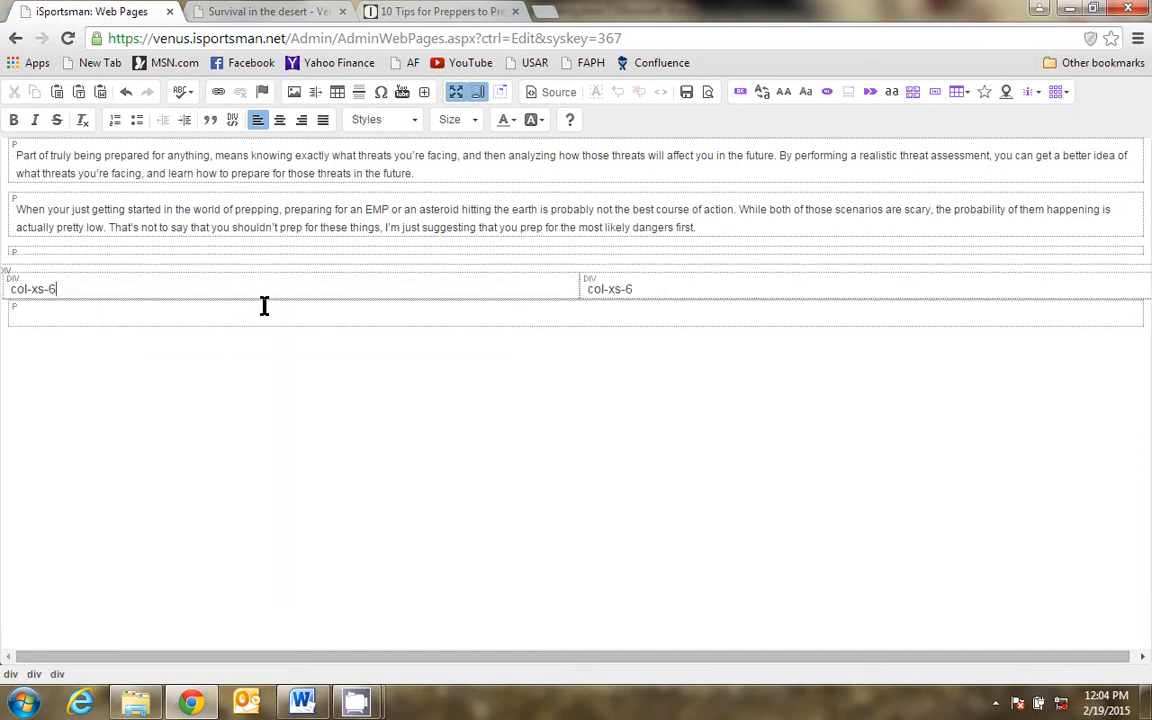
key("shift+Left")
Copy the "When your just getting started" paragraph into the row's left column, replacing its col-xs-6 placeholder text.
left_click_drag(697, 227, 14, 211)
key("ctrl+c")
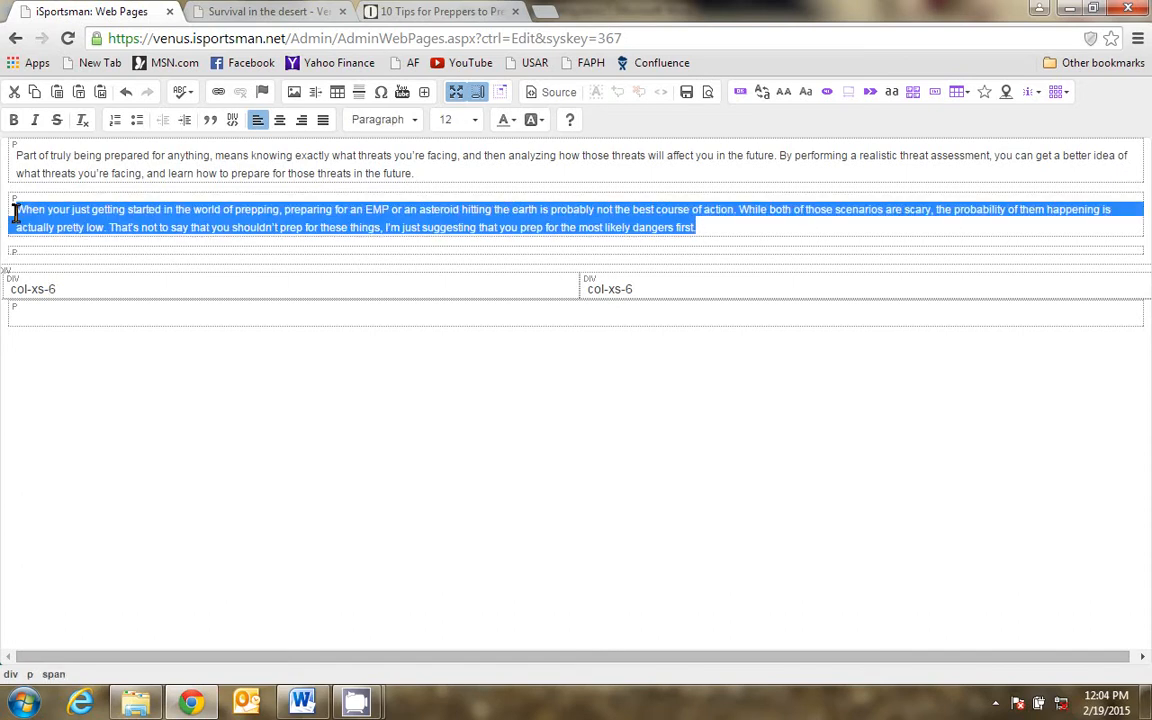
left_click(63, 289)
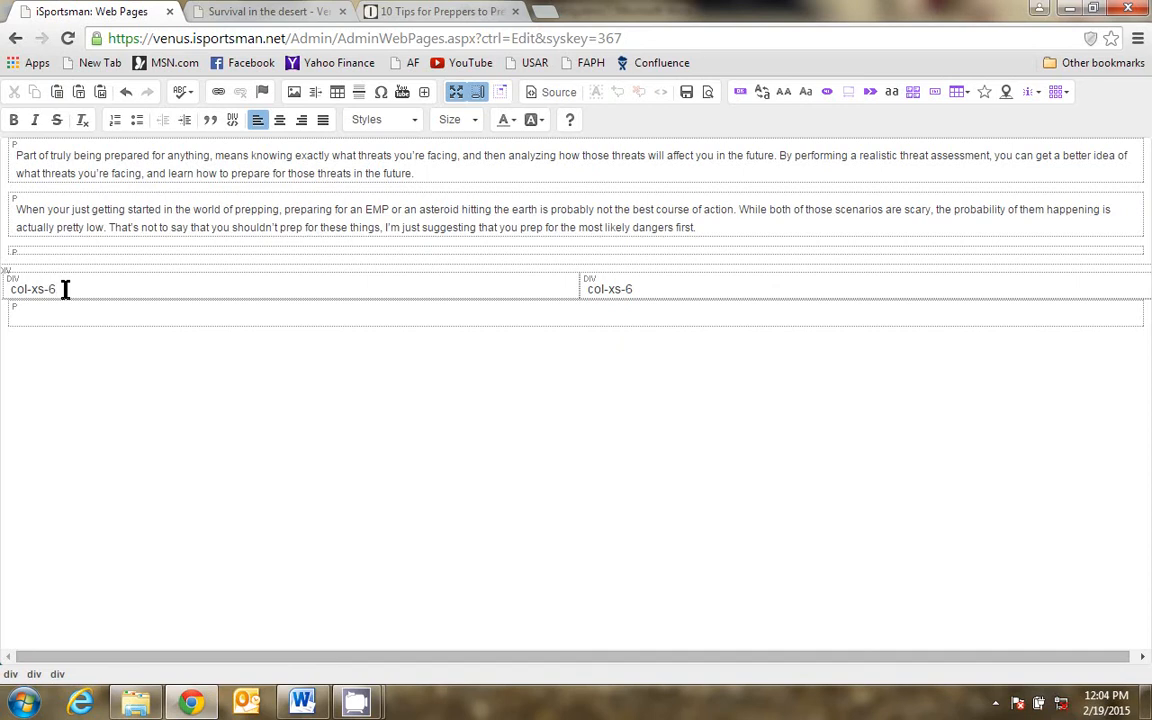
key("shift+Left")
key("shift+Left")
key("shift+Left")
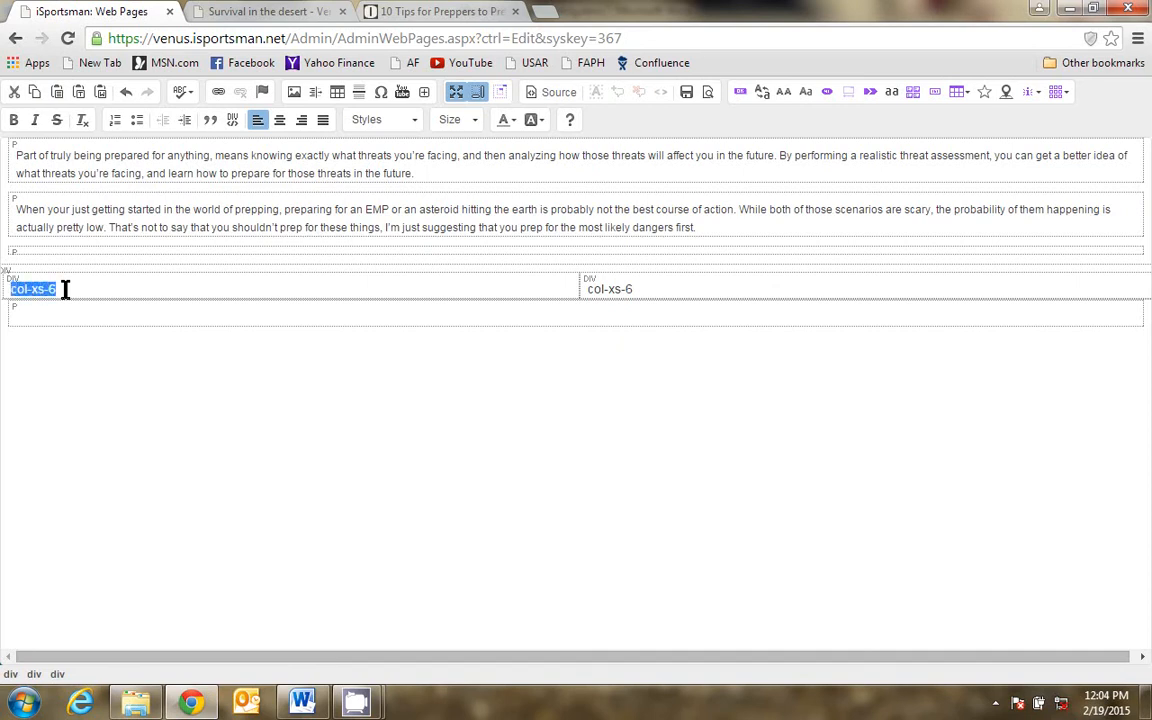
key("ctrl+v")
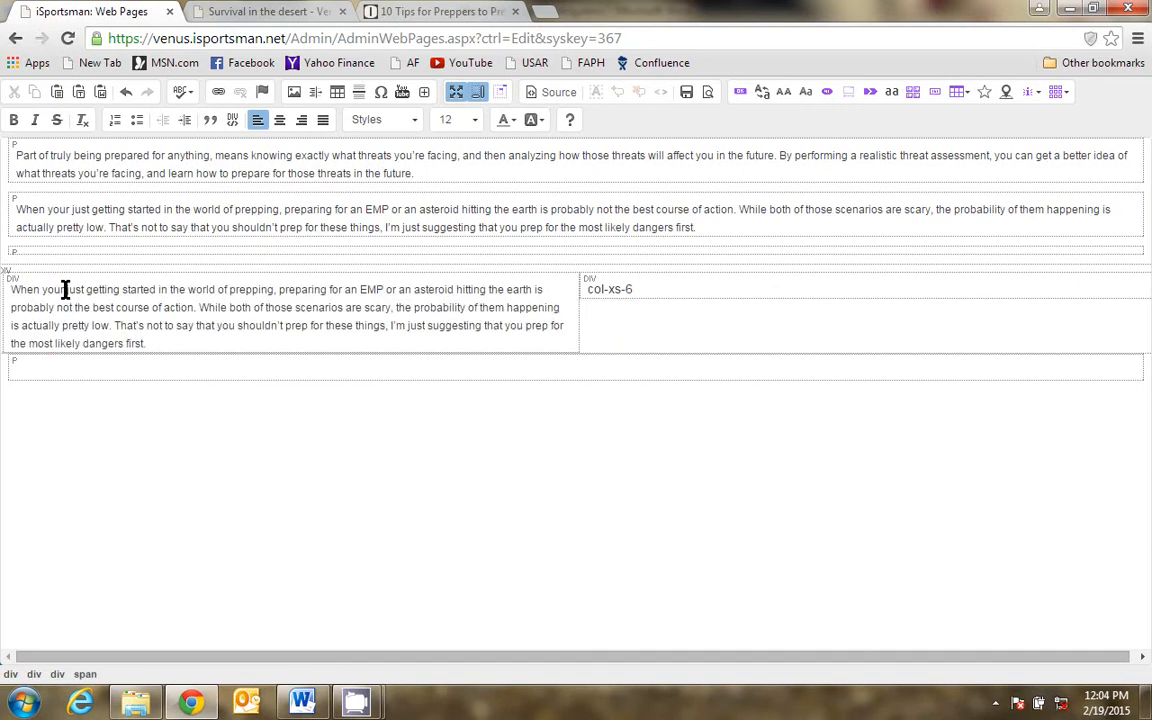
Try to clear the col-xs-6 placeholder text from the right column, and undo the removal.
left_click(641, 290)
key("BackSpace")
key("BackSpace")
key("BackSpace")
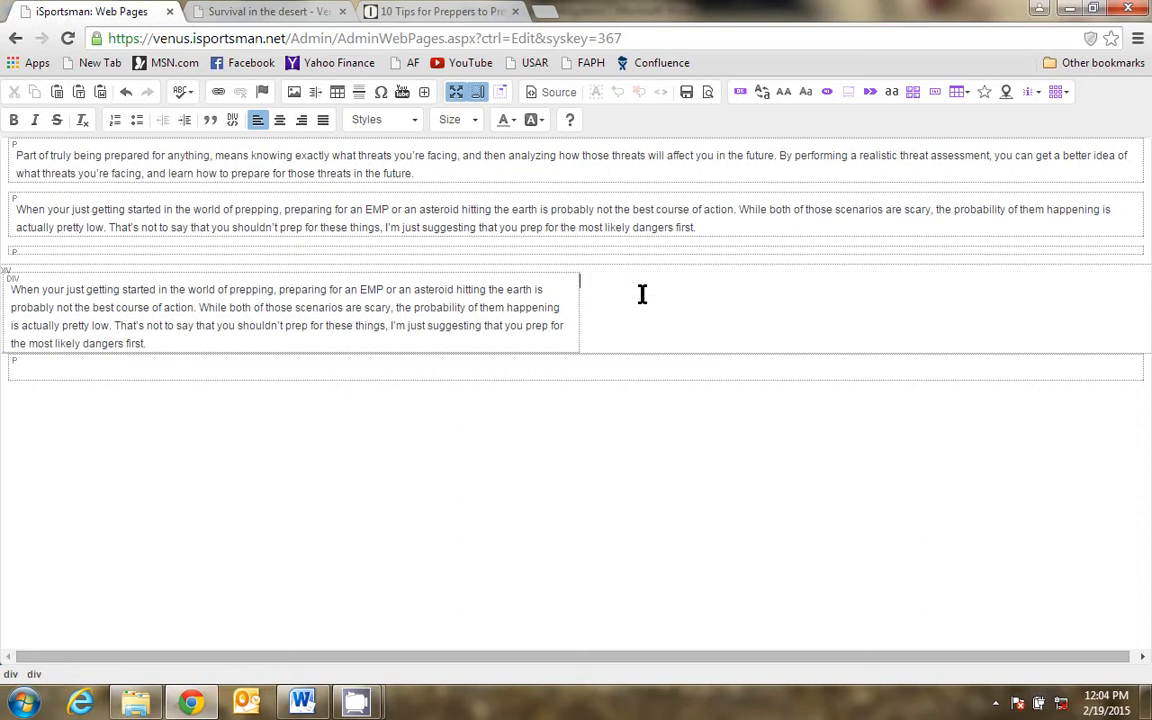
key("ctrl+z")
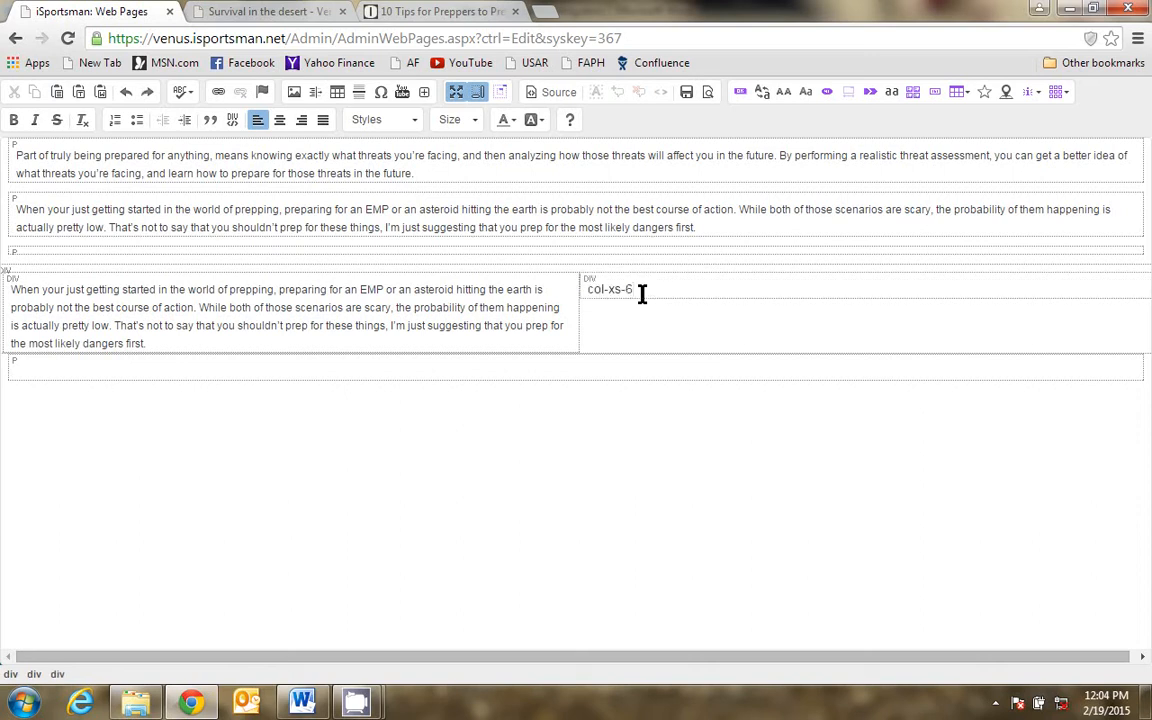
Insert the Desert-web image from the server's Venus/Test folder into the right column with right alignment.
left_click(294, 93)
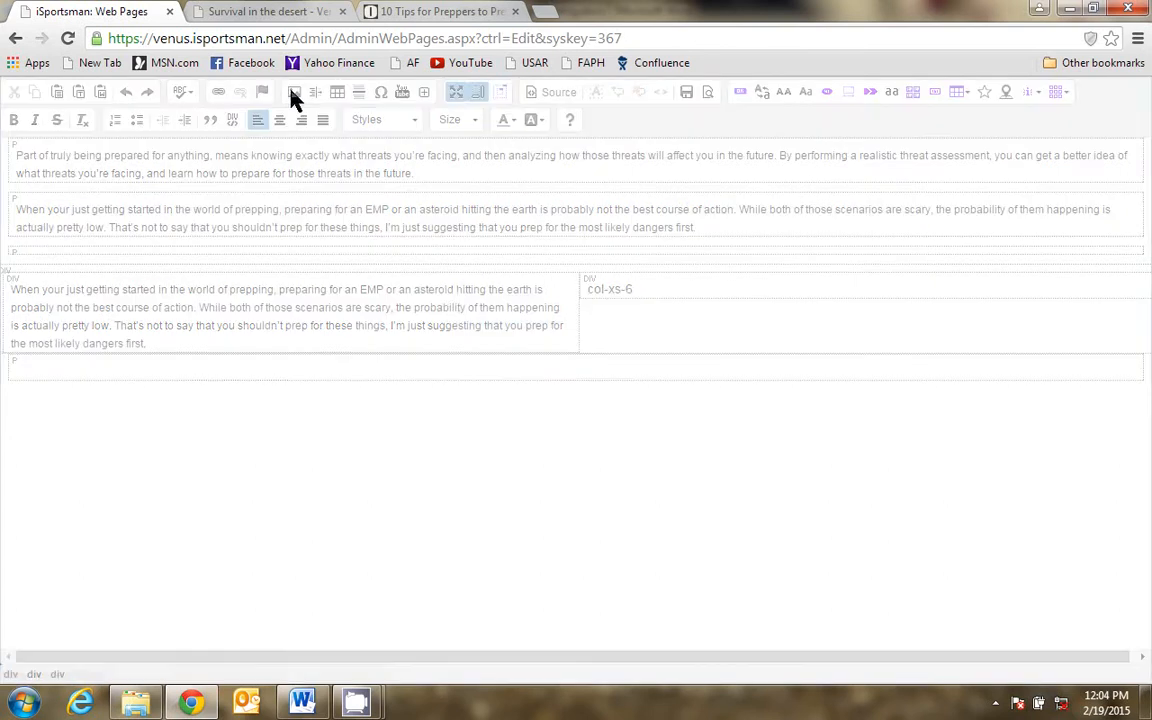
left_click(645, 312)
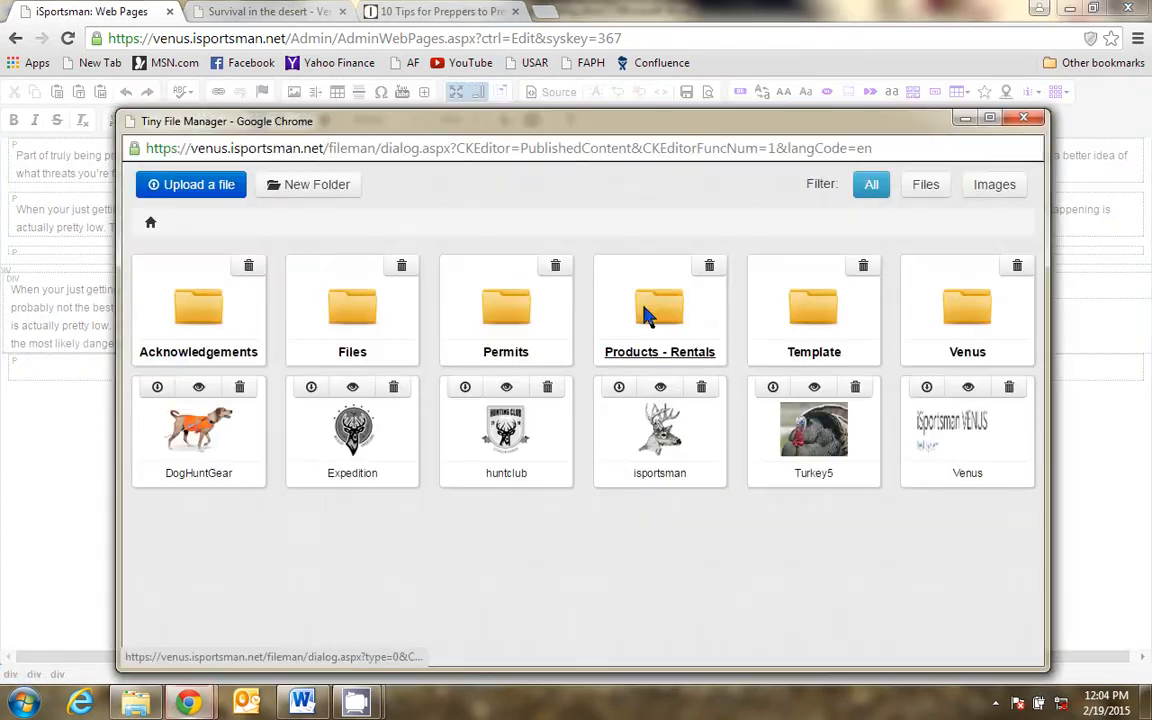
left_click(959, 316)
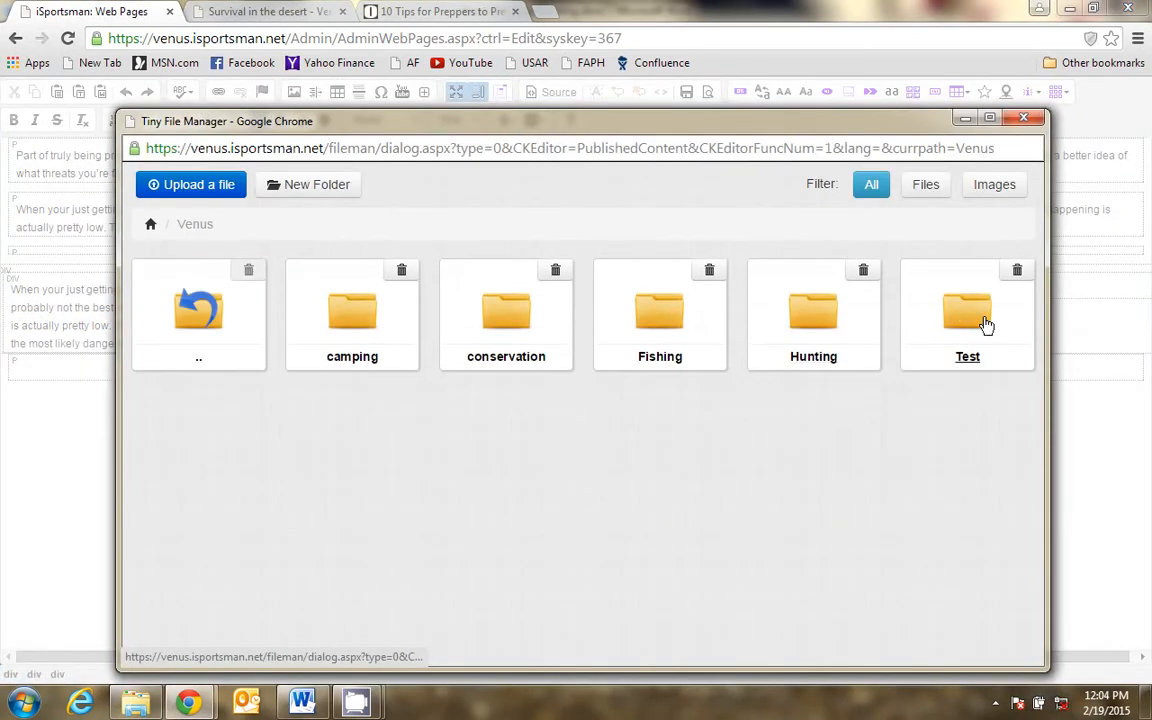
left_click(985, 323)
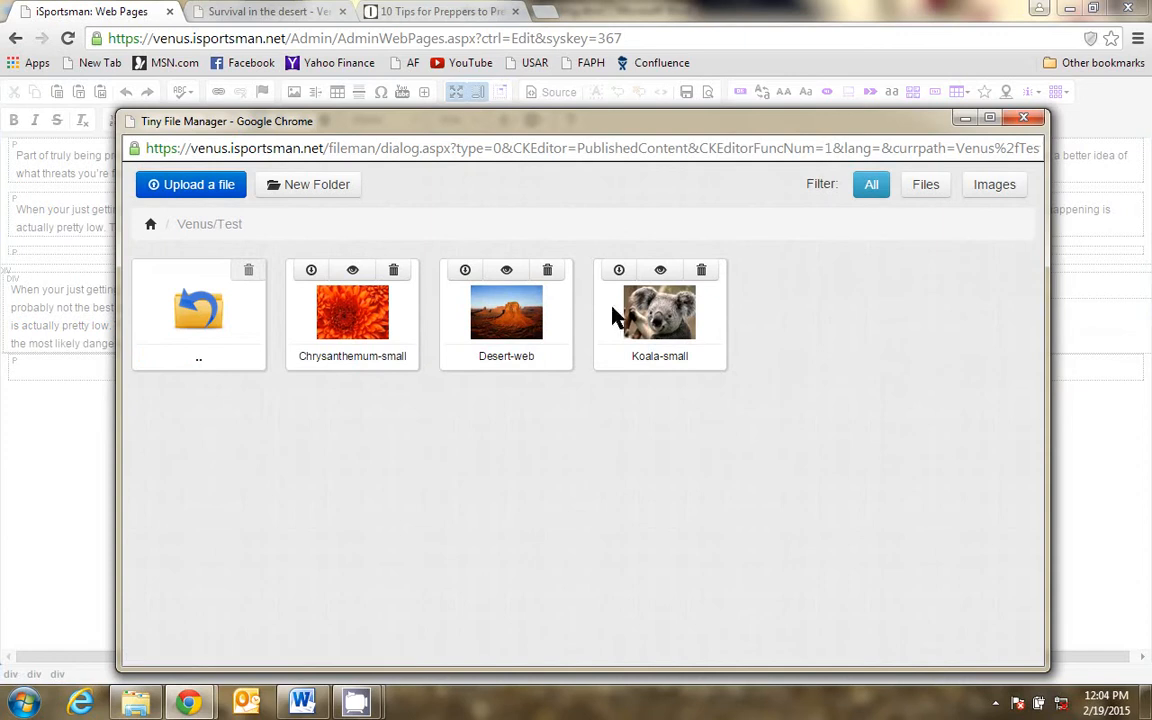
left_click(506, 313)
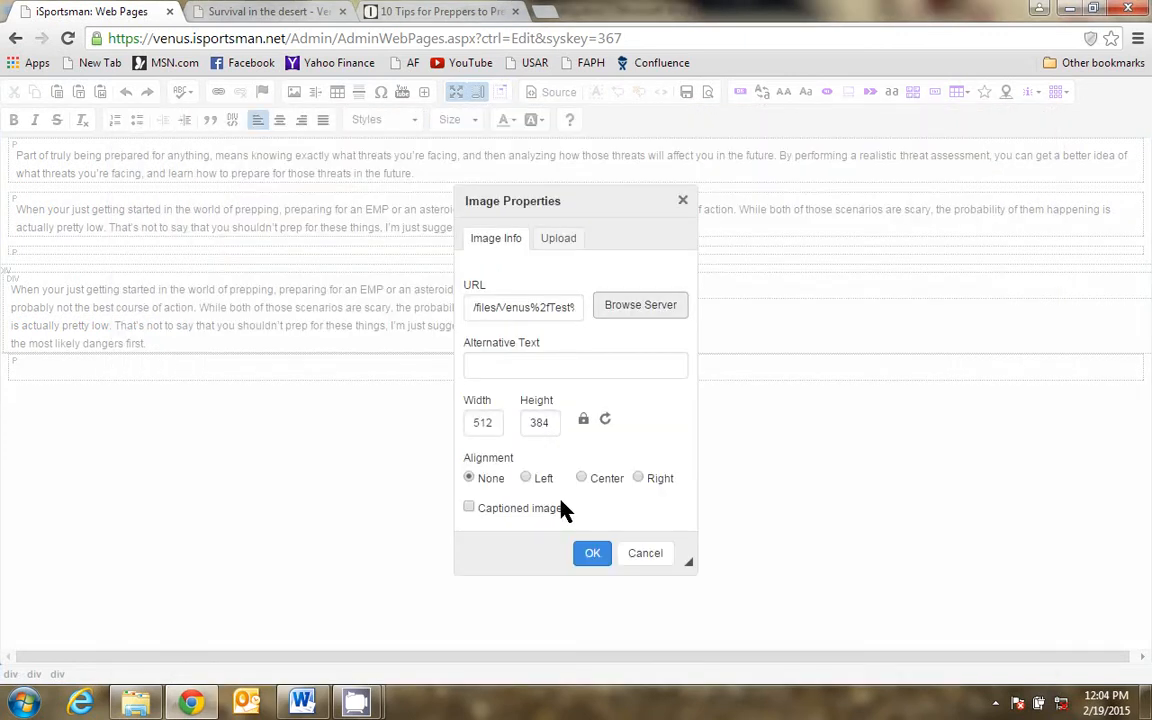
left_click(638, 478)
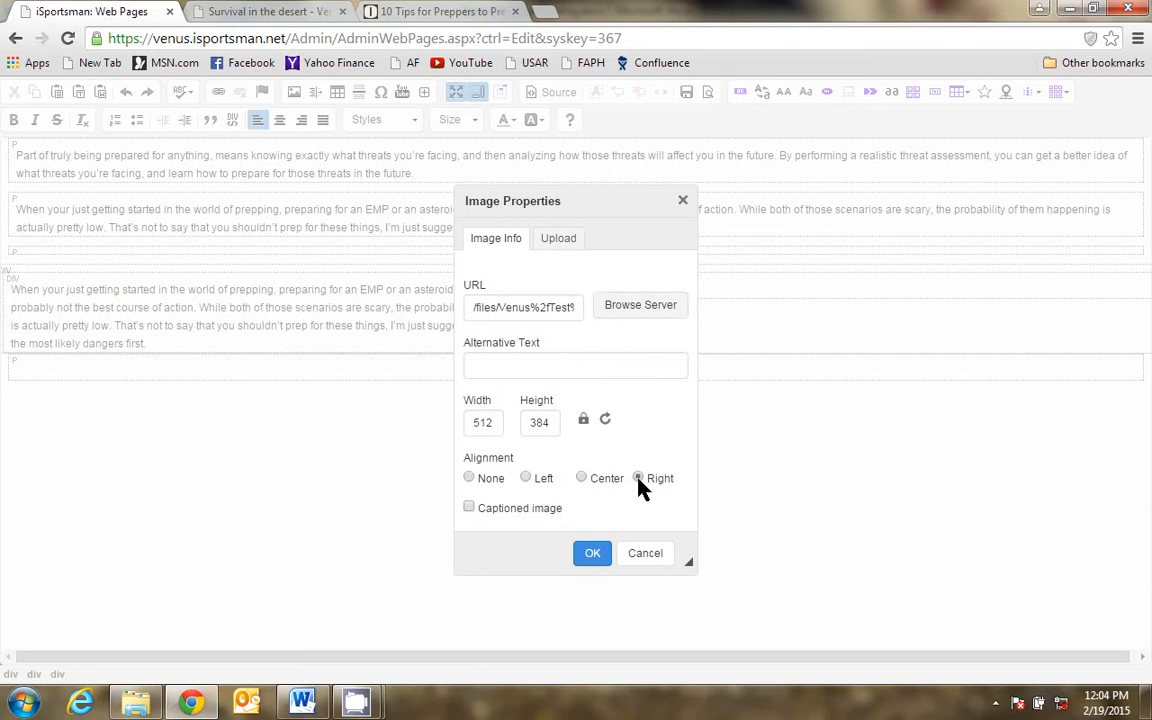
left_click(592, 556)
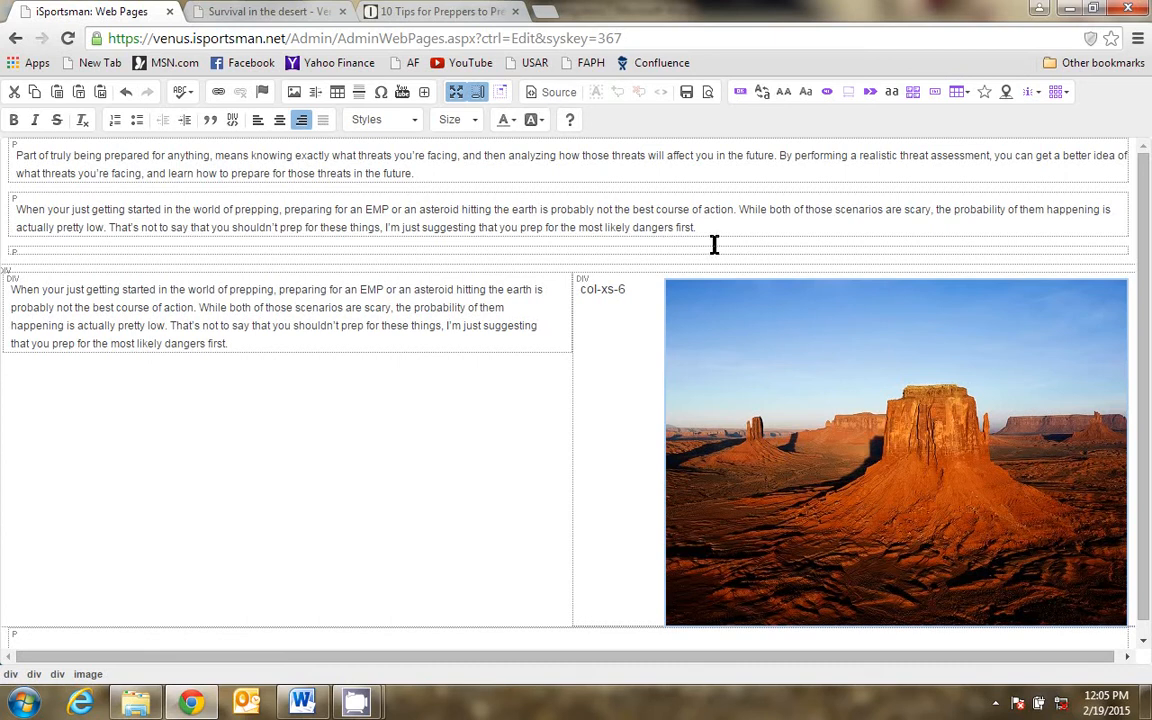
Move the opening paragraph "Part of truly being prepared" to the end of the left column's text.
left_click_drag(707, 230, 391, 172)
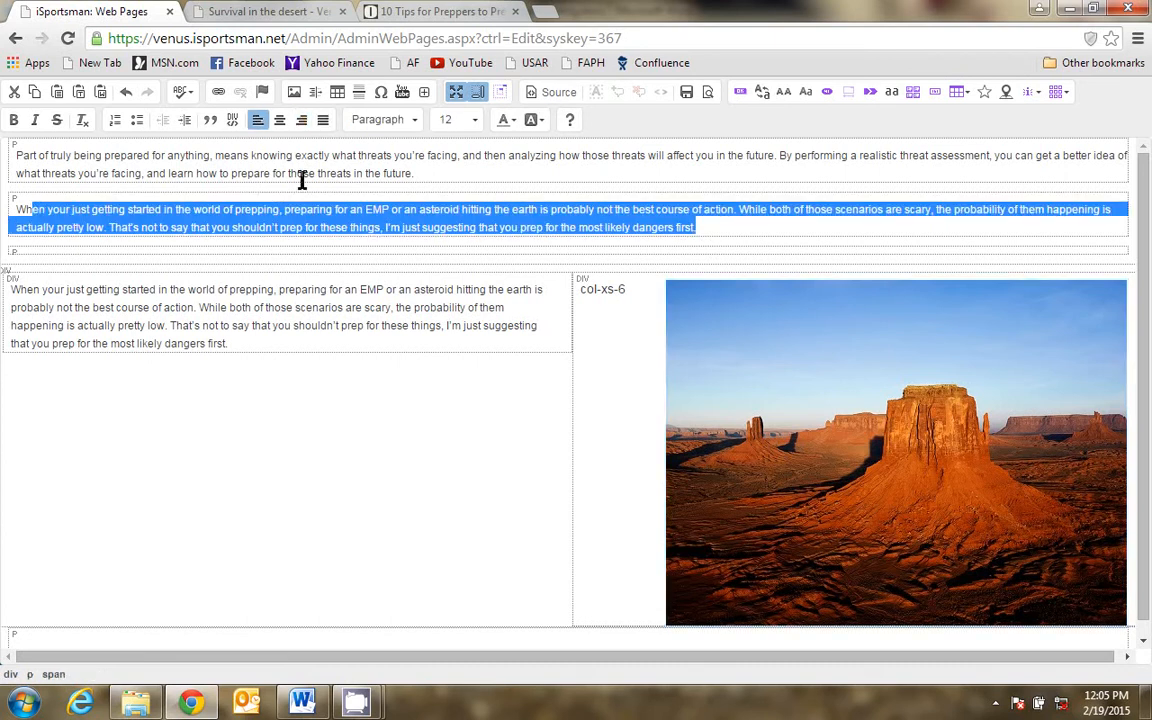
double_click(397, 173)
left_click(3, 150, "shift")
key("ctrl+c")
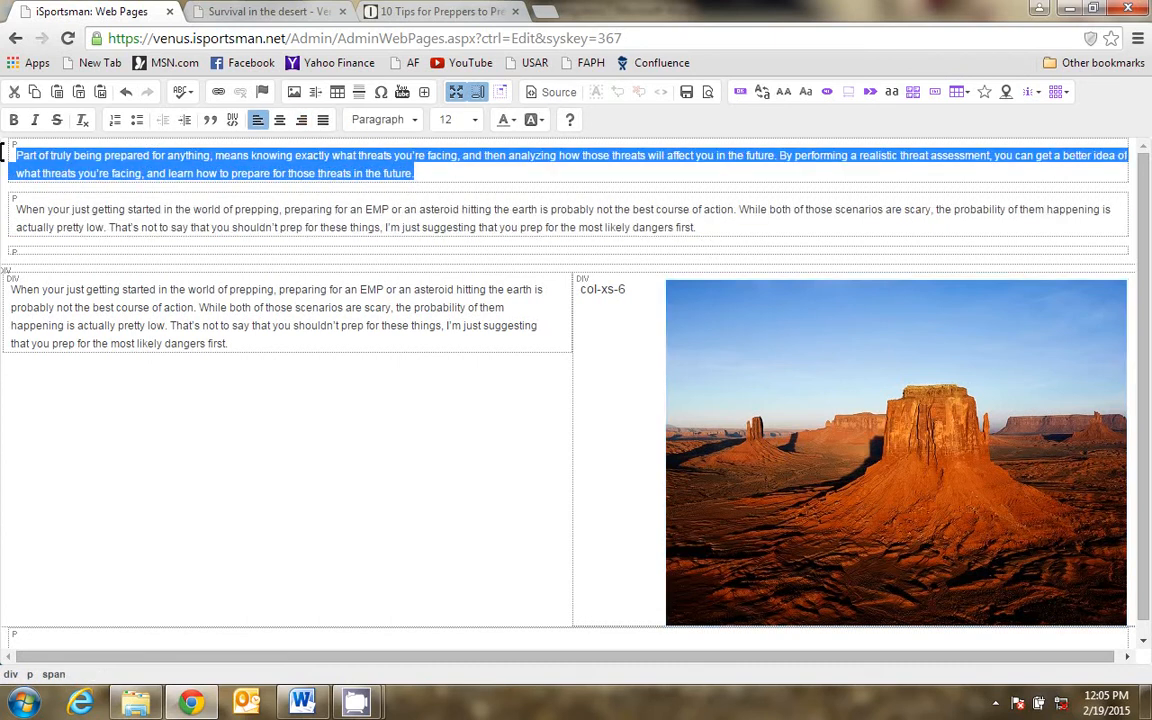
key("Delete")
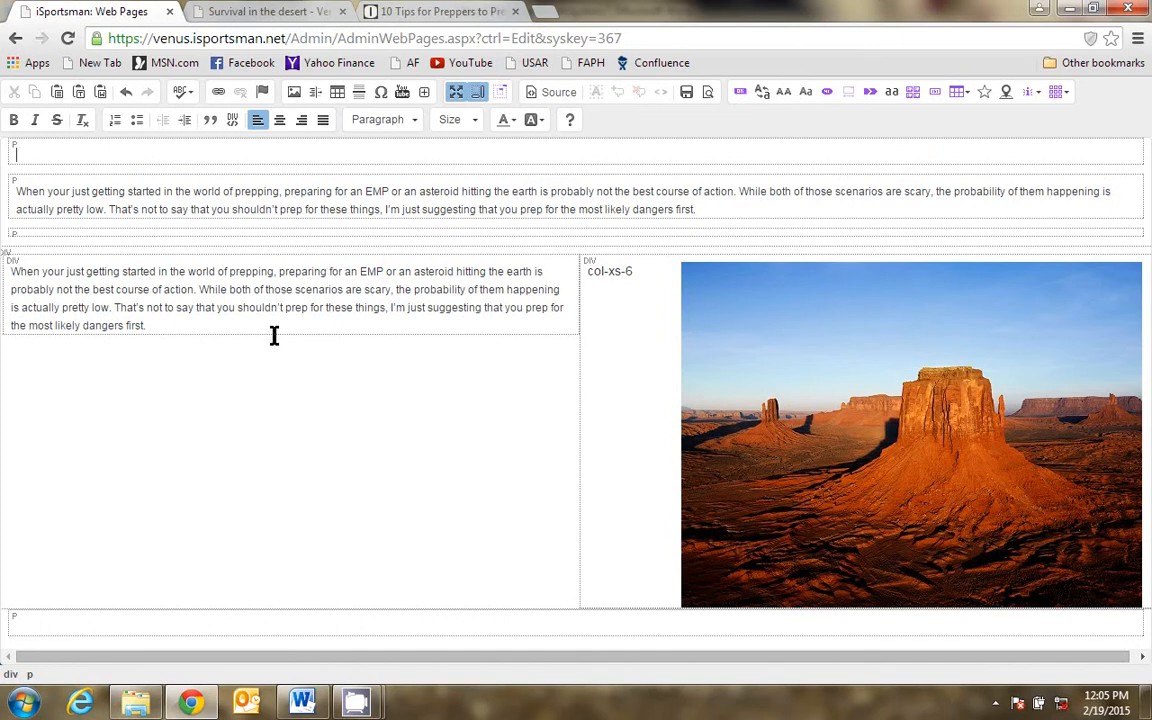
left_click(239, 318)
key("ctrl+v")
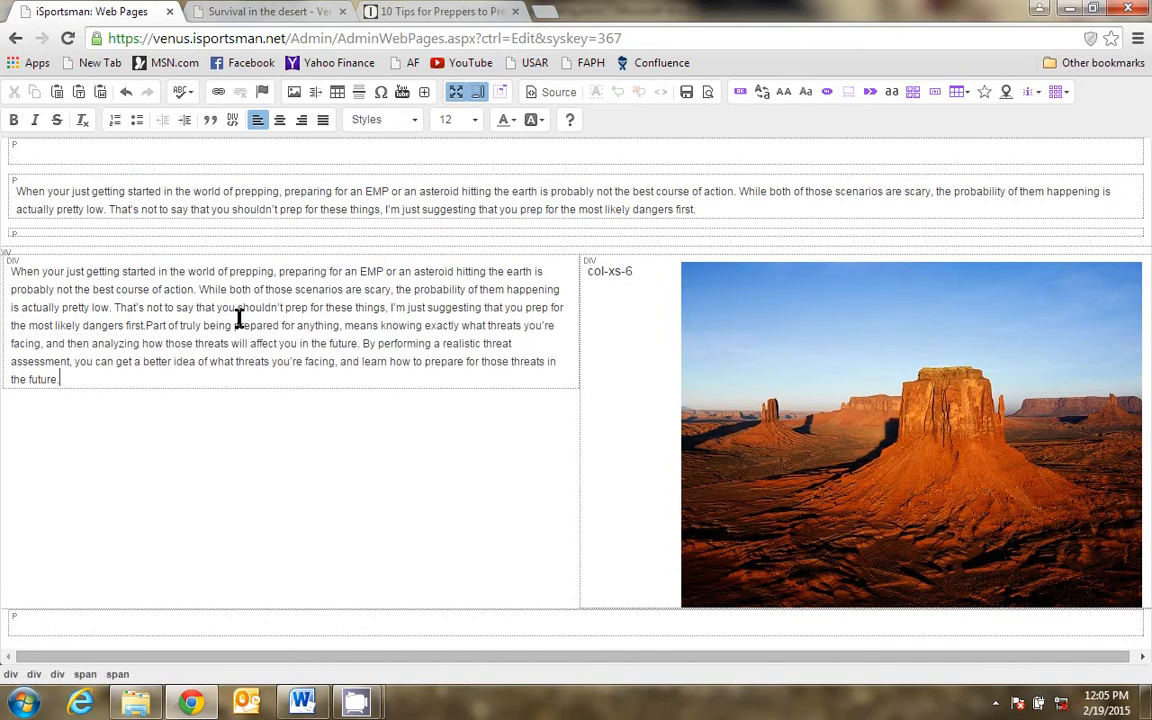
Save and publish the page, and reload the public Survival page to check its two-column layout and leftover placeholder text.
left_click(456, 94)
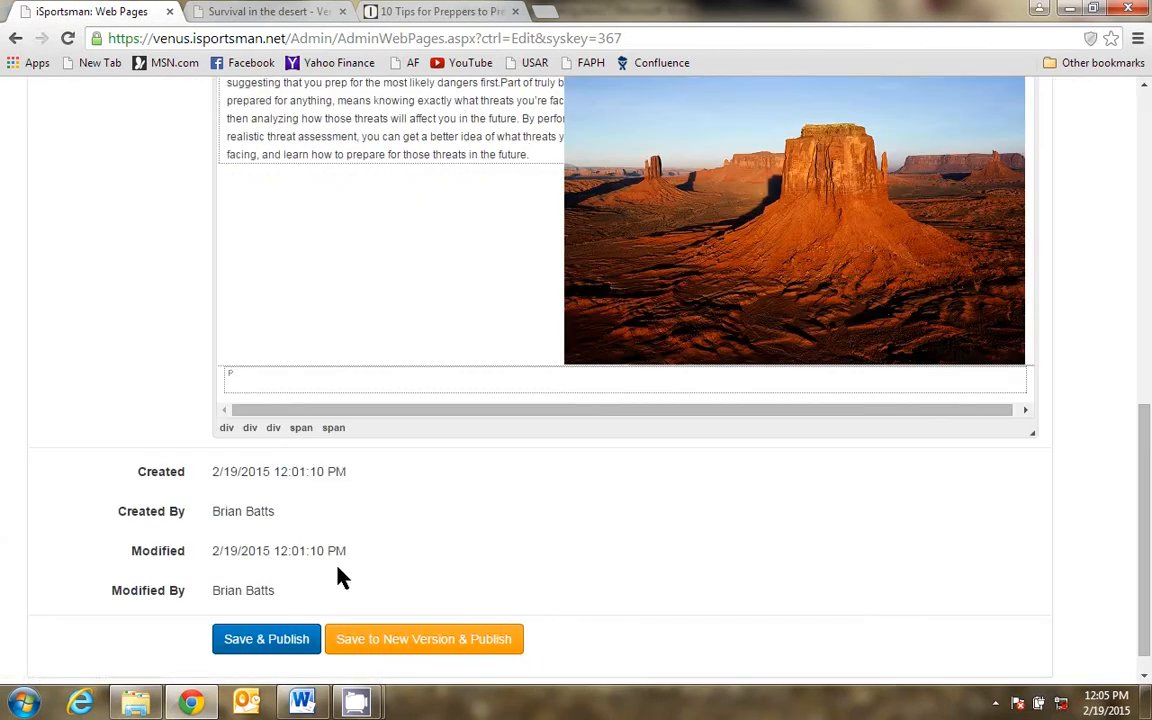
left_click(267, 639)
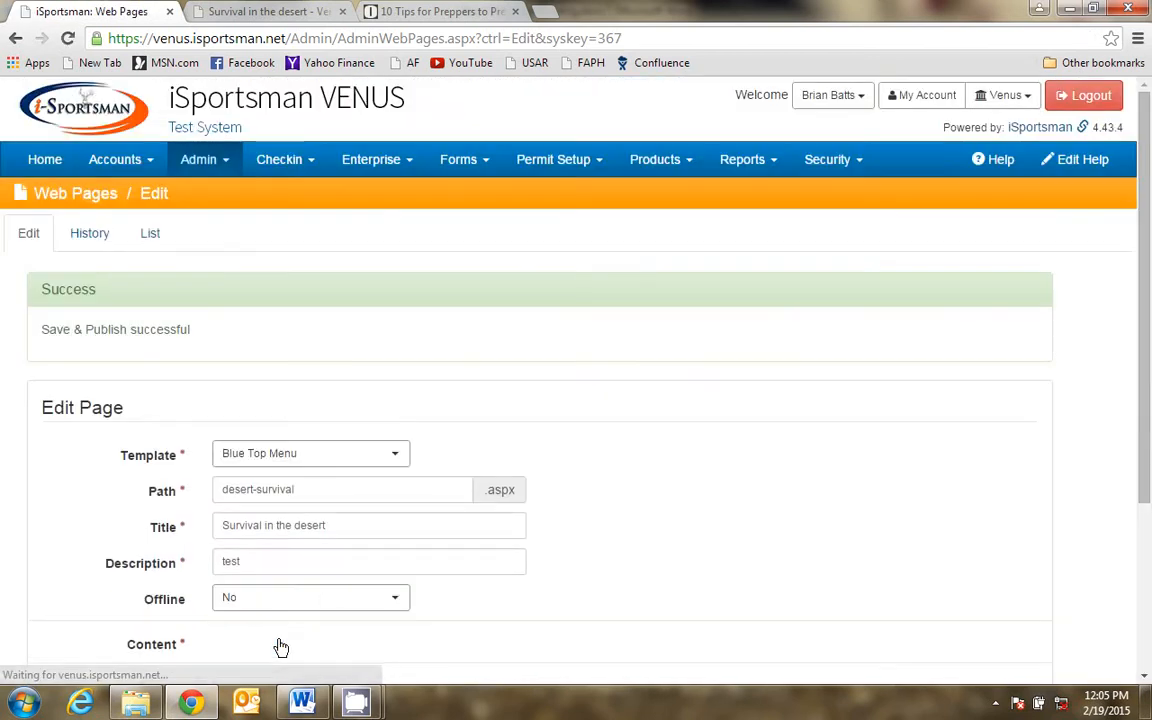
left_click(302, 13)
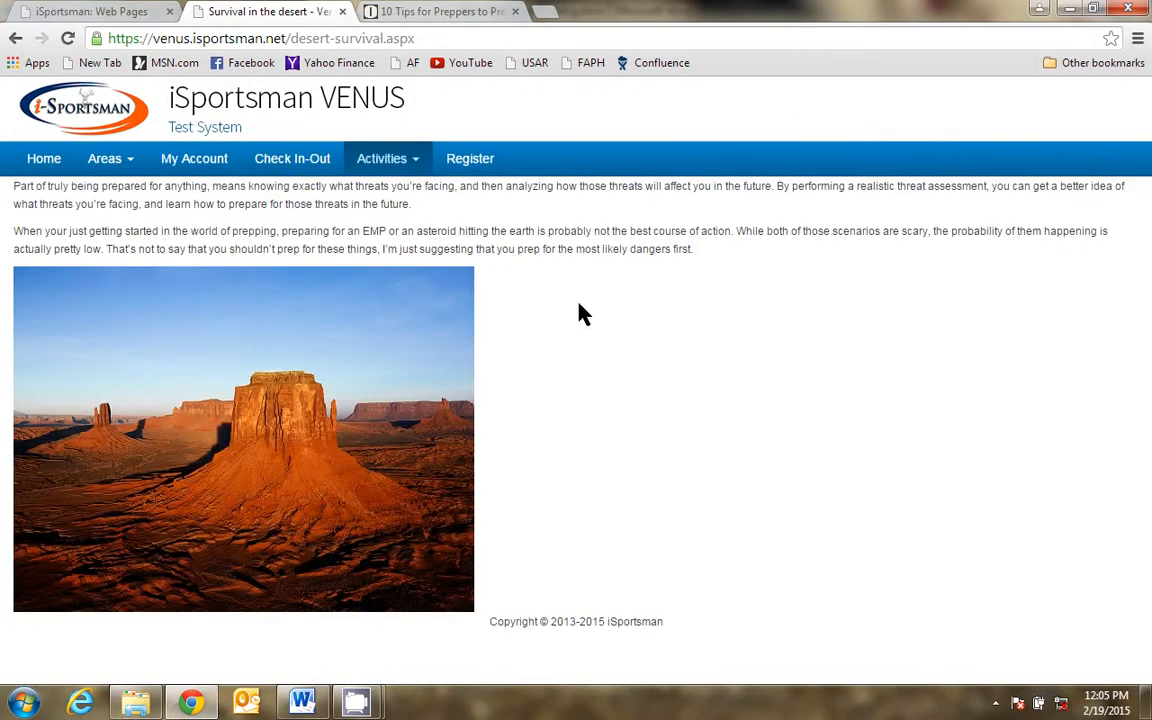
key("F5")
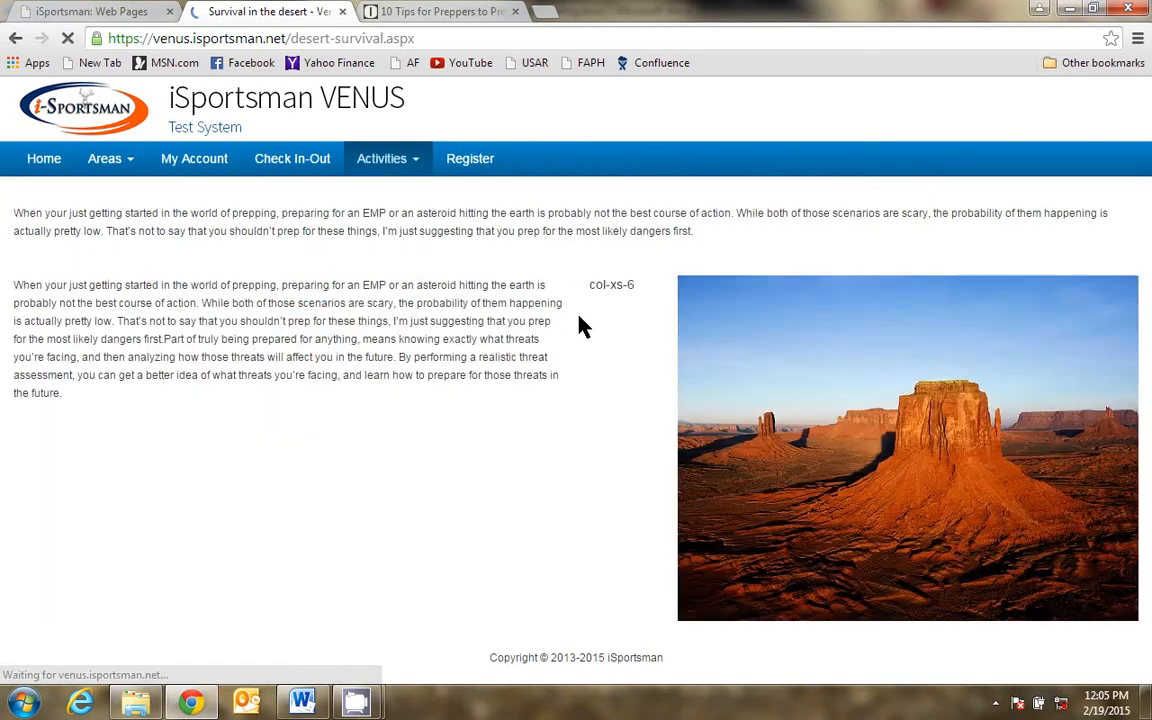
left_click_drag(594, 285, 636, 285)
Return to the admin page editor and remove the col-xs-6 placeholder text above the desert image.
left_click(143, 14)
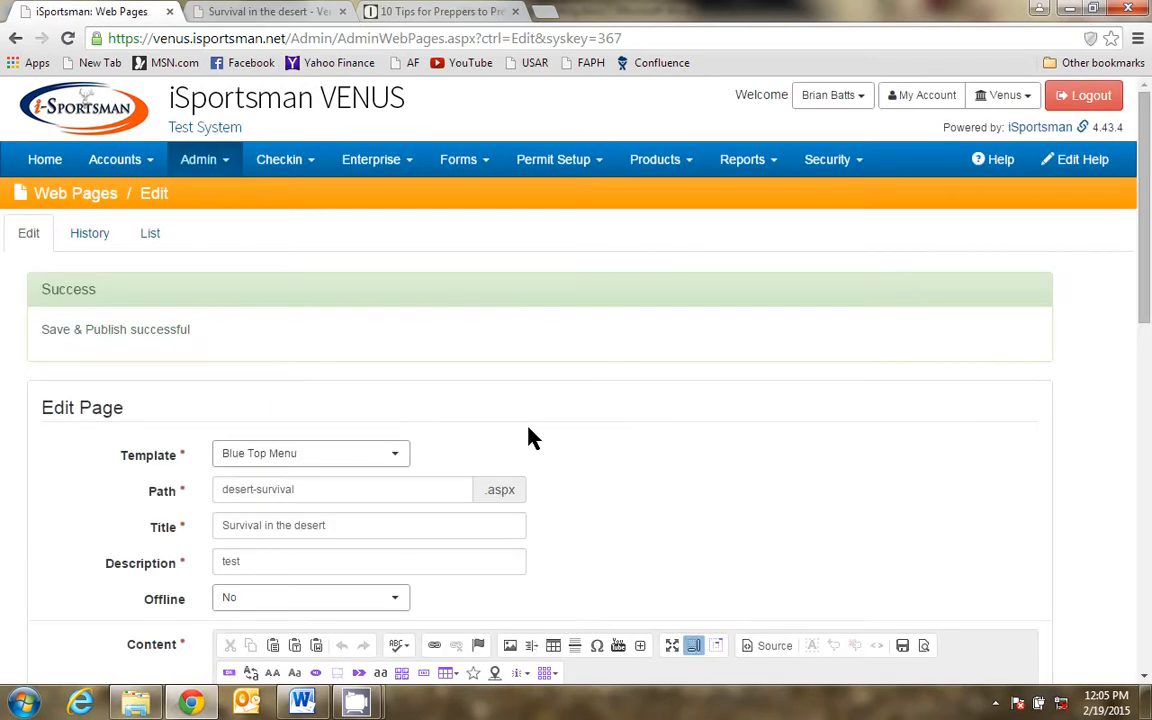
scroll(530, 437, "down", 3)
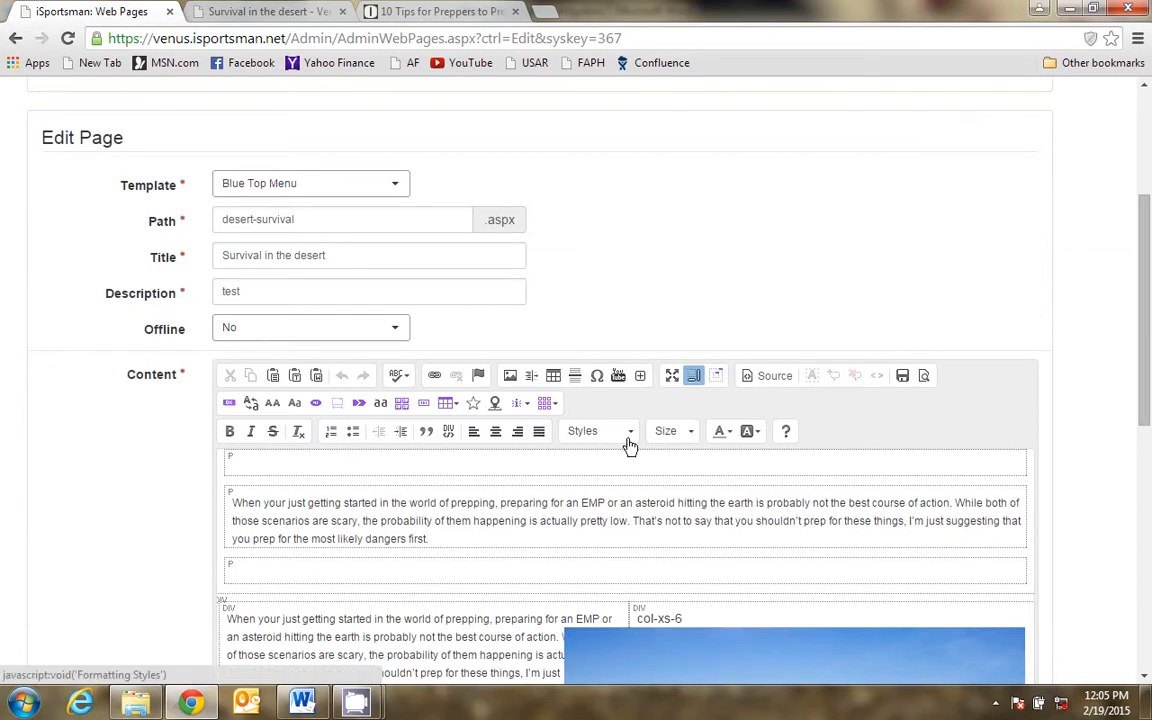
left_click(698, 614)
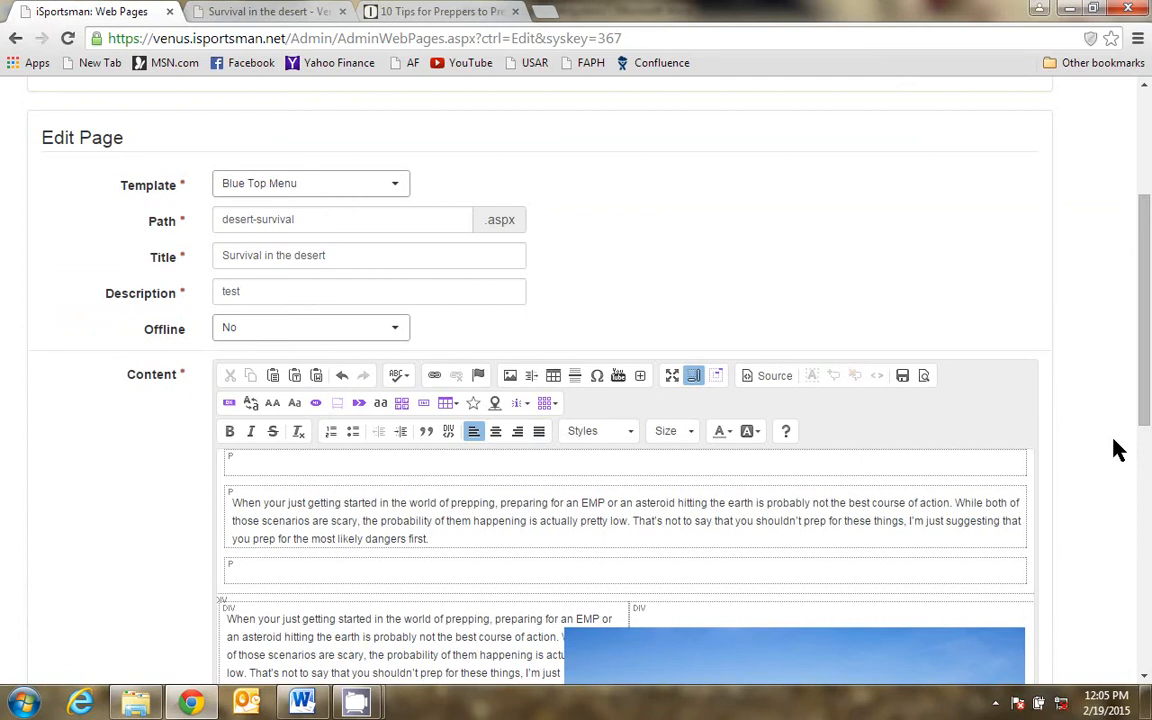
Replace the duplicate paragraph above the two-column row with the title "Survival in the Desert" and format it as Heading 3.
left_click_drag(437, 541, 185, 482)
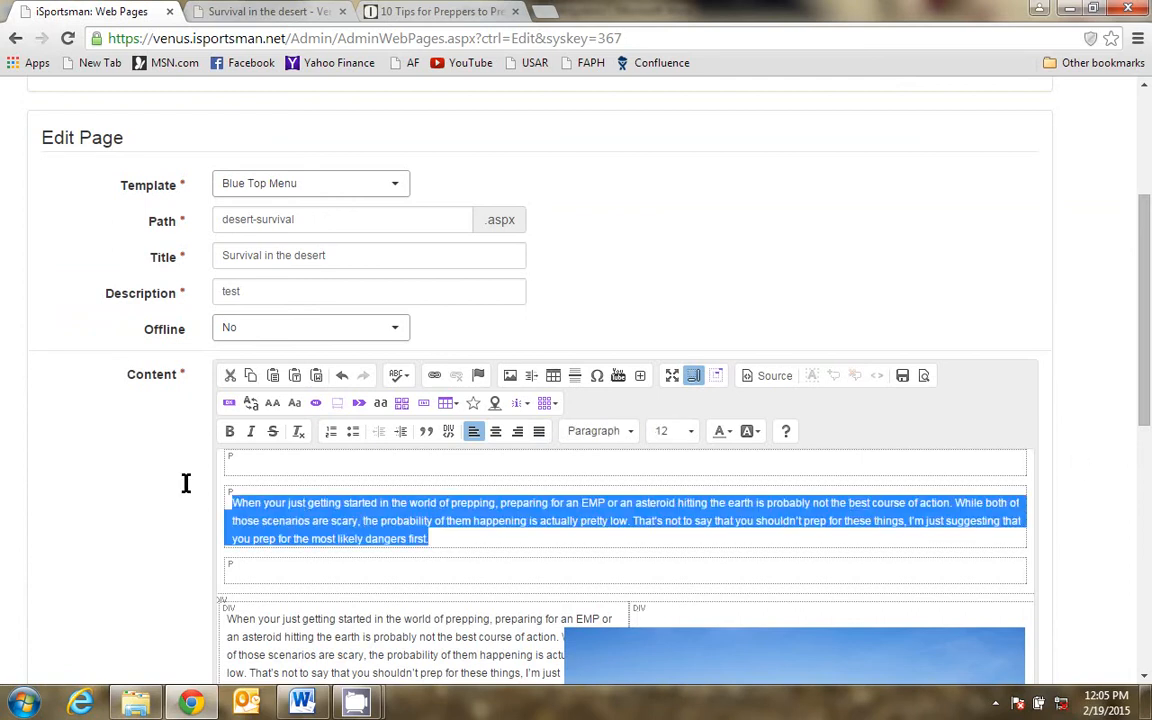
type("Survival in the Desert")
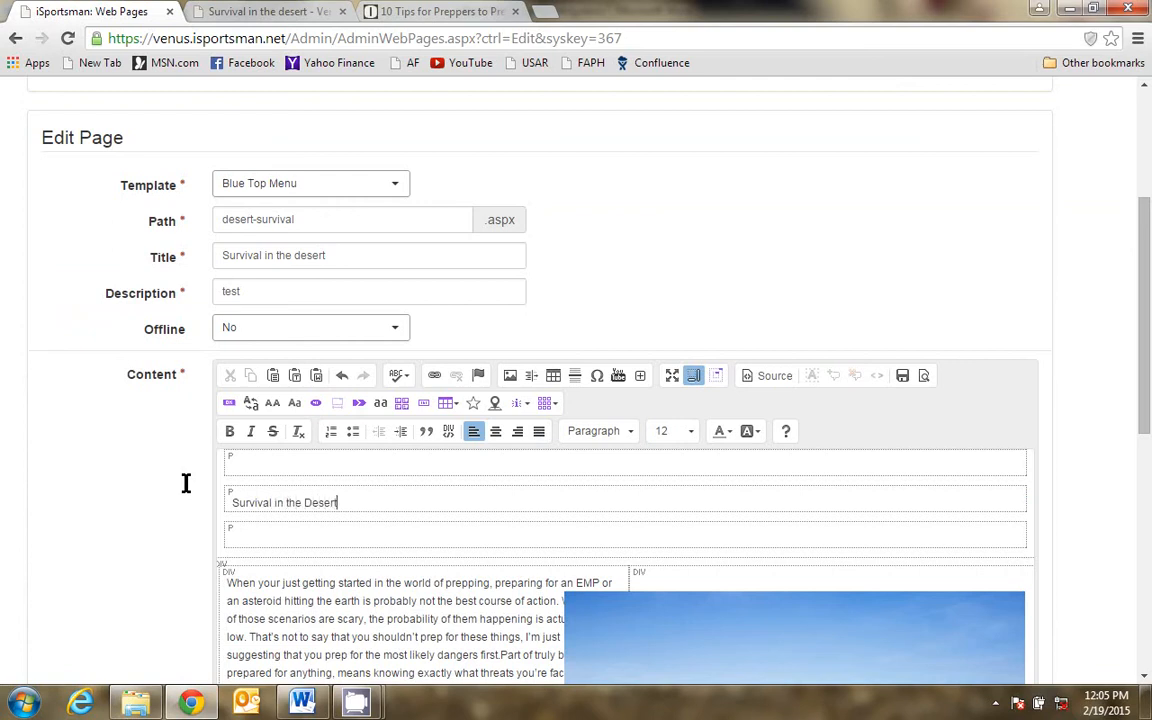
key("shift+Left")
key("shift+Left")
key("shift+Left")
key("shift+Left")
key("shift+Left")
key("shift+Left")
key("shift+Left")
key("shift+Left")
key("shift+Left")
key("shift+Left")
key("shift+Left")
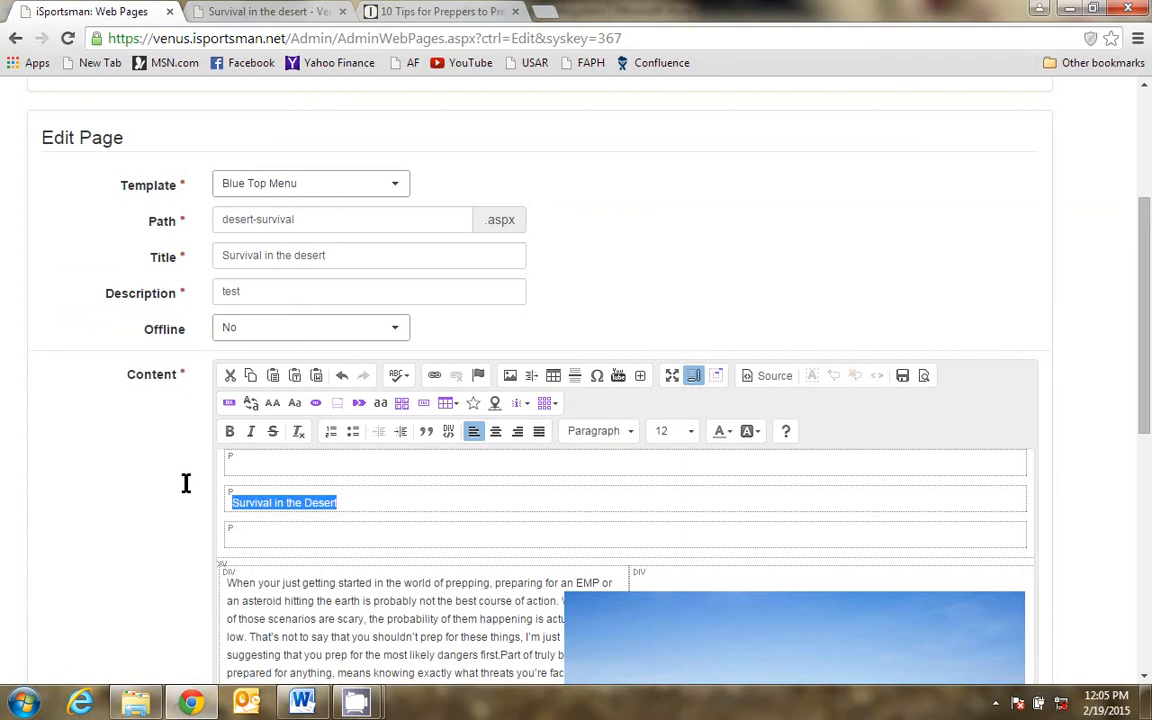
left_click(671, 377)
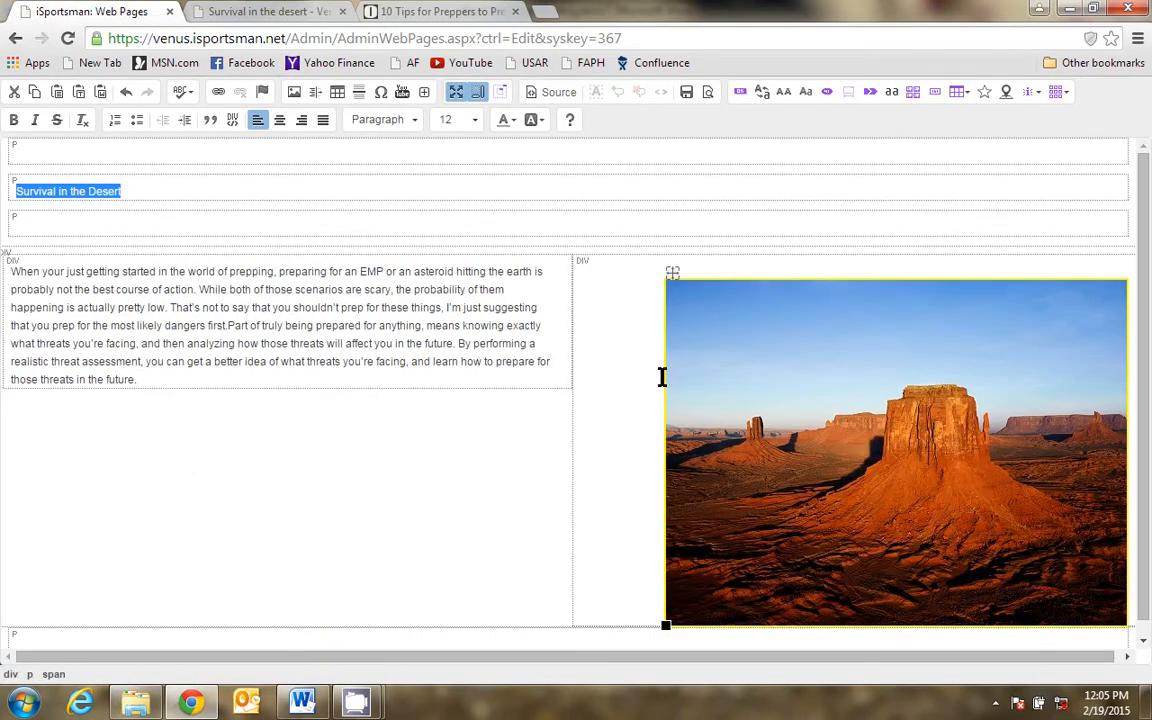
left_click(416, 122)
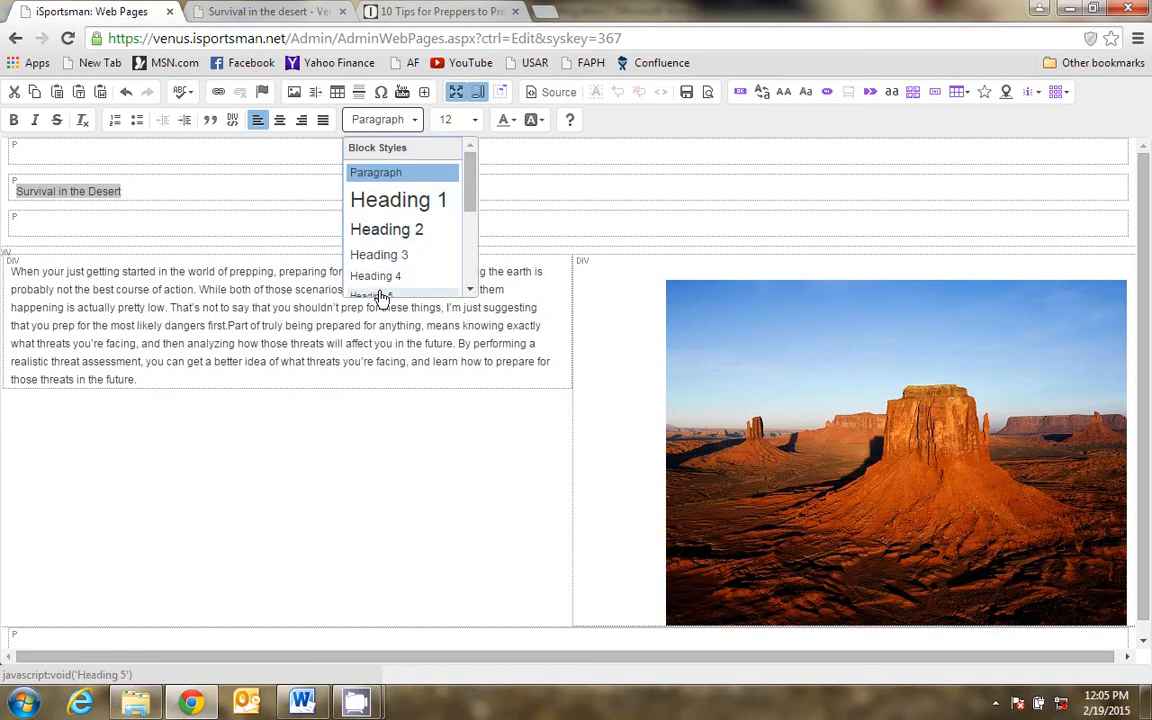
left_click(386, 255)
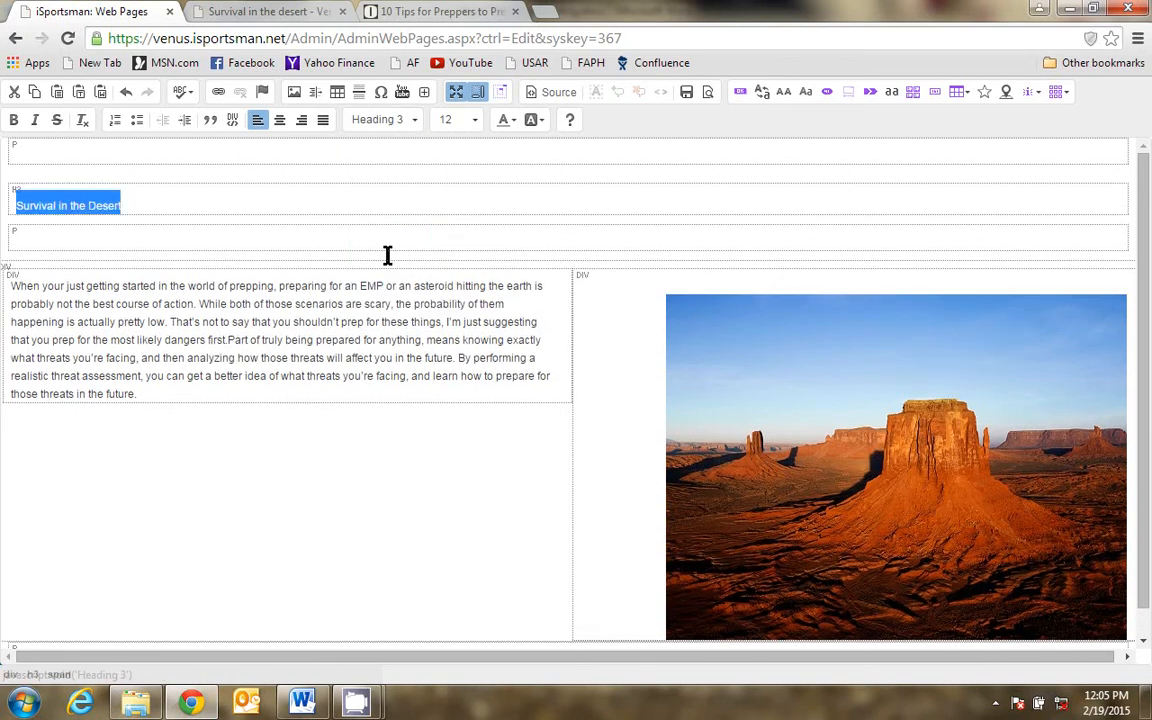
Change the "Survival in the Desert" title to Heading 2 and preview the page.
left_click(411, 121)
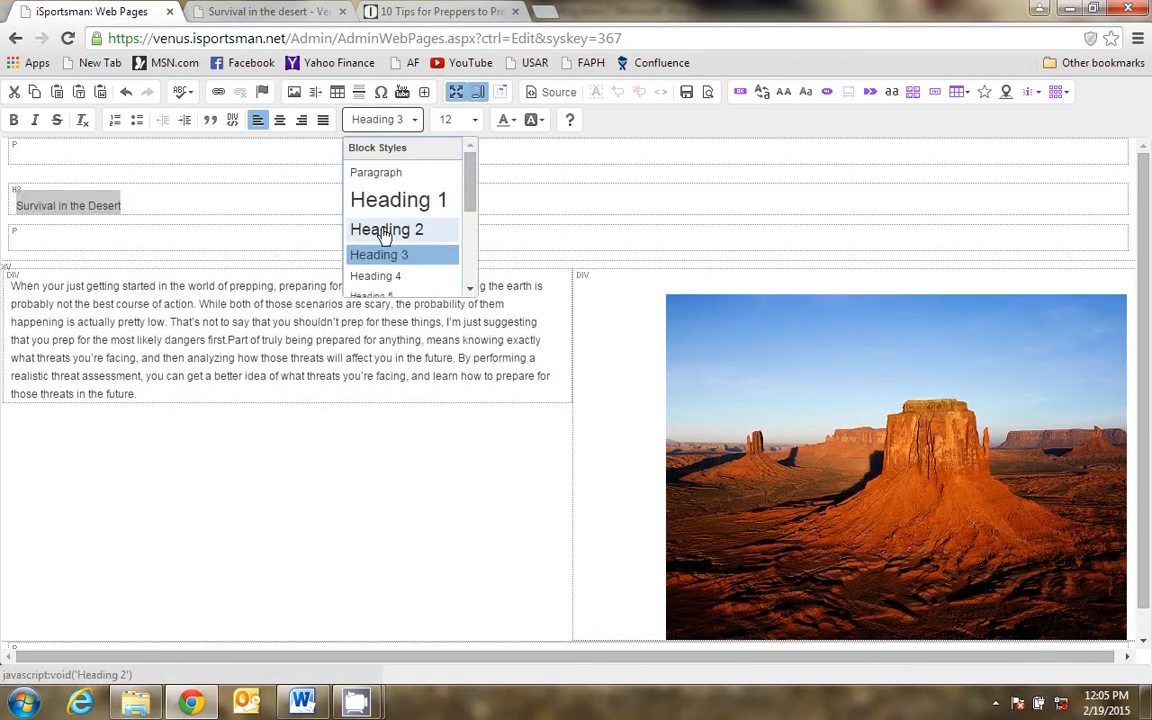
left_click(386, 230)
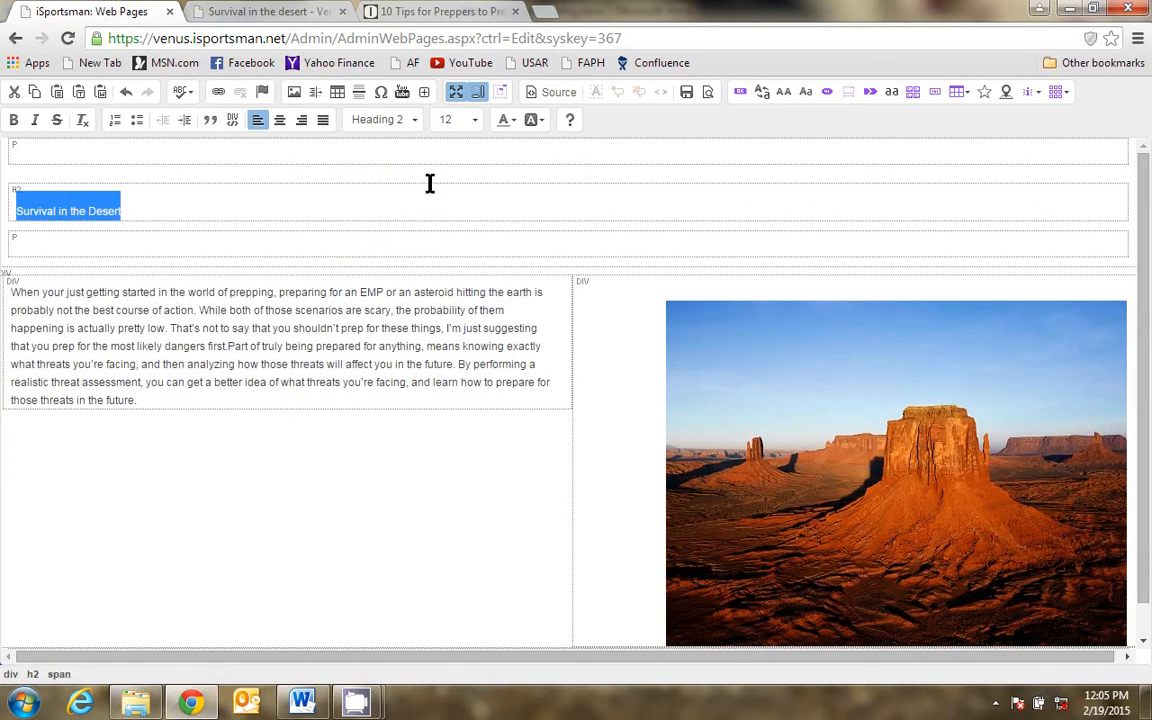
left_click(476, 121)
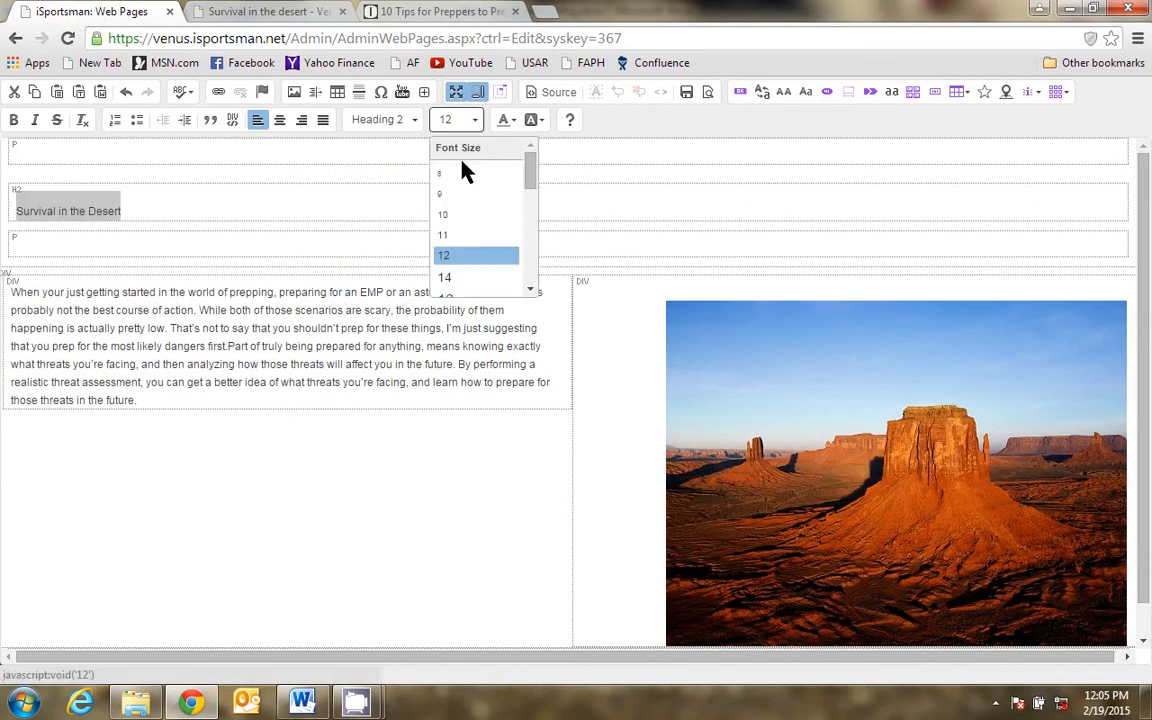
left_click(226, 206)
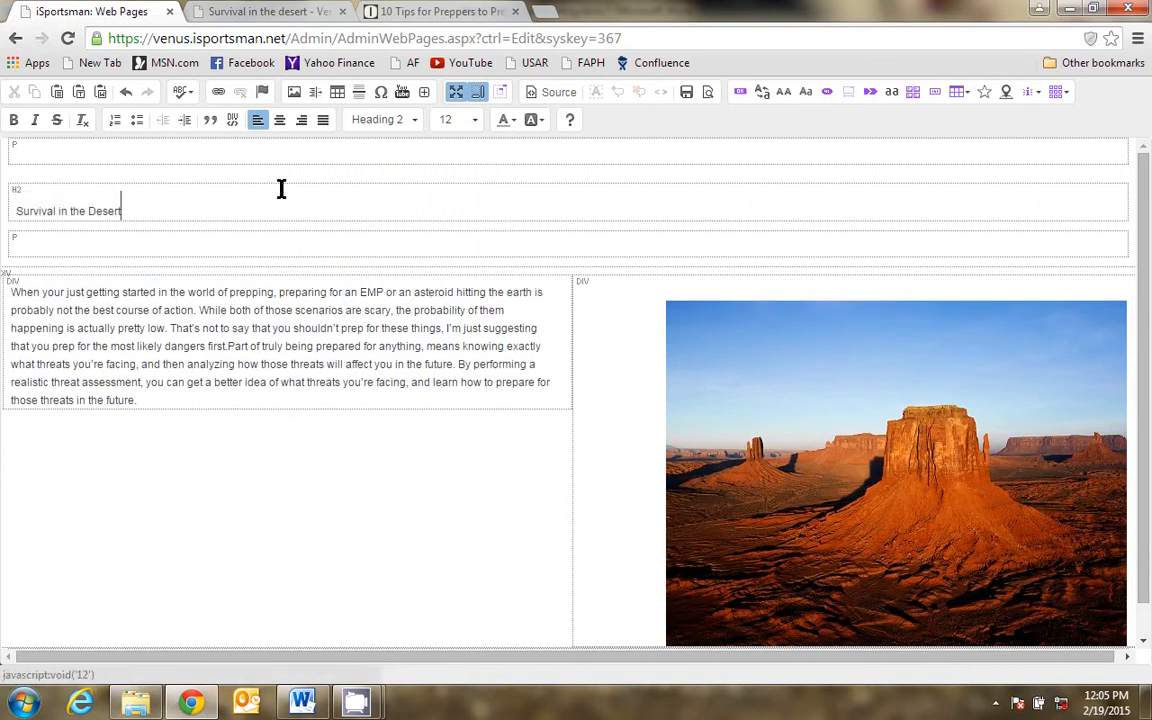
left_click(708, 93)
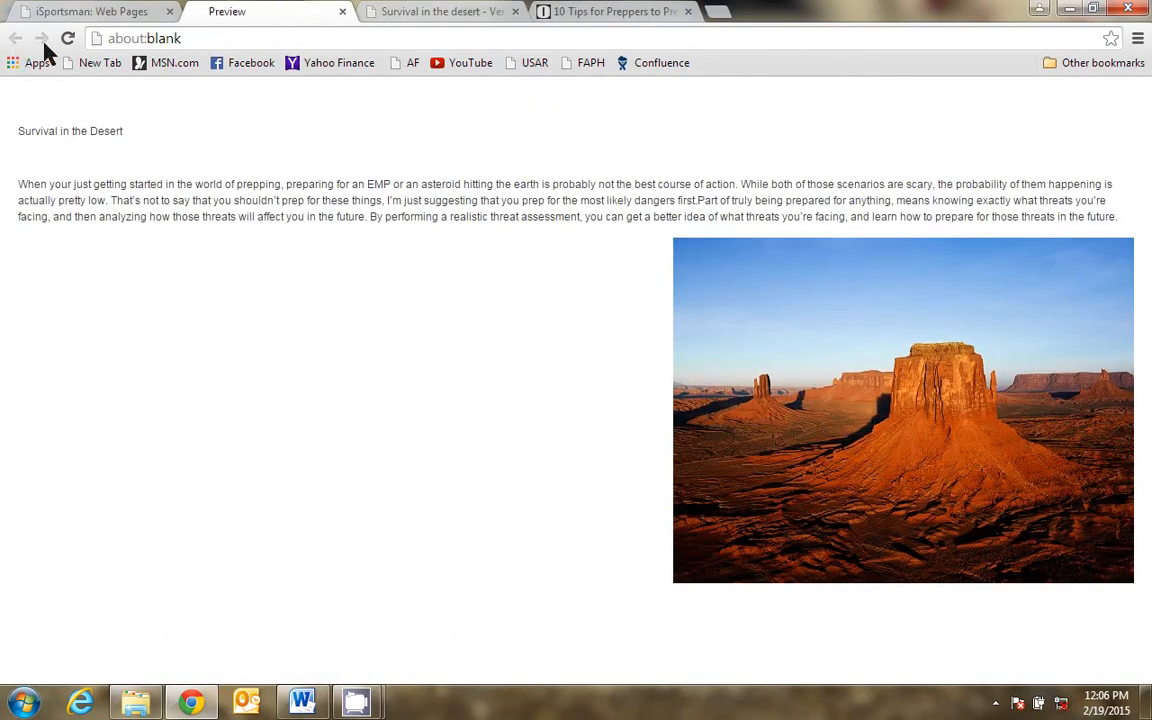
left_click(342, 11)
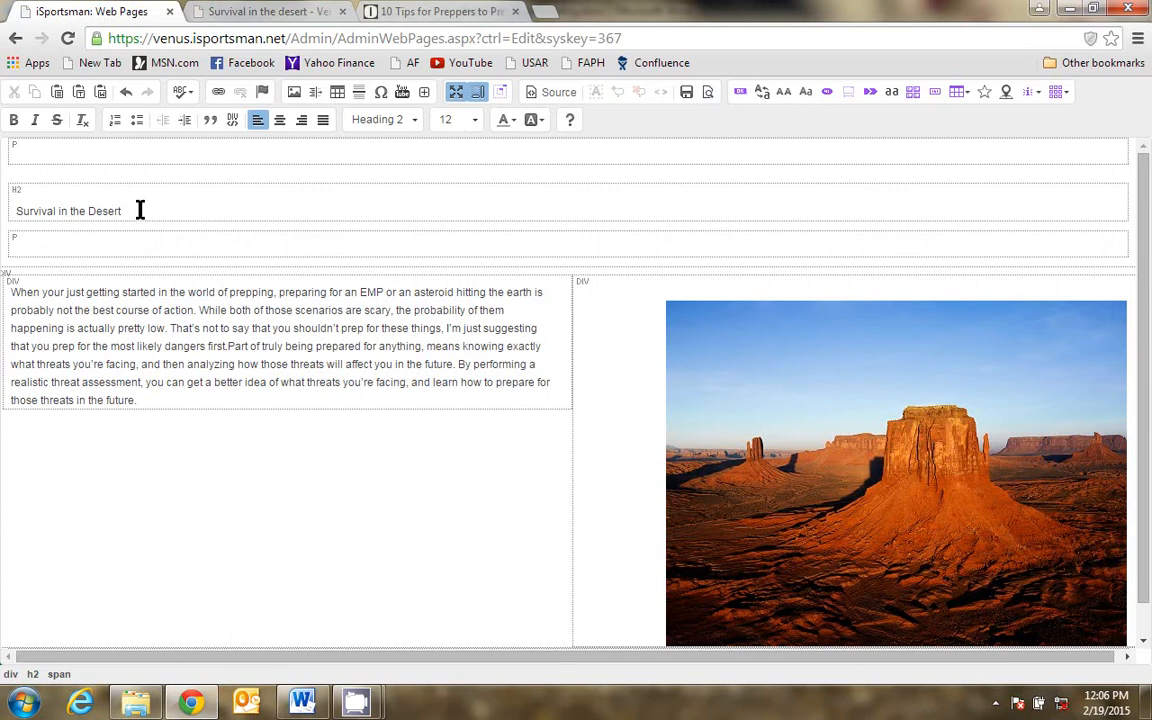
Set the font size of the "Survival in the Desert" title to 20.
left_click_drag(136, 211, 10, 209)
left_click(474, 124)
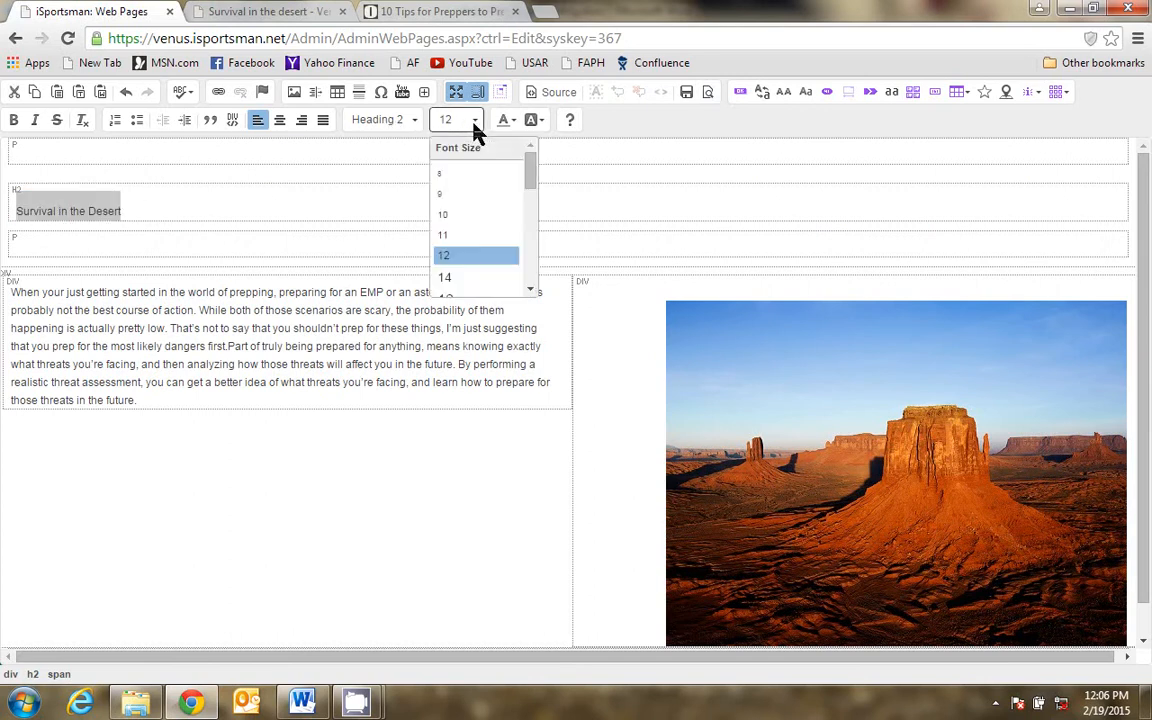
left_click(530, 267)
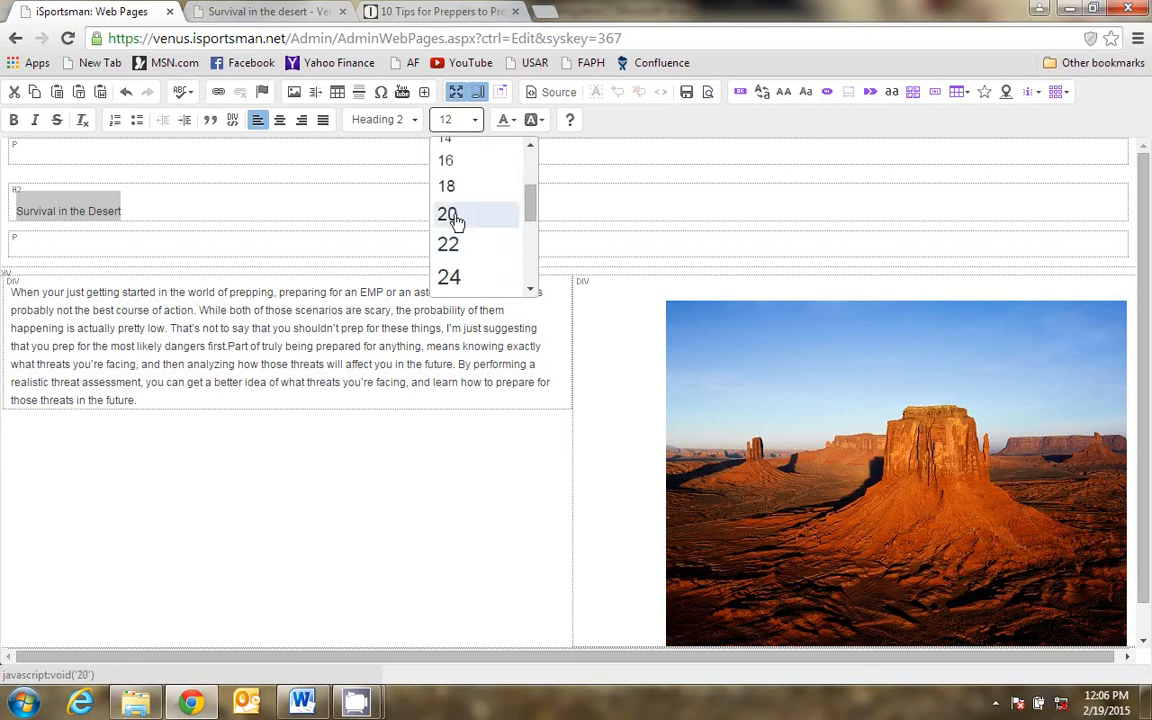
left_click(452, 216)
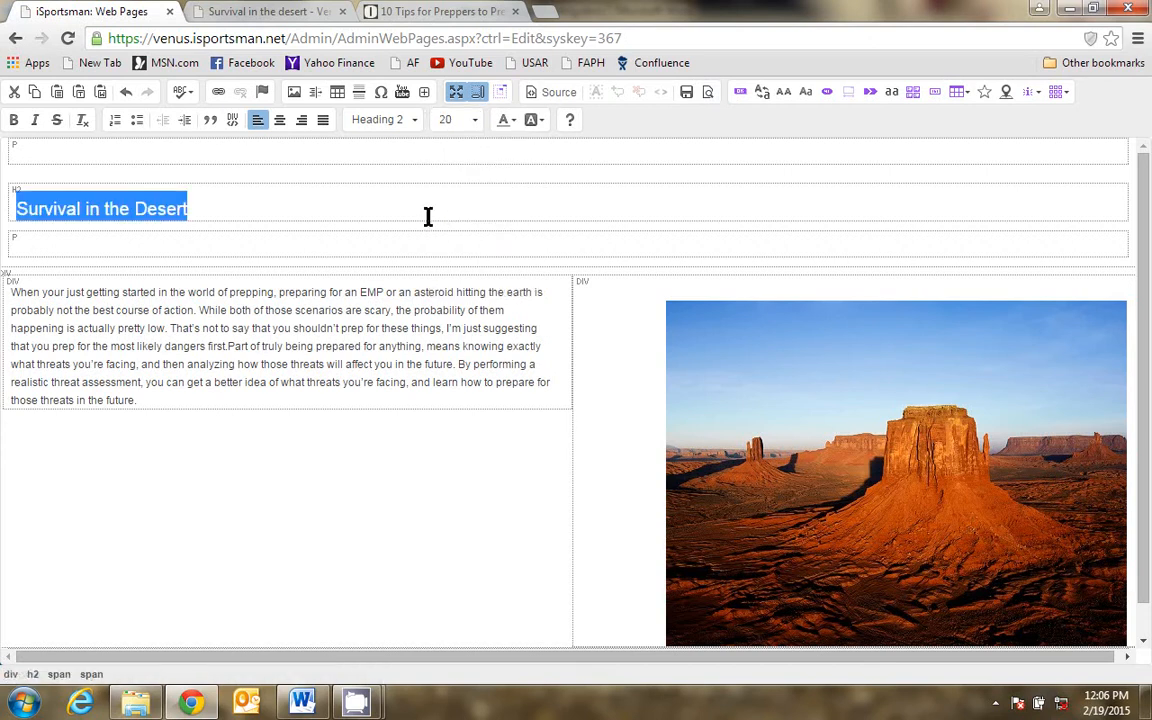
Save and publish the page, and reload the public Survival page to check the enlarged title.
left_click(456, 94)
scroll(463, 221, "down", 10)
left_click(275, 609)
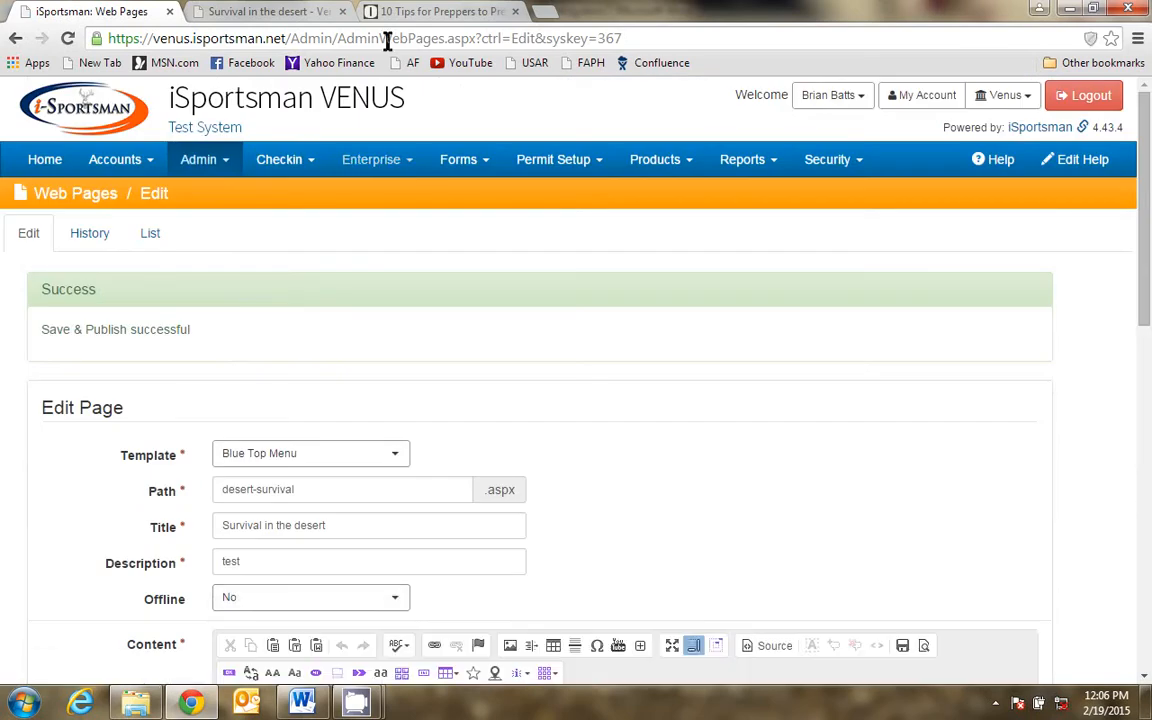
left_click(275, 12)
key("F5")
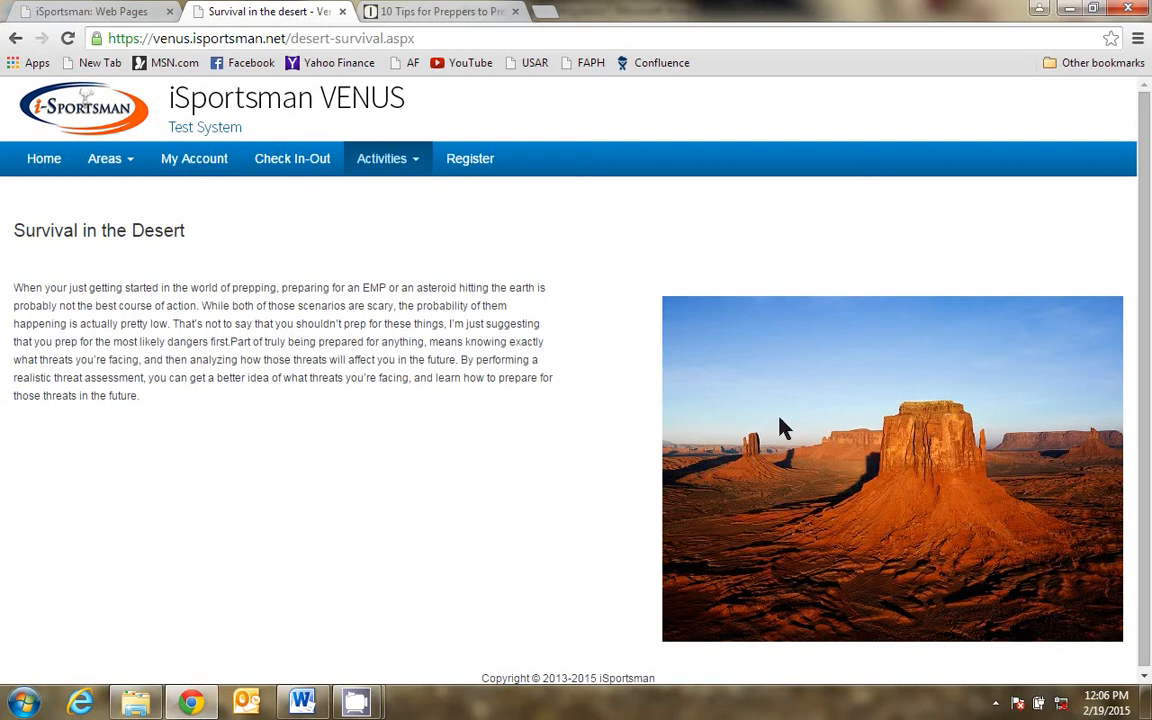
Return to the admin page editor and shrink the desert image proportionally to about 376 by 282 pixels.
left_click(128, 20)
scroll(560, 505, "down", 5)
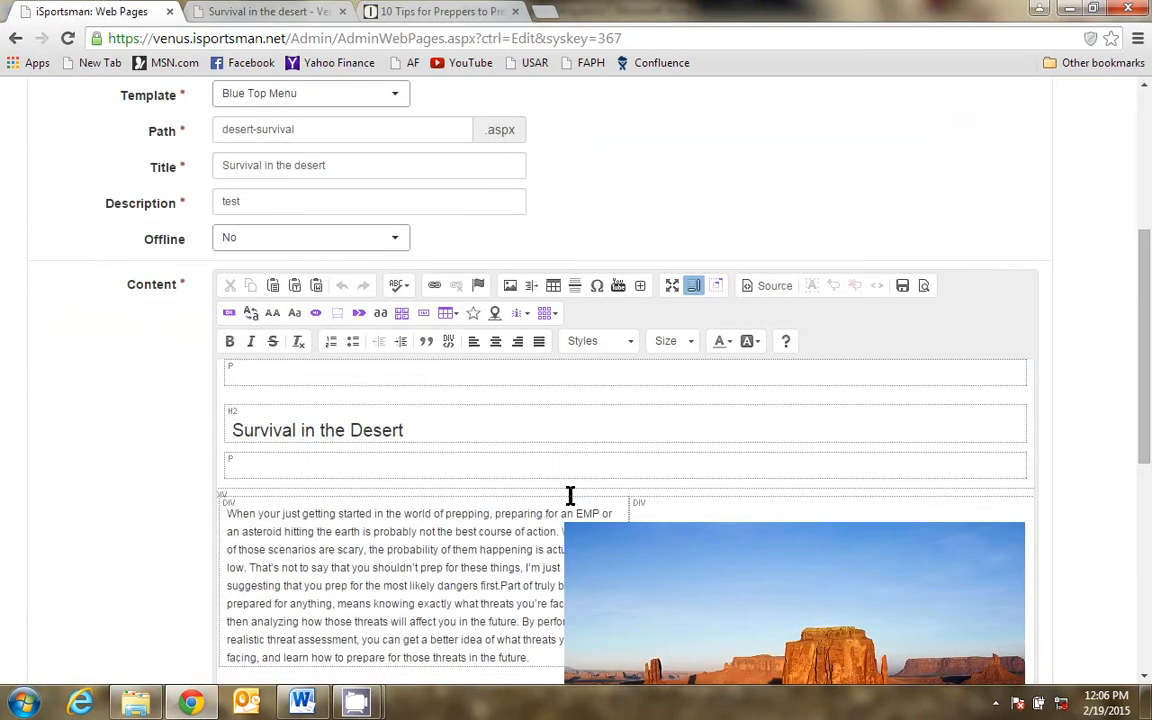
left_click(670, 108)
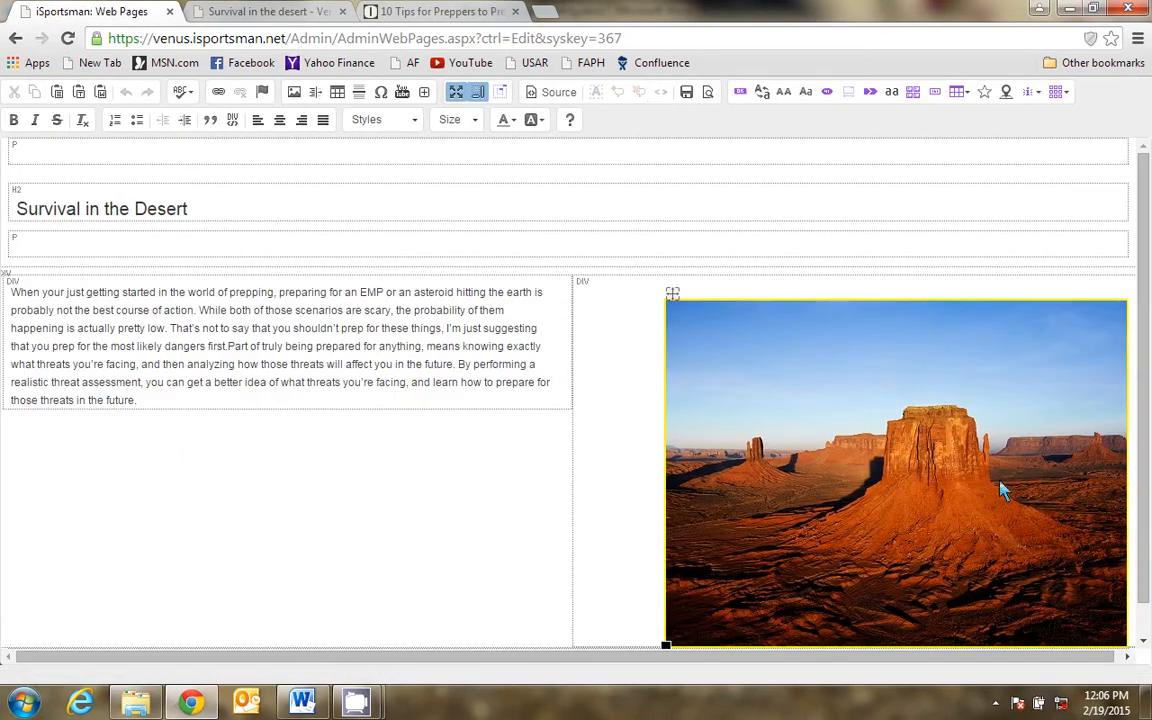
left_click_drag(634, 658, 697, 660)
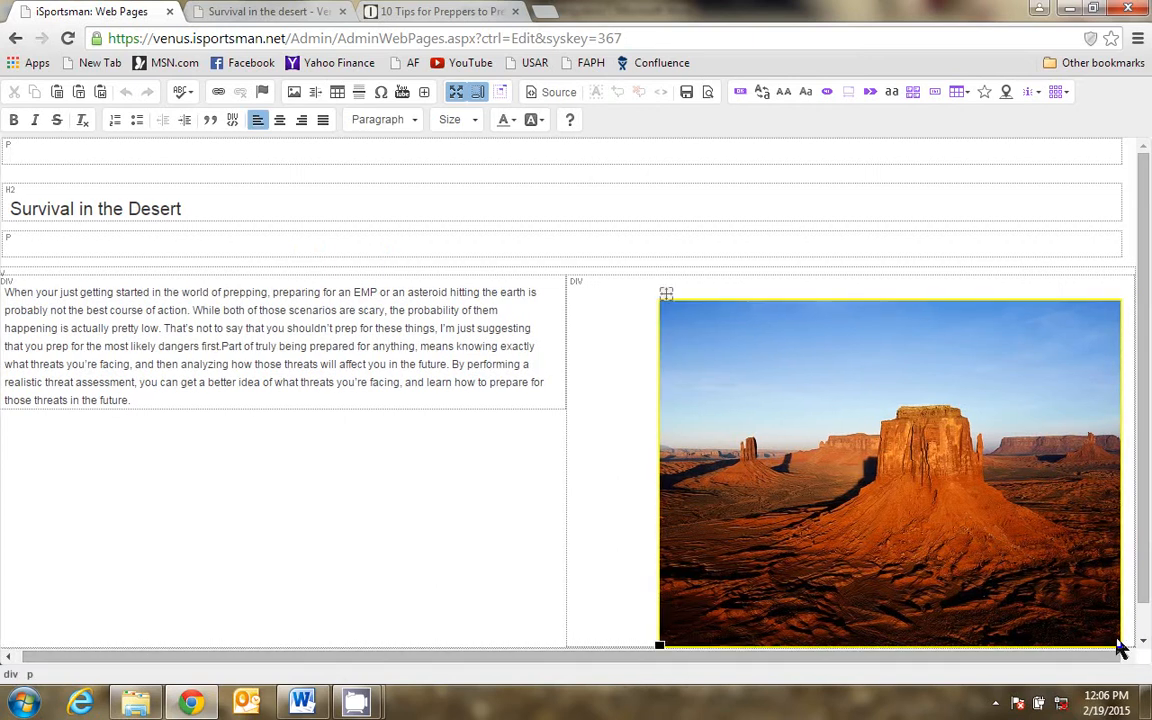
left_click(662, 640)
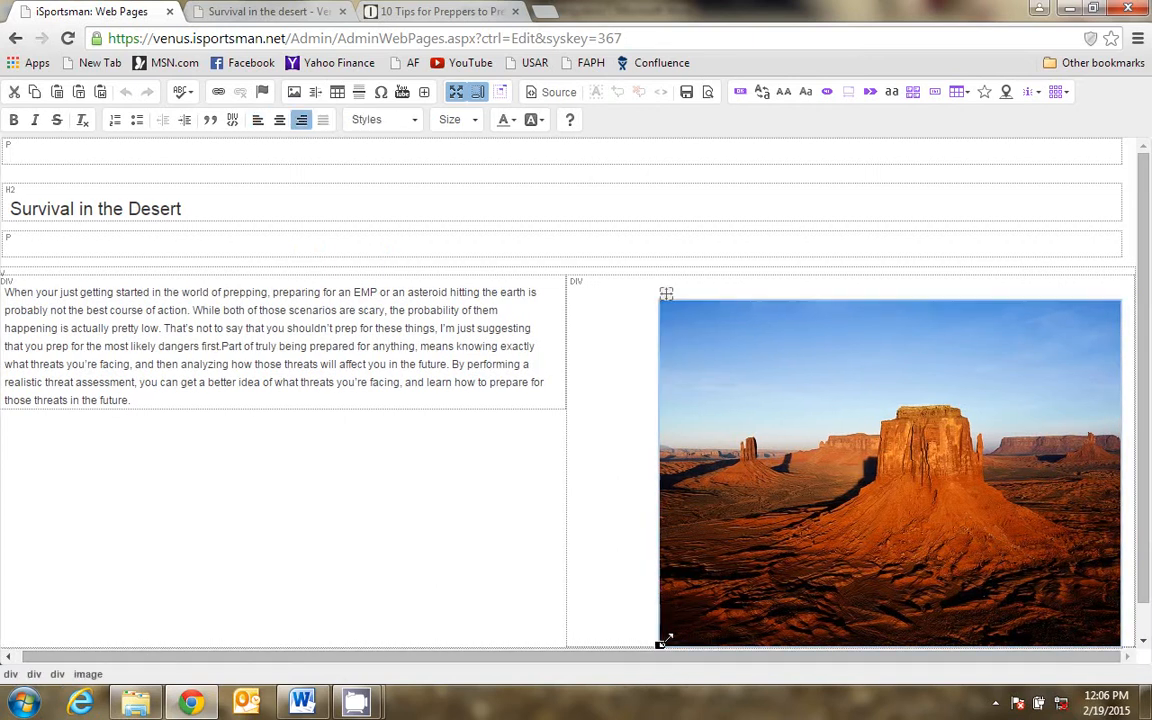
left_click_drag(662, 640, 743, 550)
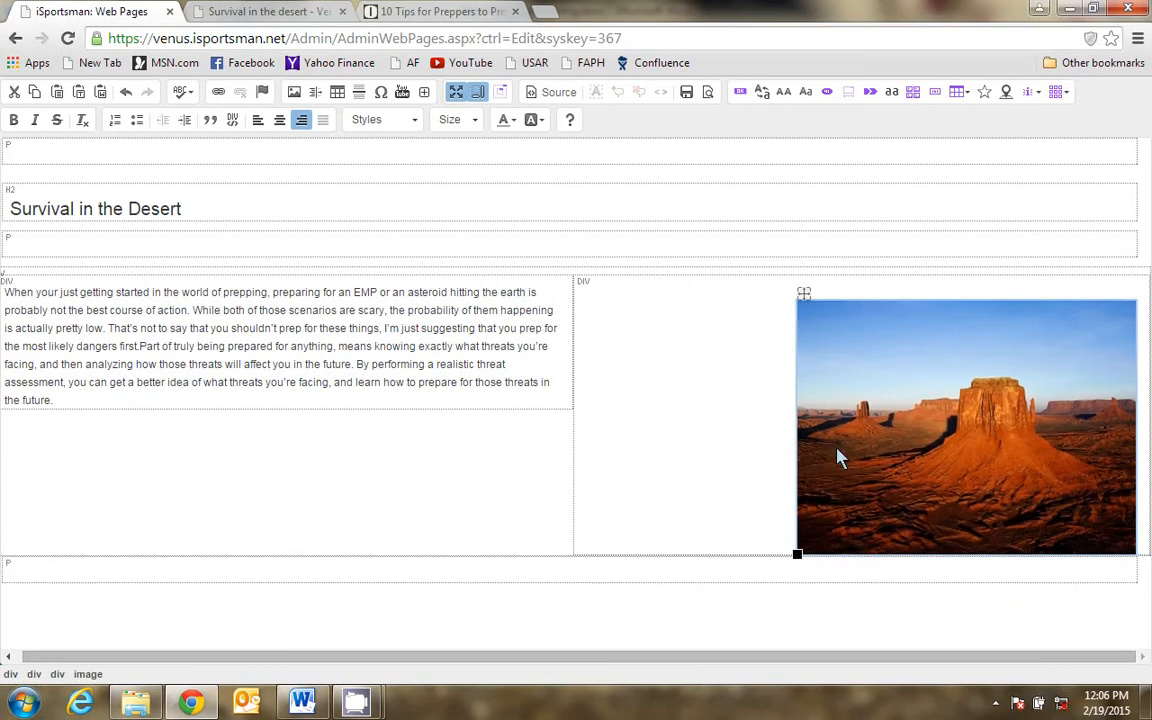
Set the desert image's alignment to Left in its image properties.
double_click(937, 428)
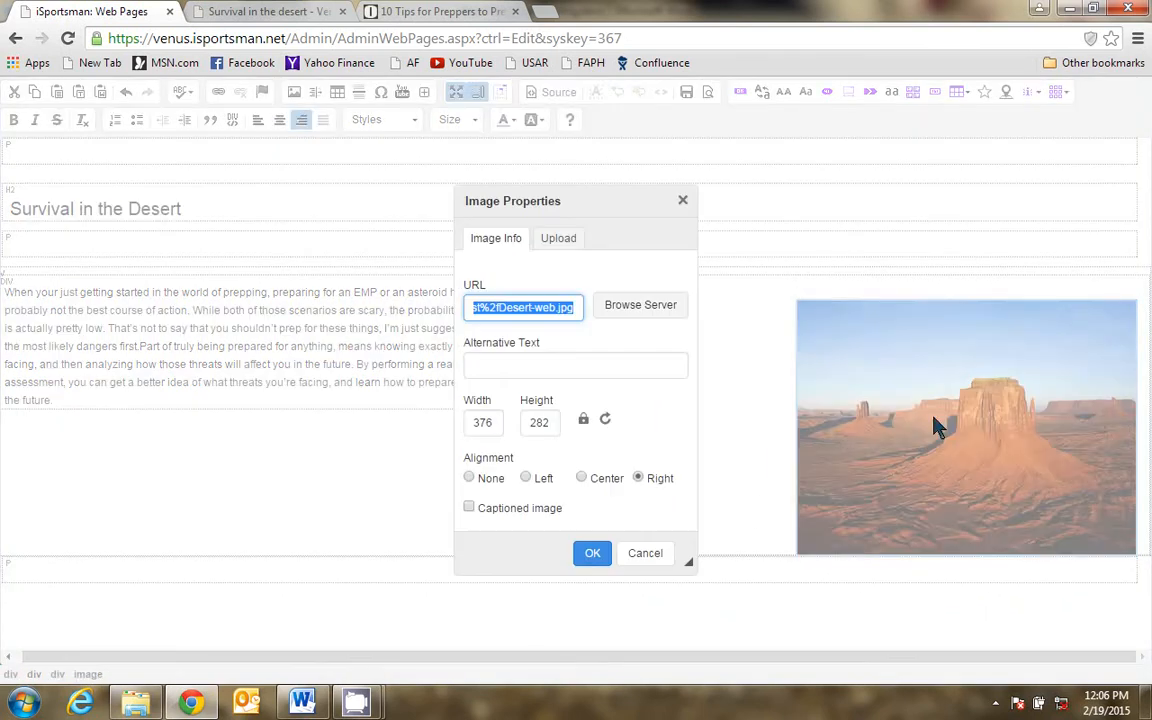
left_click(526, 478)
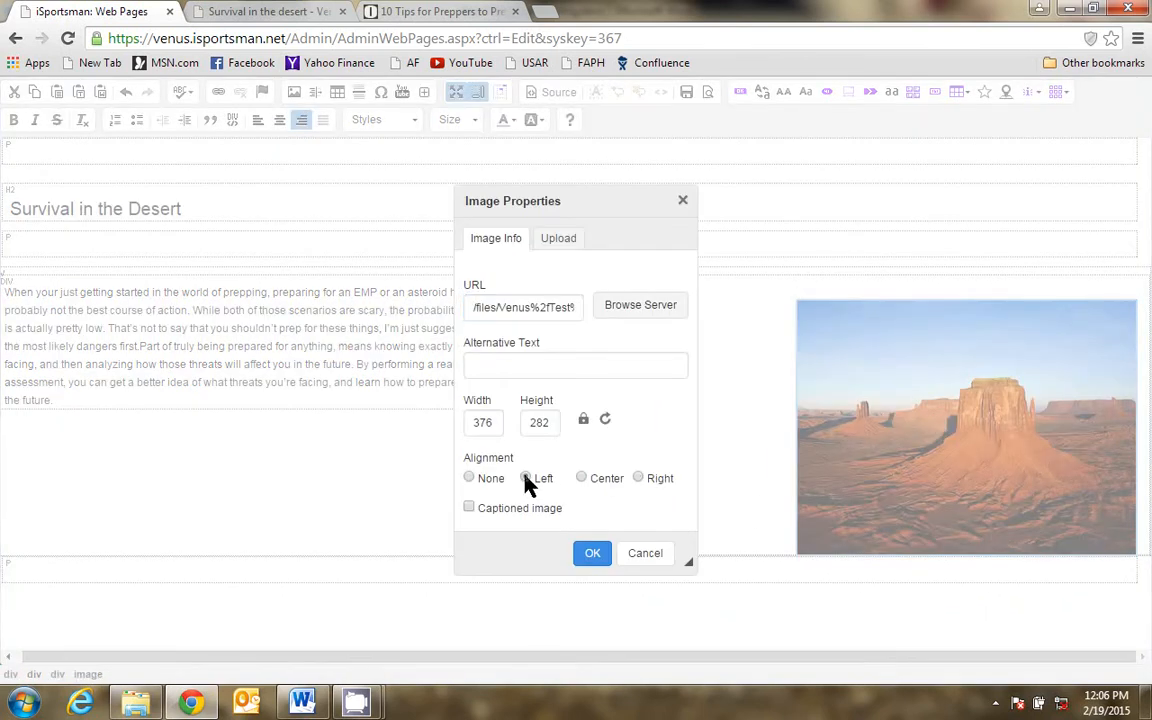
left_click(592, 553)
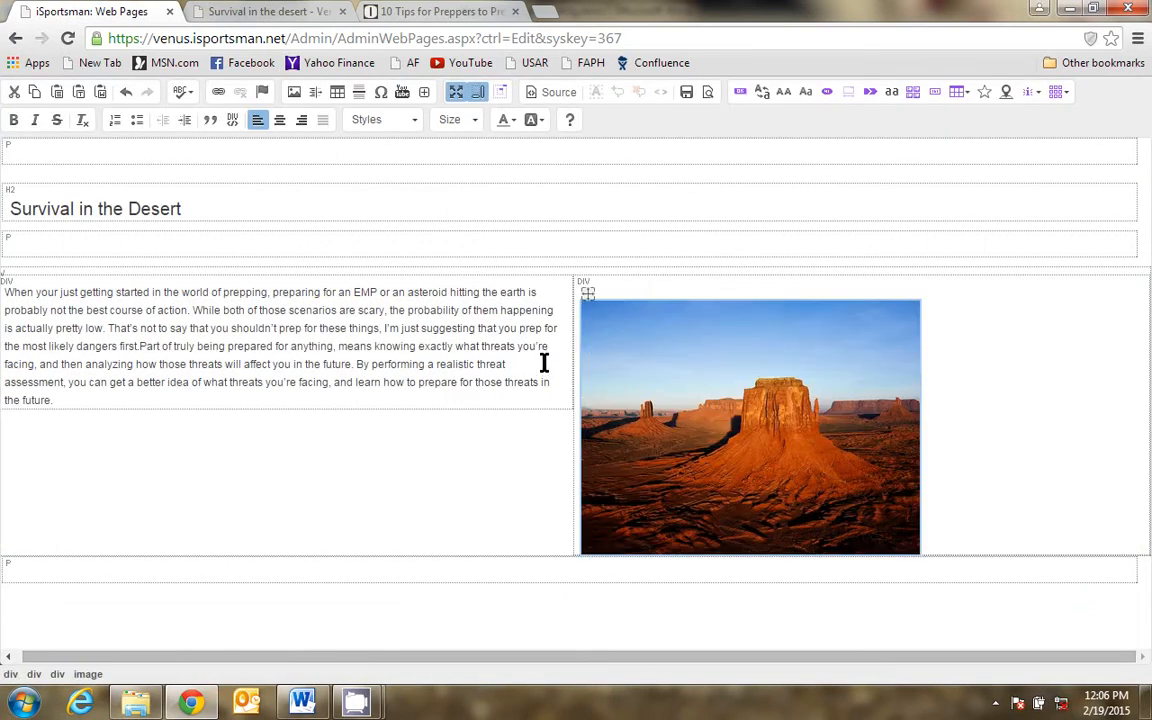
Save and publish the page, and reload the public Survival page to check the resized, left-aligned image.
left_click(456, 92)
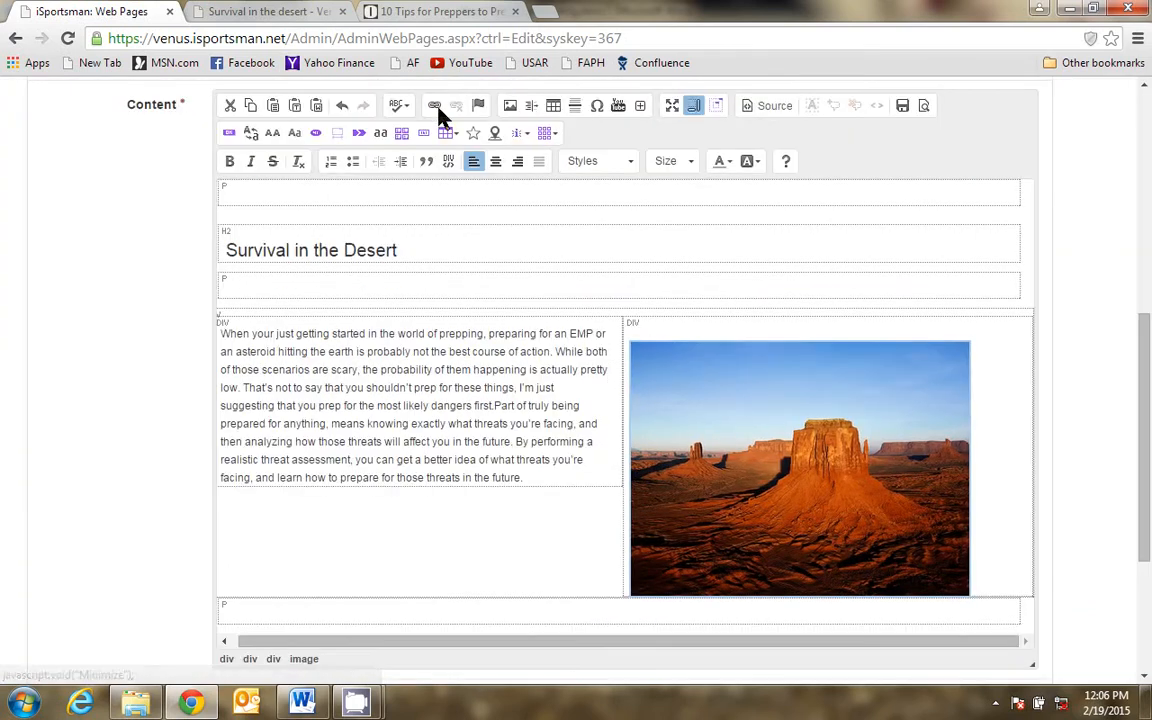
scroll(200, 450, "down", 3)
left_click(265, 612)
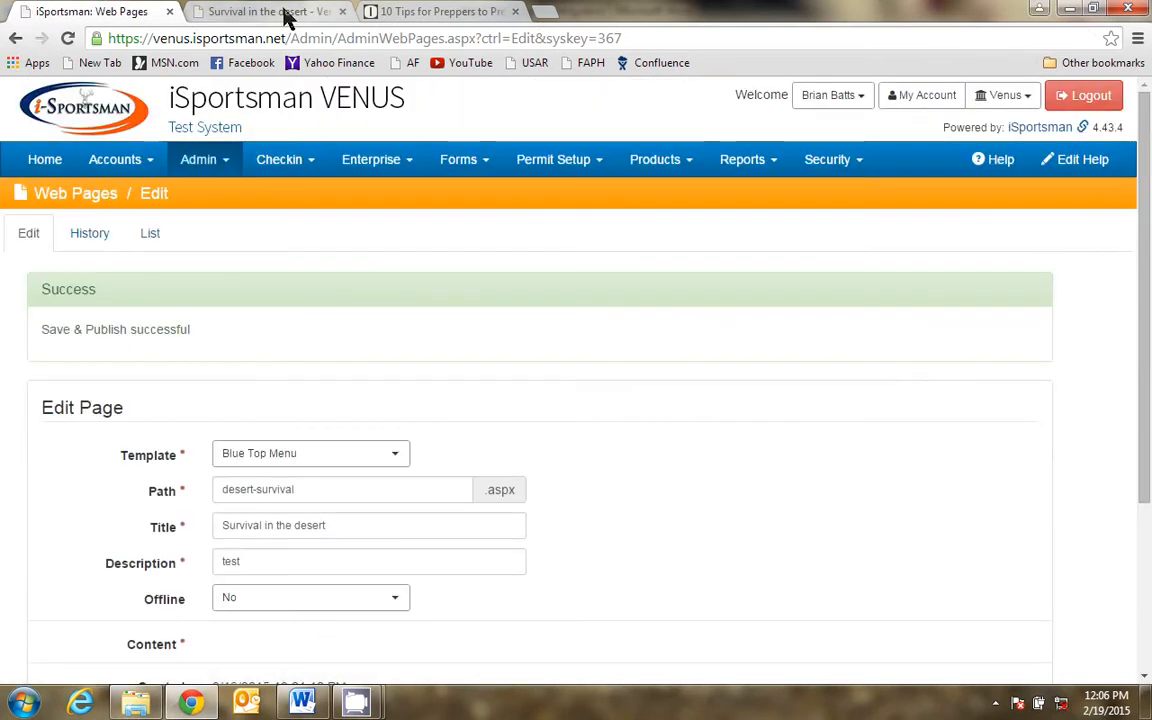
left_click(285, 11)
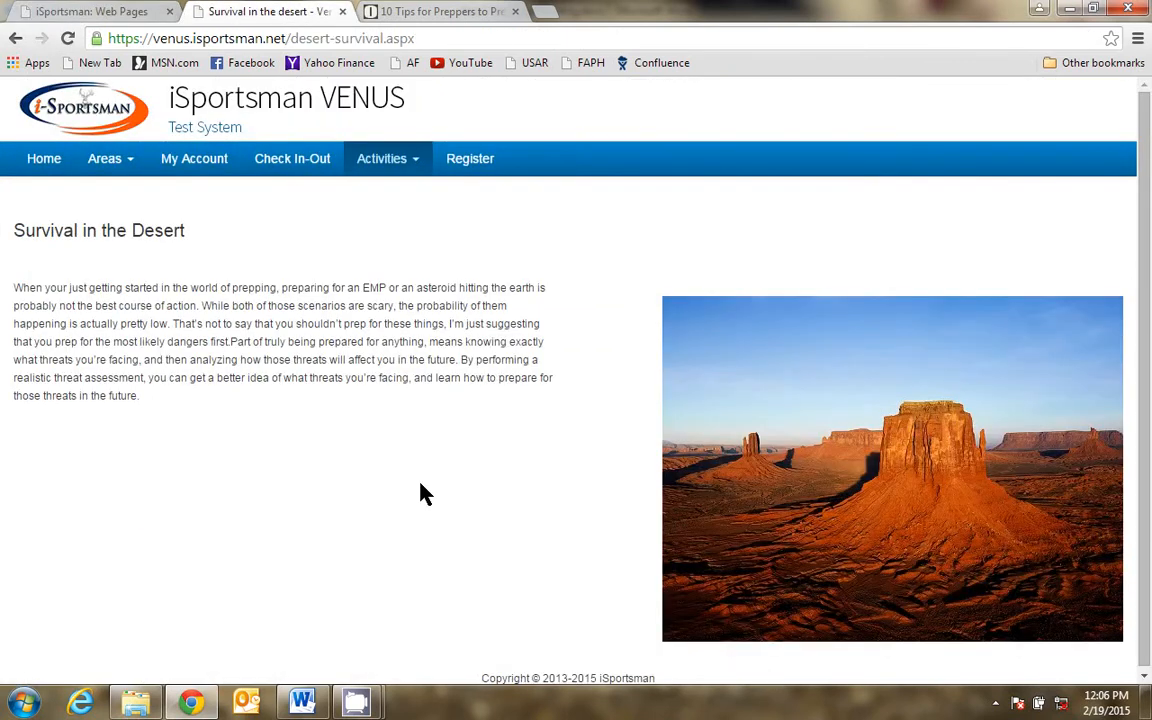
key("F5")
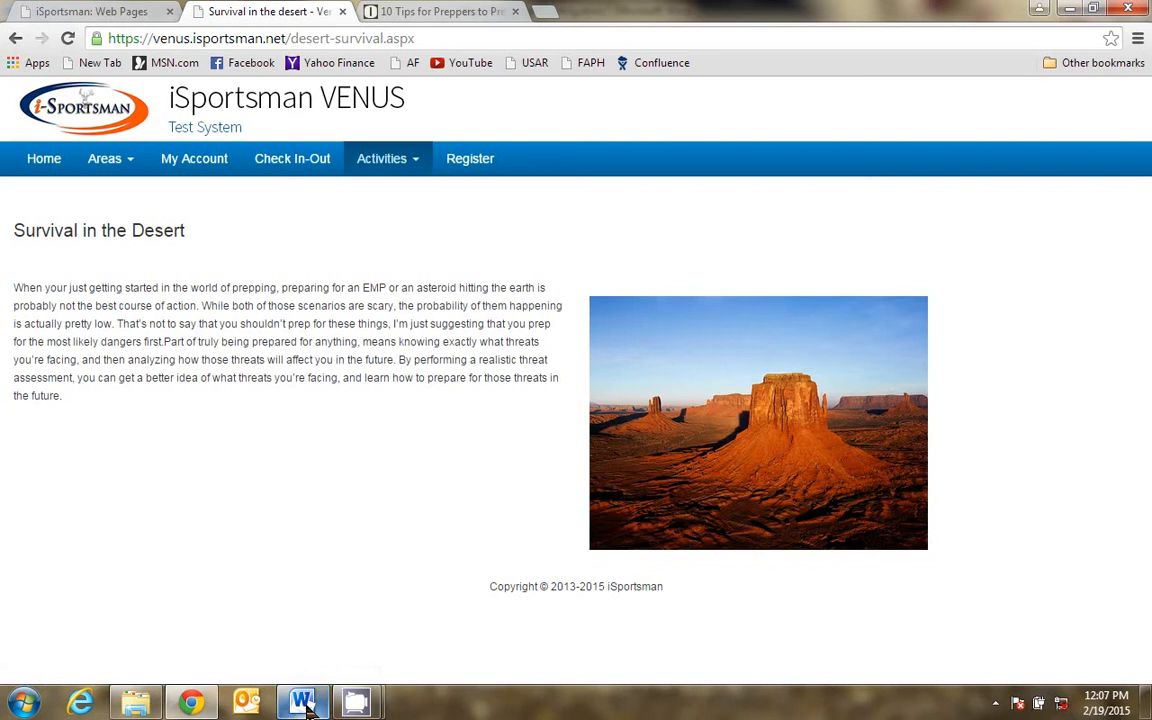
Switch to the Basic Web Page Building document in Word, review the "Add links" item, and return to Chrome.
mouse_move(307, 706)
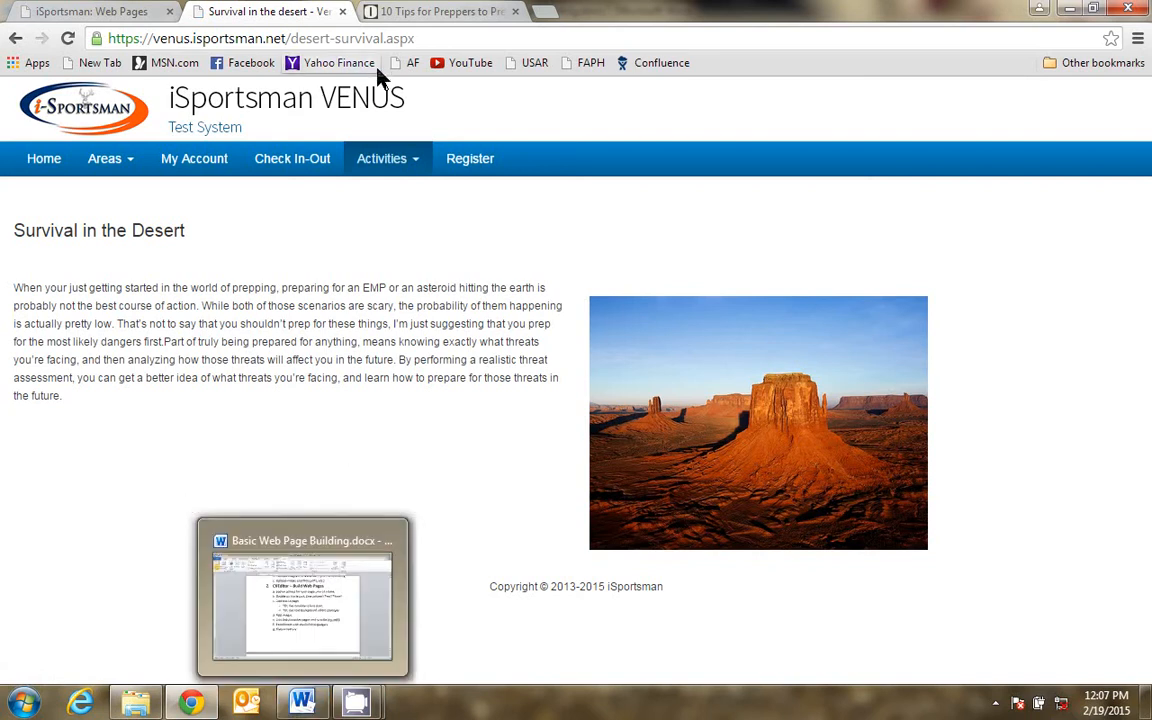
left_click(305, 705)
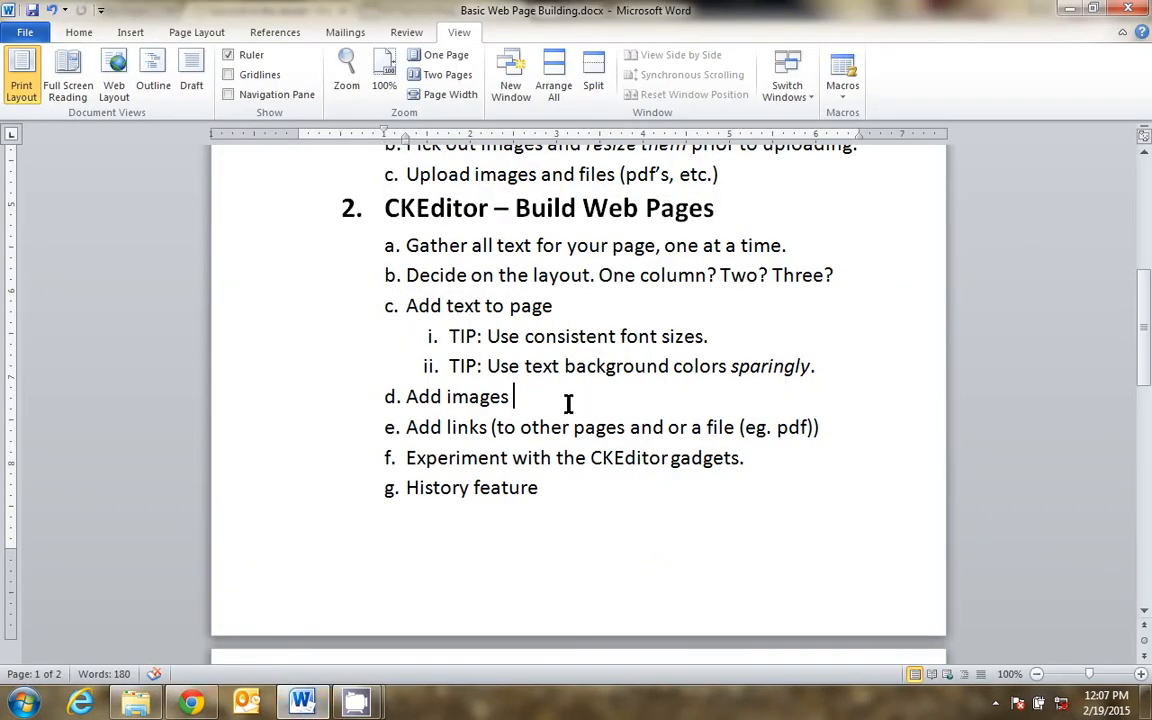
double_click(464, 429)
left_click(192, 705)
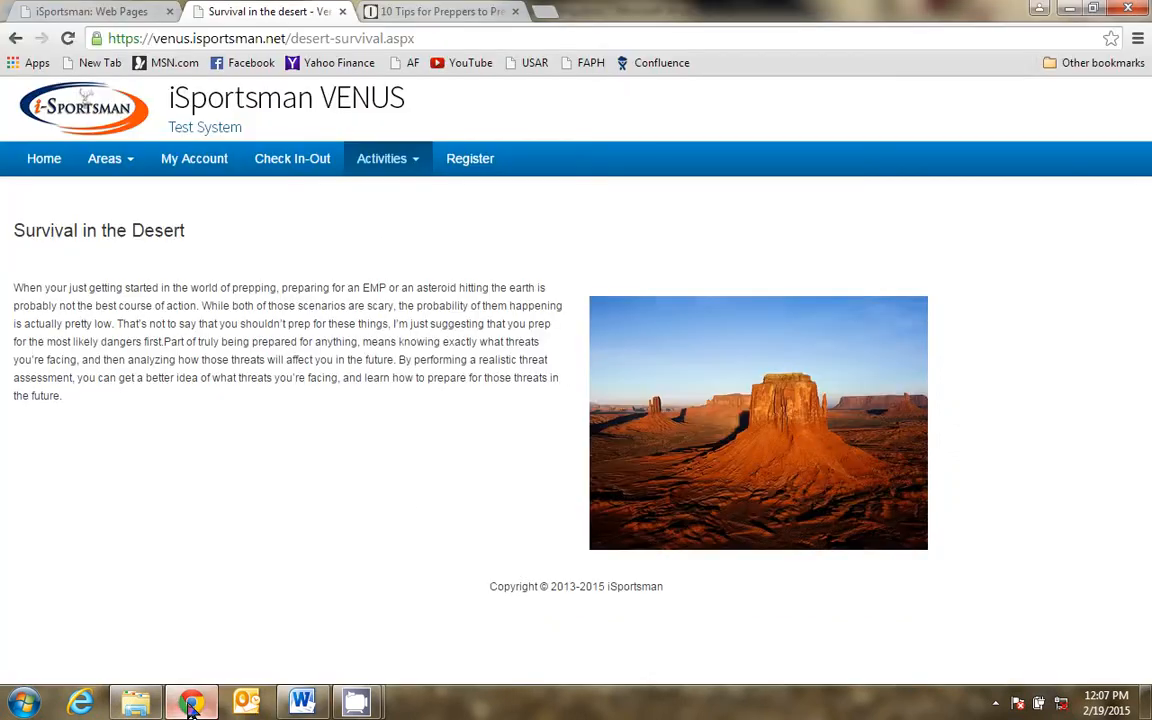
Copy the web address of the 10 Tips for Preppers article, offgridsurvival.com/preppertips/.
left_click(133, 12)
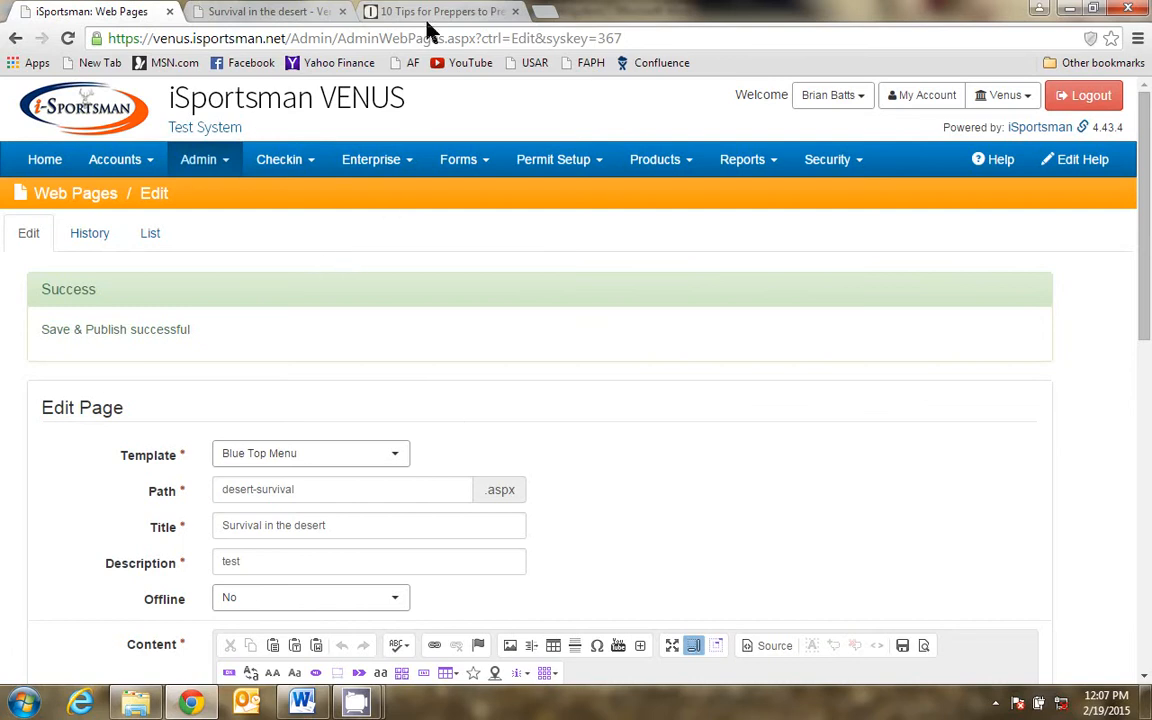
left_click(382, 10)
left_click_drag(311, 38, 82, 46)
key("ctrl+c")
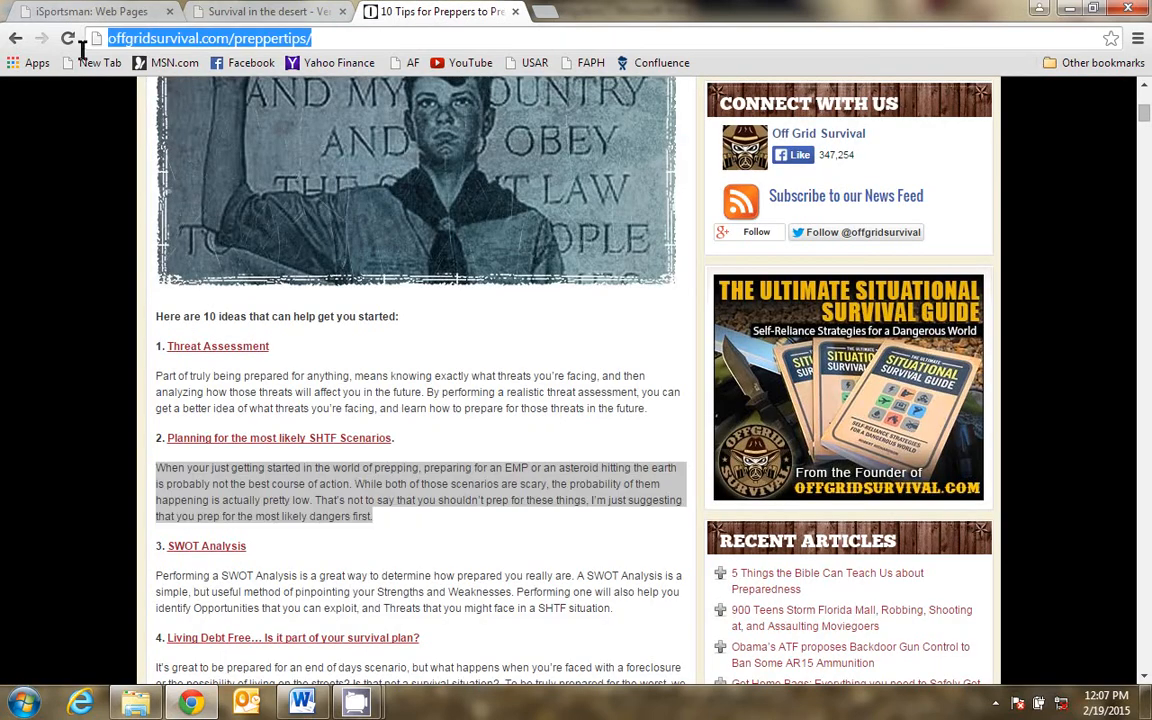
Return to the admin page editor and add "Click here for more information" at the end of the left column's text.
left_click(140, 14)
scroll(591, 565, "down", 3)
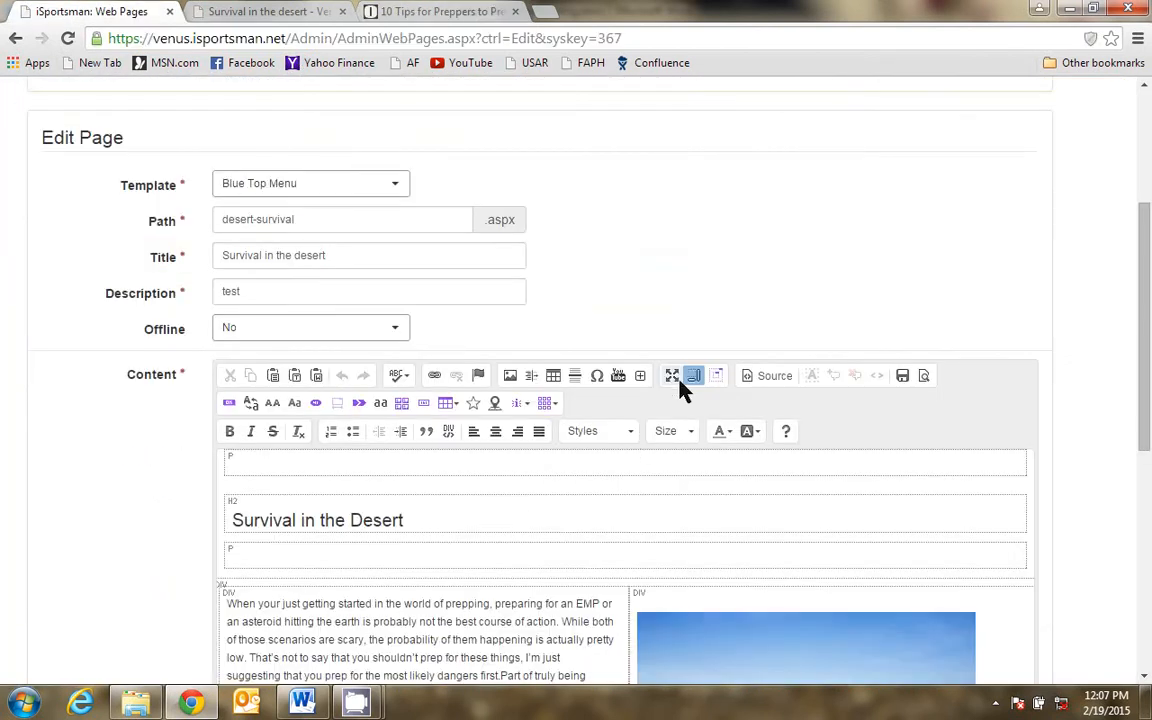
left_click(676, 380)
left_click(86, 400)
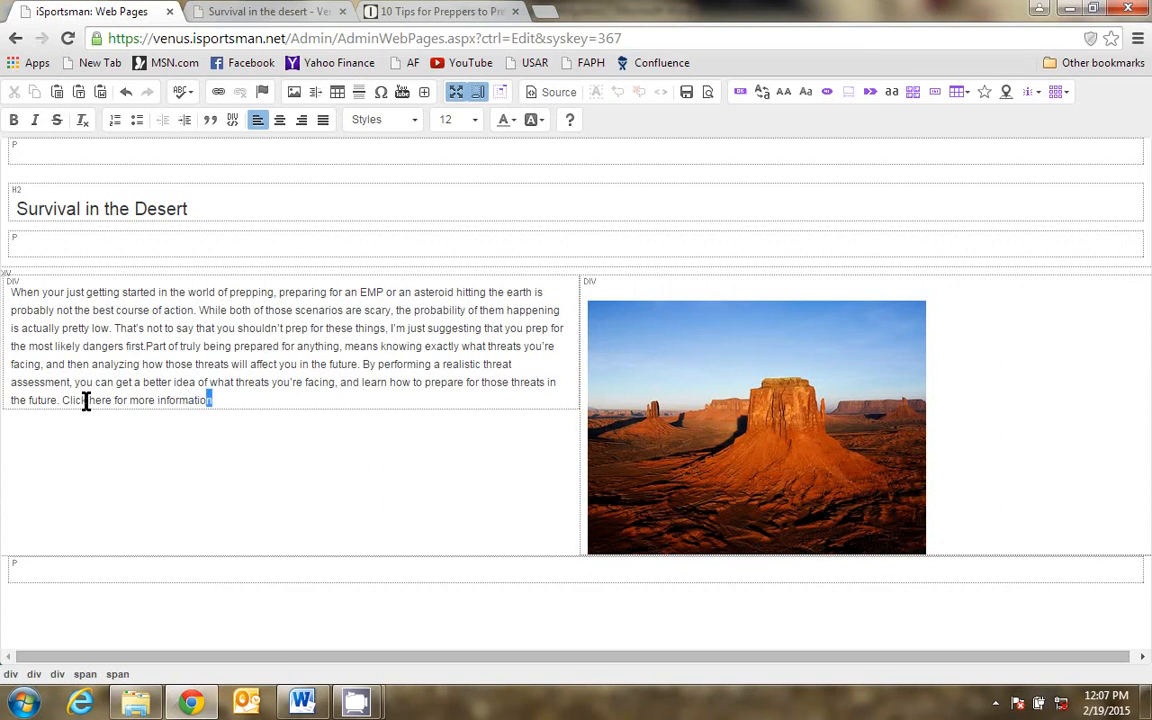
key("shift+Left")
key("shift+Left")
key("shift+Left")
key("shift+Left")
key("shift+Left")
key("shift+Left")
key("shift+Left")
key("shift+Left")
key("shift+Left")
key("shift+Left")
key("shift+Left")
key("shift+Left")
key("shift+Left")
key("shift+Left")
key("shift+Left")
key("shift+Left")
key("shift+Left")
key("shift+Left")
key("shift+Left")
key("shift+Left")
key("Right")
key("Left")
key("shift+Left")
key("shift+Left")
left_click(219, 93)
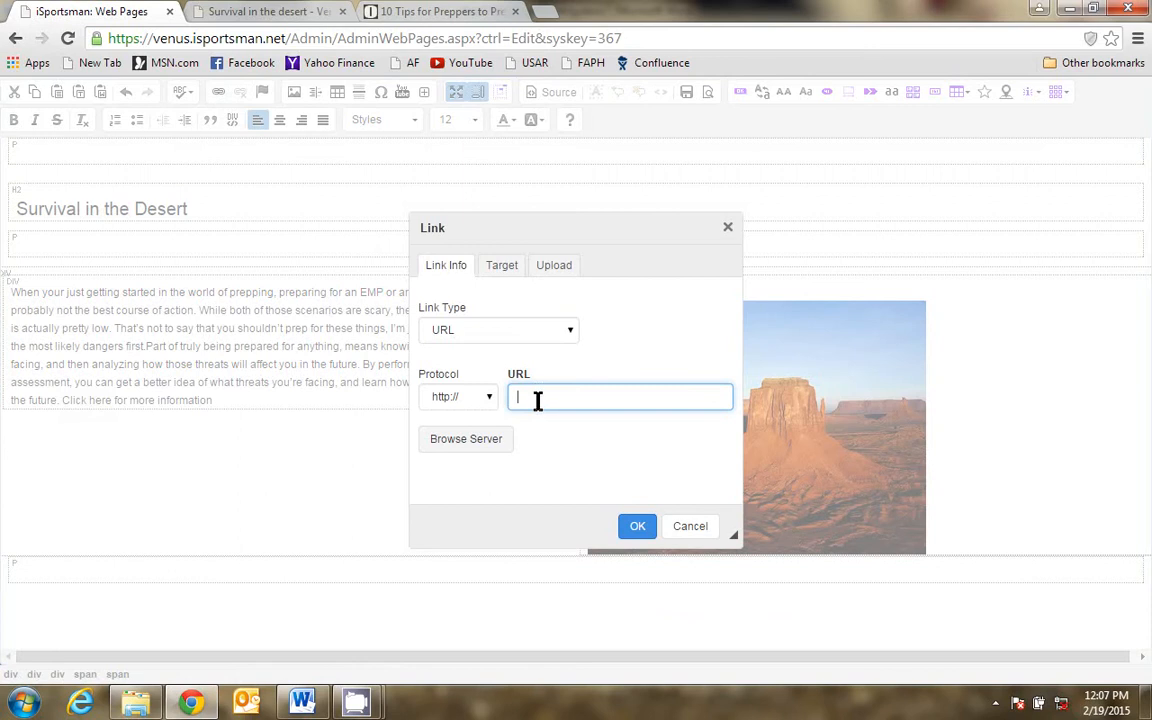
key("ctrl+v")
left_click(636, 526)
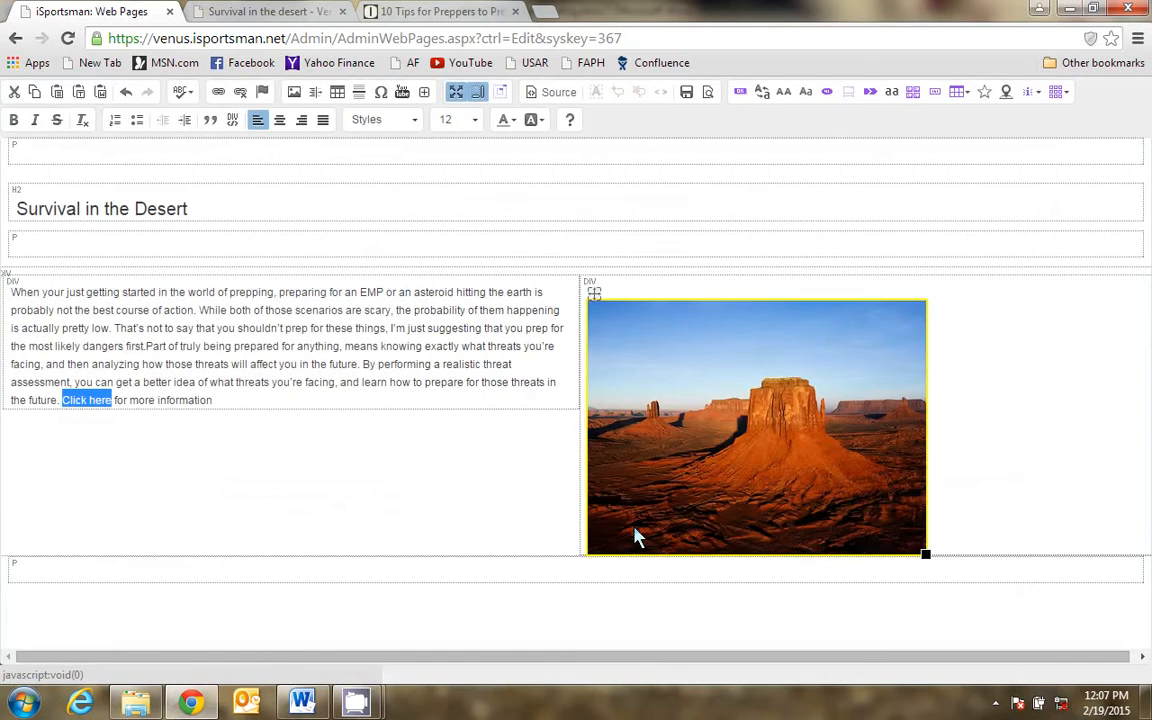
left_click(287, 403)
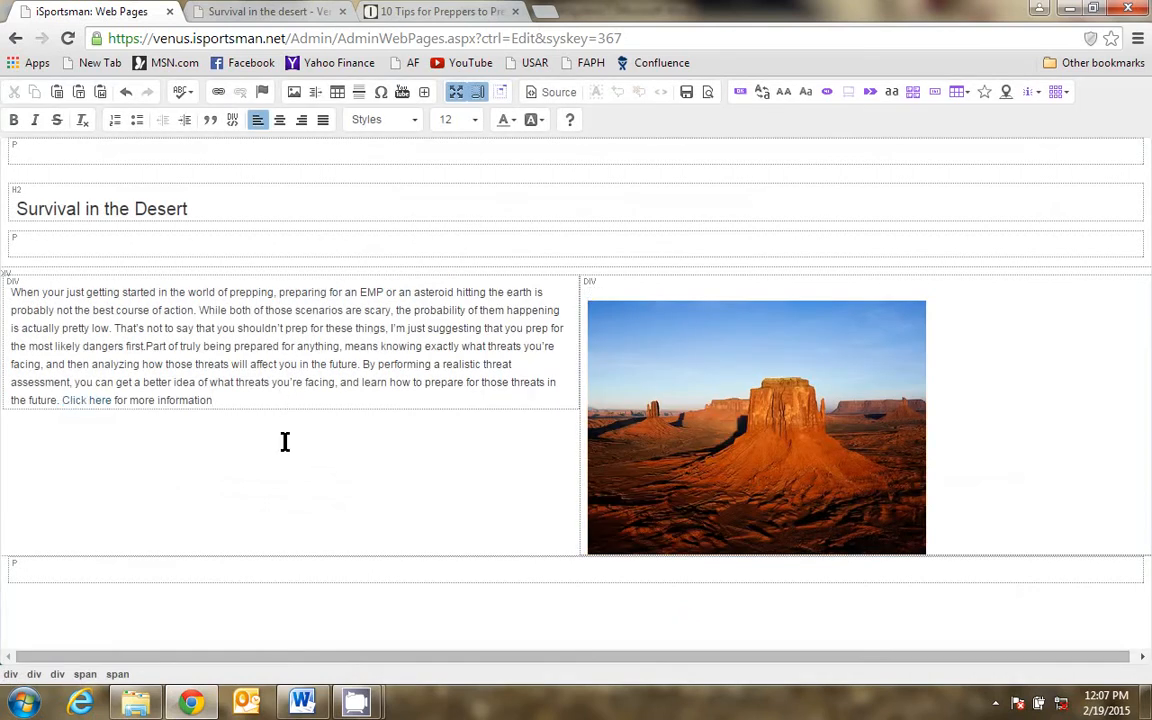
Save and publish the page with the new "Click here" link.
left_click(456, 93)
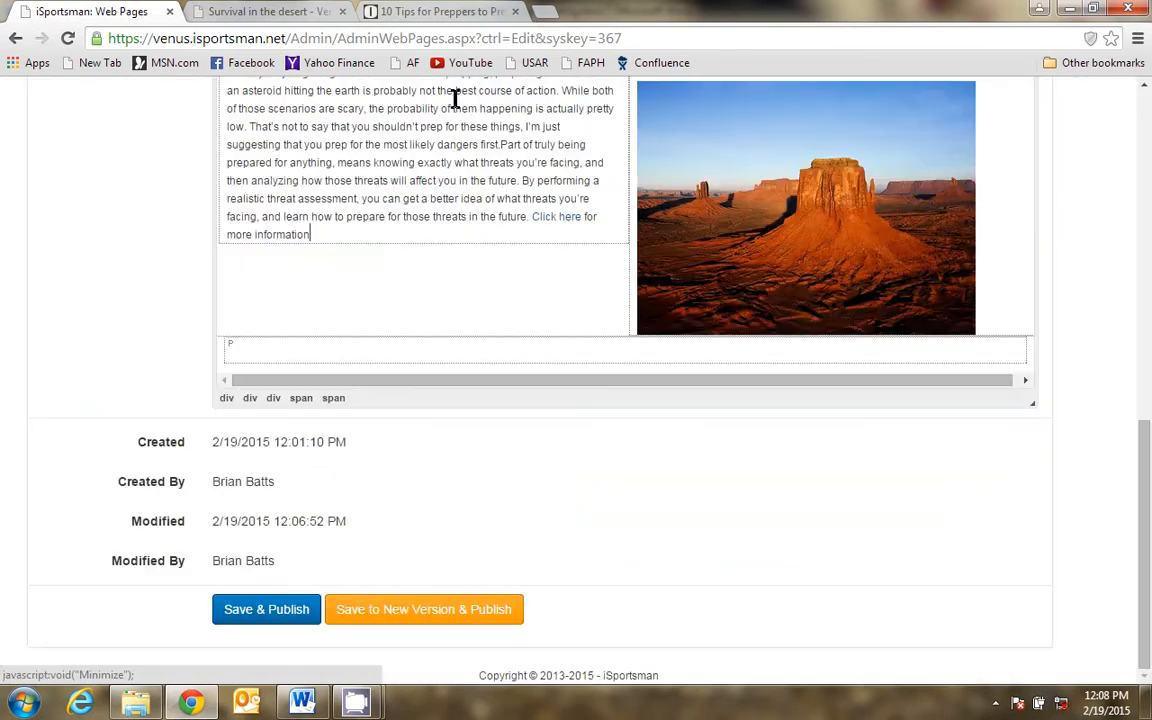
left_click(253, 613)
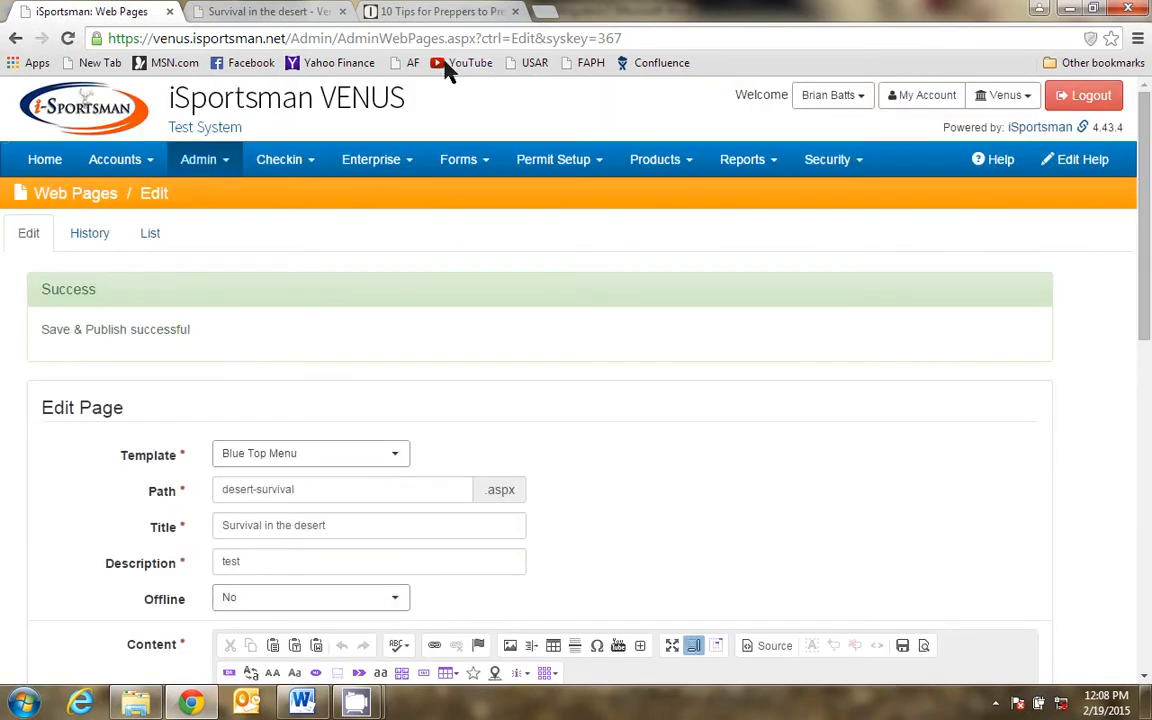
Refresh the live desert survival page, follow its "Click here" link to the article, and go back to the page.
left_click(303, 15)
key("F5")
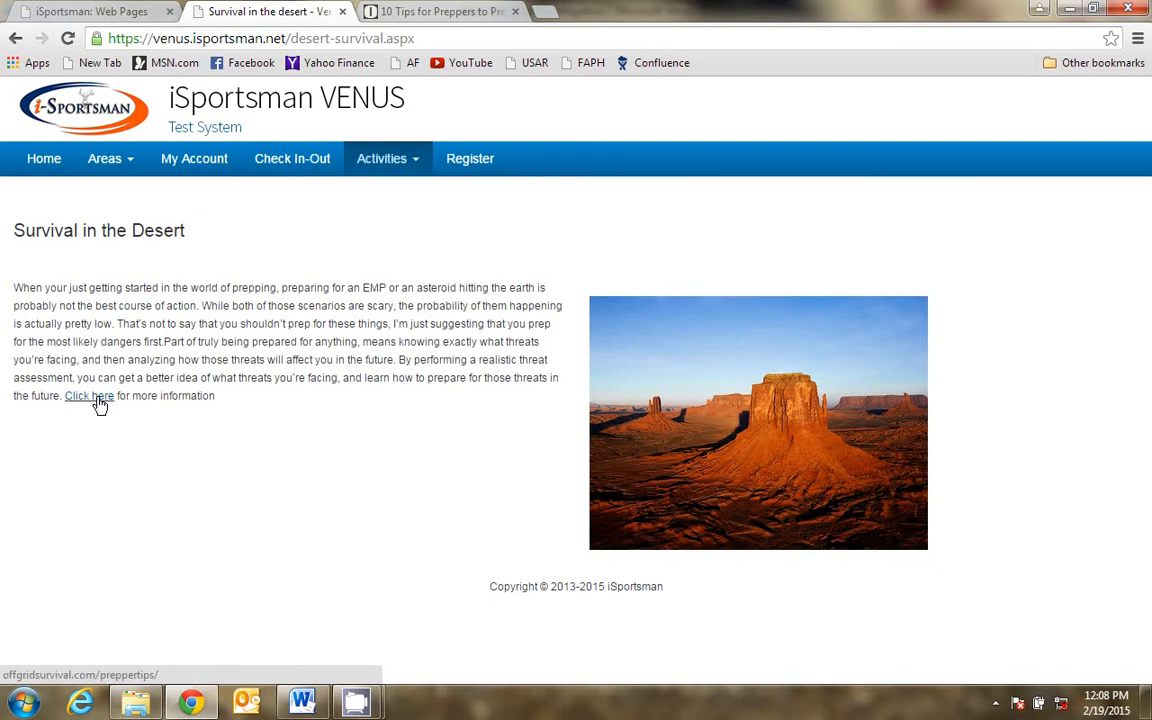
left_click(99, 400)
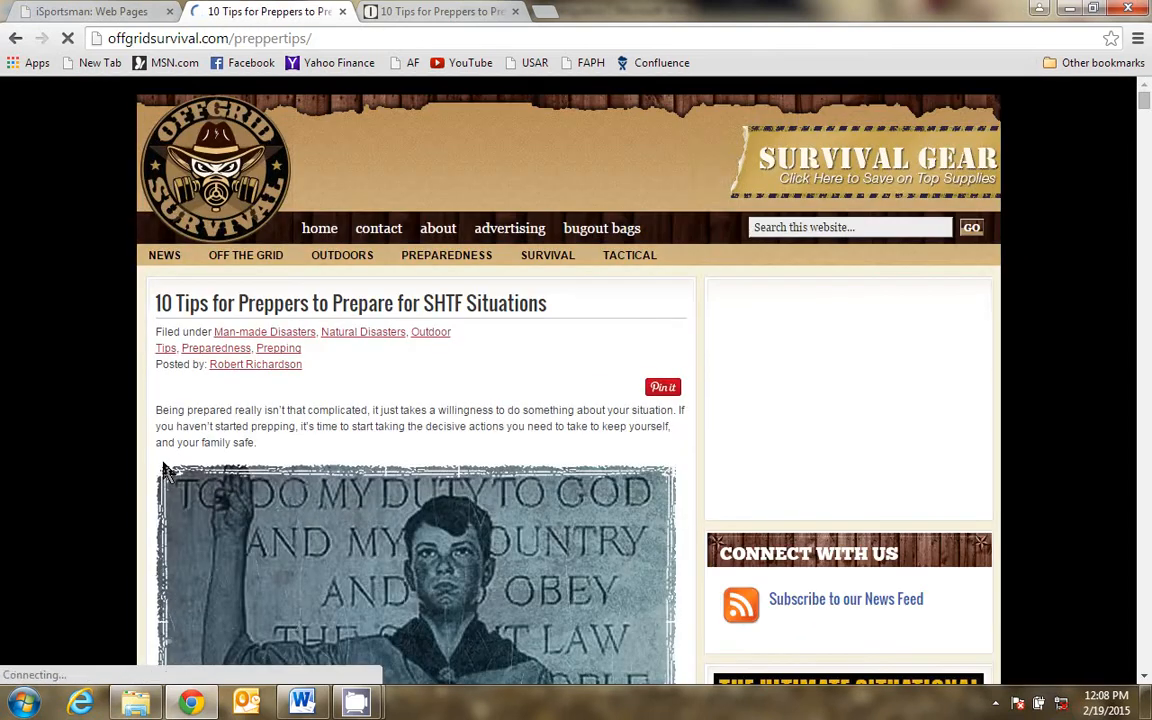
scroll(410, 448, "down", 5)
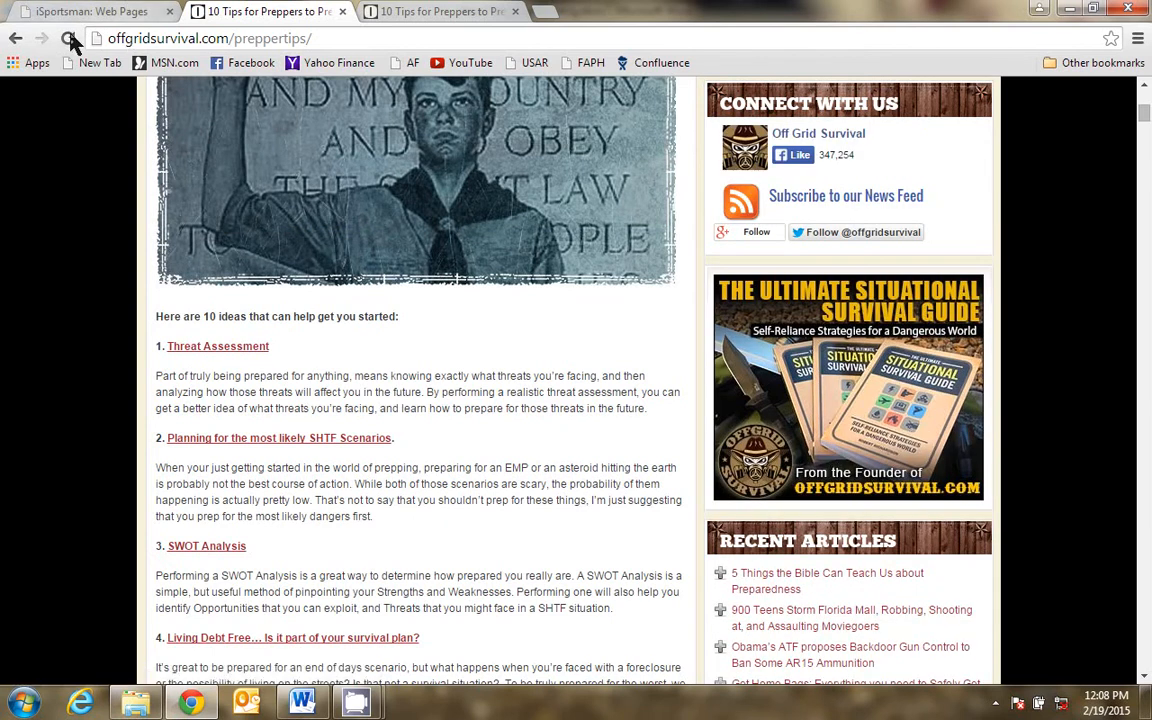
left_click(15, 38)
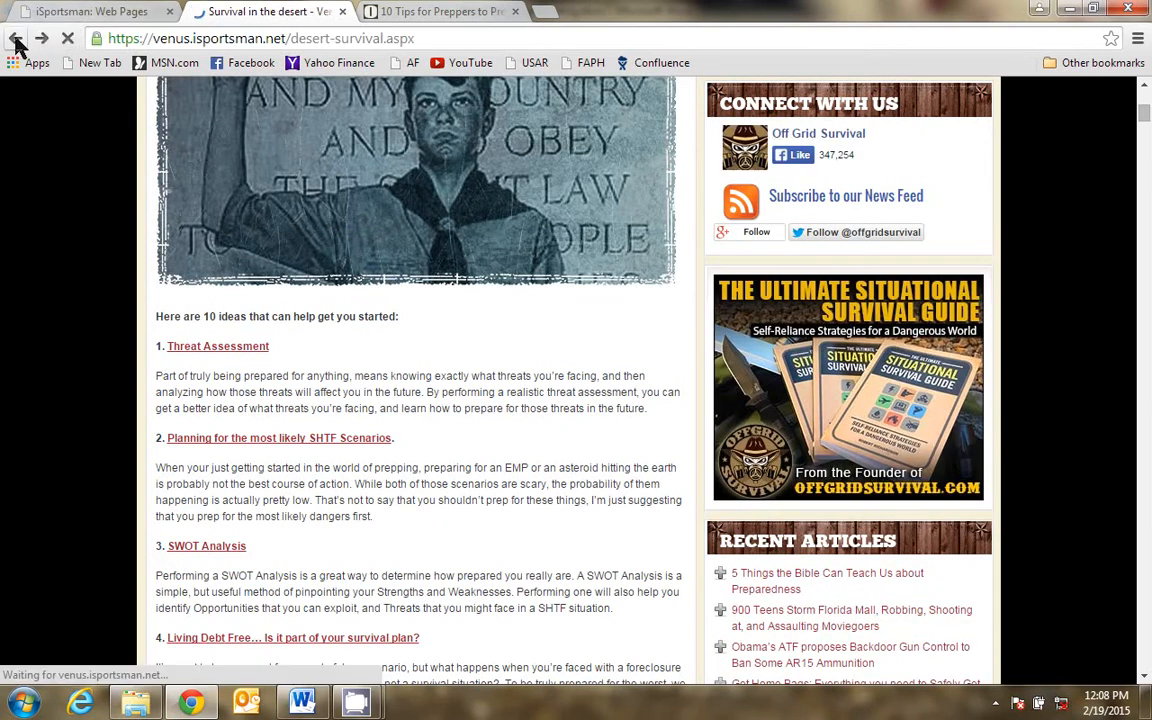
Check the Basic Web Page Building outline in Word for the next topic and return to the web page editor in Chrome.
left_click(88, 14)
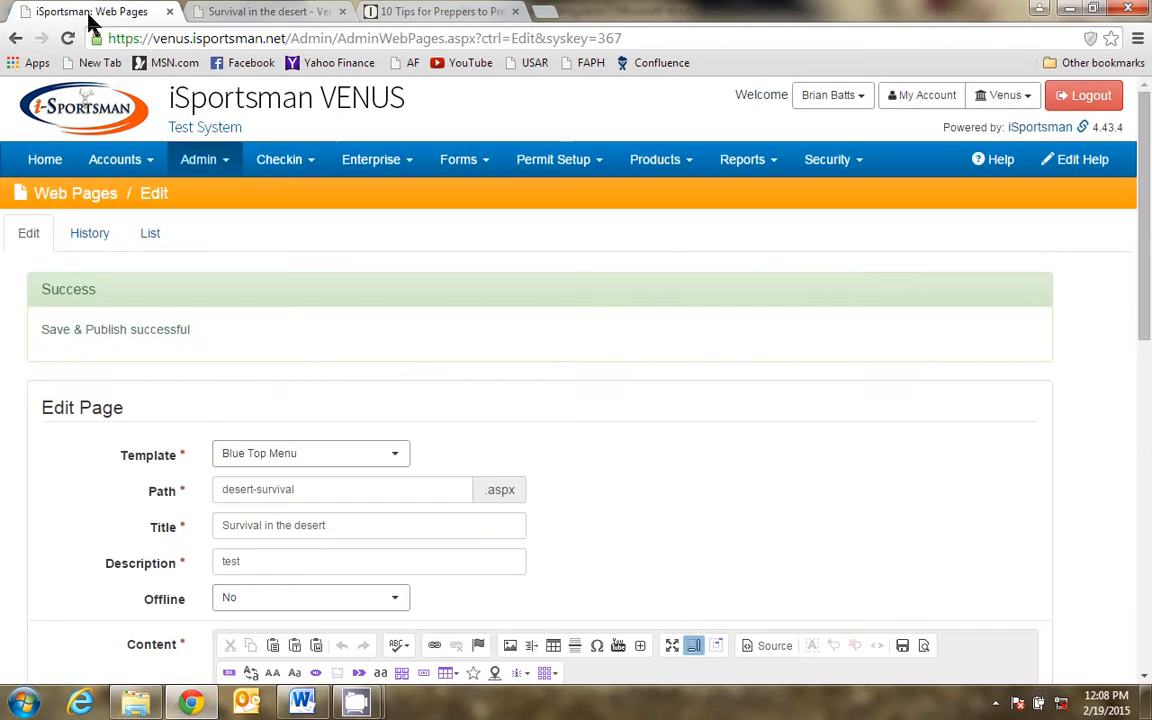
left_click(302, 703)
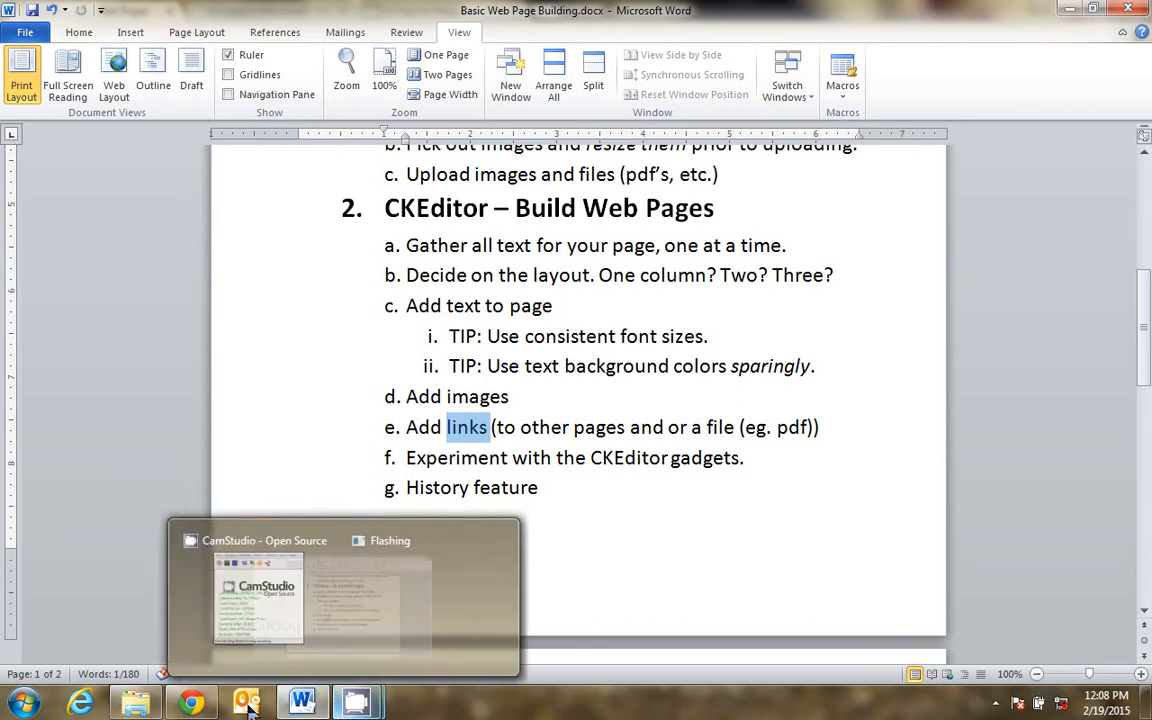
mouse_move(191, 703)
left_click(157, 597)
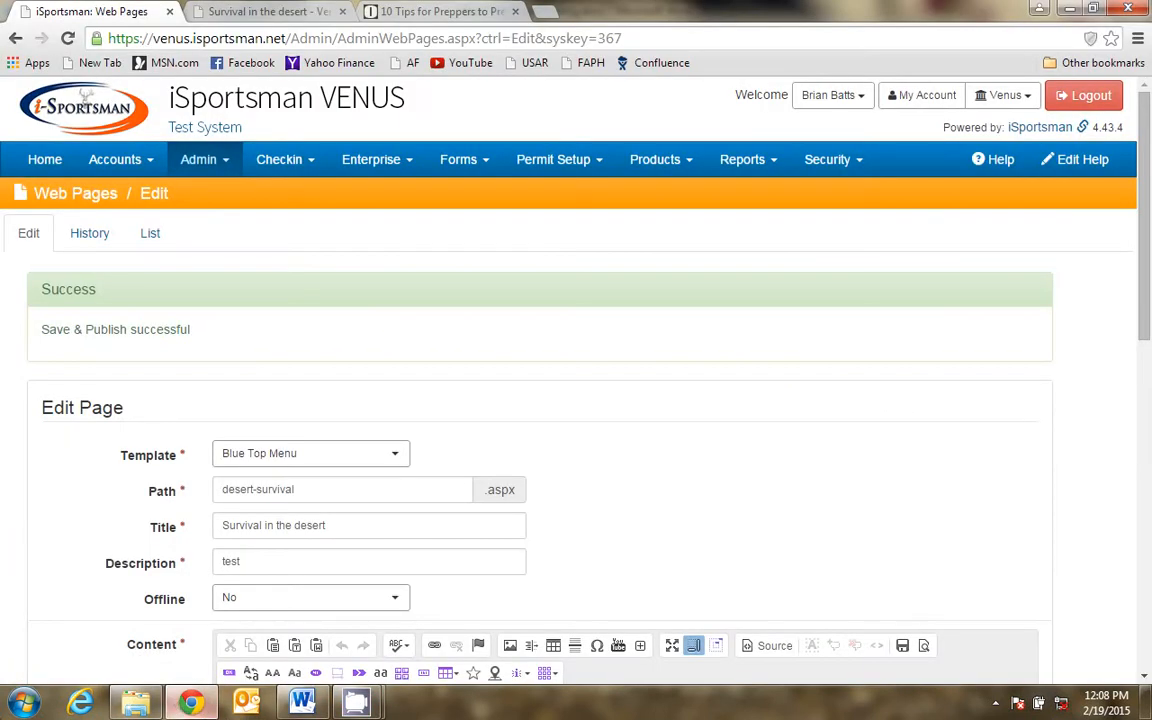
Maximize the content editor to examine its tools, compare with the live page, and restore the editor's size.
left_click(672, 646)
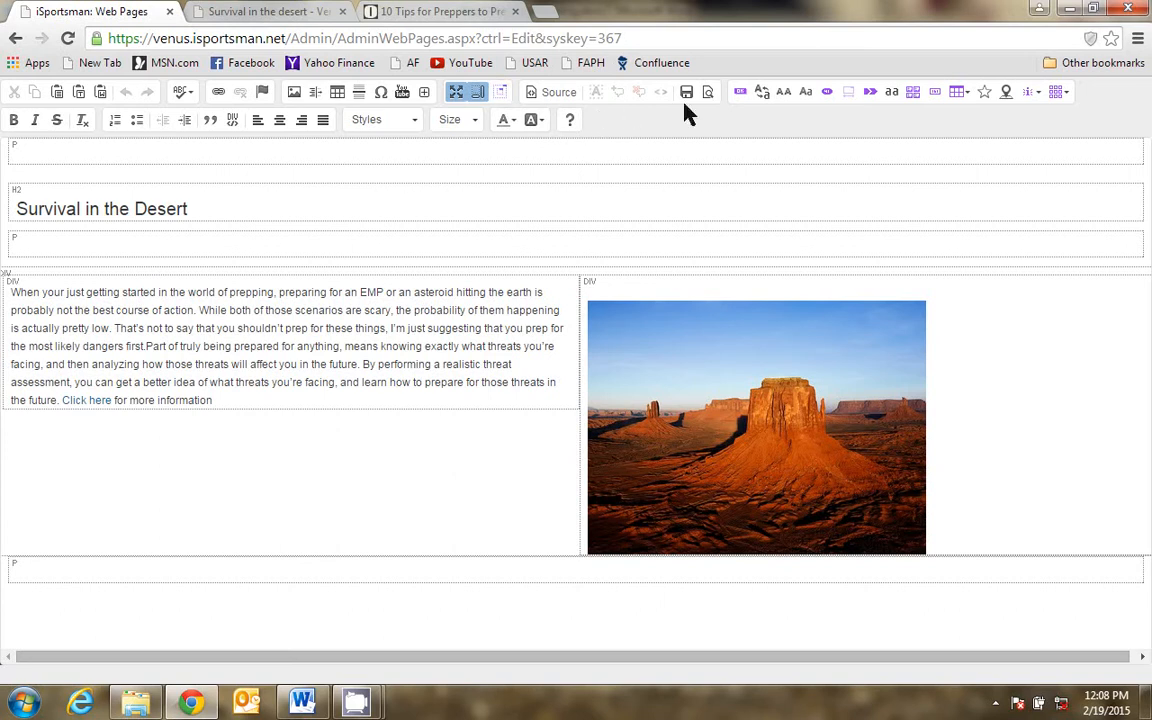
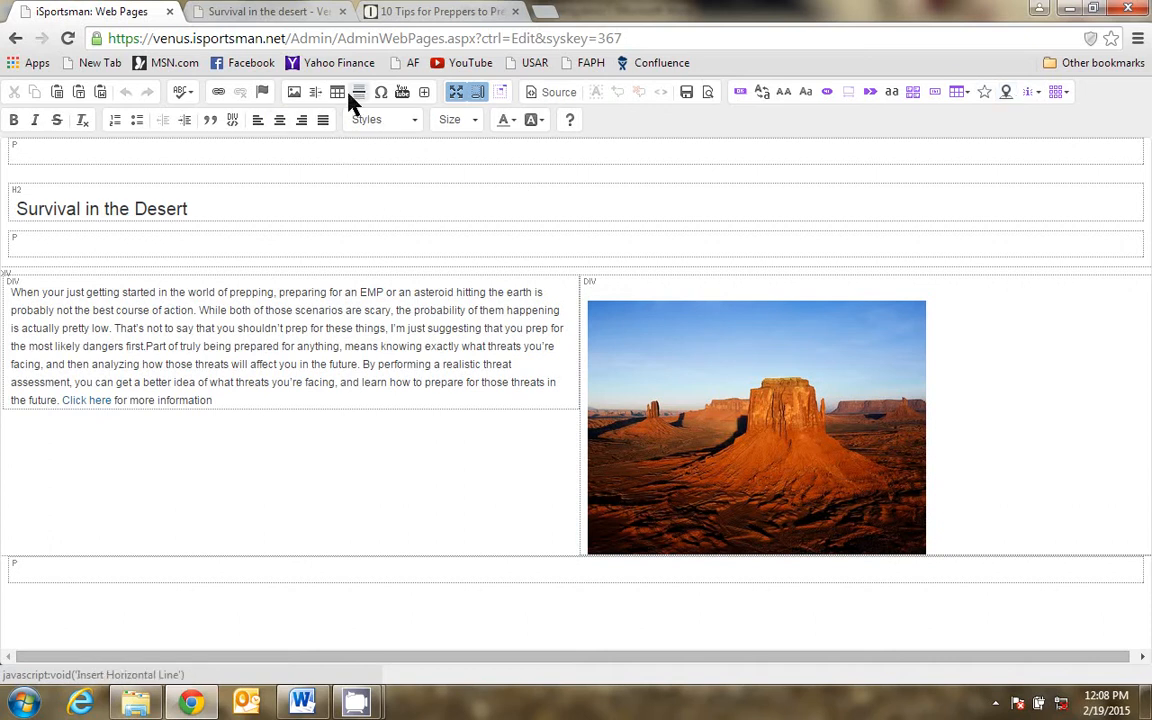
left_click(293, 14)
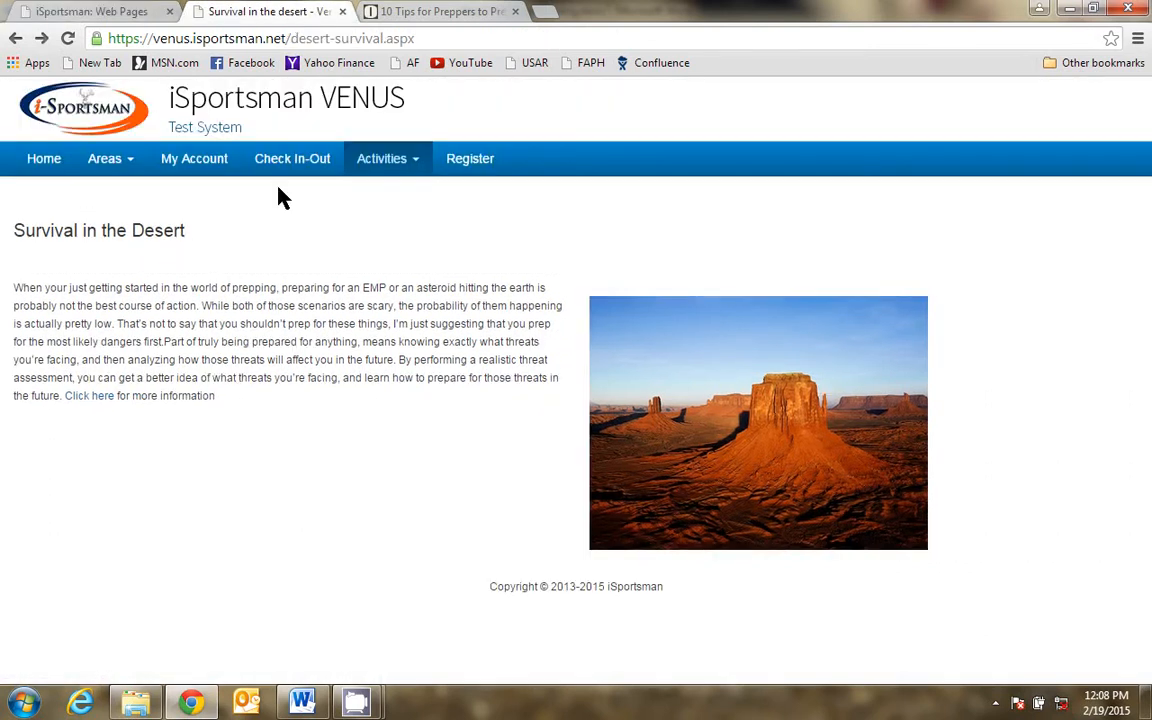
left_click(113, 13)
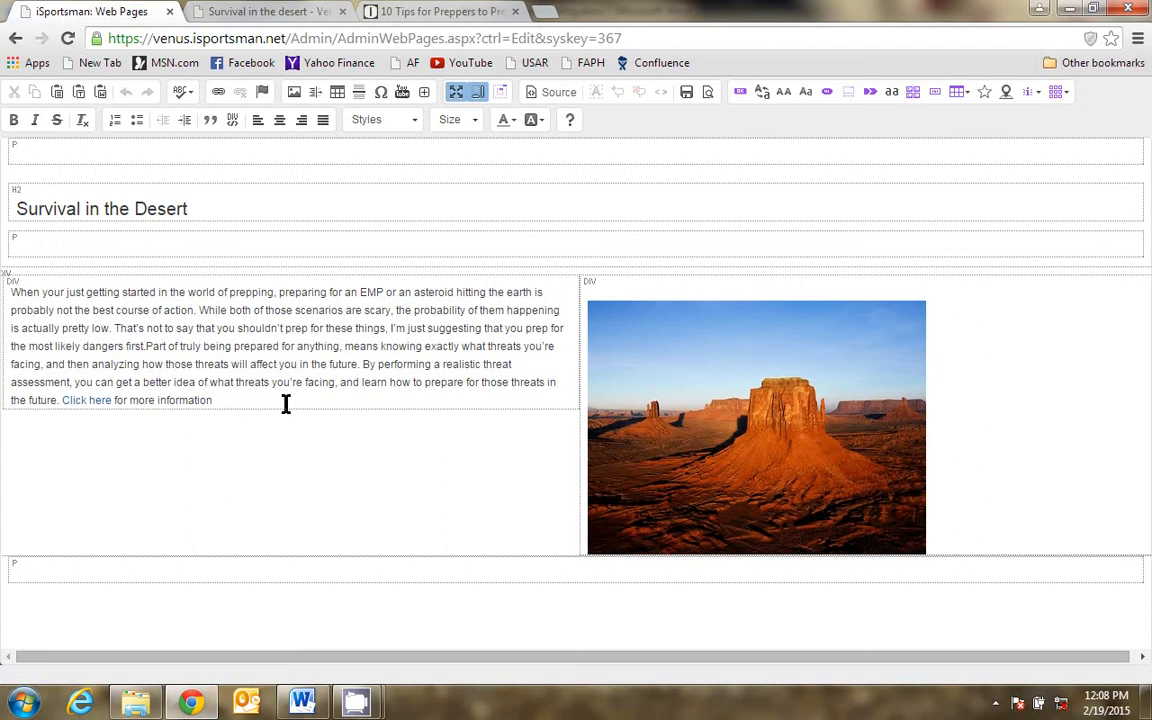
left_click(456, 92)
Give the middle passage of the left column's text a red background colour.
scroll(415, 385, "down", 5)
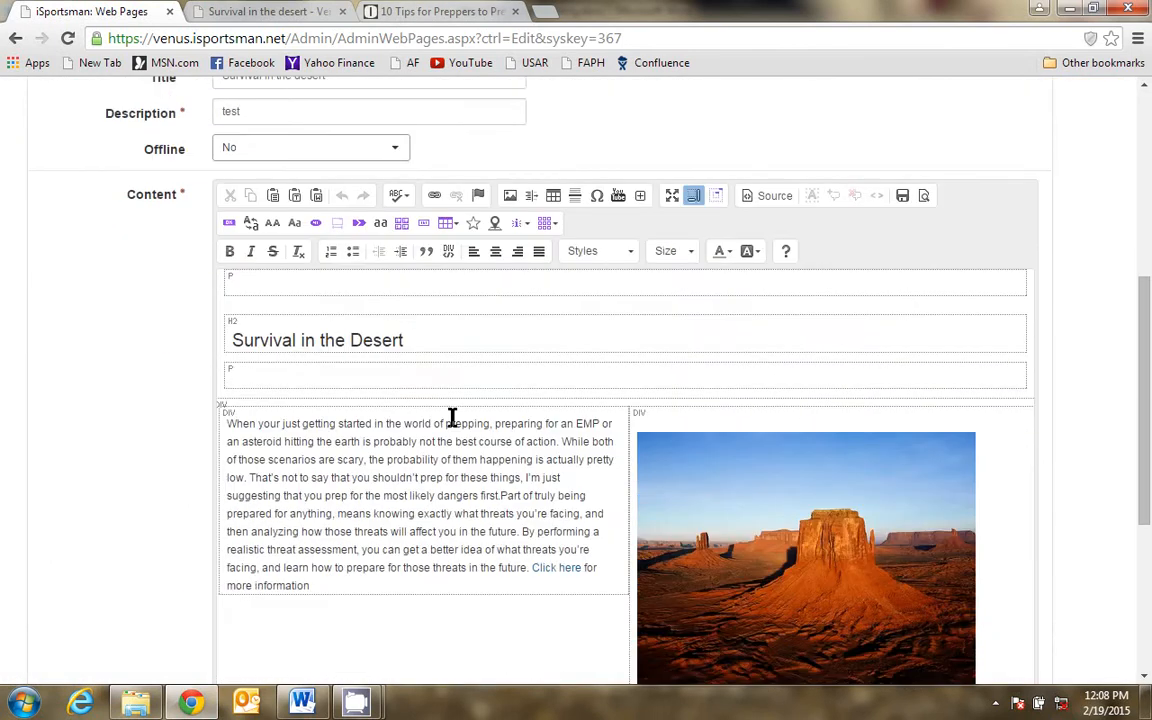
left_click_drag(347, 459, 424, 513)
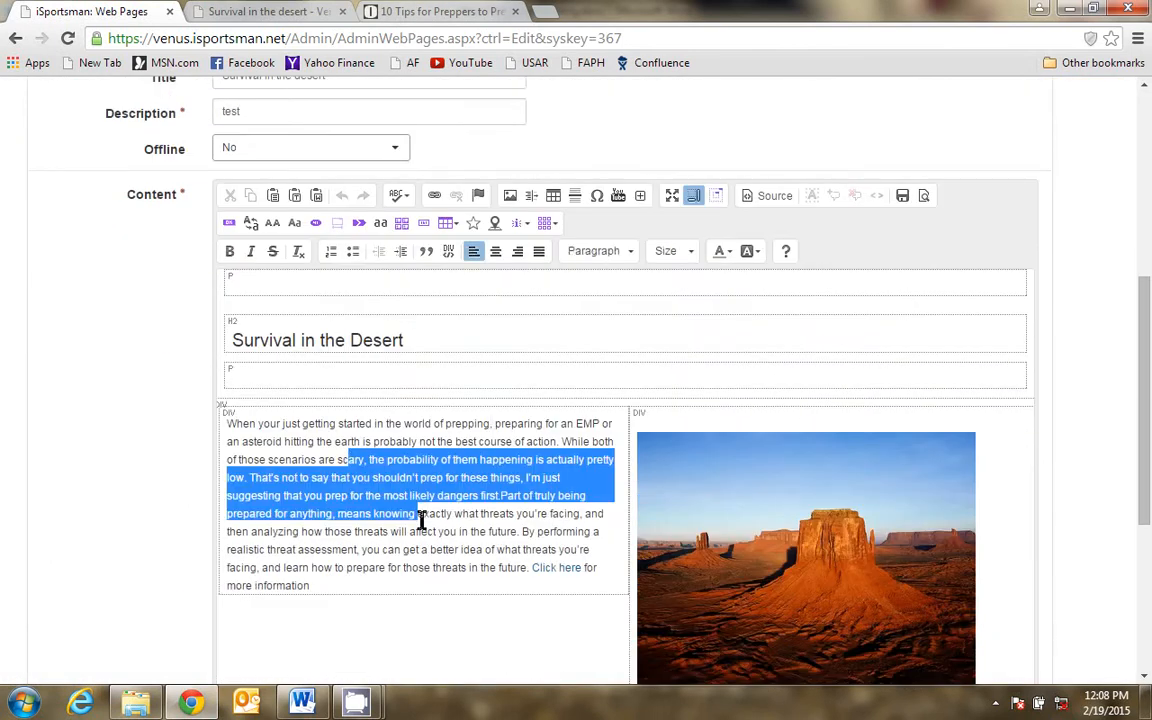
left_click(752, 252)
left_click(746, 325)
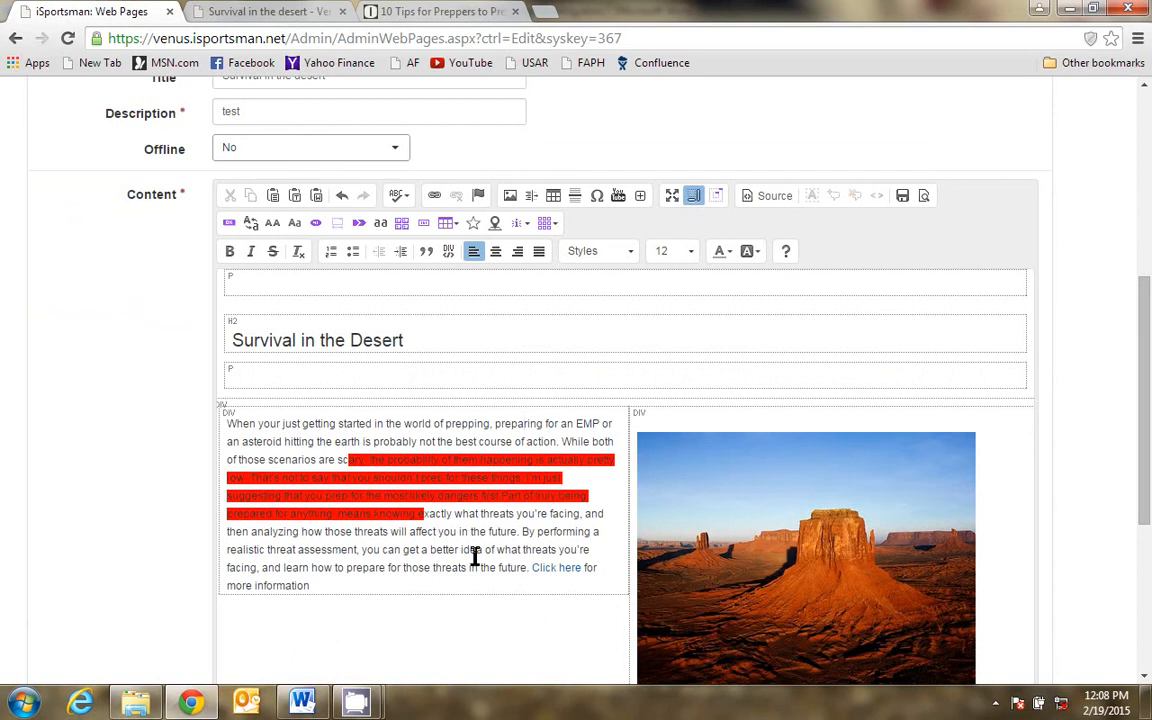
View the desert survival page's version history and return to editing the page.
scroll(341, 418, "up", 5)
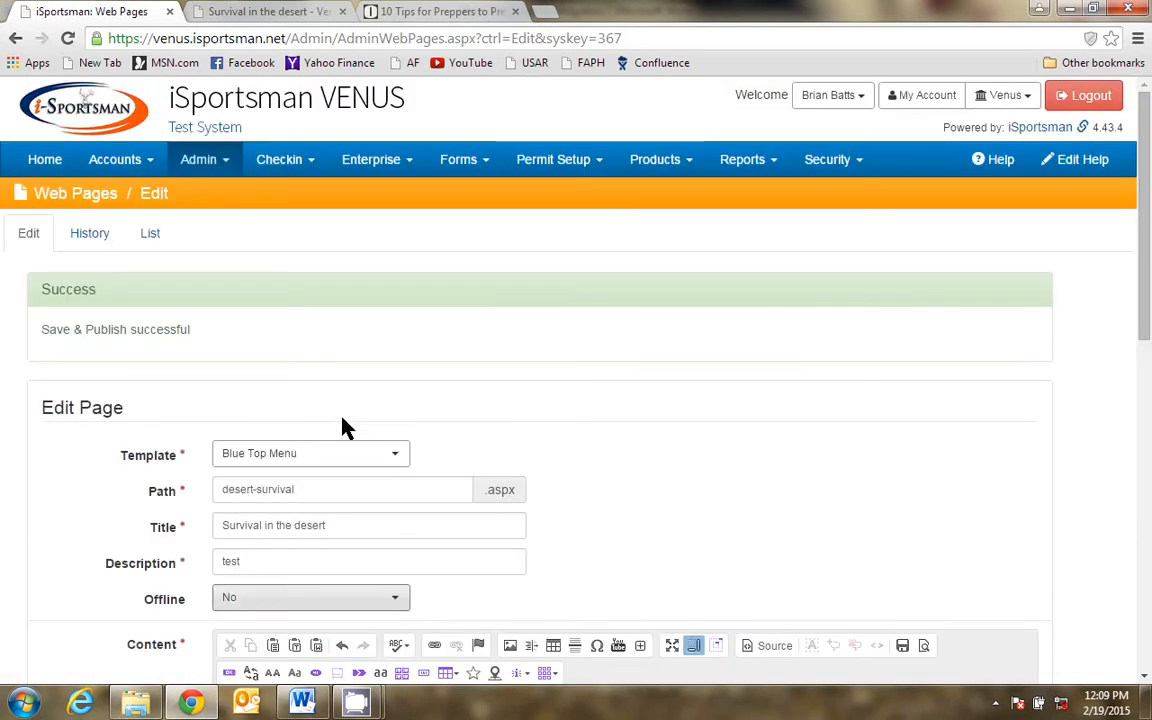
left_click(84, 236)
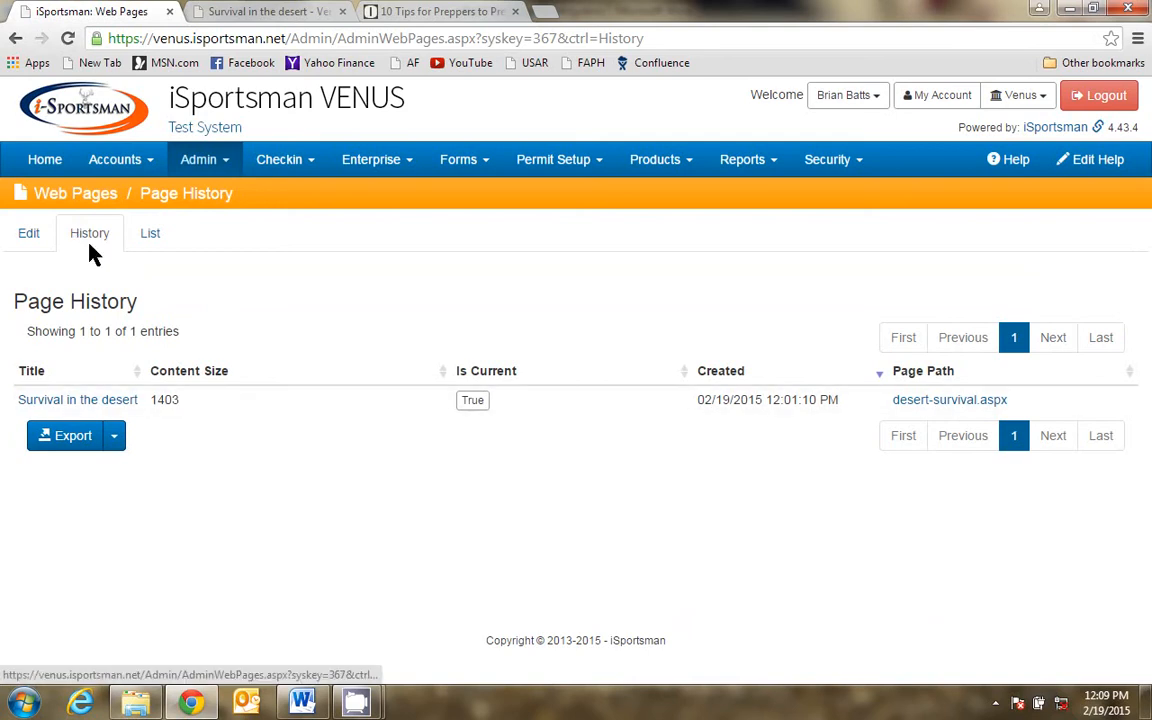
left_click(28, 233)
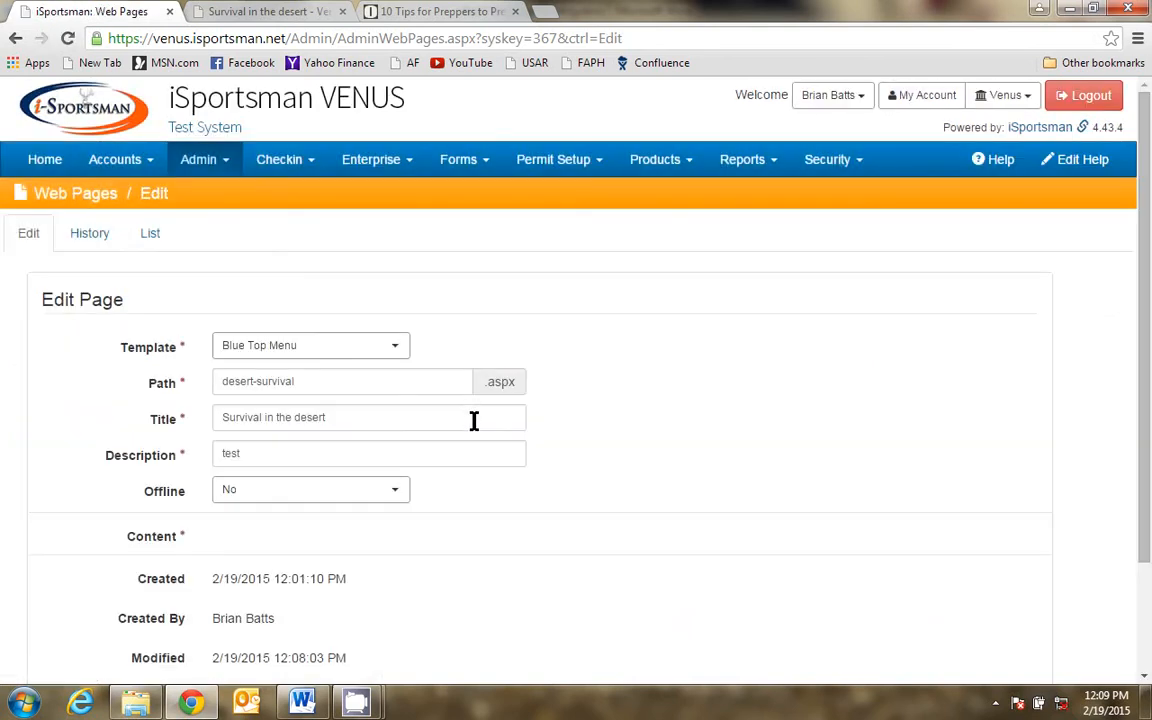
Delete two passages of the left column's text: from within "started" into "dangers", and from "By performing" through "Click here for".
scroll(473, 419, "down", 3)
left_click_drag(380, 465, 358, 449)
scroll(400, 476, "down", 3)
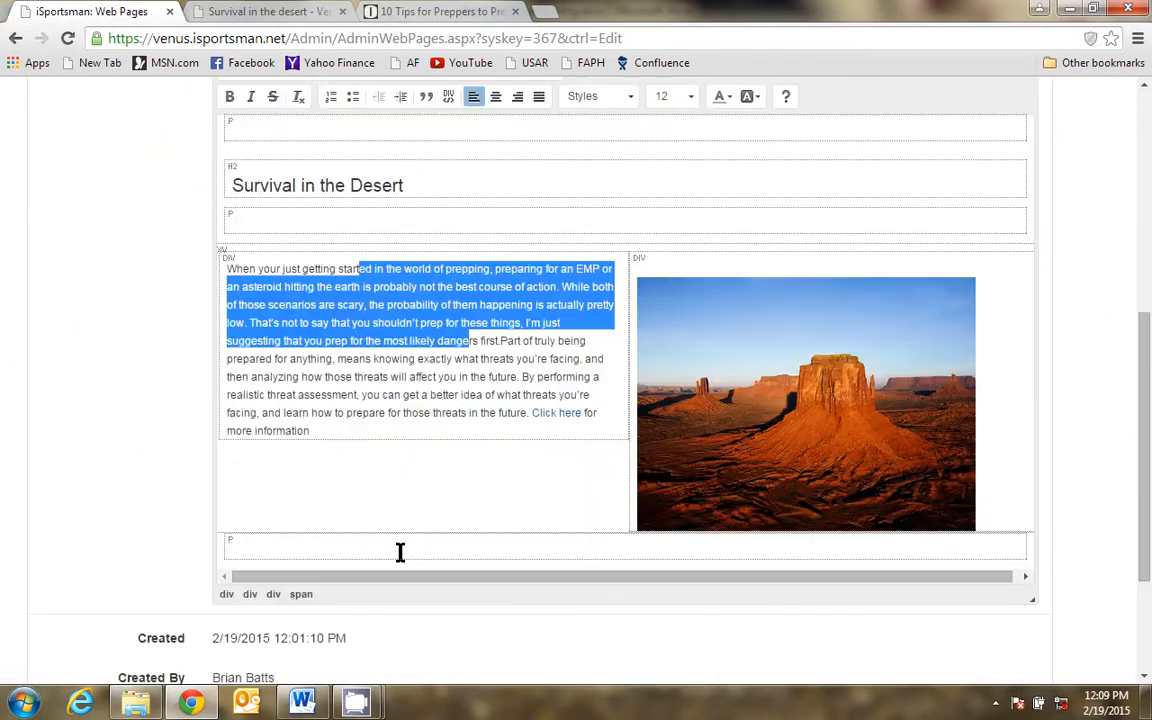
scroll(615, 400, "up", 6)
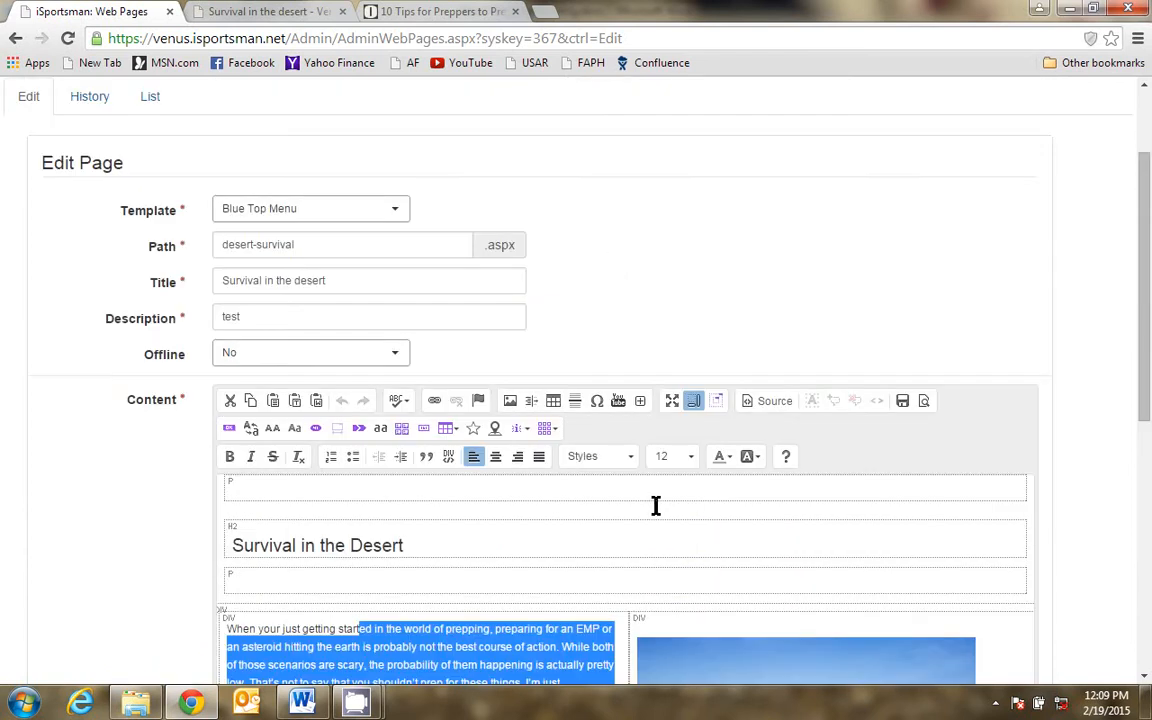
type("rs first.Part of truly being prepared for anything, means knowing exactly what threats you're facing, and then analyzing how those threats will affect you in the future. By performing a realistic threat assessment, you can get a better idea of what threats you're facing, and learn how to prepare for those threats in the future. Click here for more information")
scroll(600, 520, "down", 3)
left_click_drag(511, 430, 421, 413)
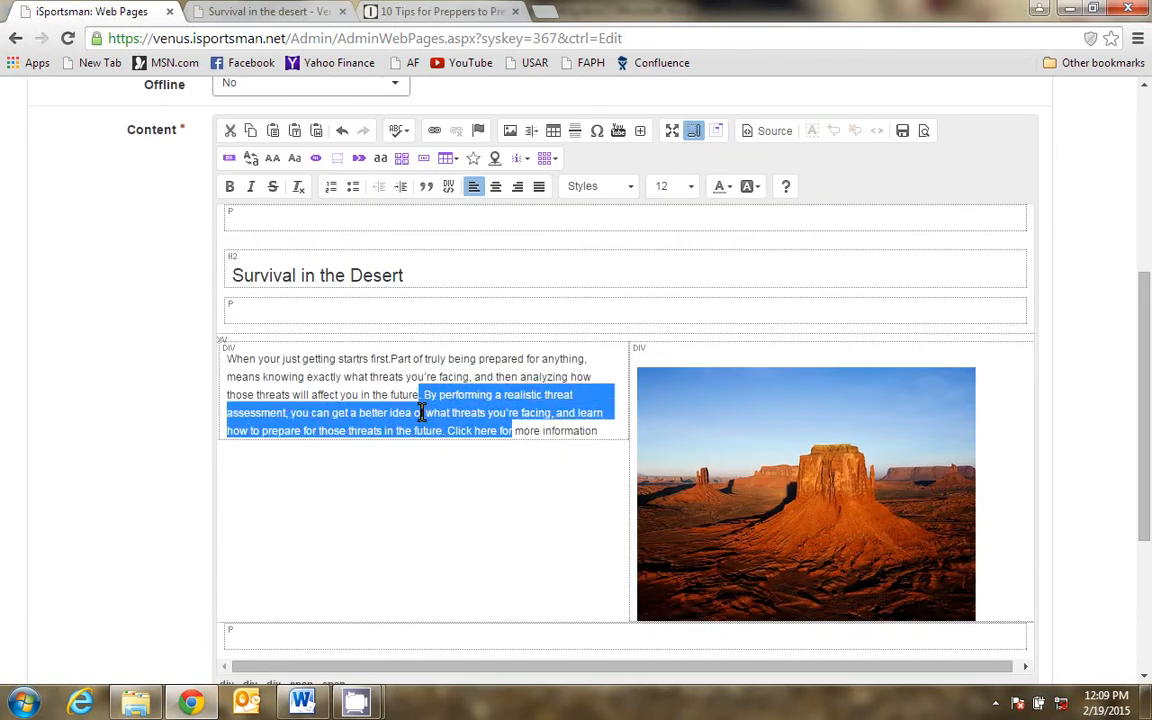
key("Delete")
Save the shortened page to a new version, publish it, and open the page's history.
scroll(460, 470, "down", 5)
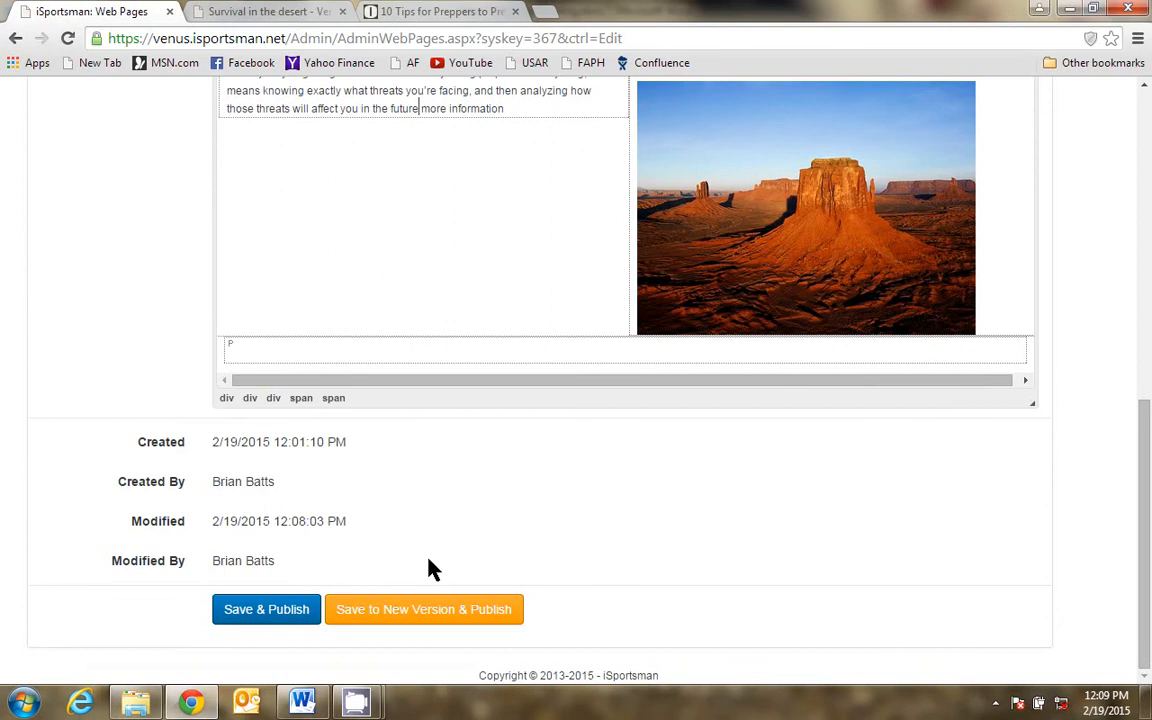
left_click(417, 612)
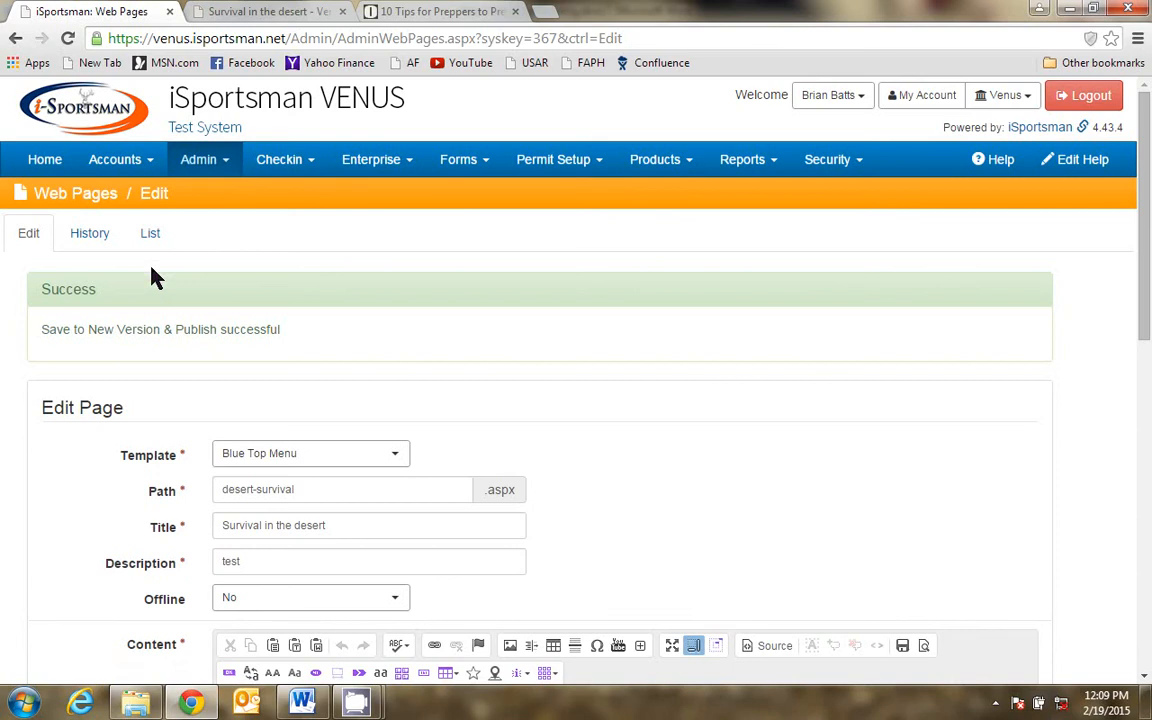
left_click(87, 235)
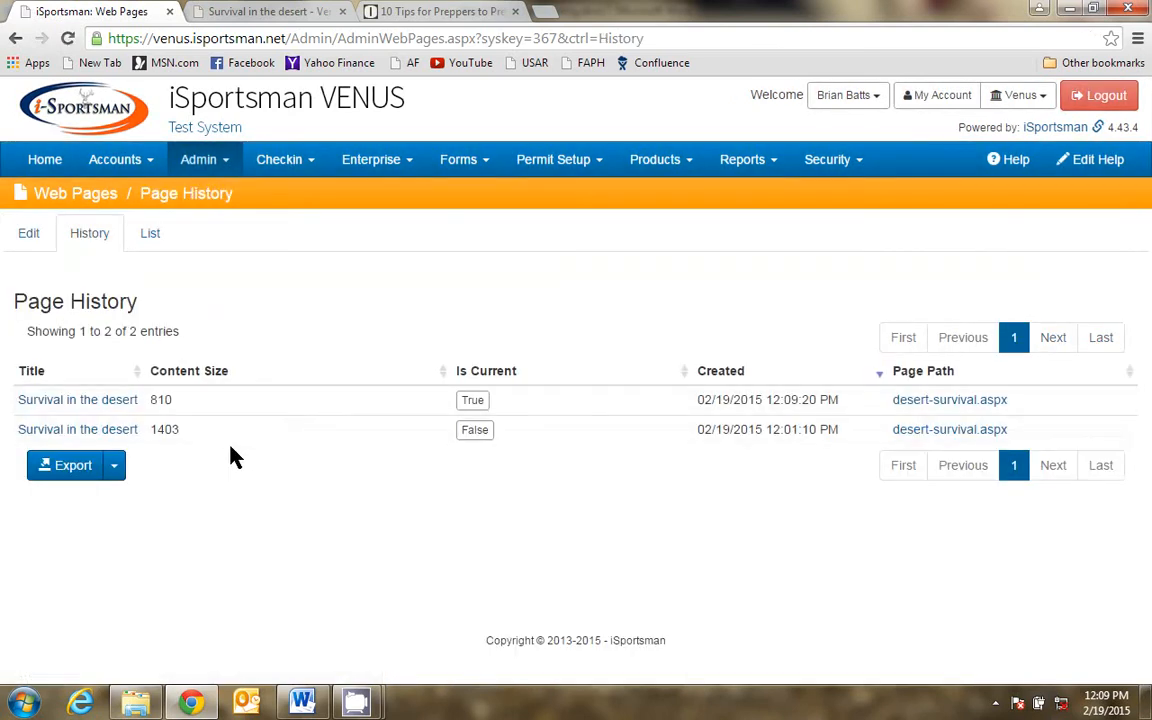
Refresh the live page to check the shortened text and return to the page history.
left_click(275, 12)
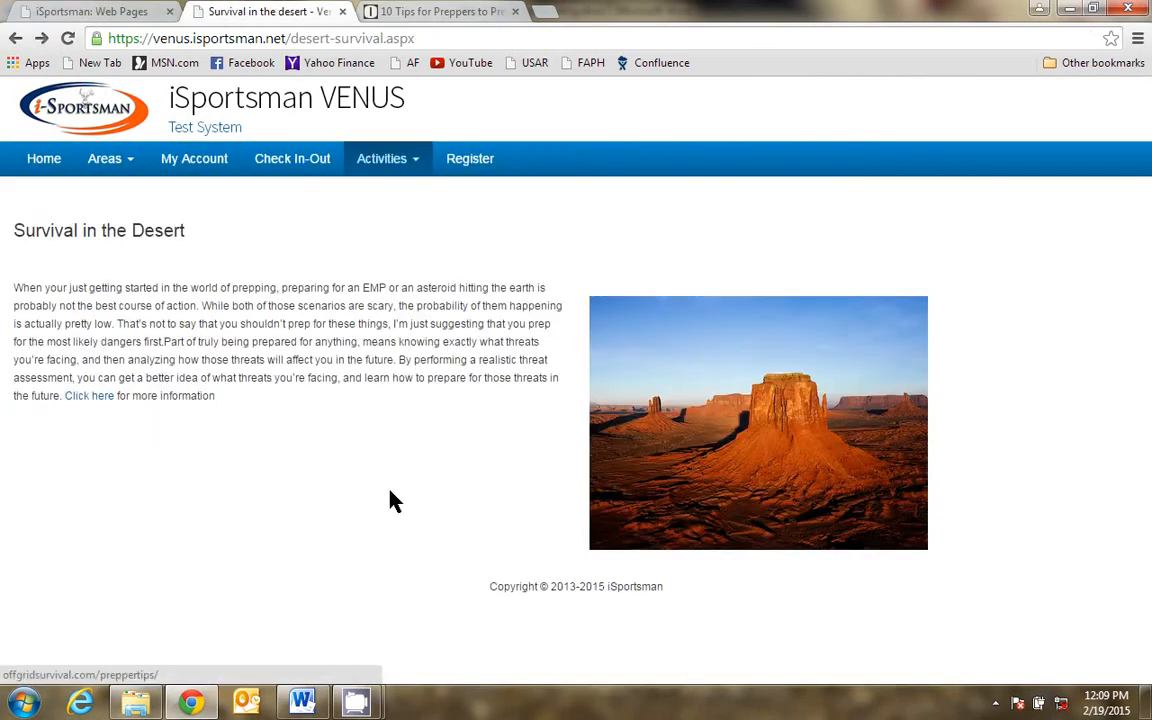
key("F5")
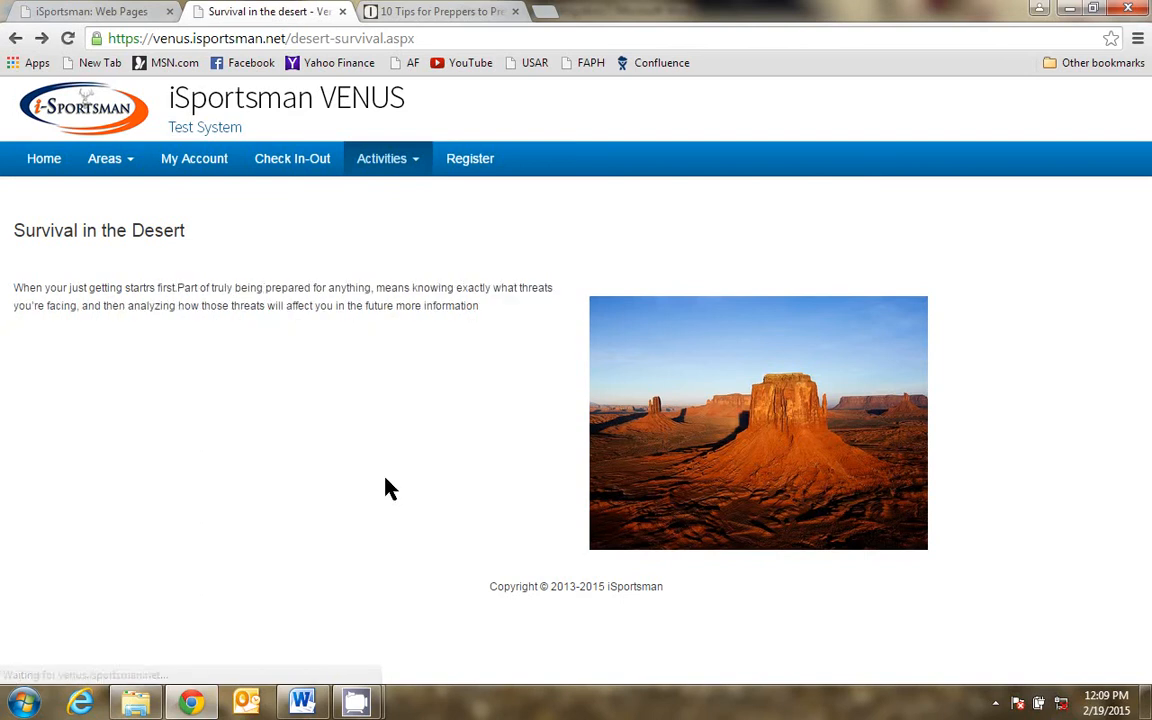
left_click(120, 14)
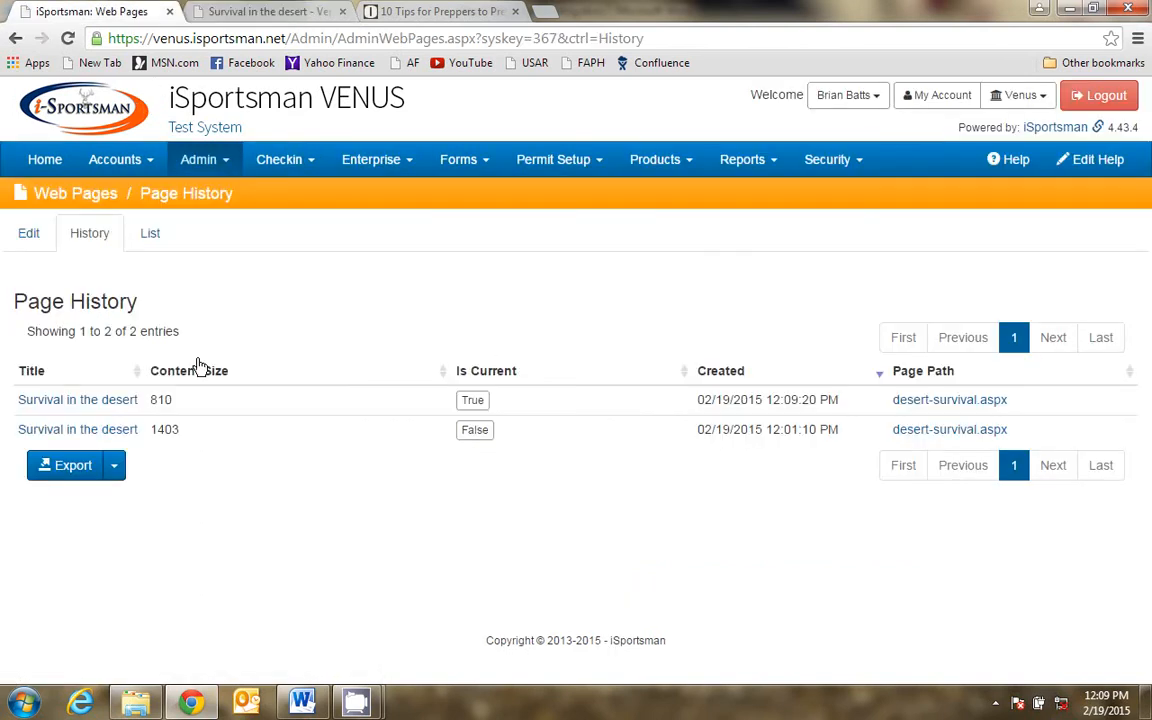
Make the 12:01:10 PM version of the page current, refresh the live page to check it, and return to the history.
left_click(474, 431)
left_click(262, 12)
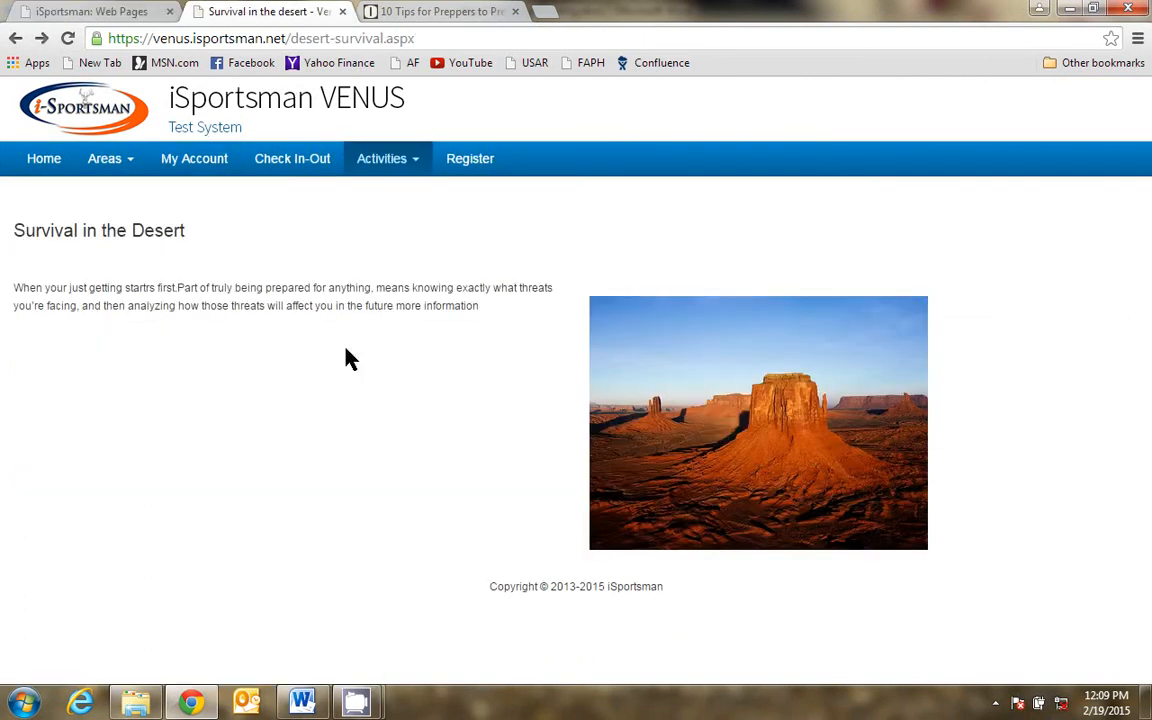
key("F5")
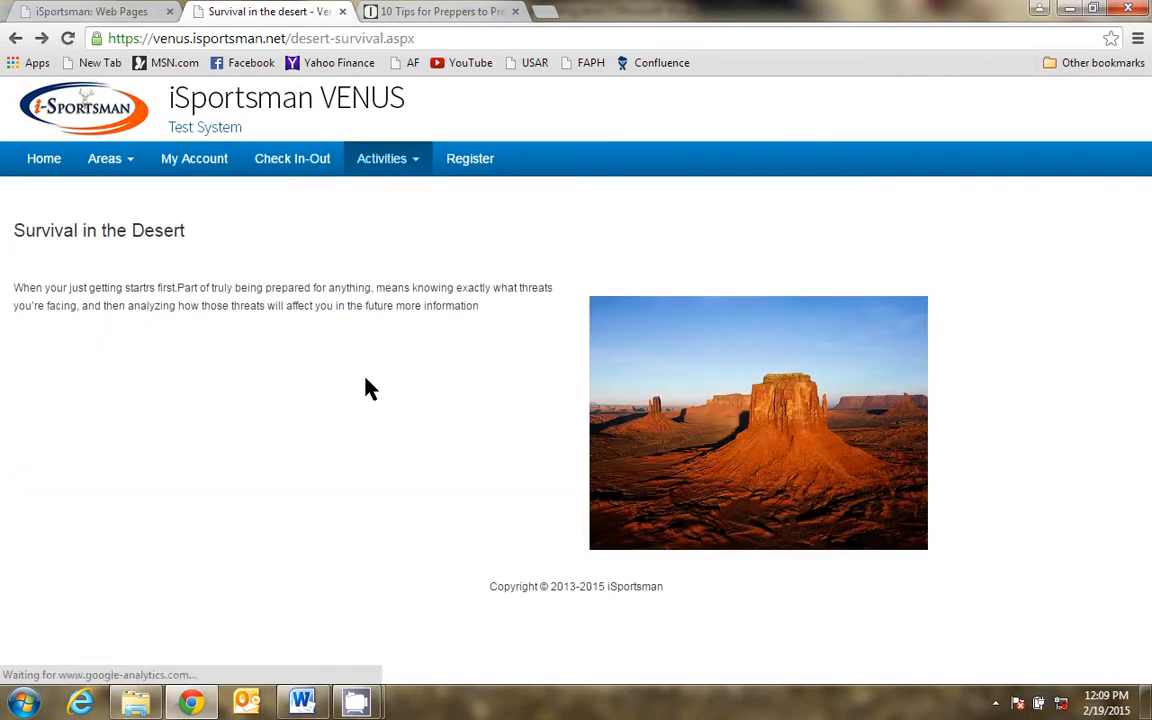
left_click(100, 12)
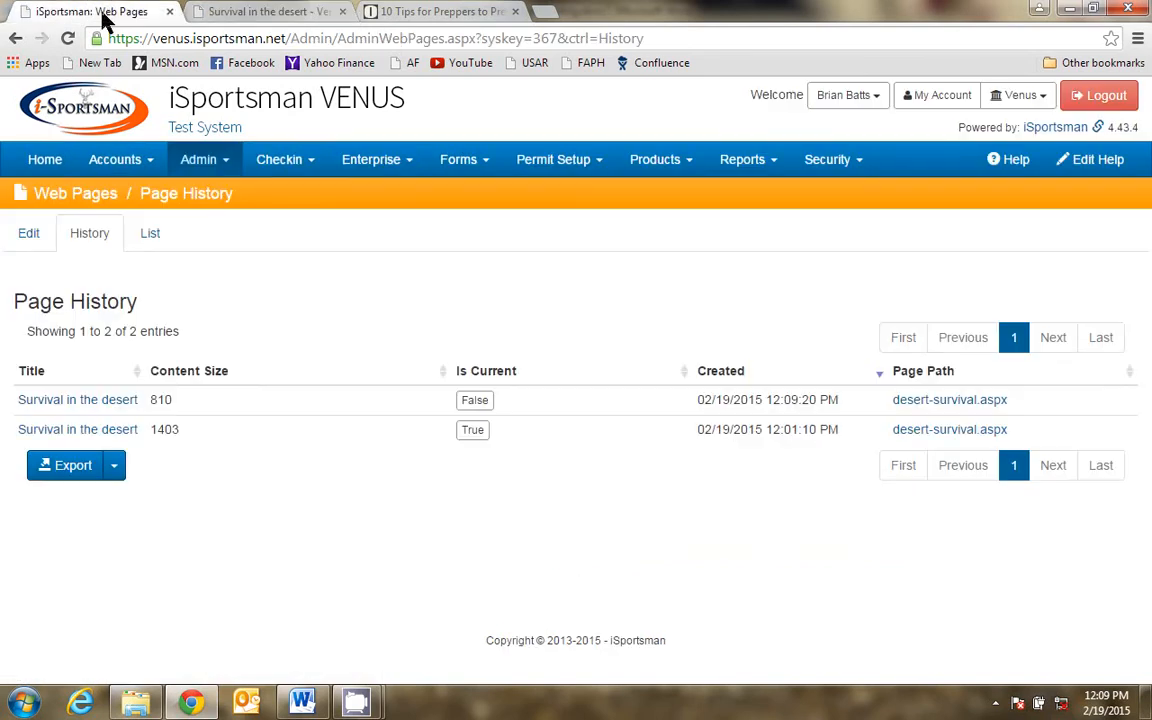
Clear all cache from the Enterprise cache list and refresh the live desert survival page.
left_click(362, 162)
left_click(366, 194)
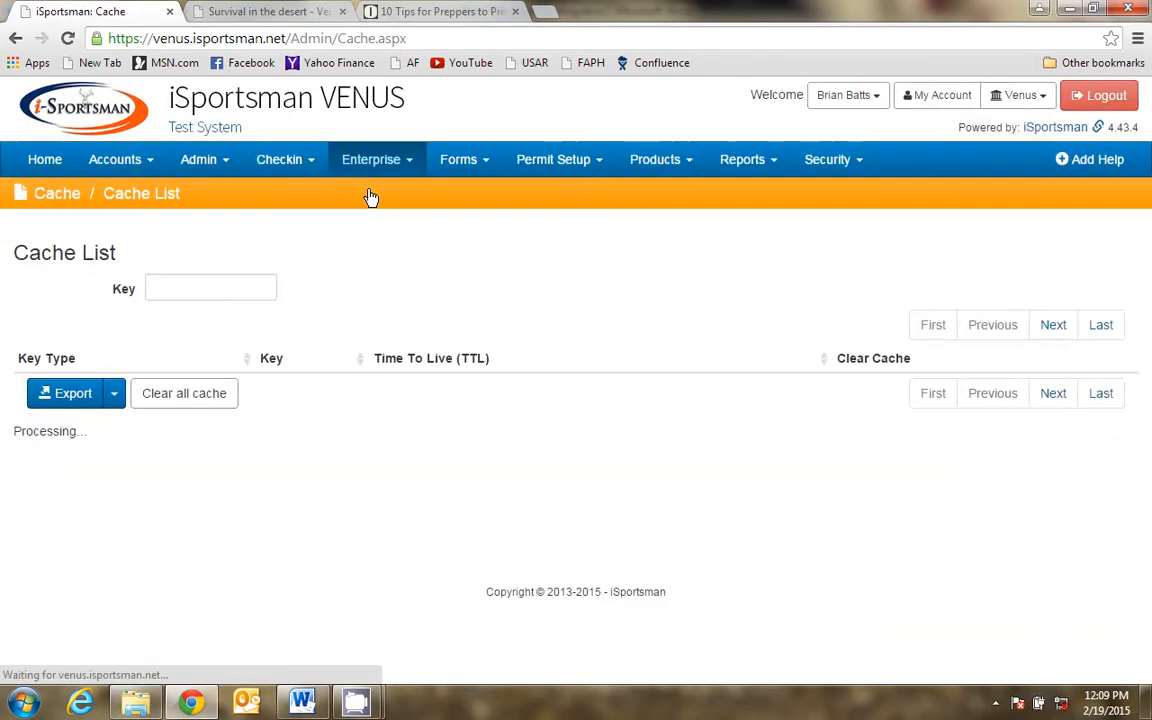
scroll(300, 365, "down", 5)
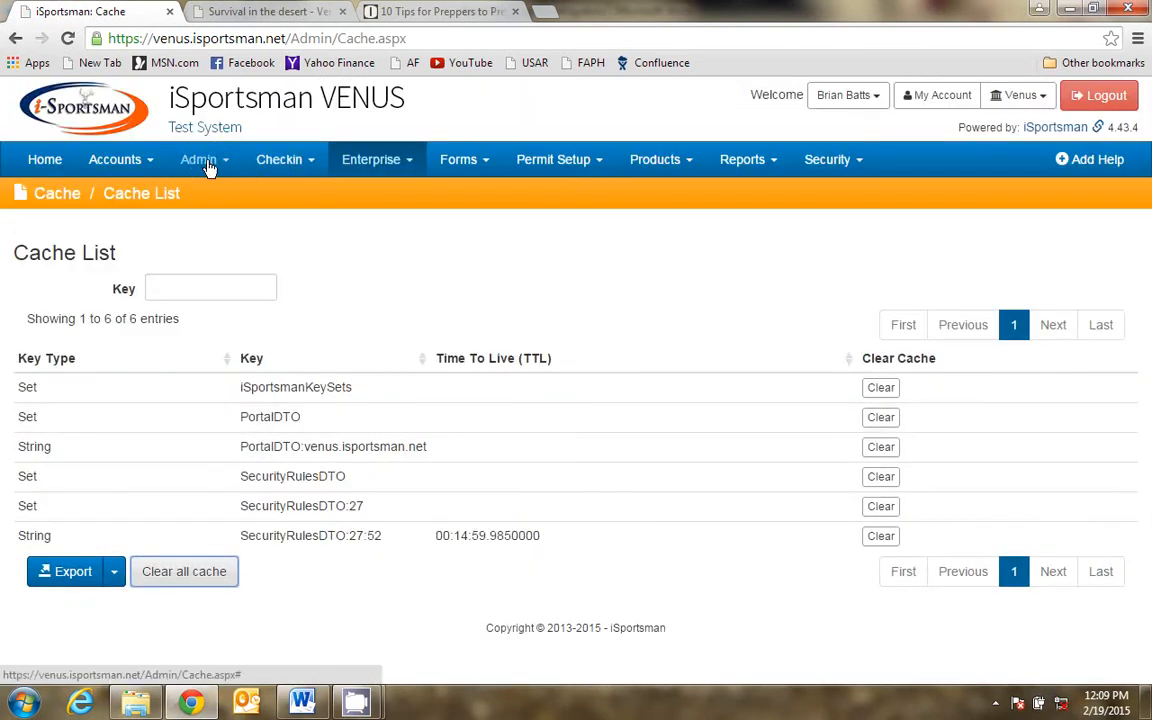
left_click(262, 12)
key("F5")
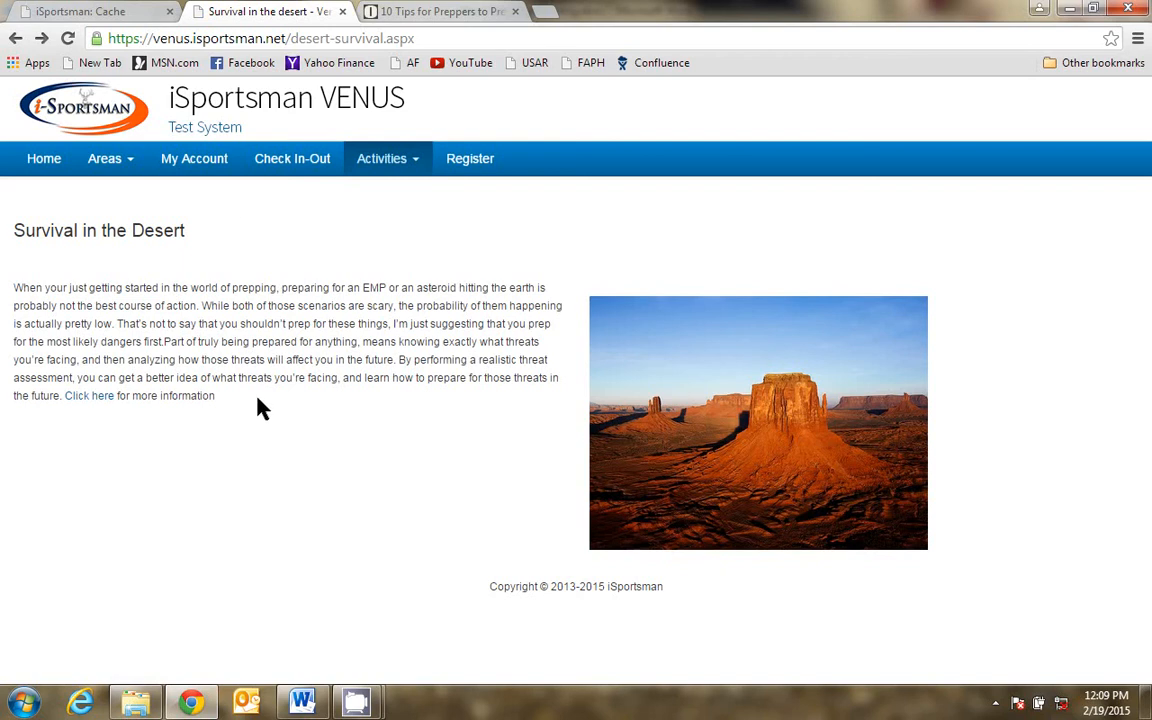
Return to the admin site and open the list of web pages.
left_click(118, 12)
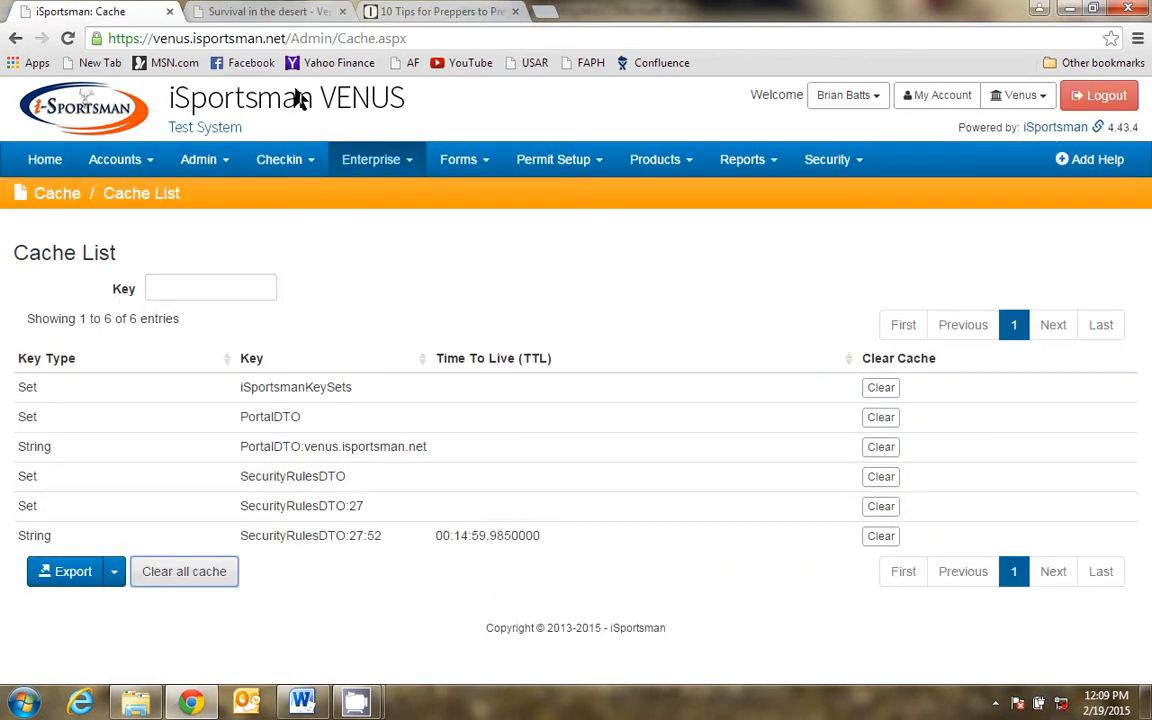
left_click(195, 158)
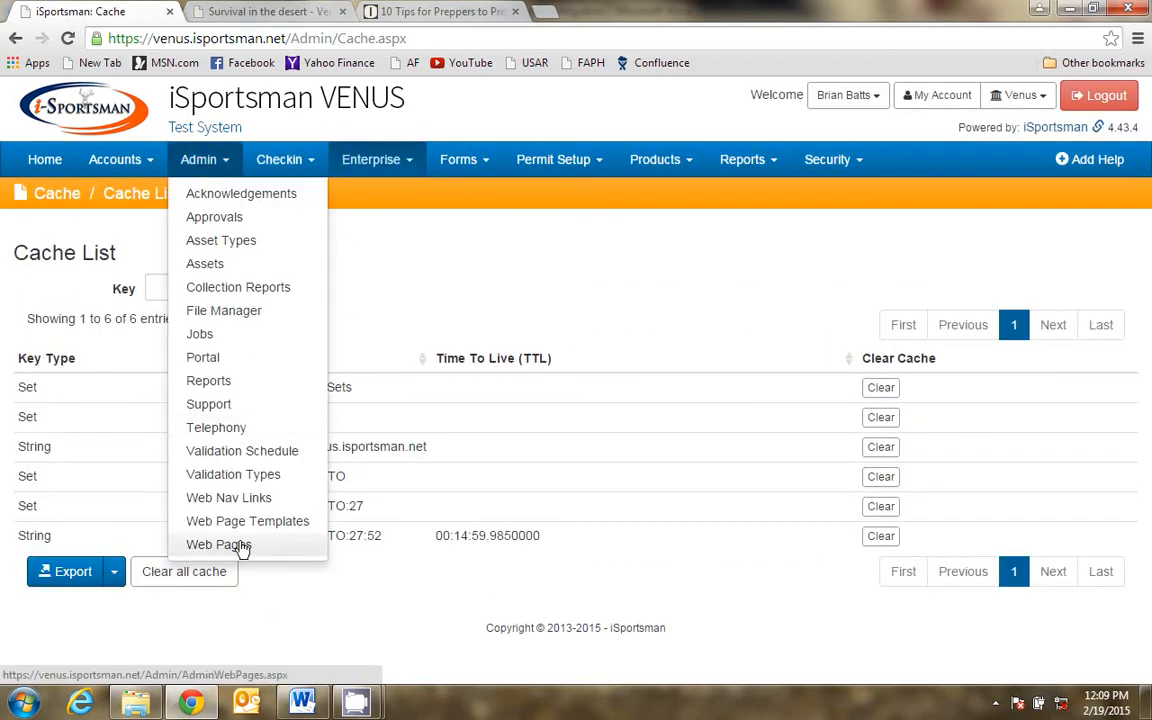
left_click(239, 545)
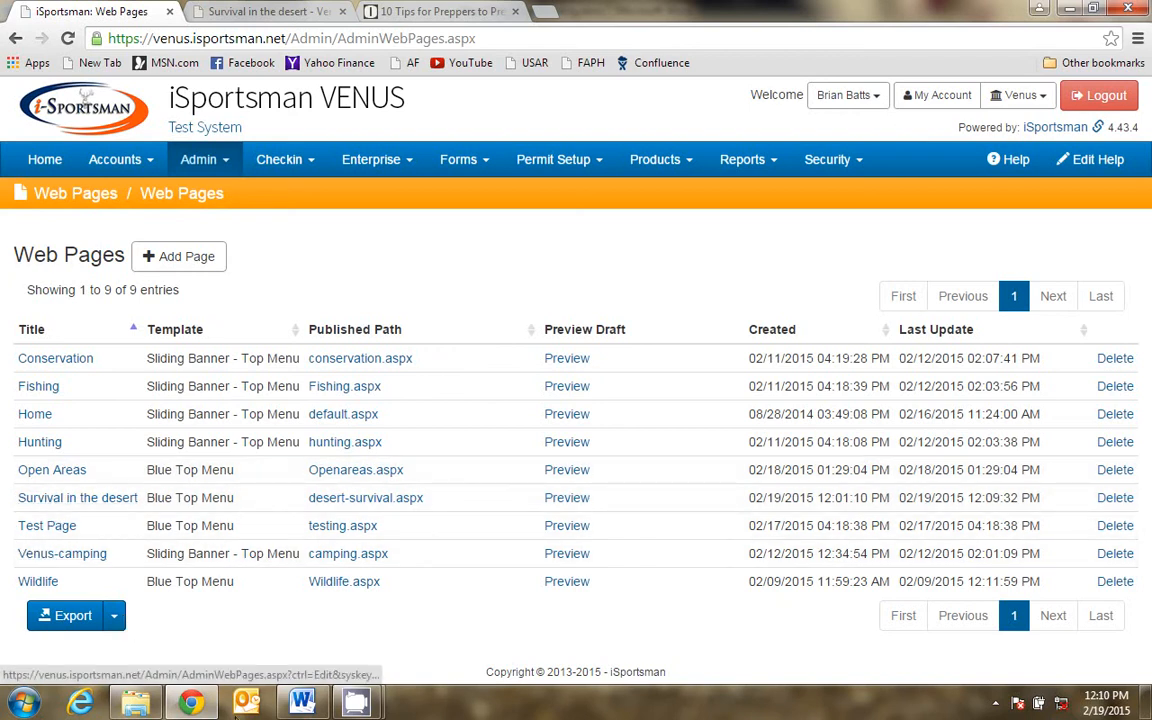
Switch to the Word outline and read its Web Navigation and Final Tips sections.
left_click(302, 702)
left_click(565, 487)
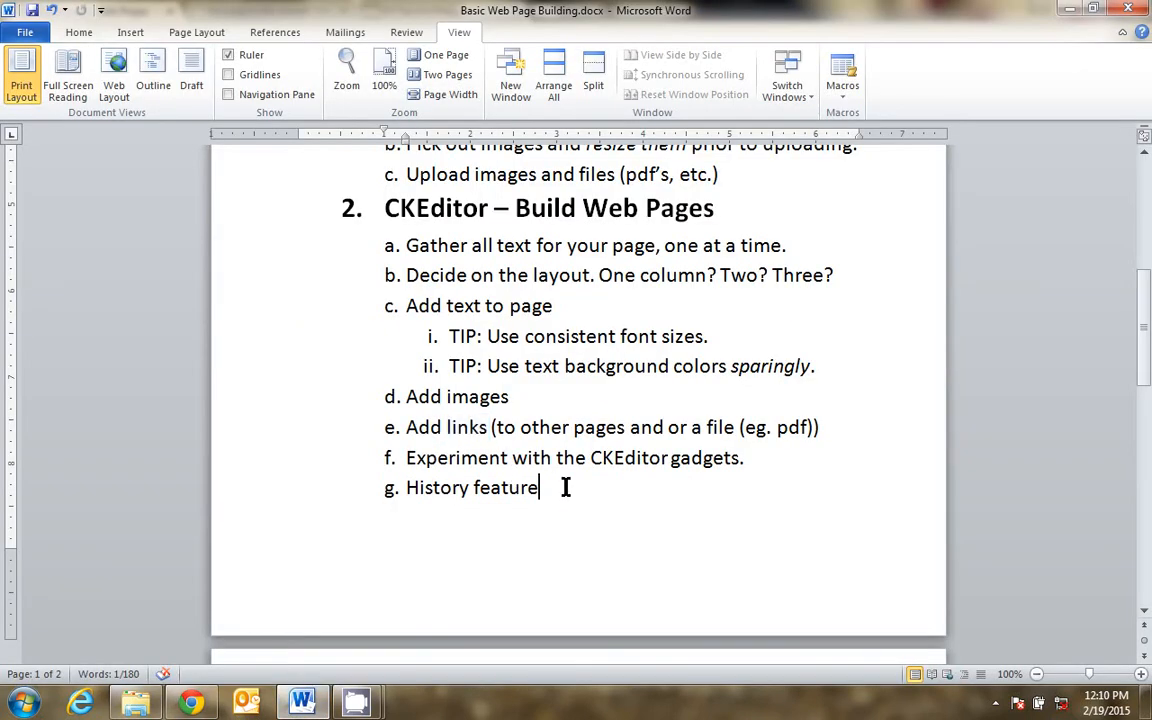
scroll(558, 463, "down", 7)
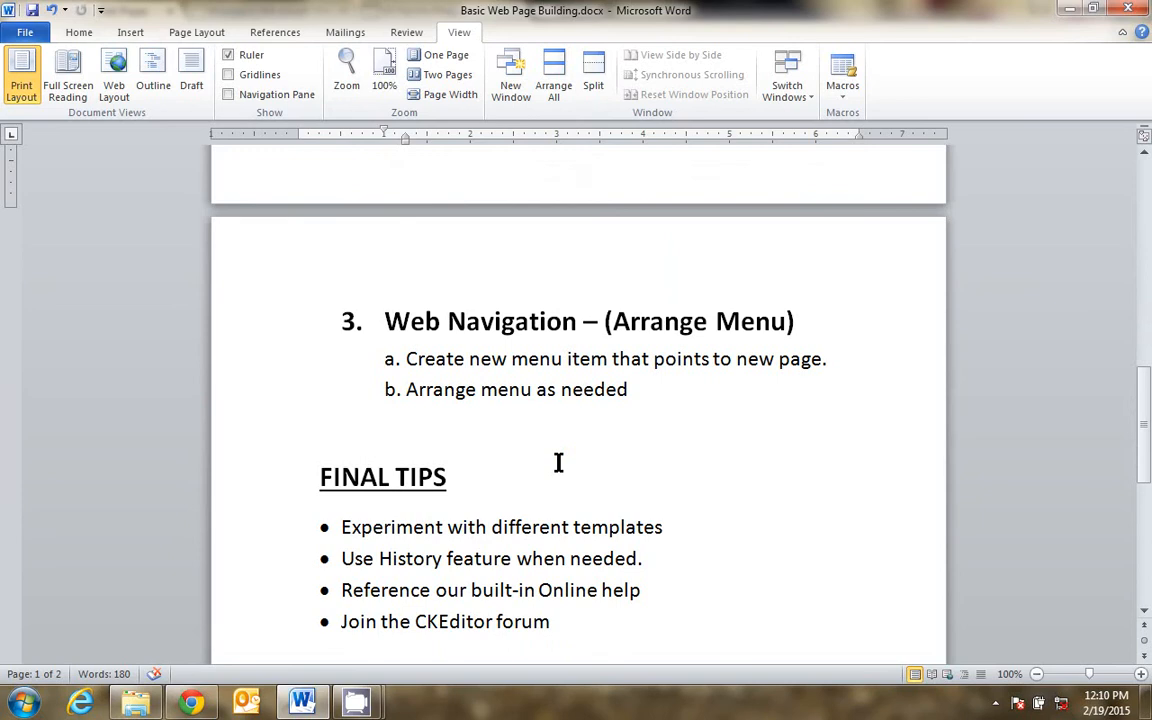
scroll(558, 463, "down", 2)
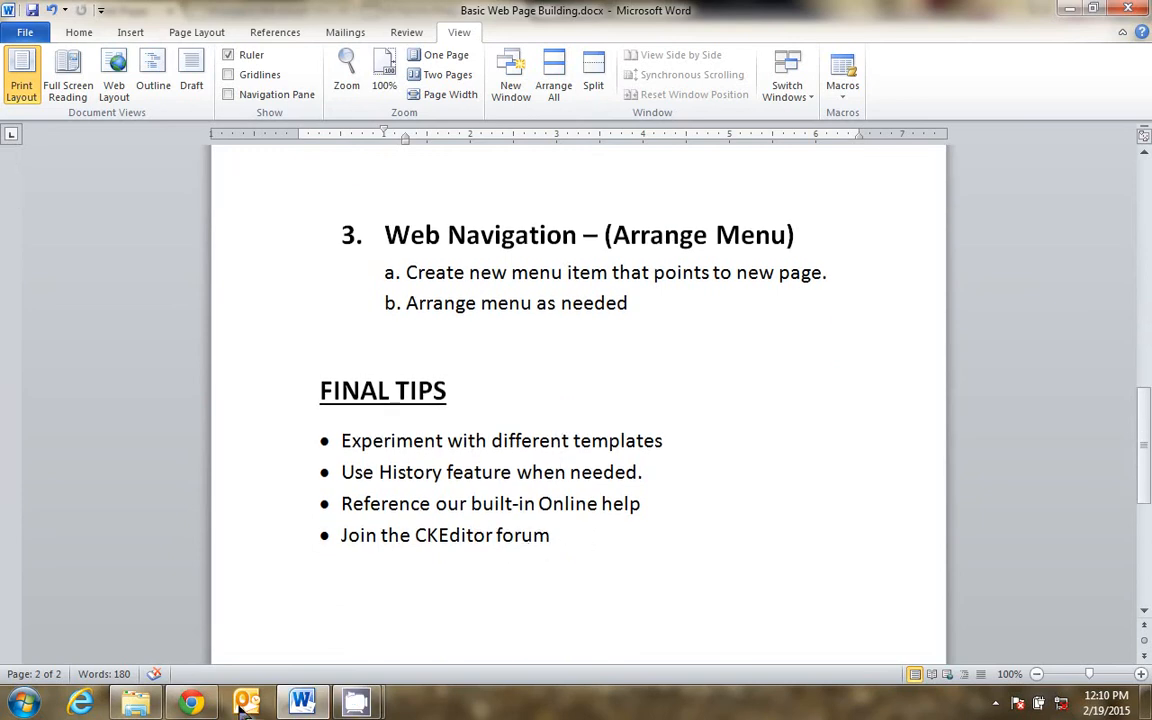
Return to Chrome, open the Survival in the desert page for editing and look over its content.
mouse_move(198, 705)
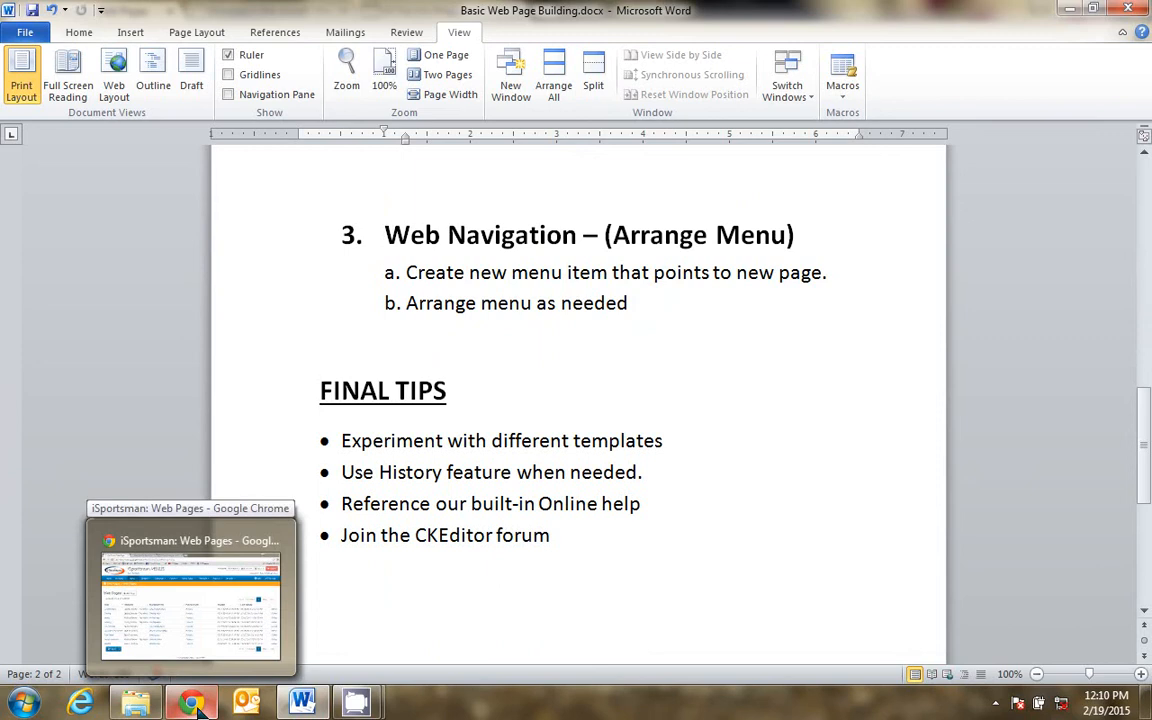
left_click(198, 705)
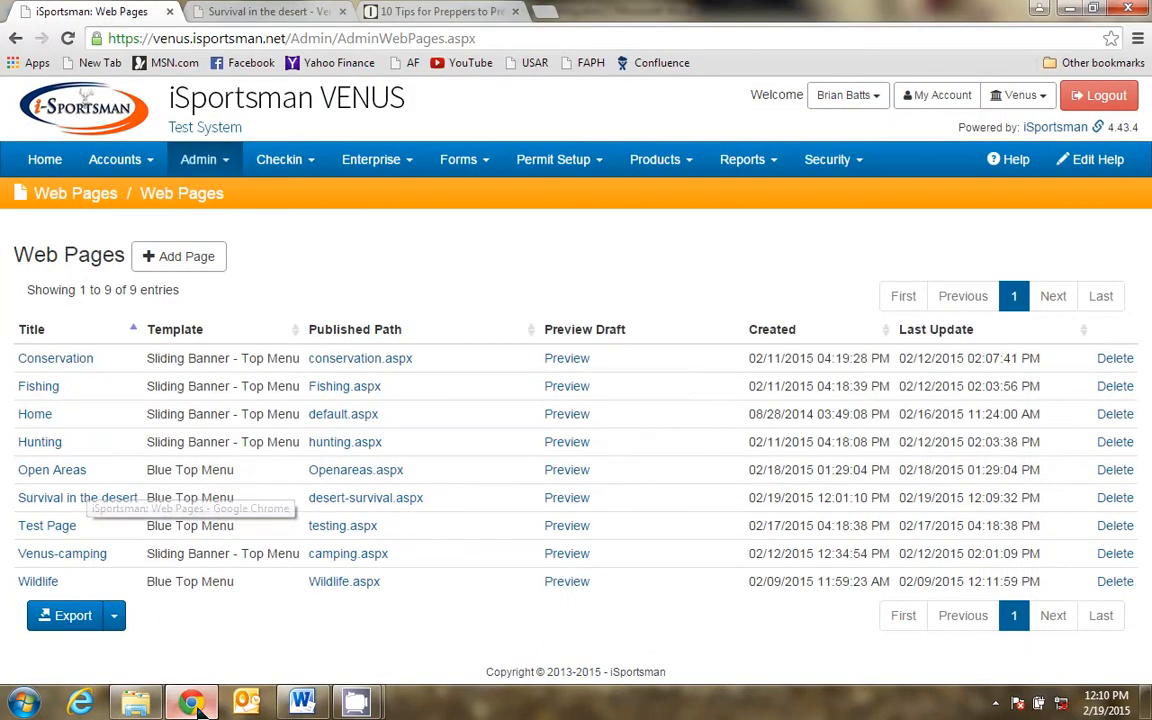
left_click(60, 497)
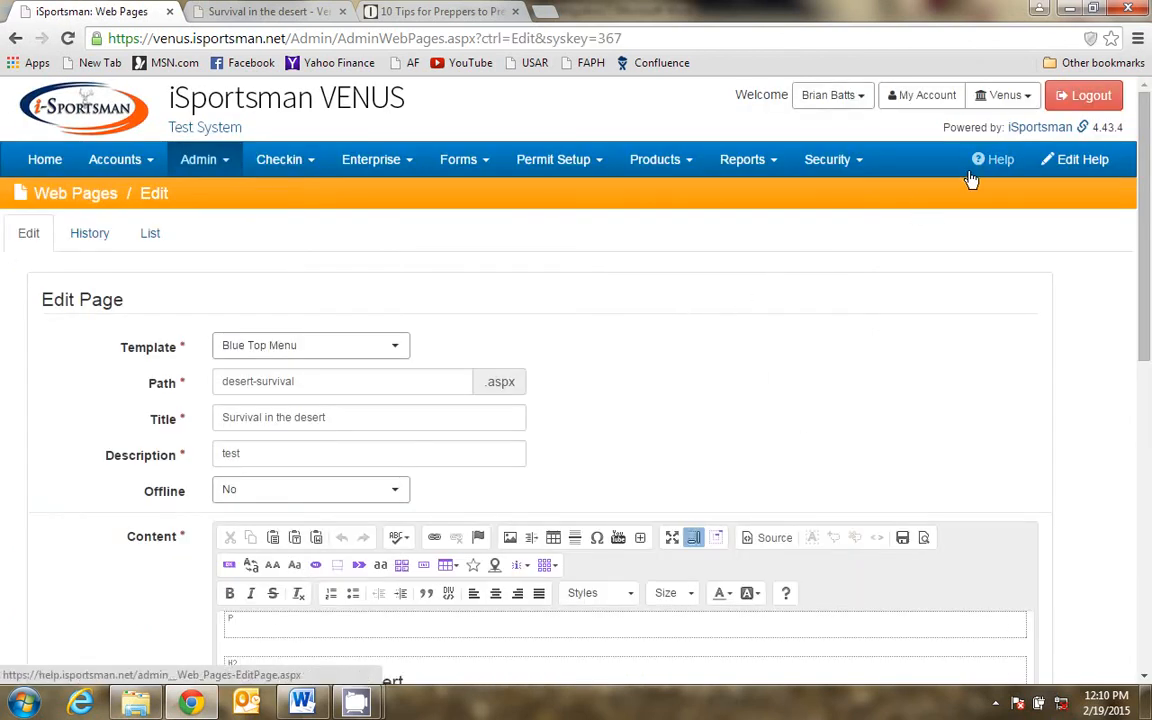
scroll(870, 318, "down", 4)
scroll(890, 316, "down", 1)
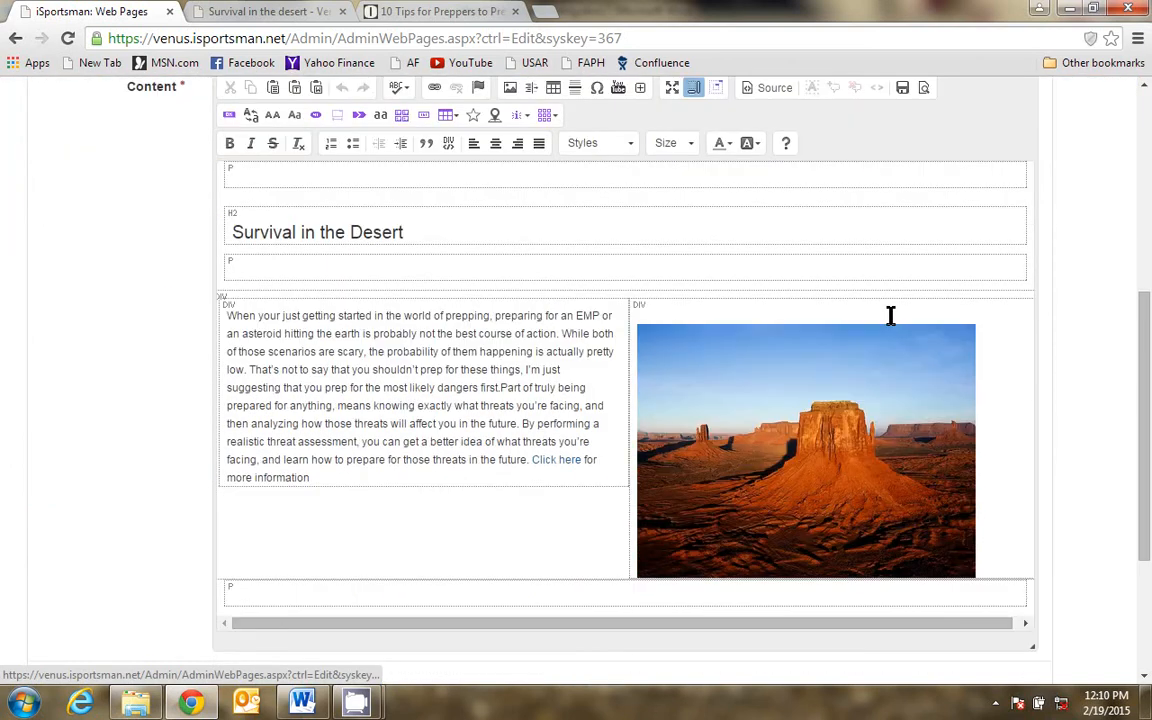
scroll(890, 314, "up", 5)
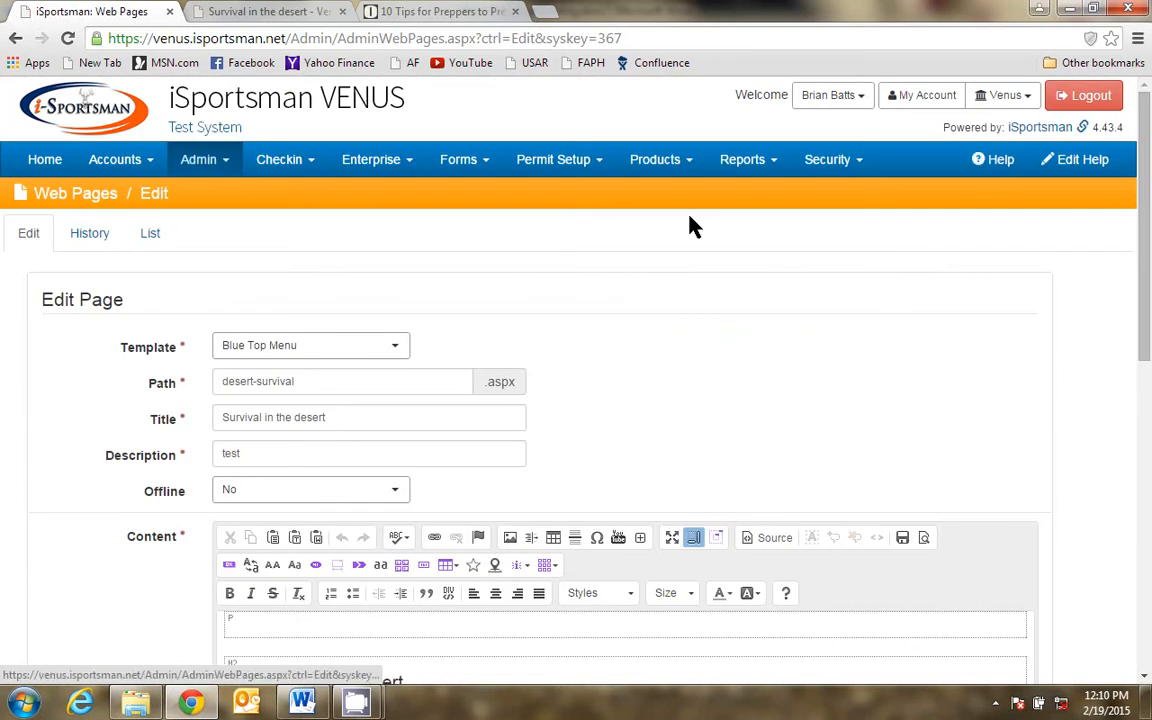
Open the online help on editing web pages and look through its instructions from start to end.
left_click(998, 166)
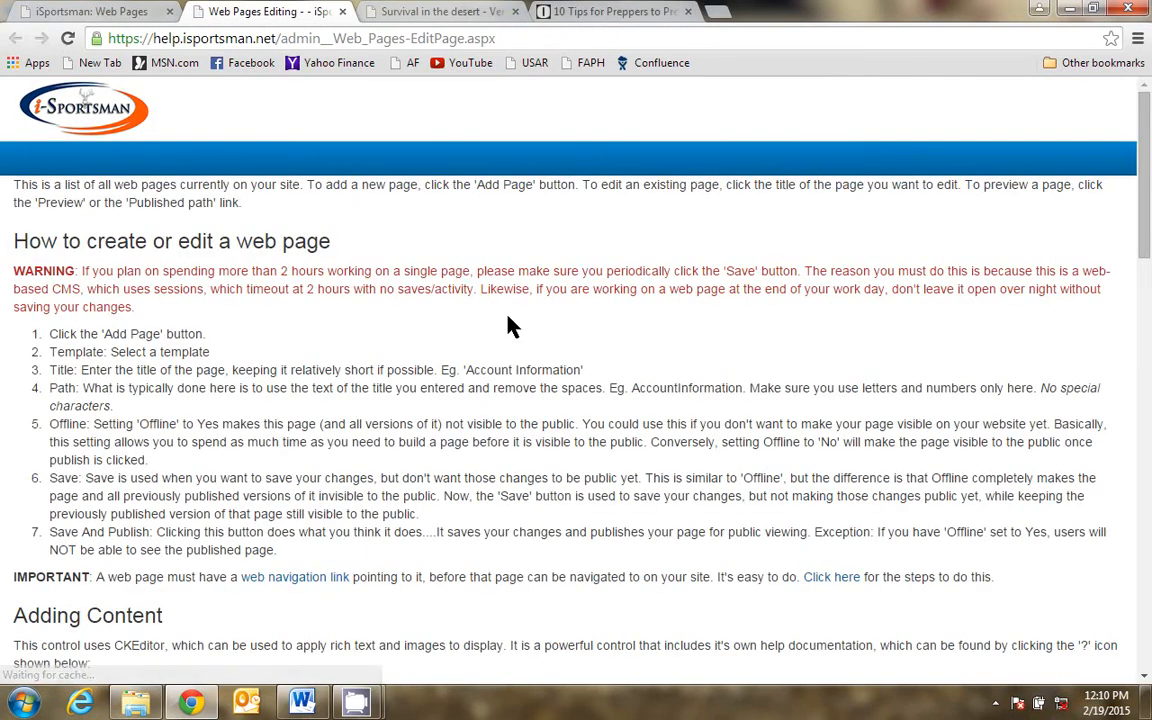
scroll(490, 330, "down", 5)
scroll(666, 372, "down", 10)
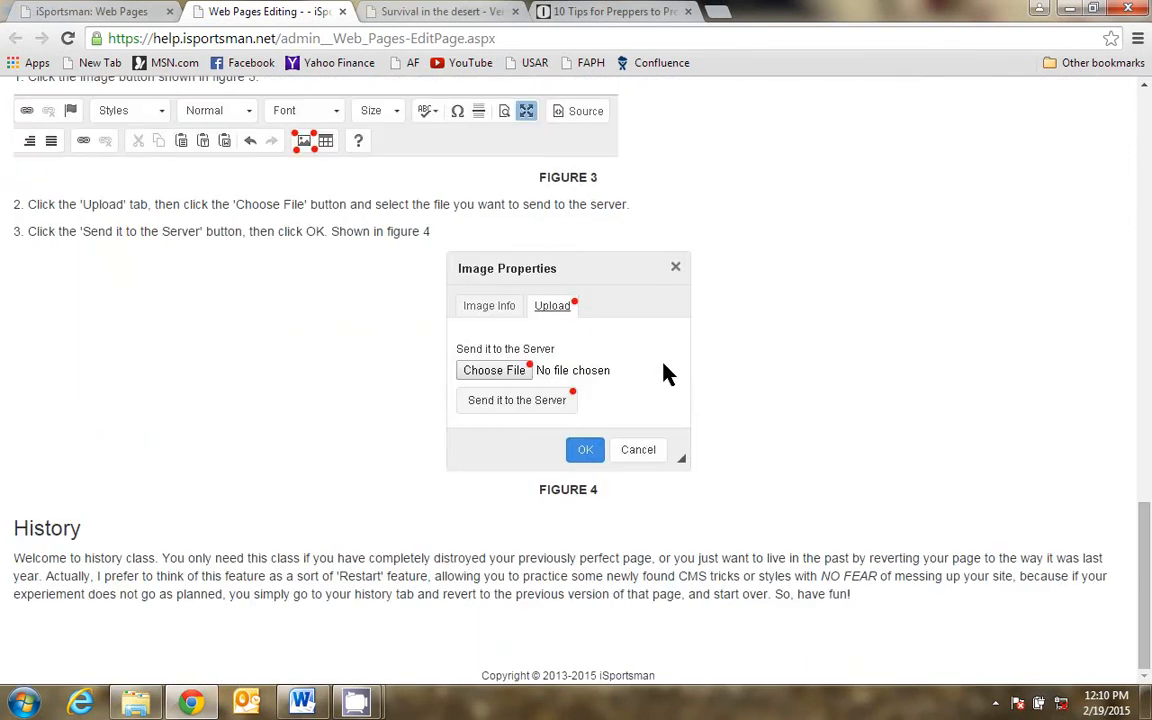
scroll(668, 375, "up", 15)
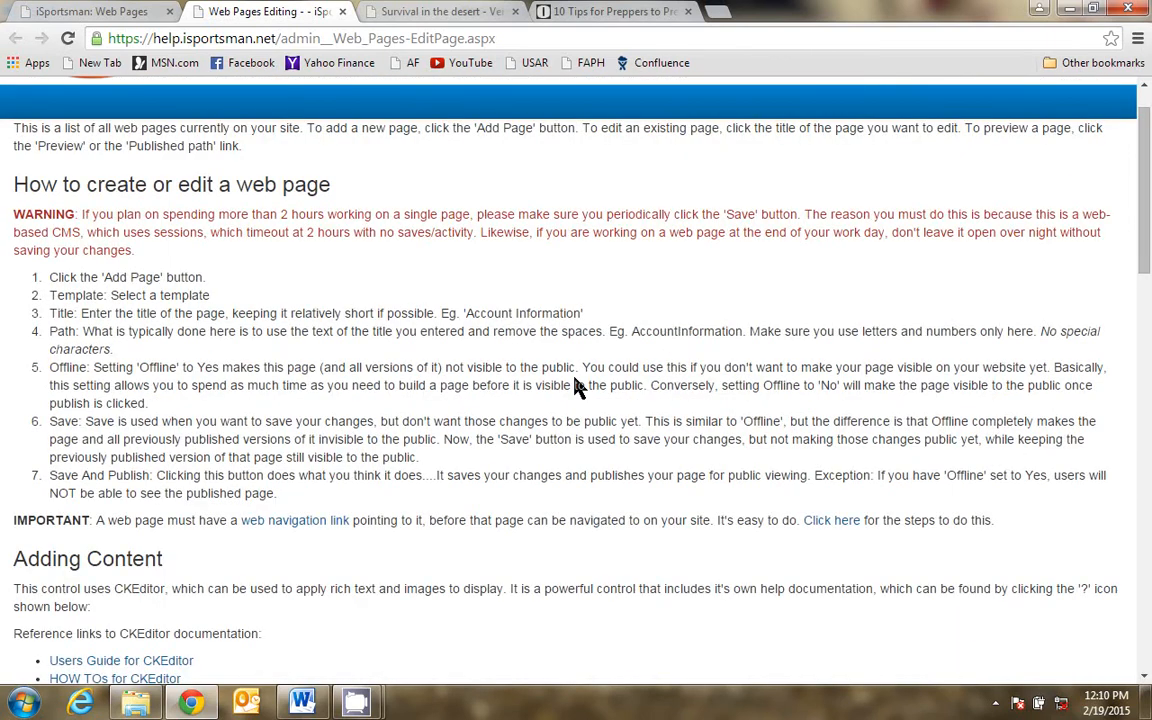
scroll(577, 387, "down", 6)
scroll(599, 476, "up", 6)
scroll(545, 285, "up", 1)
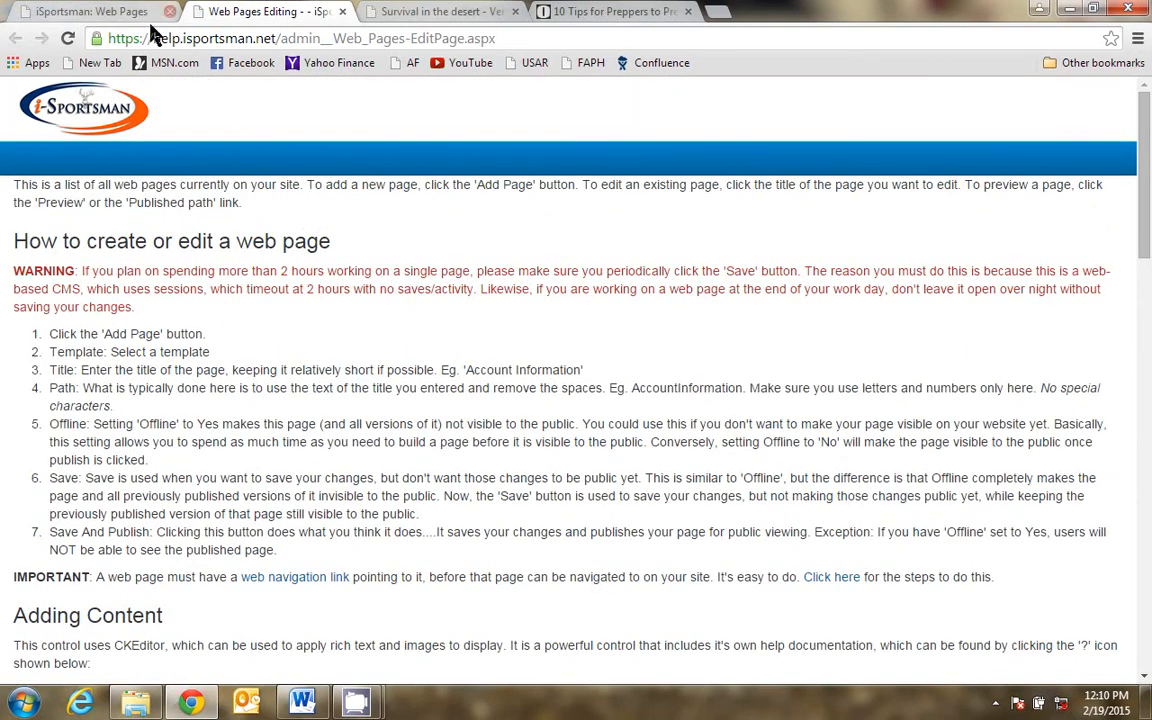
Review the help's Adding Content section with its CKEditor documentation links and return to the page editor.
left_click(105, 12)
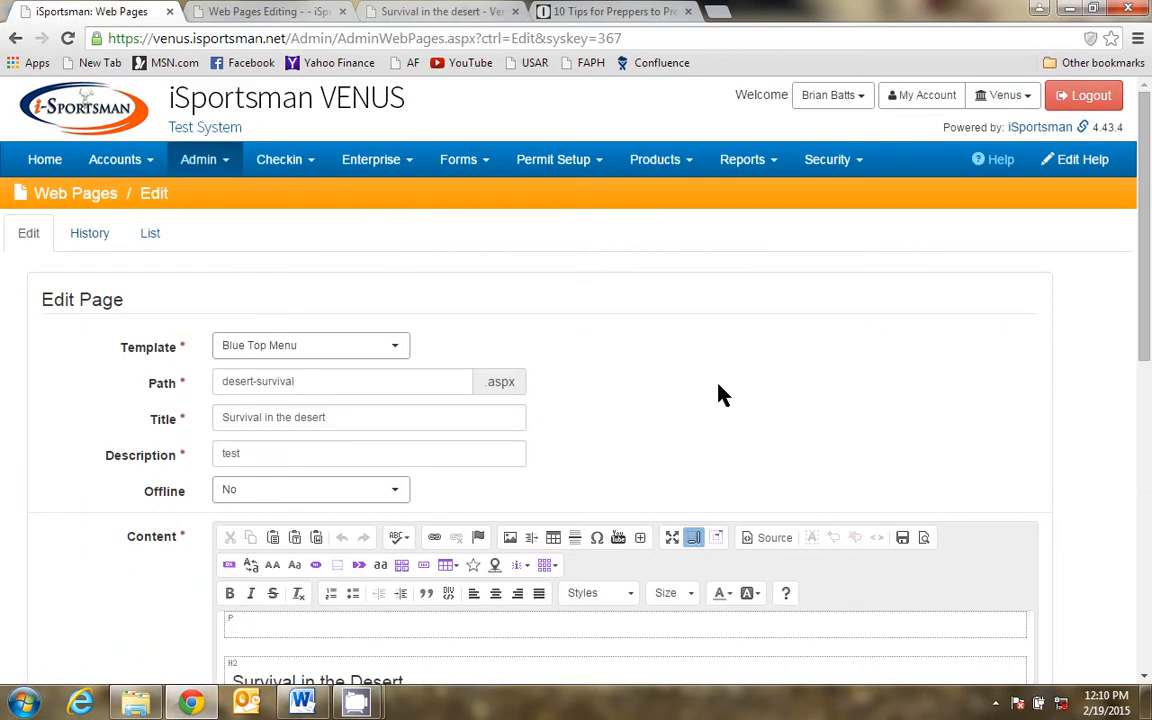
left_click(280, 14)
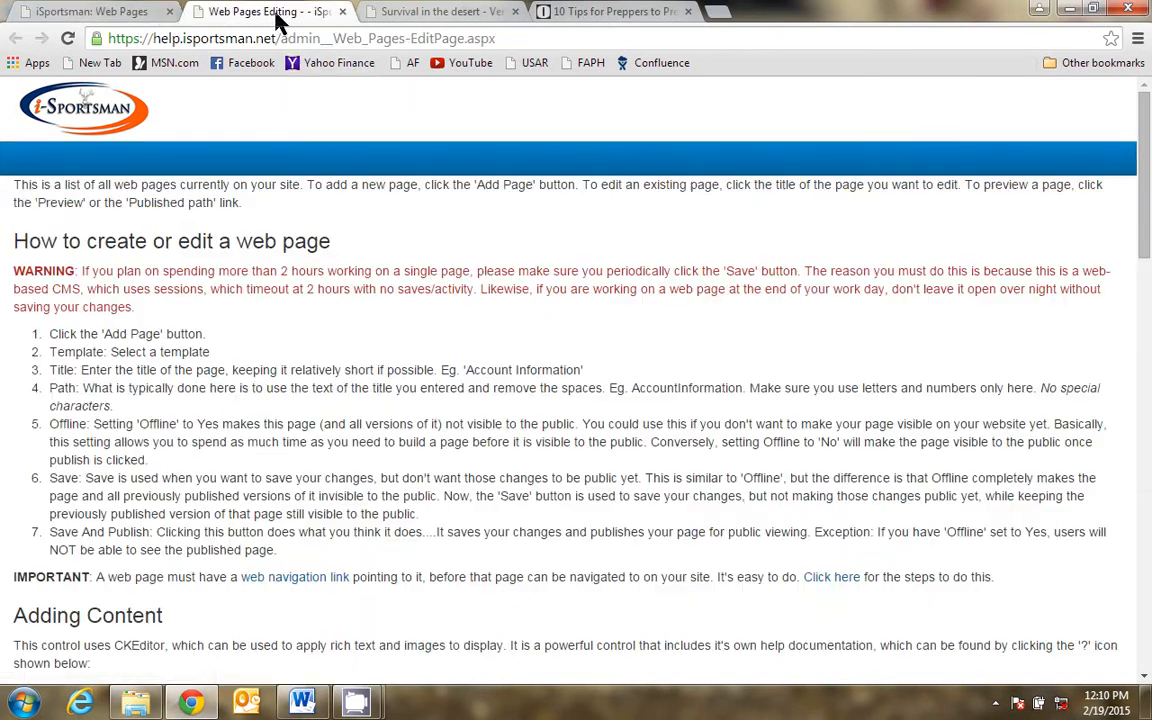
scroll(578, 490, "down", 5)
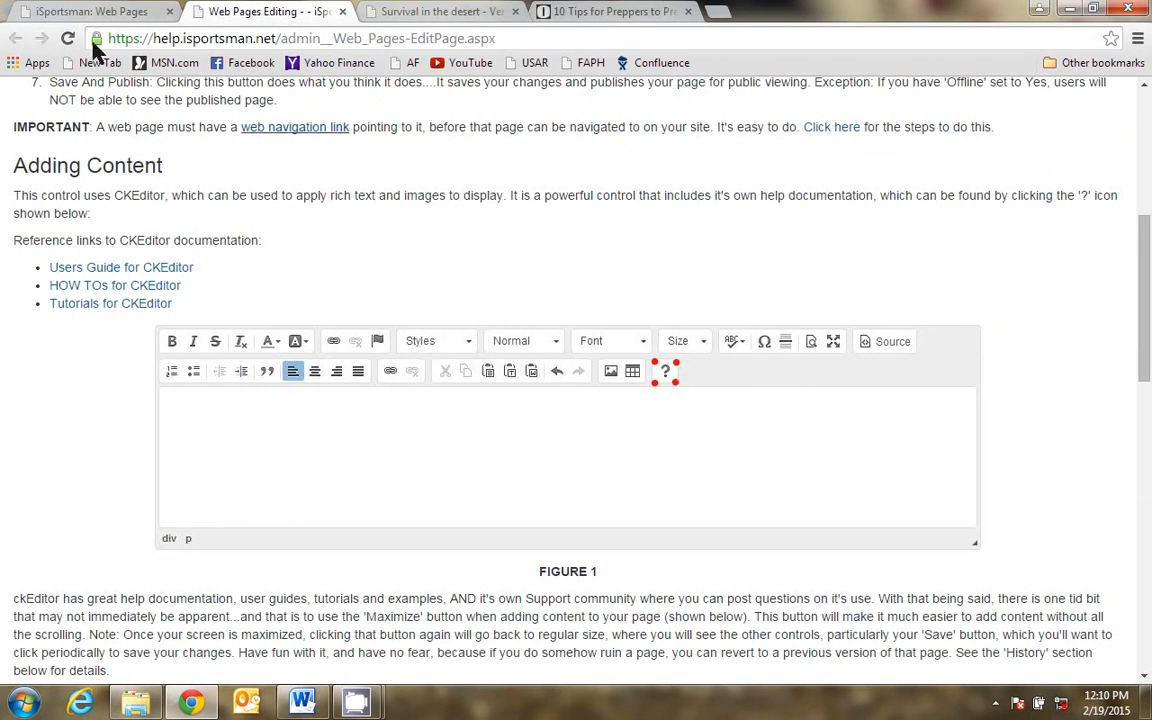
left_click(82, 12)
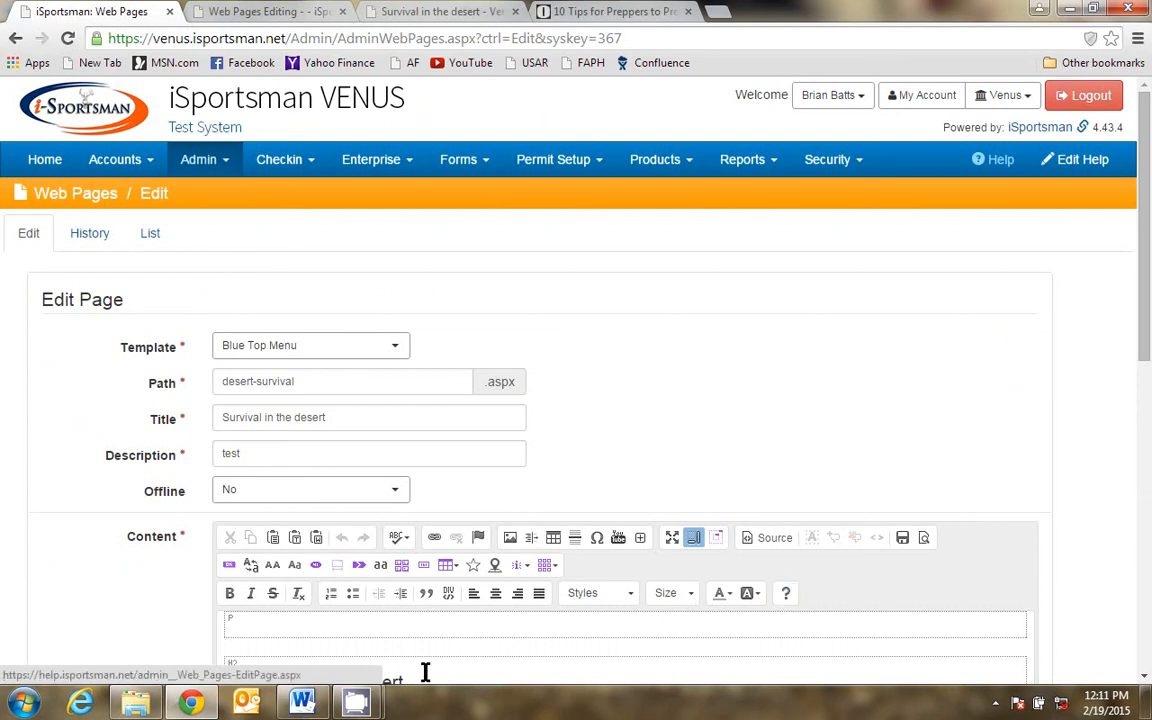
Check the Final Tips in the Word outline again and return to the page editor in Chrome.
left_click(302, 702)
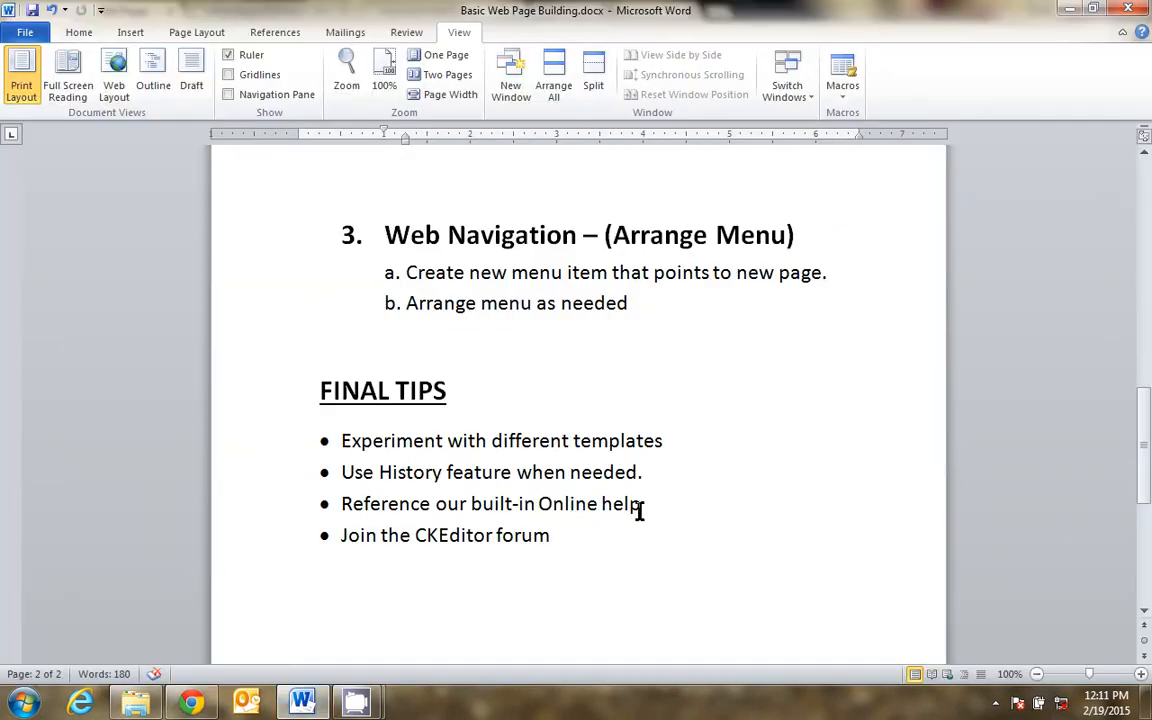
left_click(1069, 8)
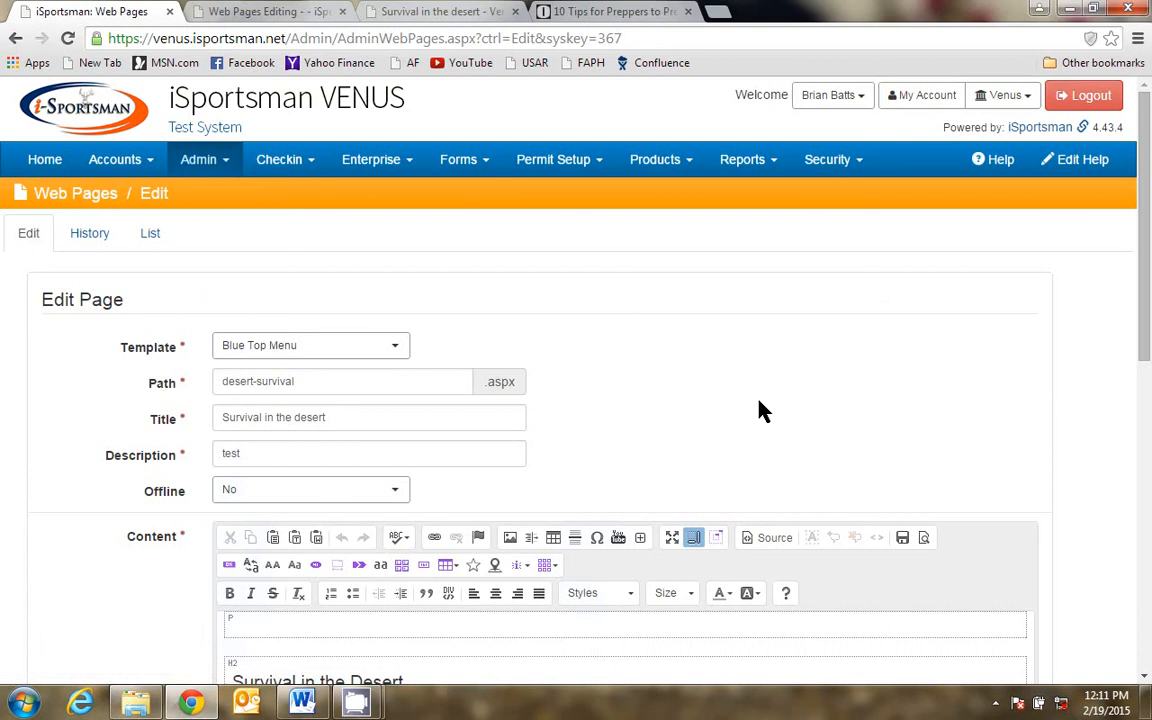
scroll(760, 410, "down", 3)
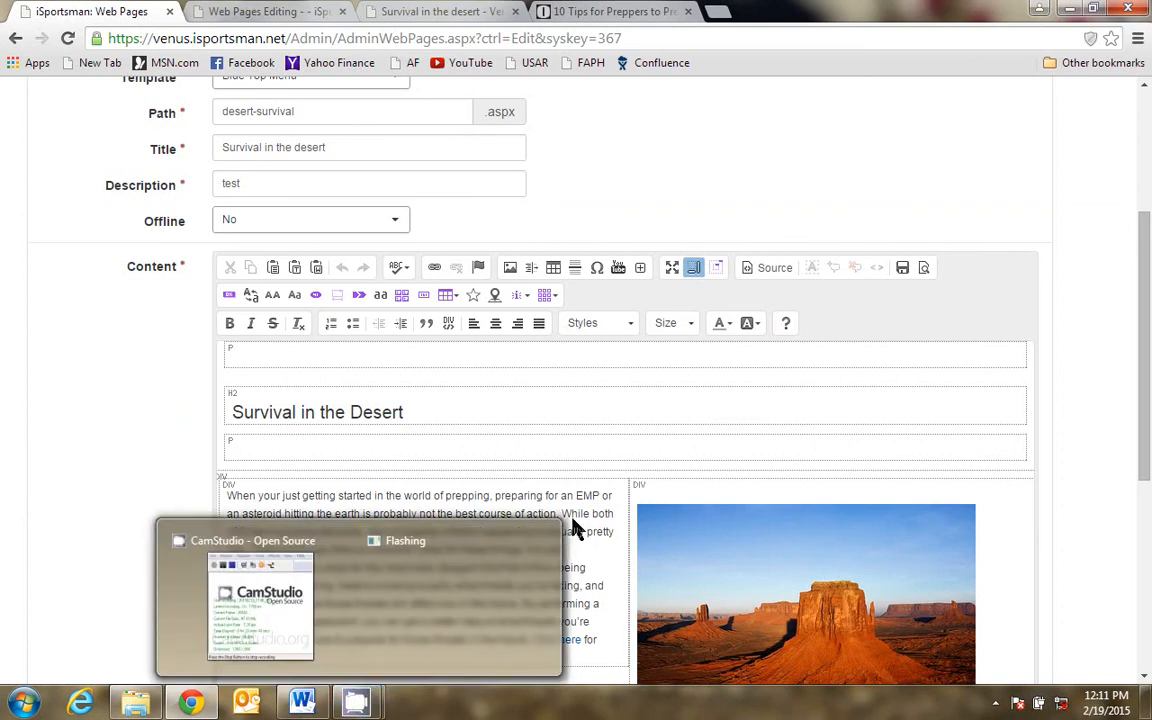
left_click(303, 703)
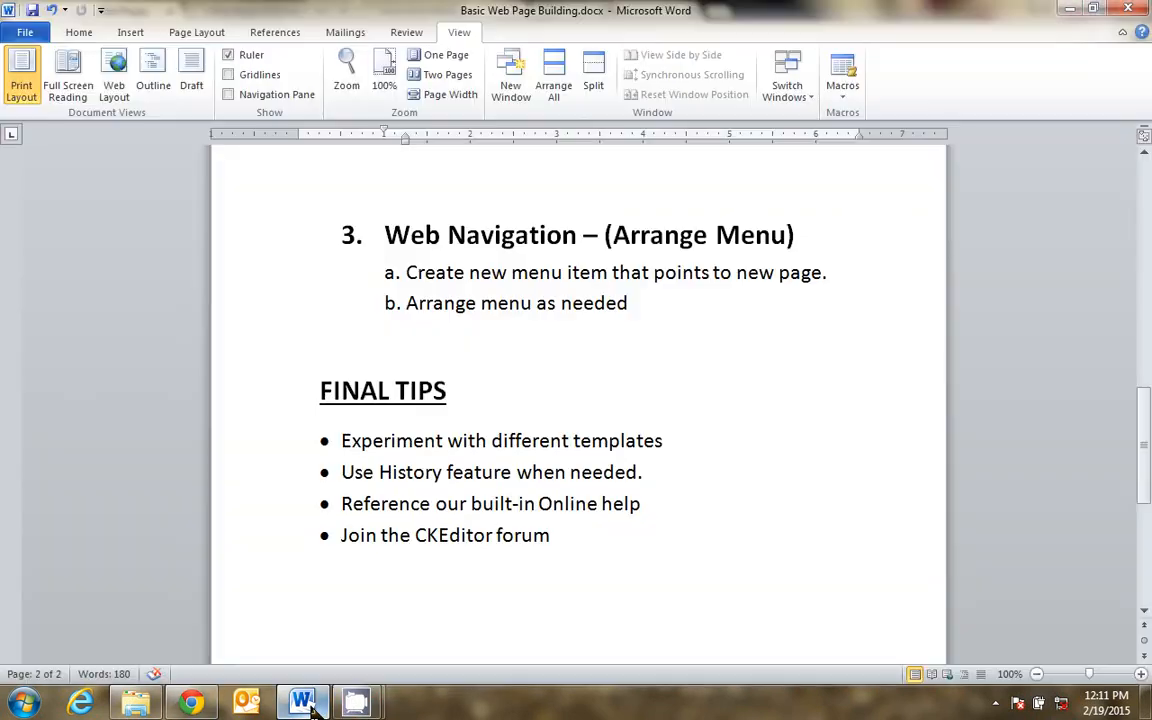
left_click(303, 703)
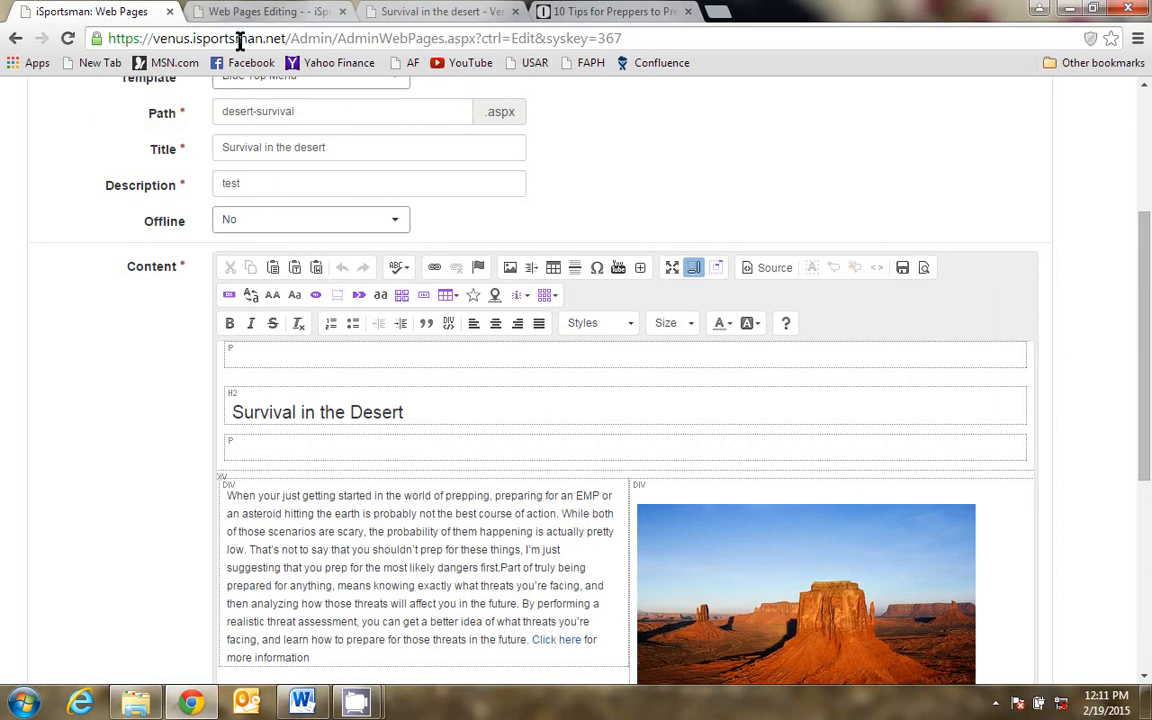
Close the online help page and show the live desert survival page.
left_click(265, 14)
scroll(585, 303, "up", 5)
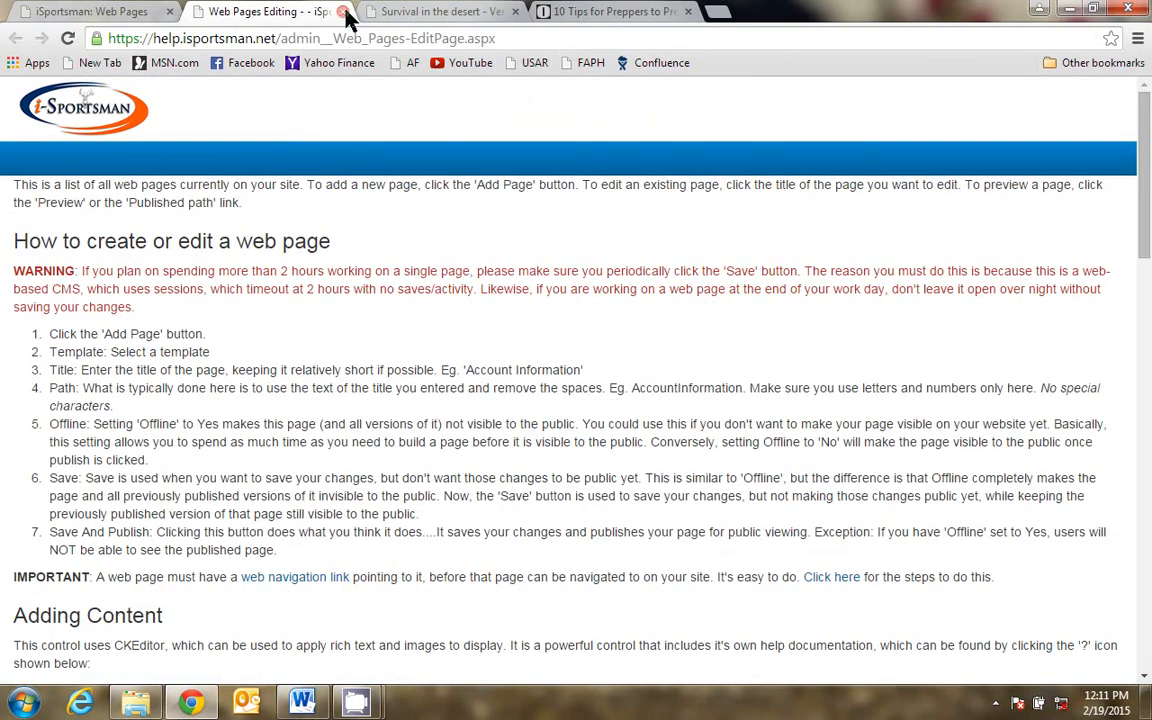
left_click(343, 12)
left_click(265, 20)
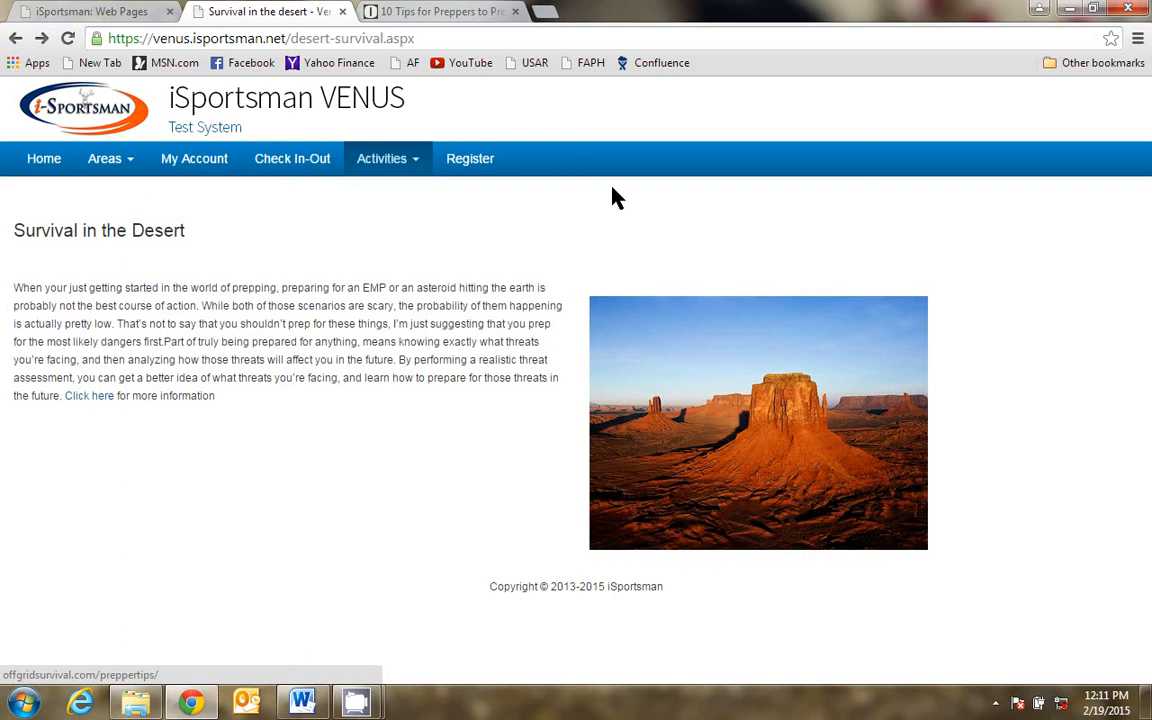
Look over the live site's home page and go to the Survival page under Activities.
left_click(43, 161)
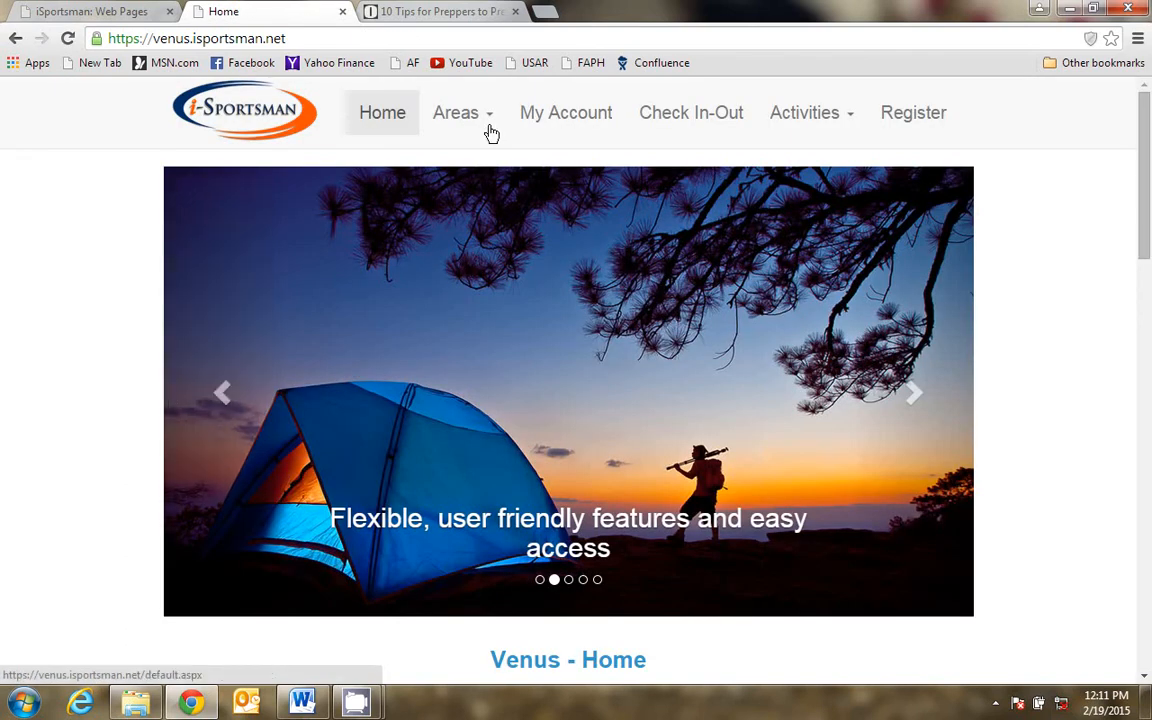
scroll(810, 527, "down", 5)
scroll(751, 498, "up", 5)
left_click(806, 118)
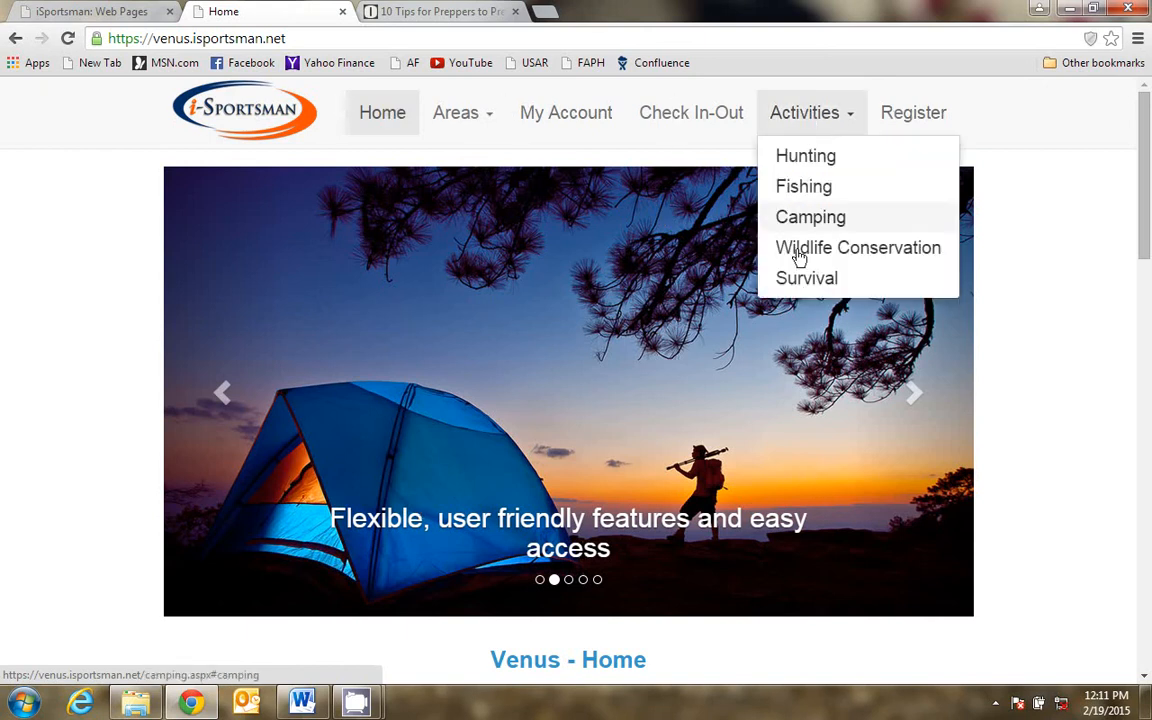
left_click(804, 280)
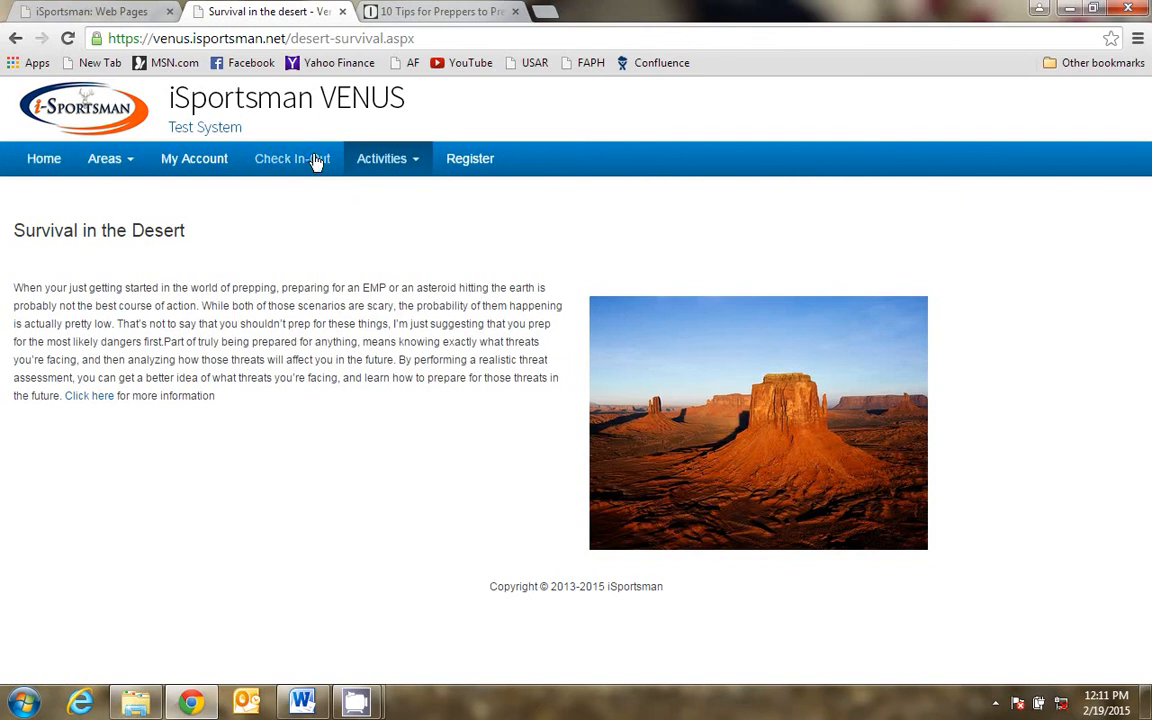
Save and publish the desert survival page with the Sidebar Template and refresh the live page to check it.
left_click(105, 12)
scroll(638, 278, "up", 3)
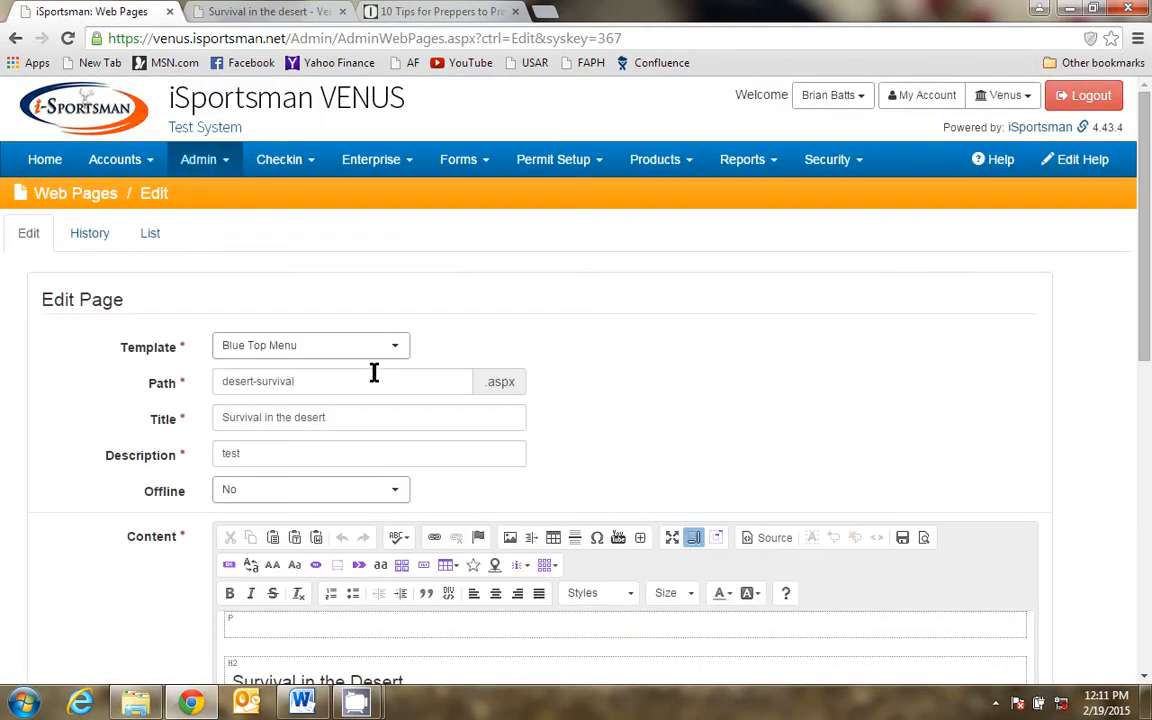
left_click(395, 348)
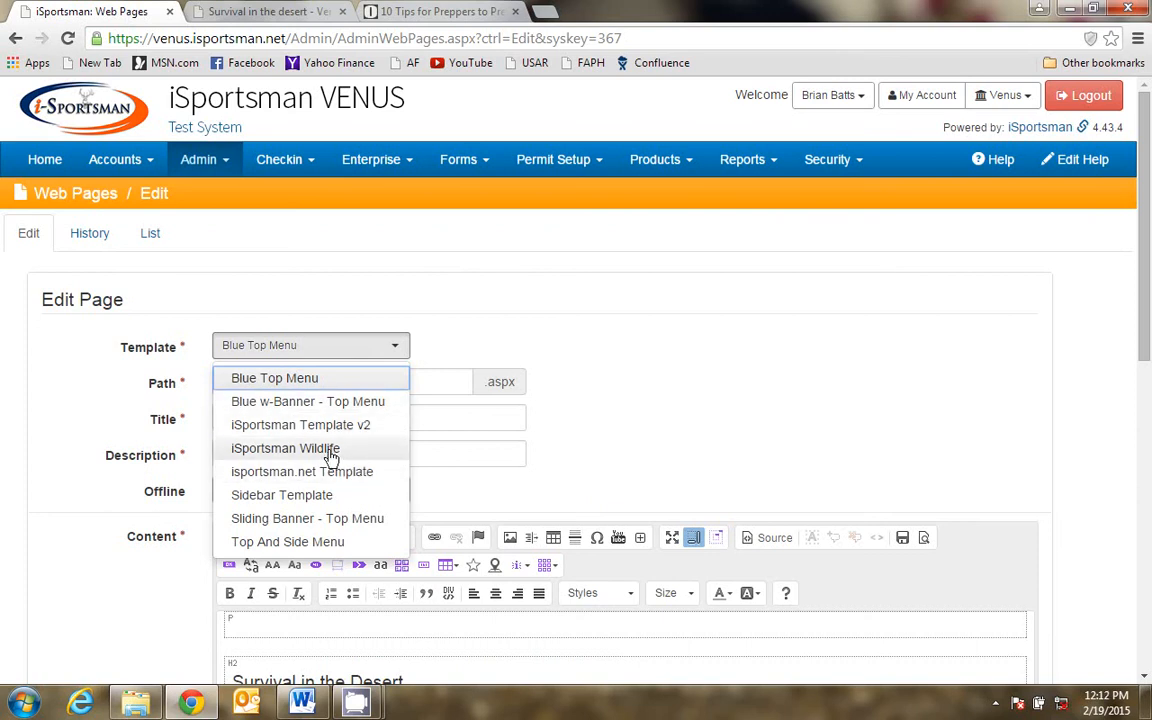
left_click(310, 500)
scroll(461, 366, "down", 5)
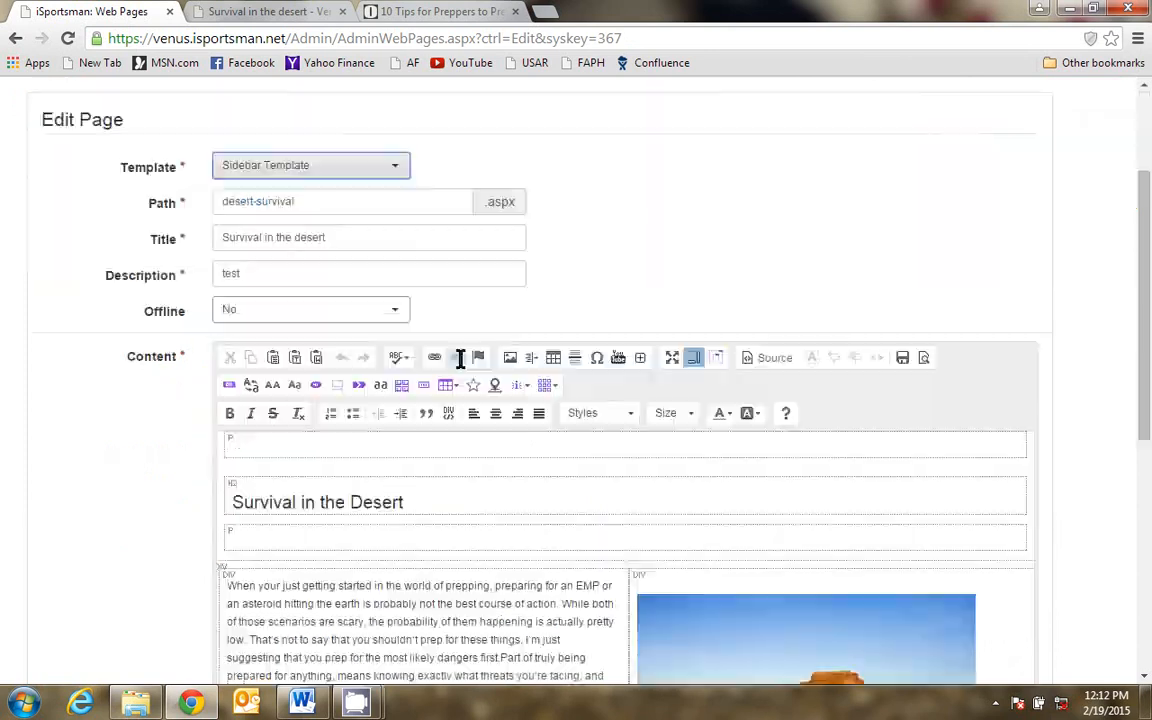
scroll(461, 366, "down", 3)
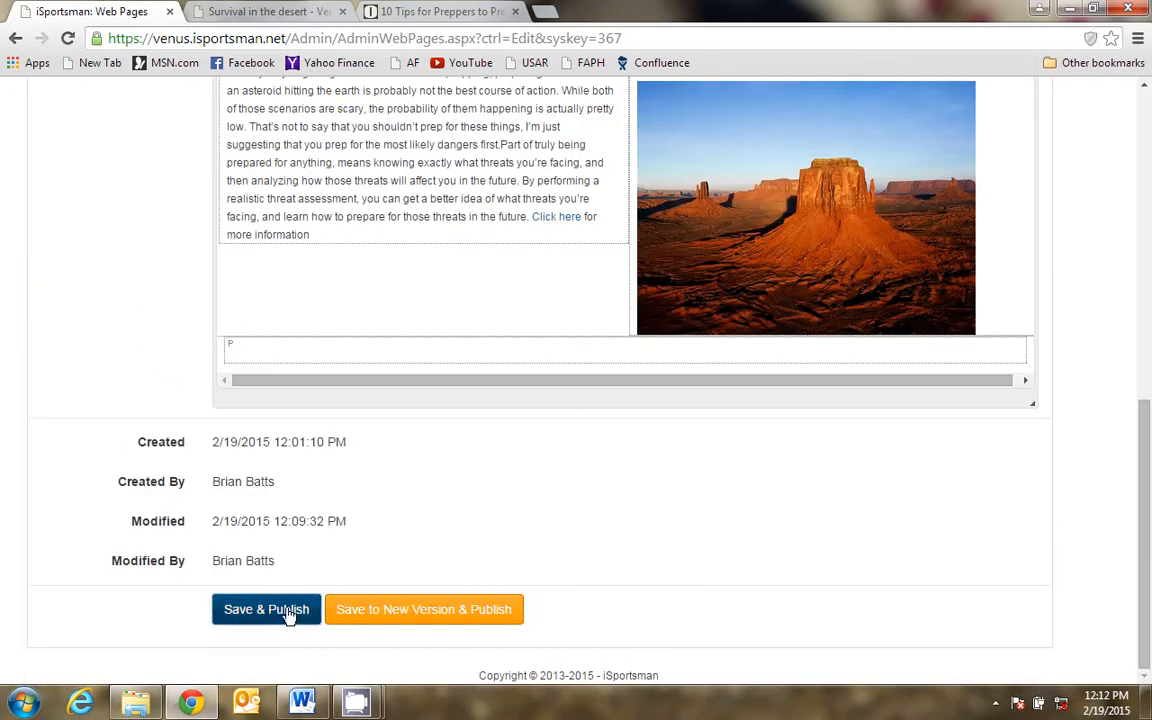
left_click(287, 609)
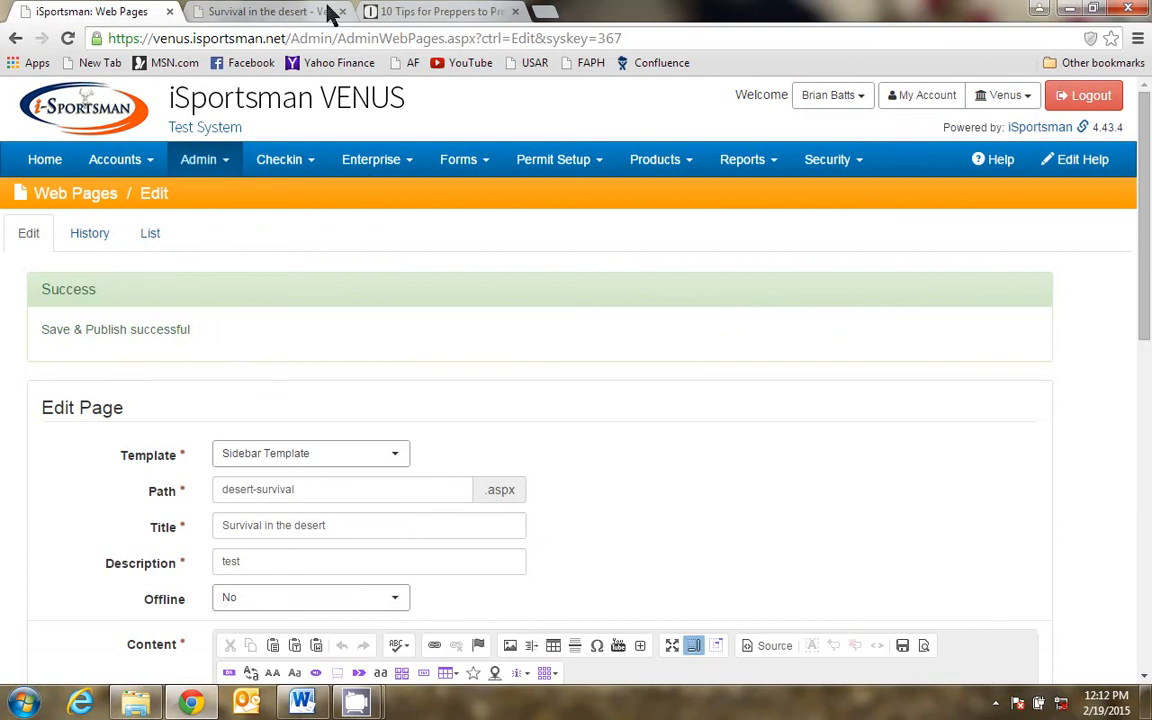
left_click(300, 15)
key("F5")
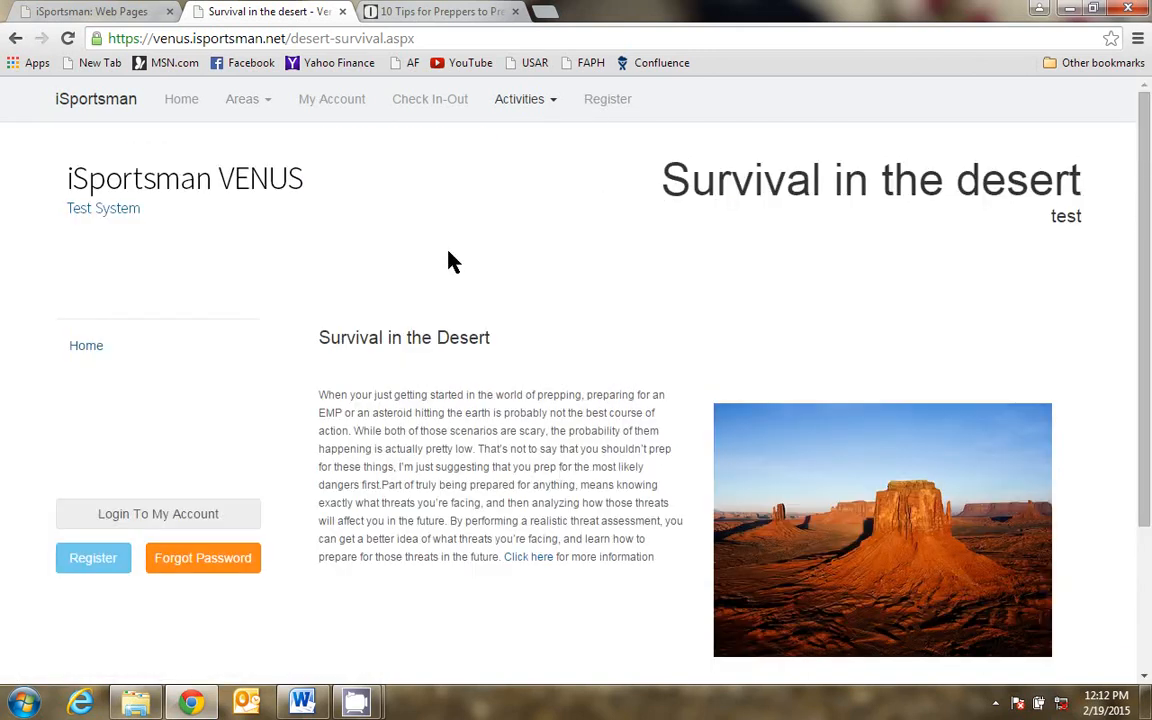
Save and publish the desert survival page with the Top And Side Menu template and refresh the live page.
left_click(138, 13)
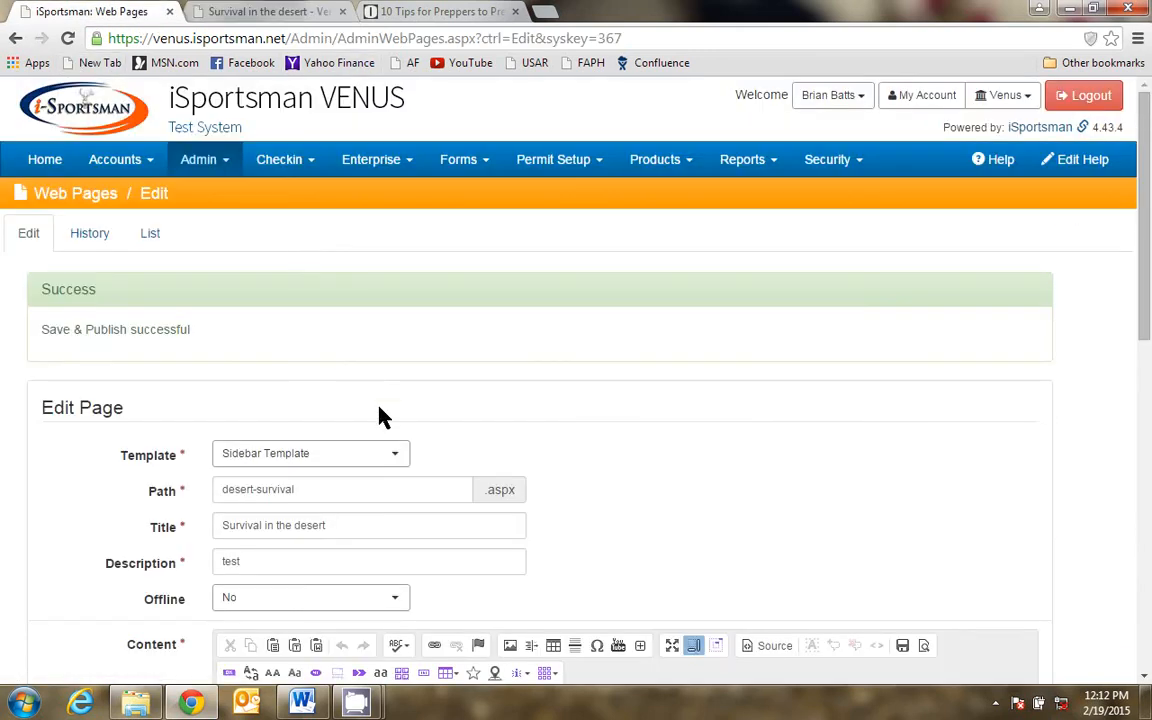
left_click(390, 458)
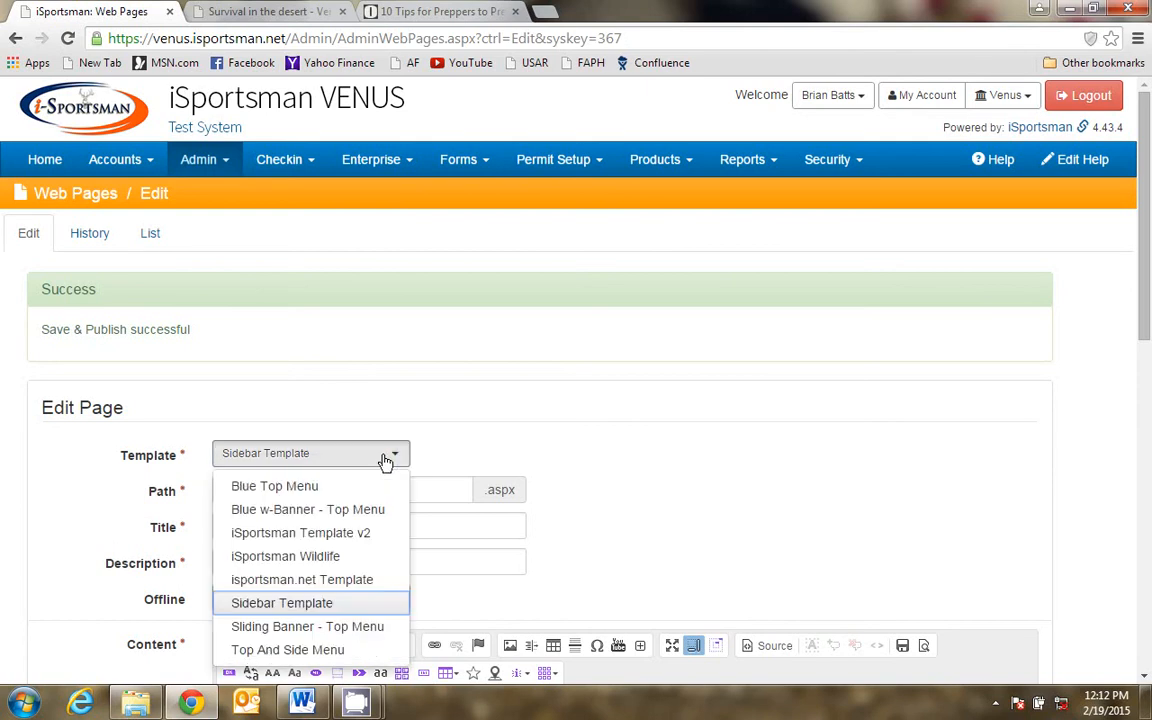
left_click(325, 650)
scroll(386, 555, "down", 8)
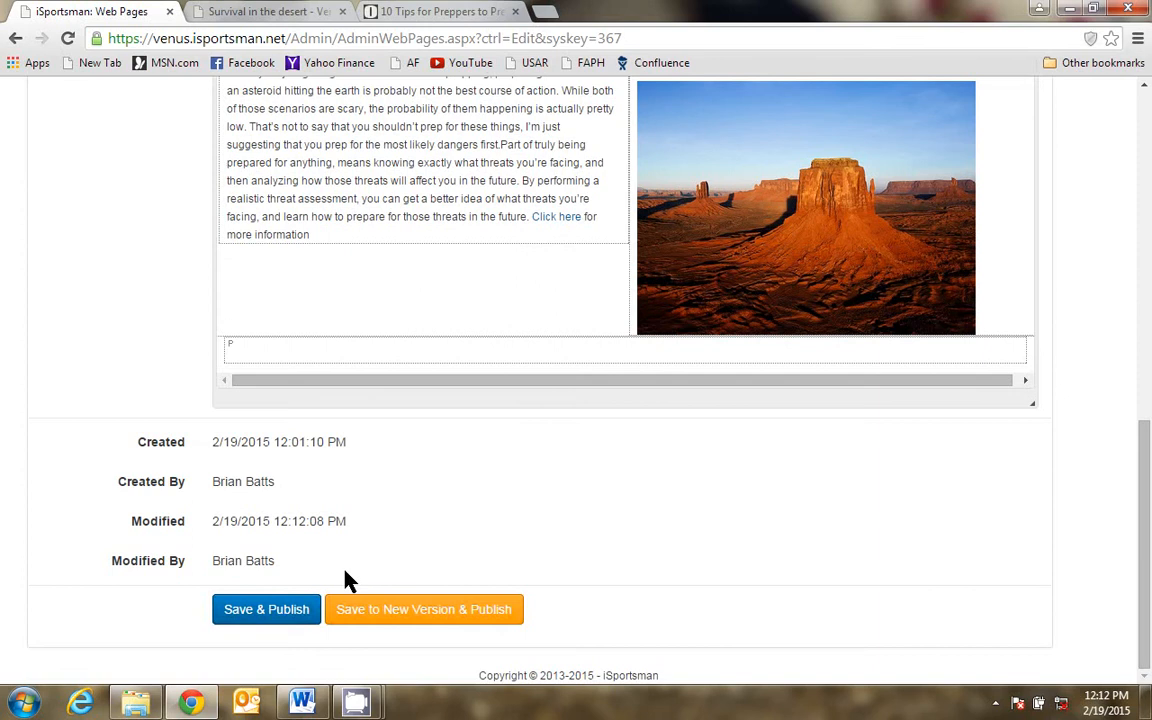
left_click(293, 613)
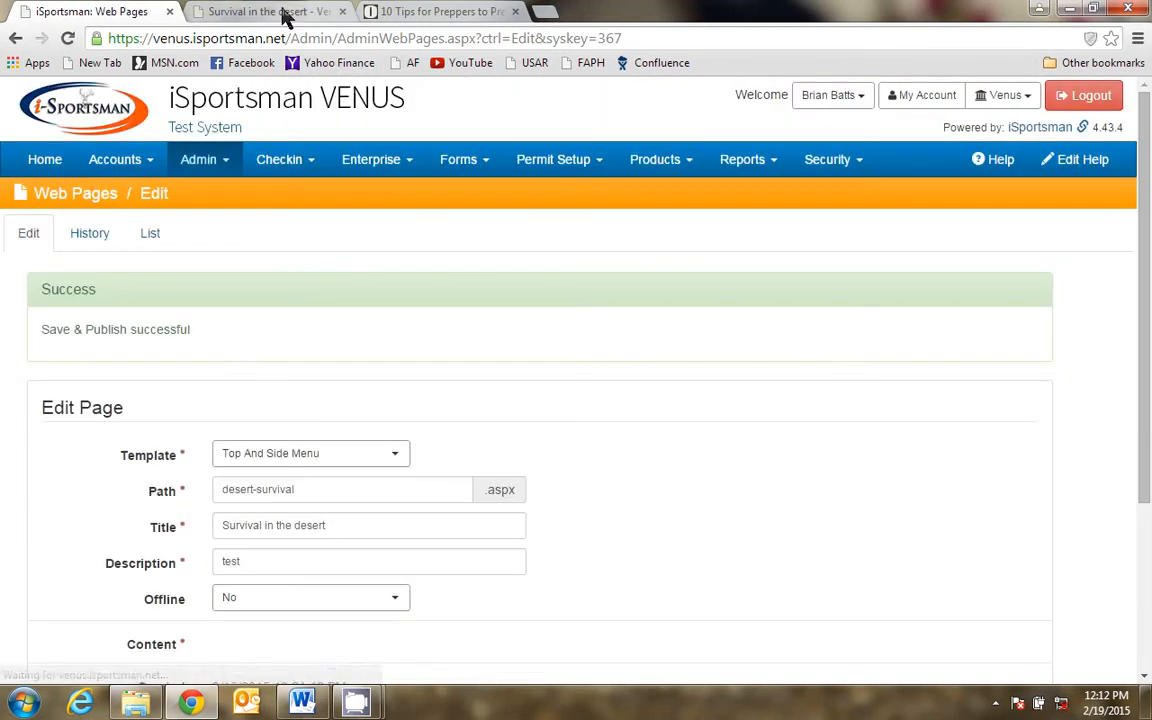
left_click(283, 12)
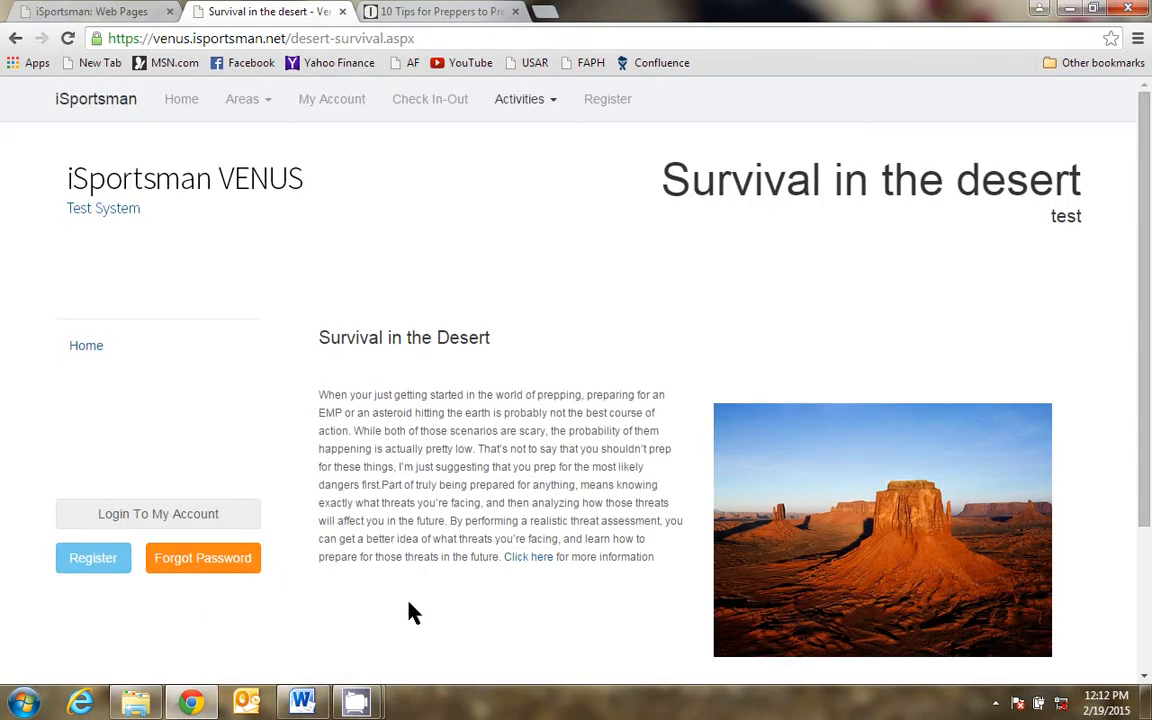
key("F5")
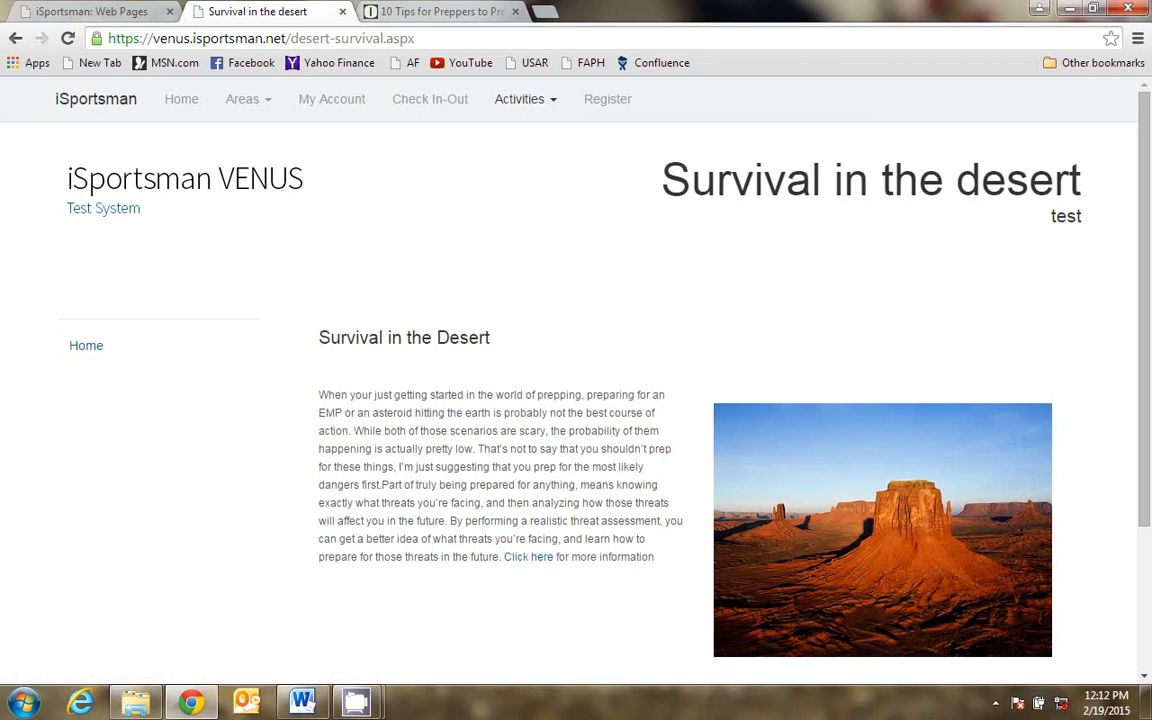
mouse_move(355, 708)
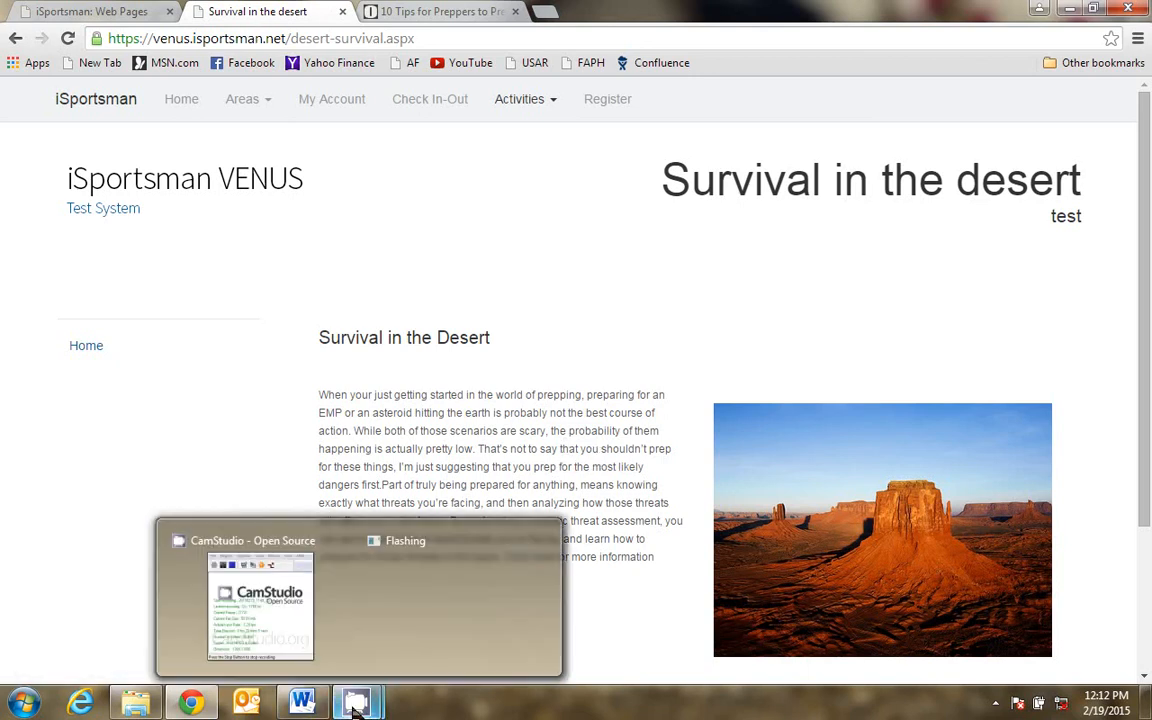
left_click(185, 596)
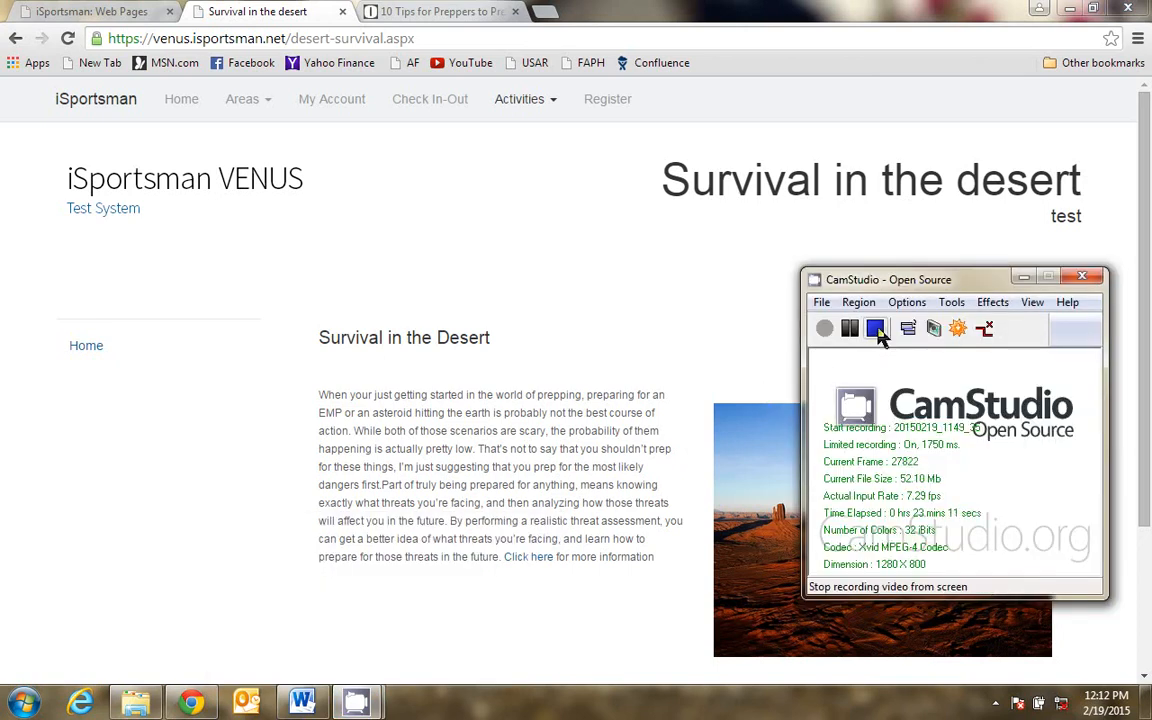